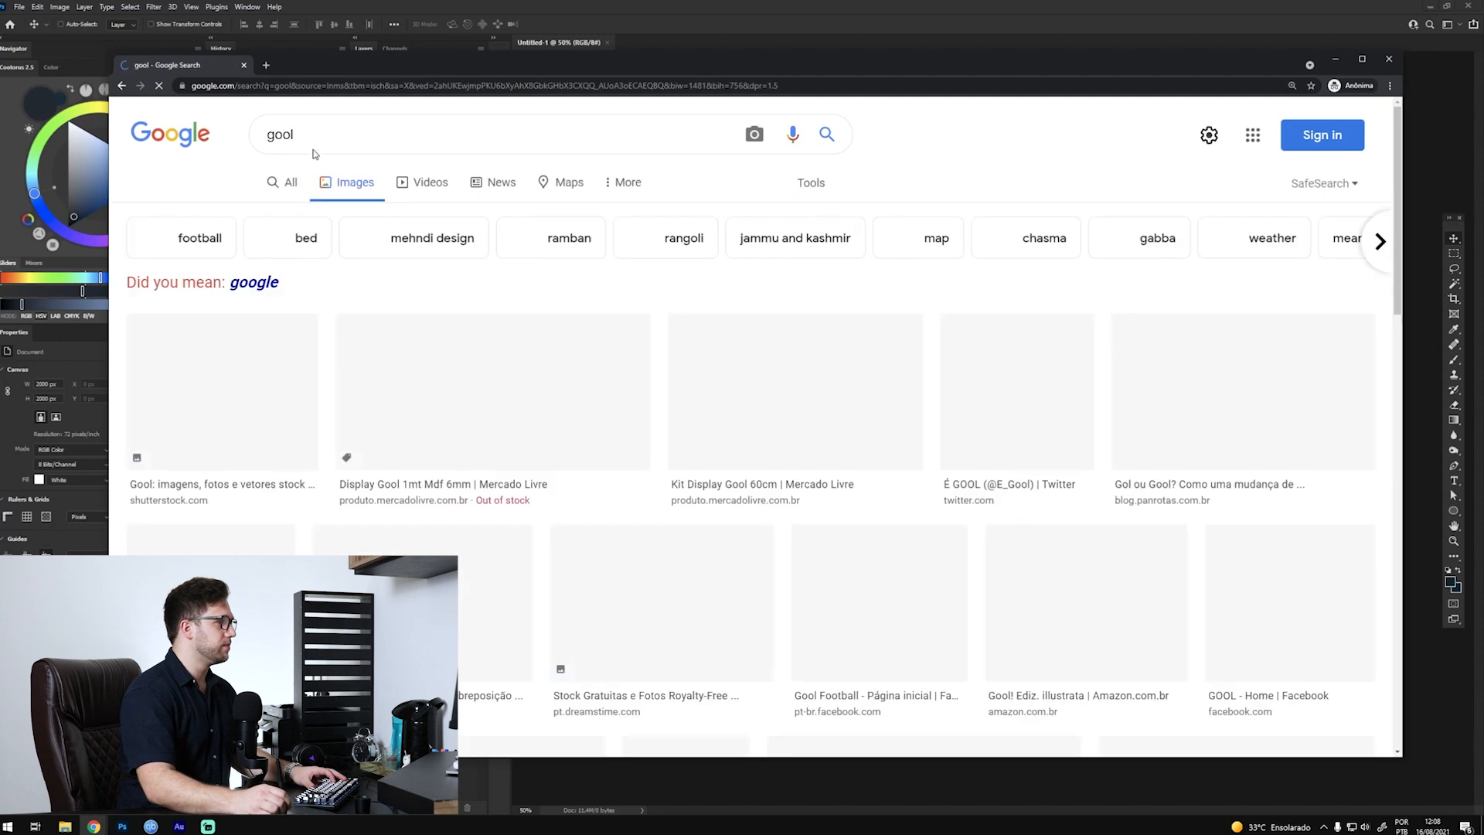
Search Google Images for "avião" and limit the results to large images.
left_click_drag(309, 135, 255, 129)
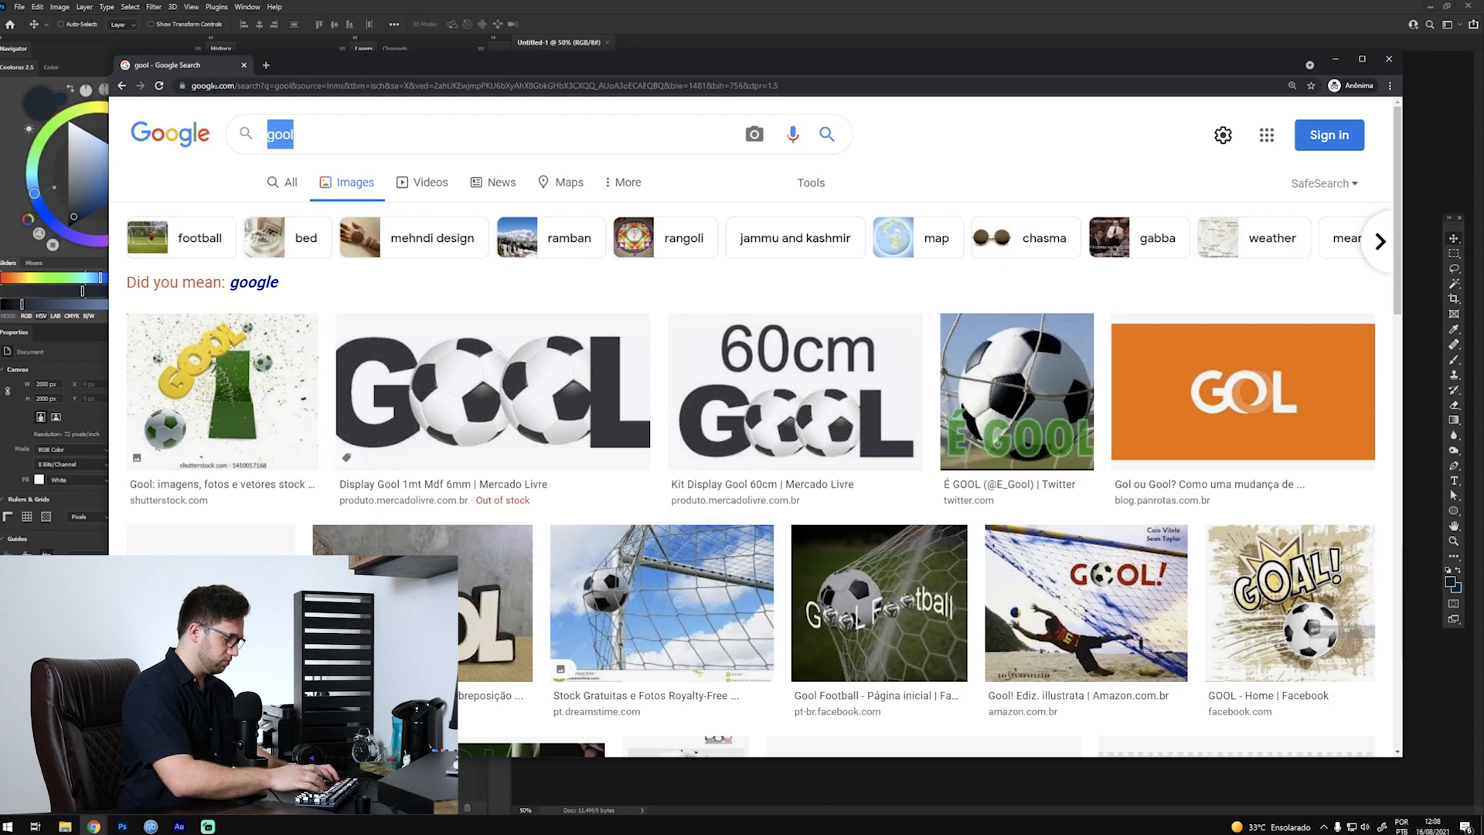
type("avião")
key("Return")
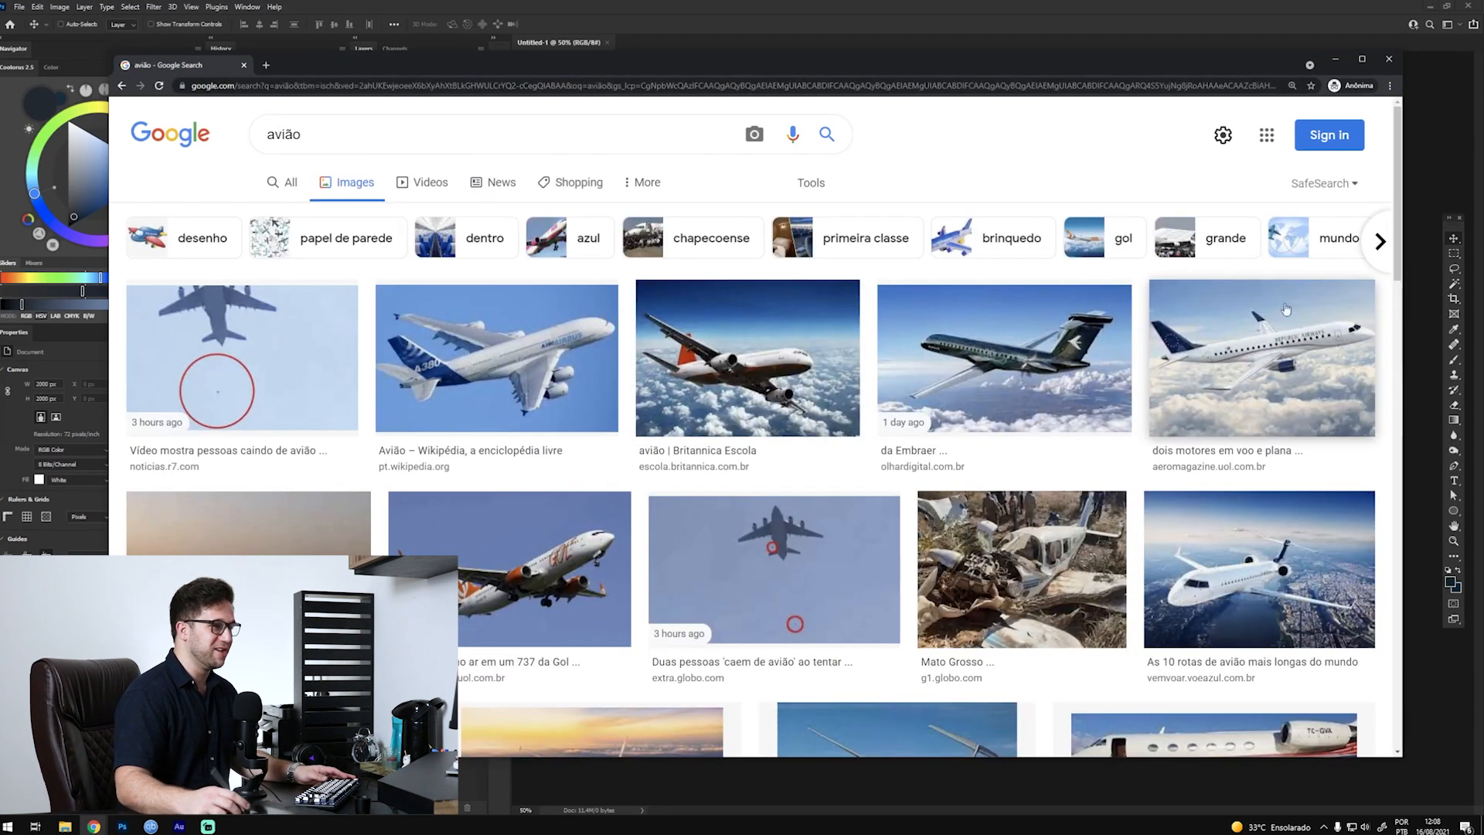
left_click(787, 191)
left_click(273, 216)
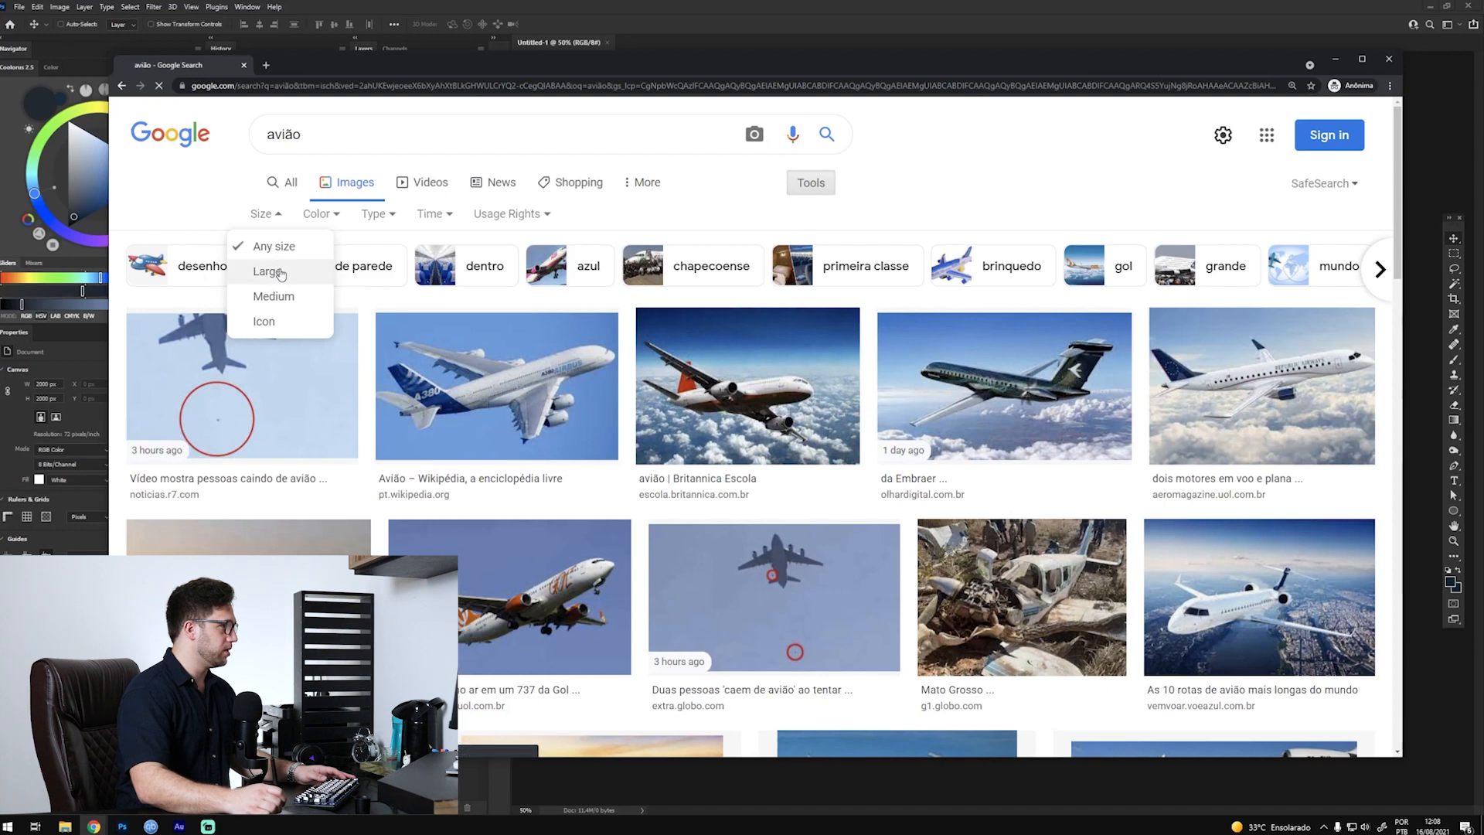
left_click(279, 272)
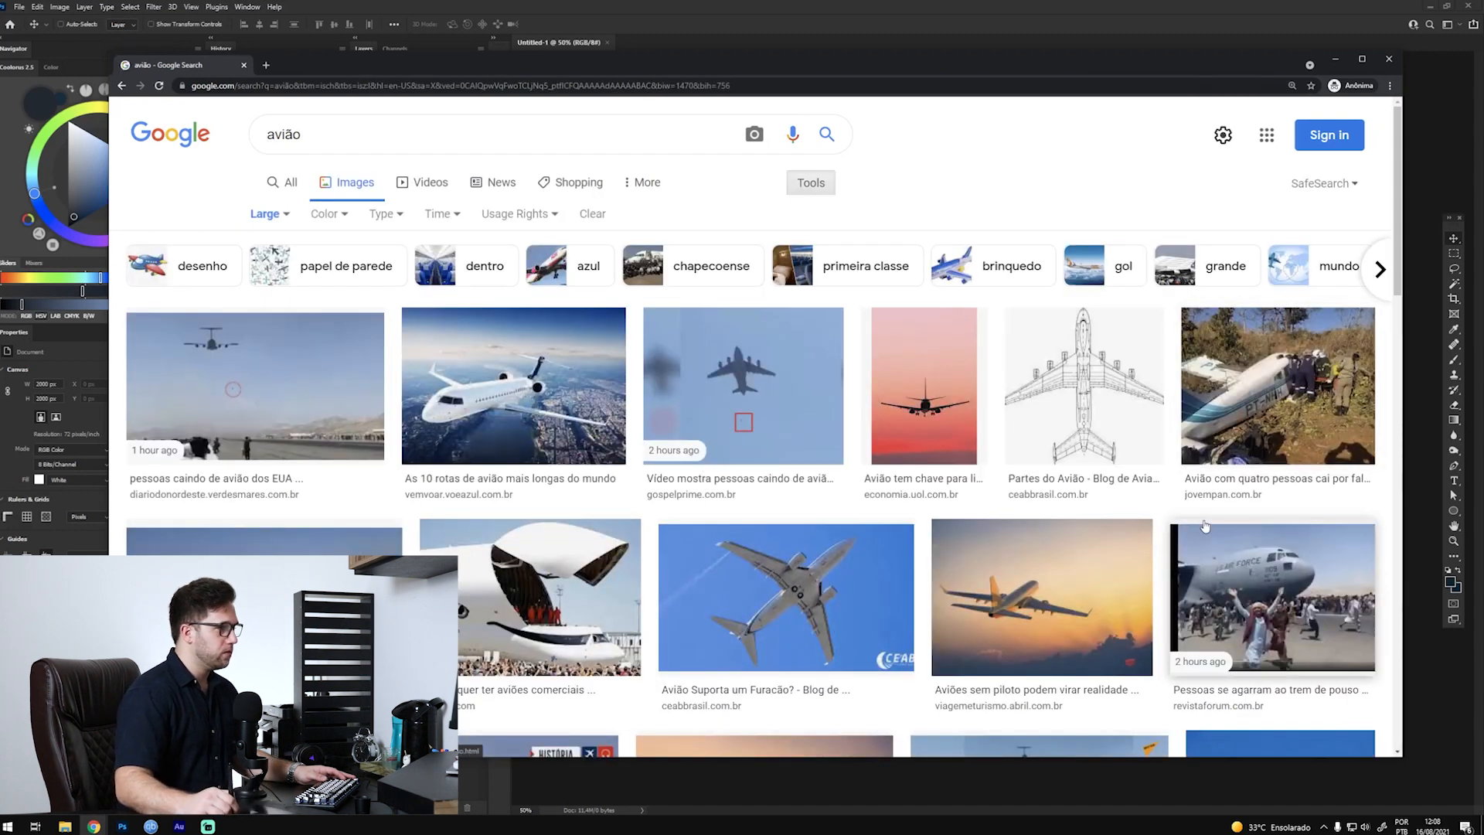
Browse the large results and open the airplane photo with the orange sunset sky in a separate tab.
scroll(1205, 525, "down", 2)
scroll(1203, 522, "down", 3)
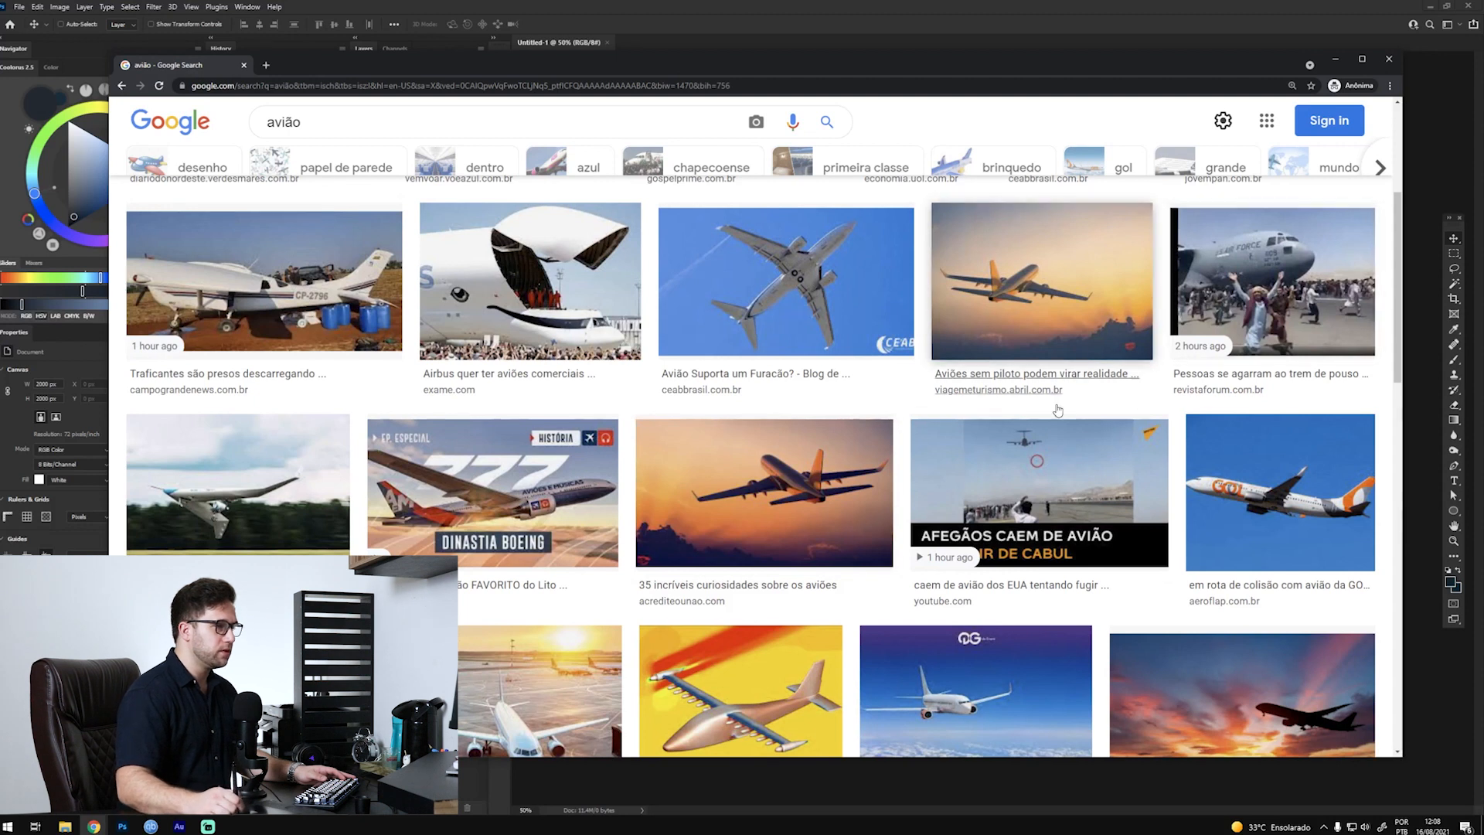
scroll(794, 361, "down", 1)
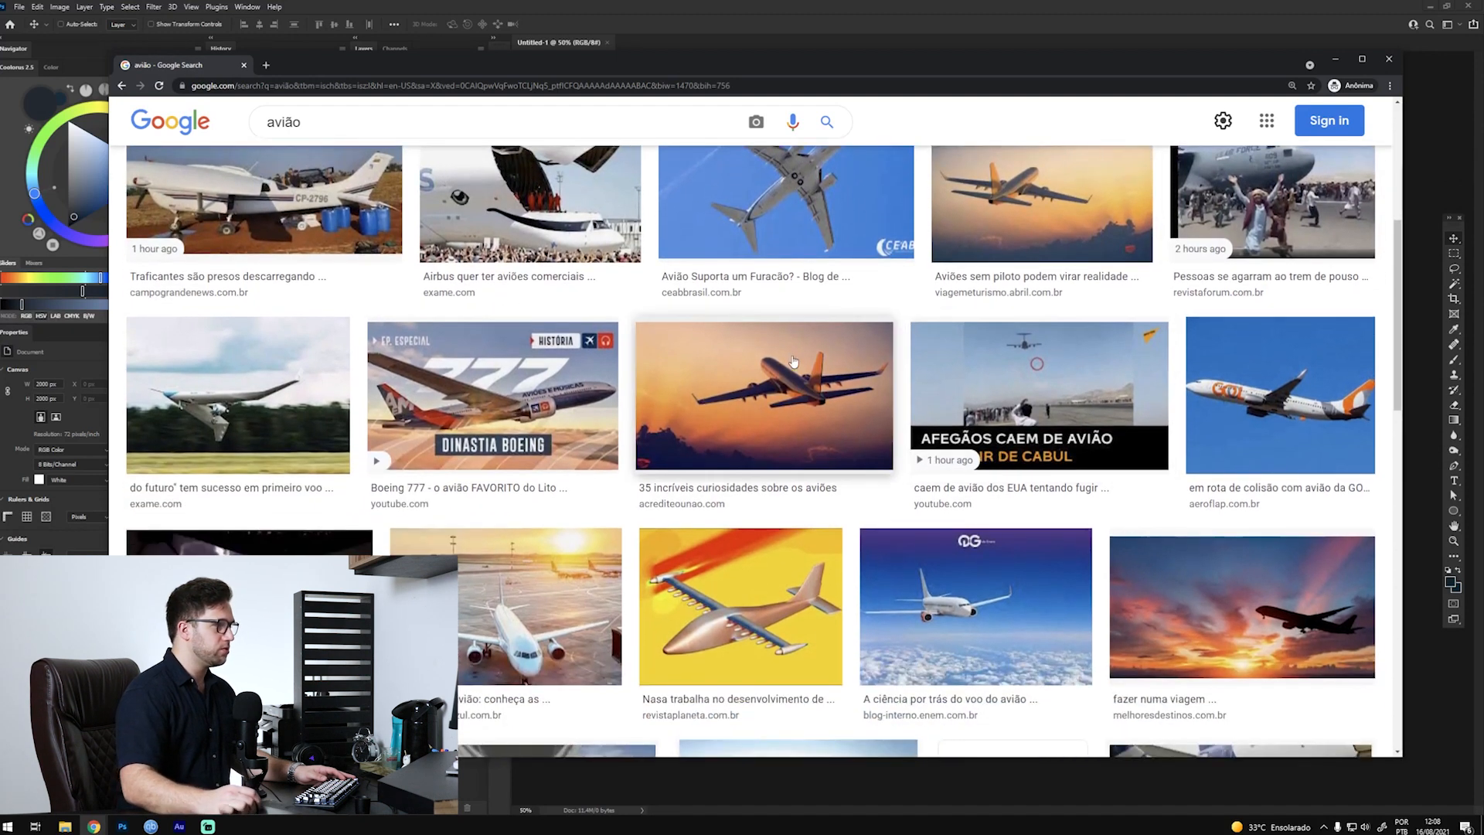
right_click(816, 410)
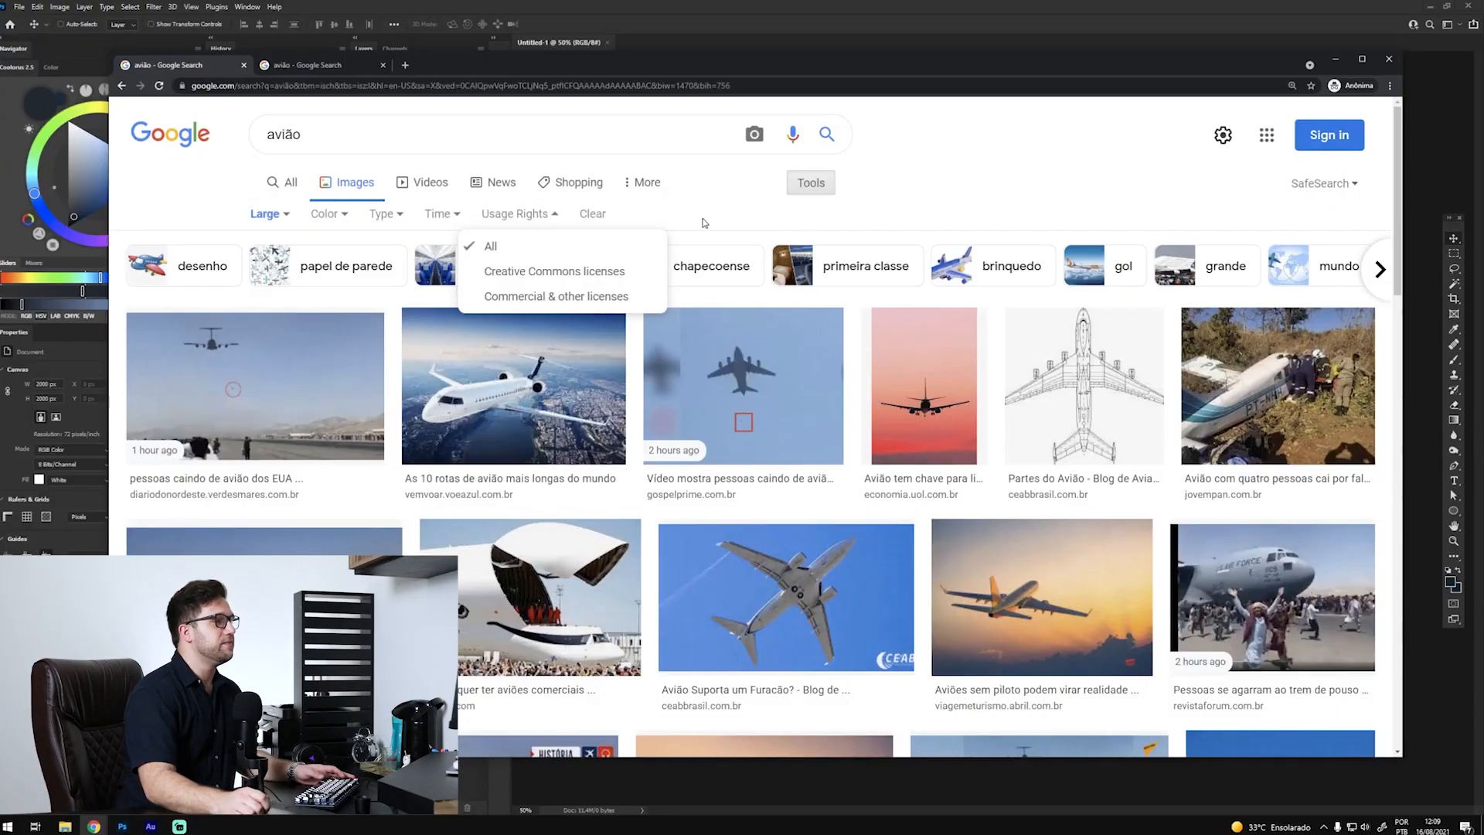
Try filtering the airplane images by Creative Commons licenses.
left_click(552, 223)
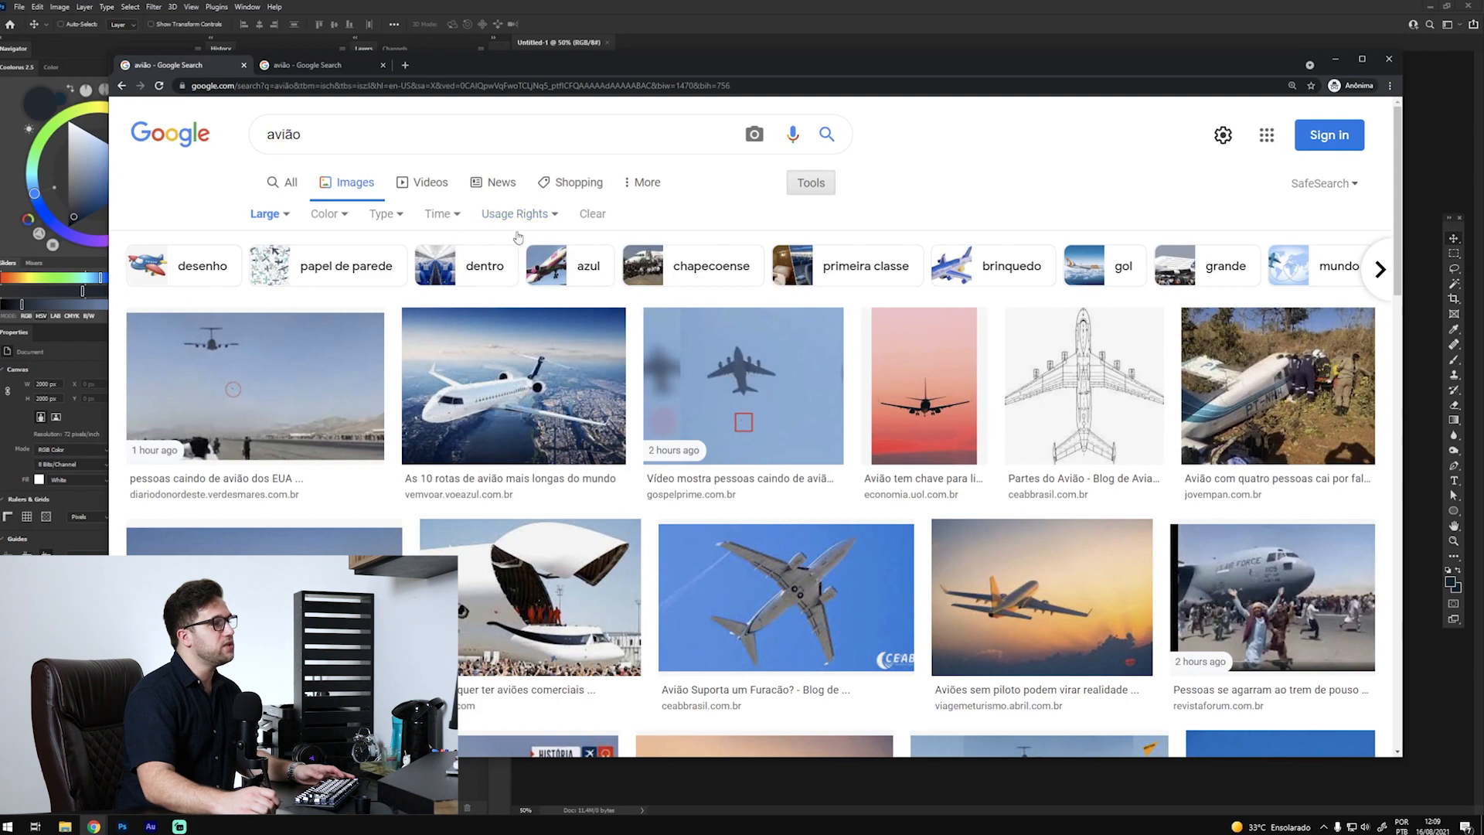
left_click(552, 224)
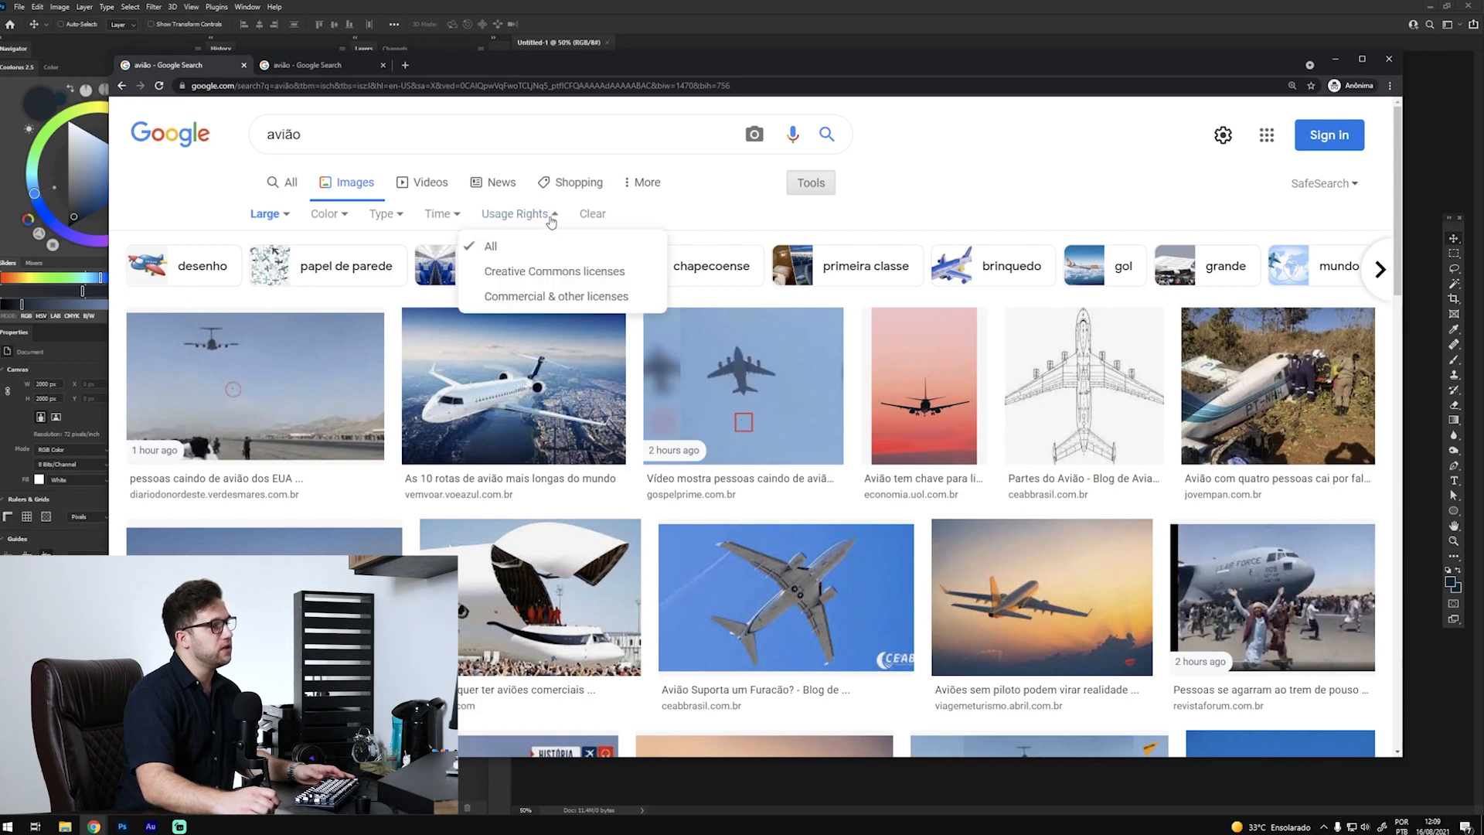
left_click(602, 280)
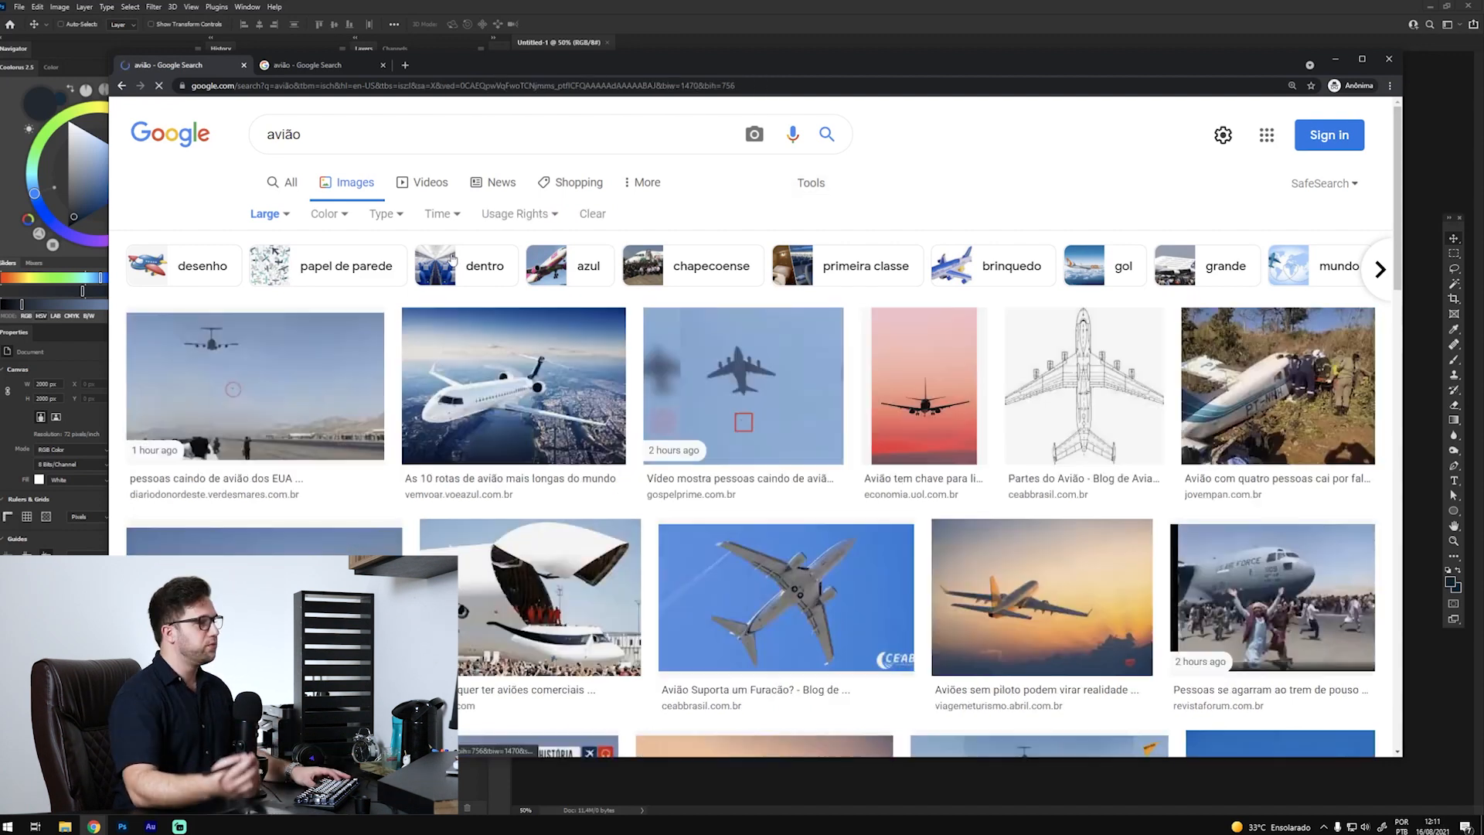
Open the white jet flying over a city and river in a new tab and copy its full-size image.
right_click(499, 382)
left_click(539, 391)
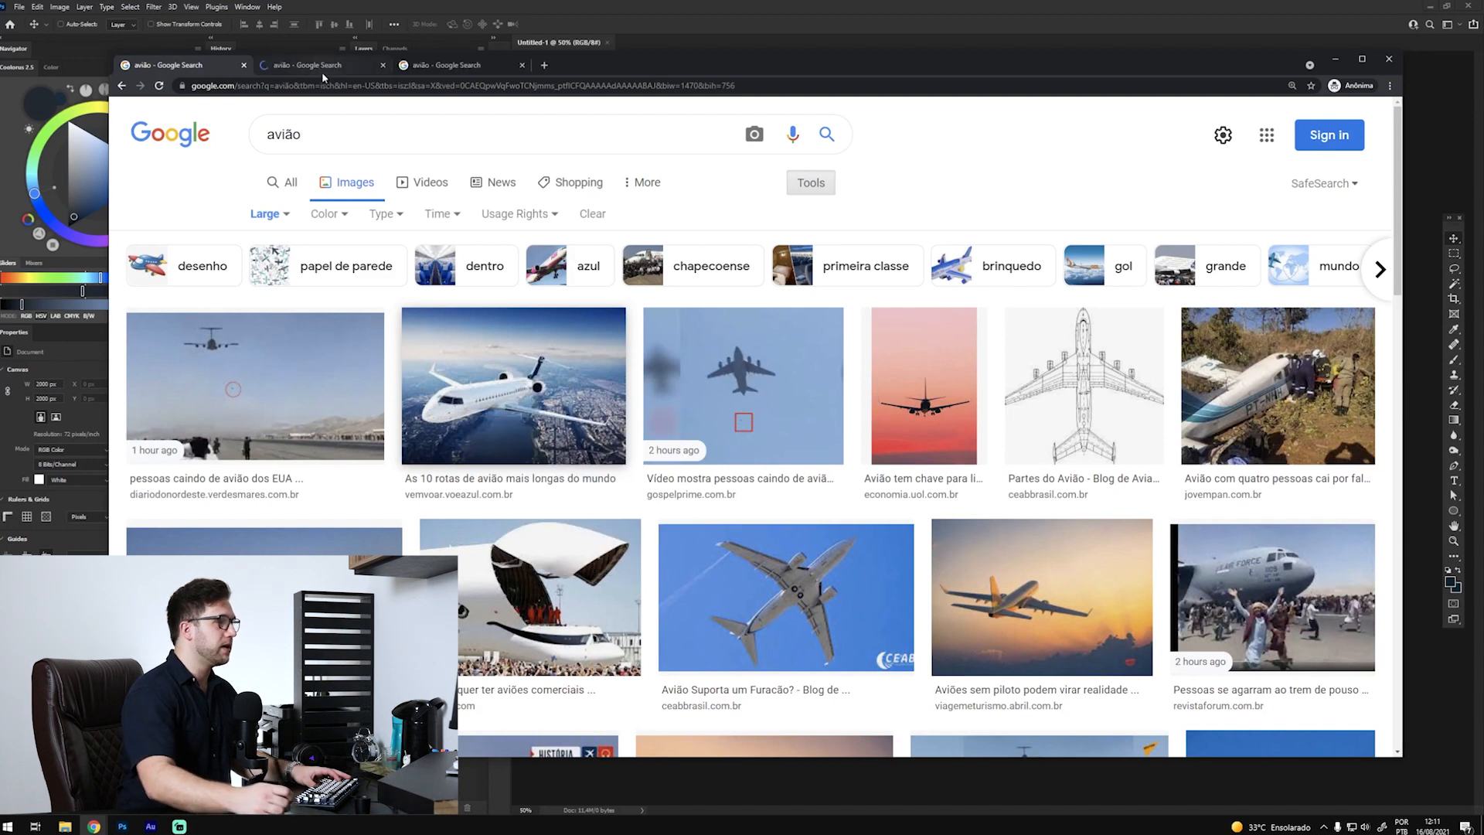
left_click(322, 66)
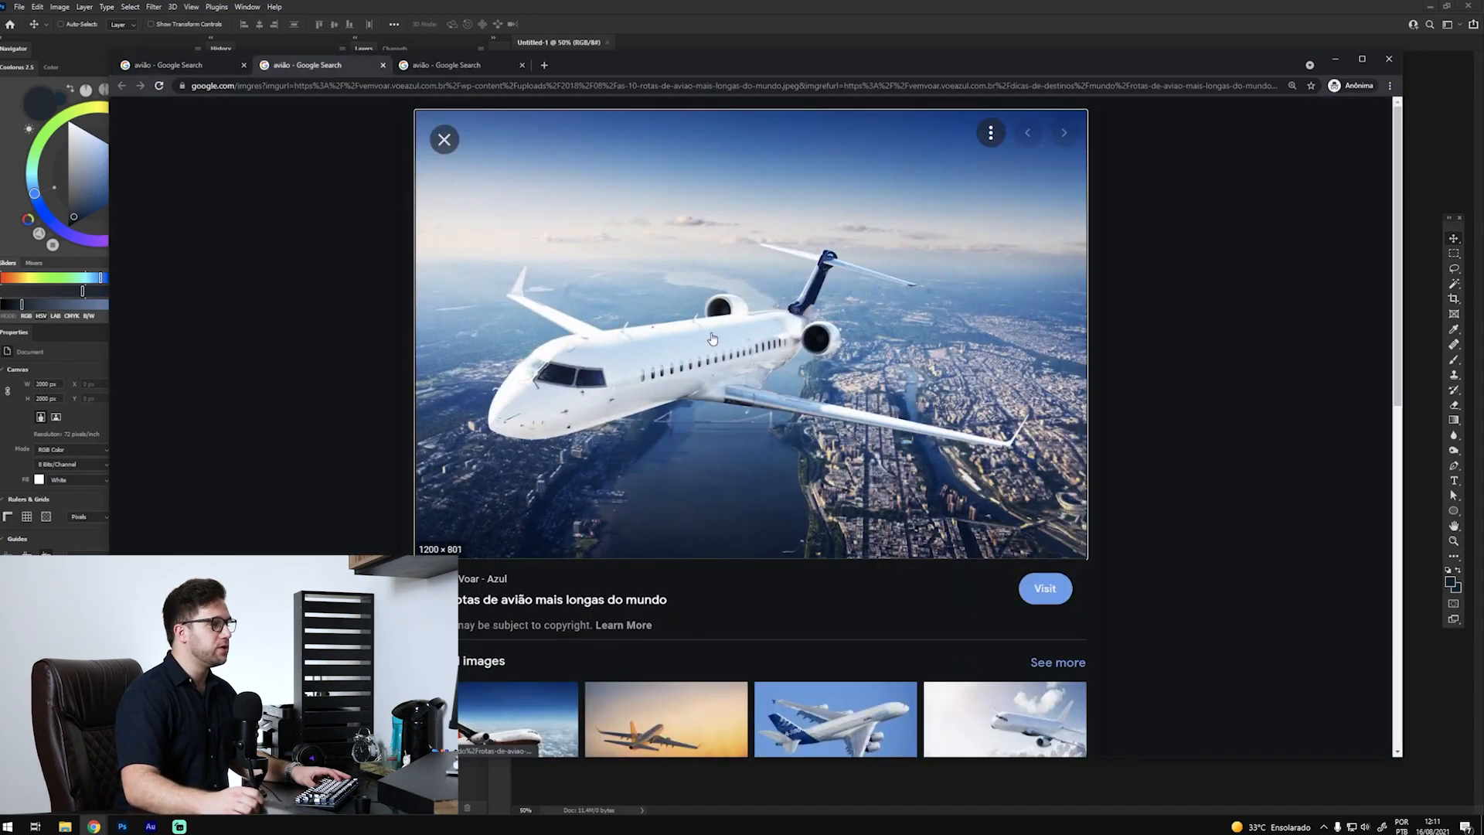
right_click(796, 310)
left_click(879, 432)
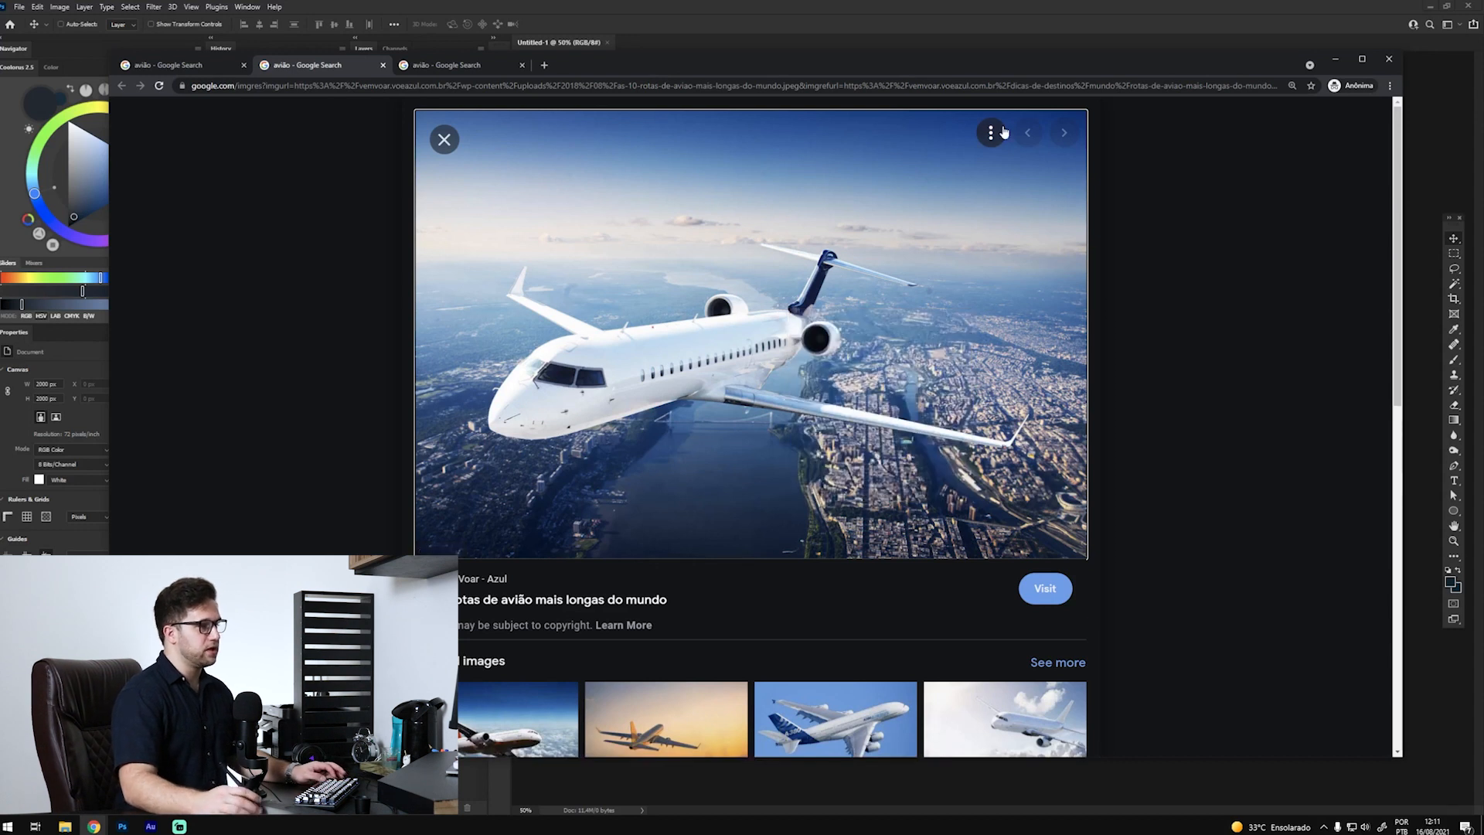
Switch to Photoshop, paste the copied airplane image and enlarge it to about 3210 × 2143 px so it covers the canvas.
key("alt+Tab")
key("ctrl+v")
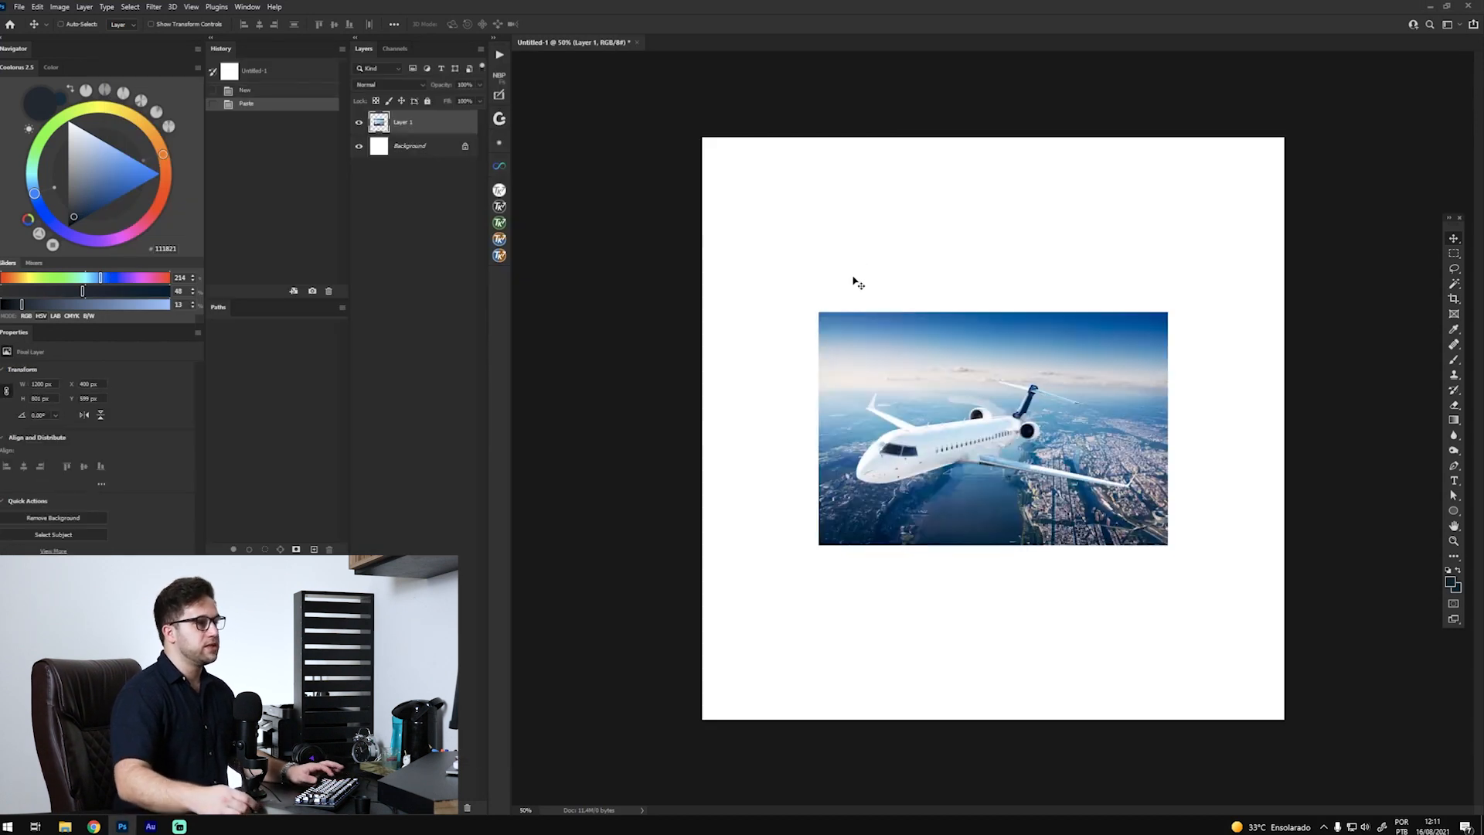
key("ctrl+t")
left_click_drag(1170, 311, 1459, 116)
left_click_drag(834, 496, 937, 475)
key("Return")
key("z")
left_click_drag(1024, 440, 977, 442)
key("v")
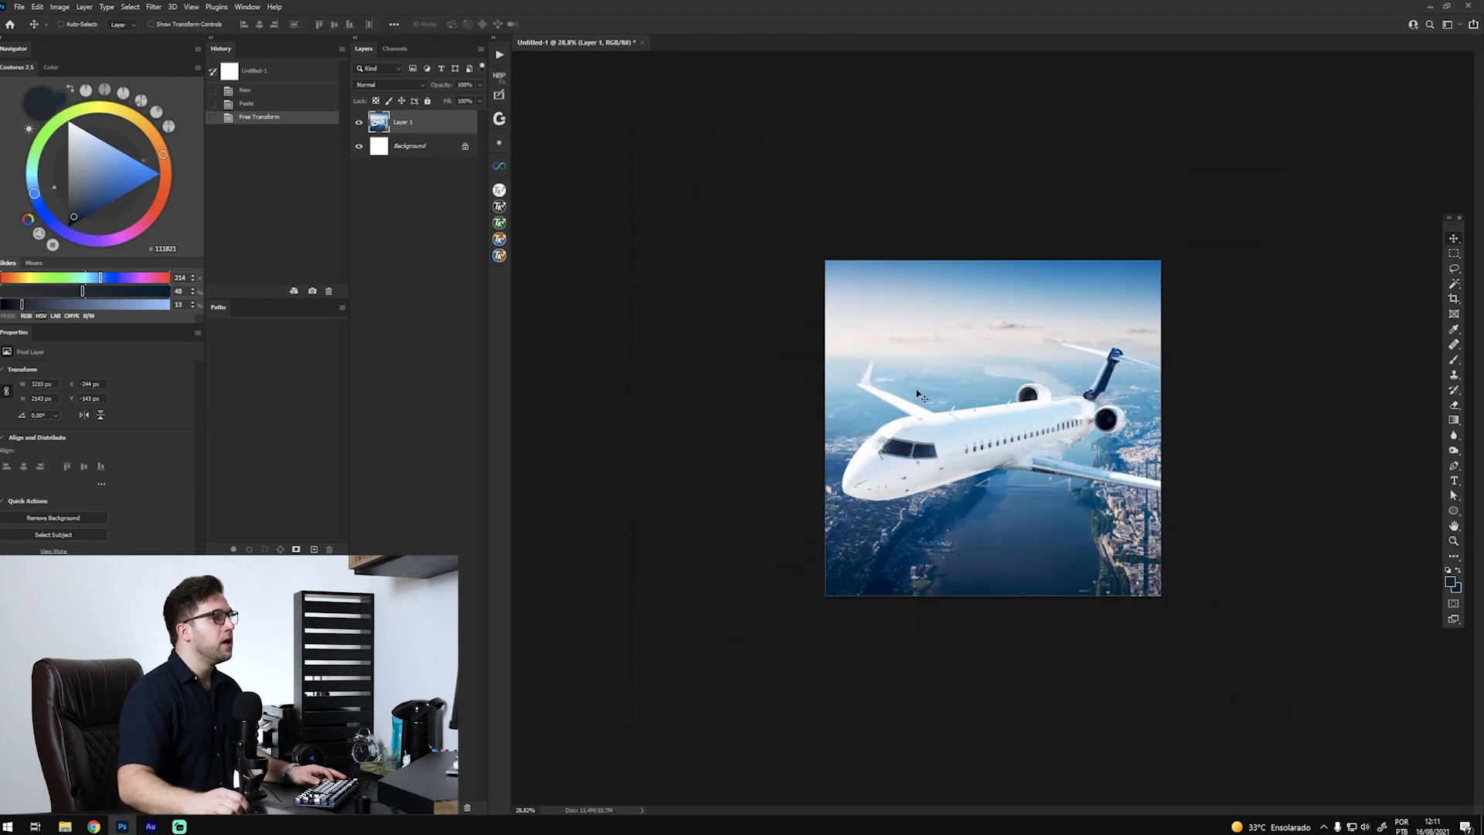
Rename the pasted airplane layer as "img" and keep it selected.
left_click(420, 154)
left_click(427, 129)
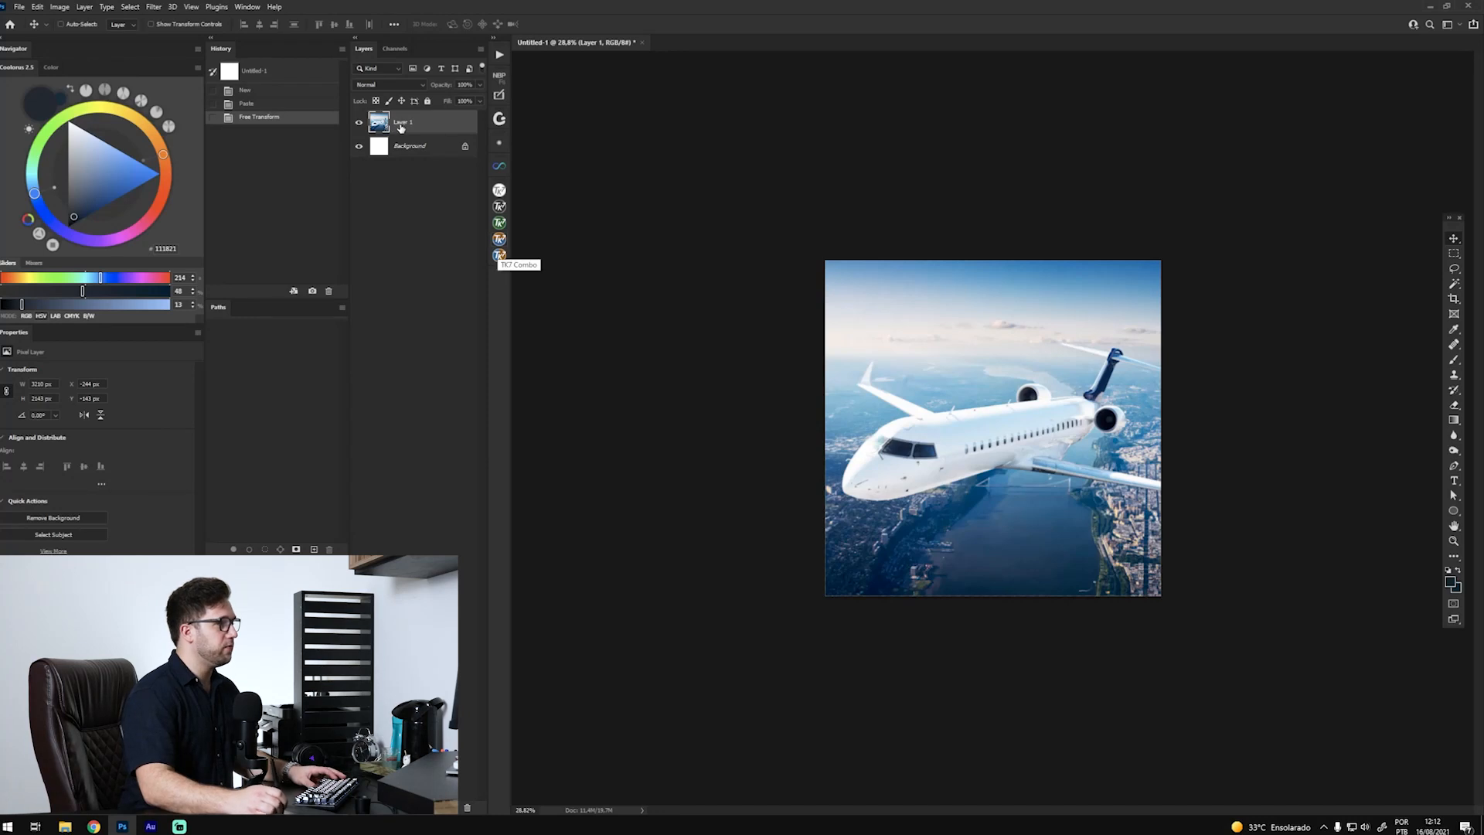
double_click(401, 124)
type("img")
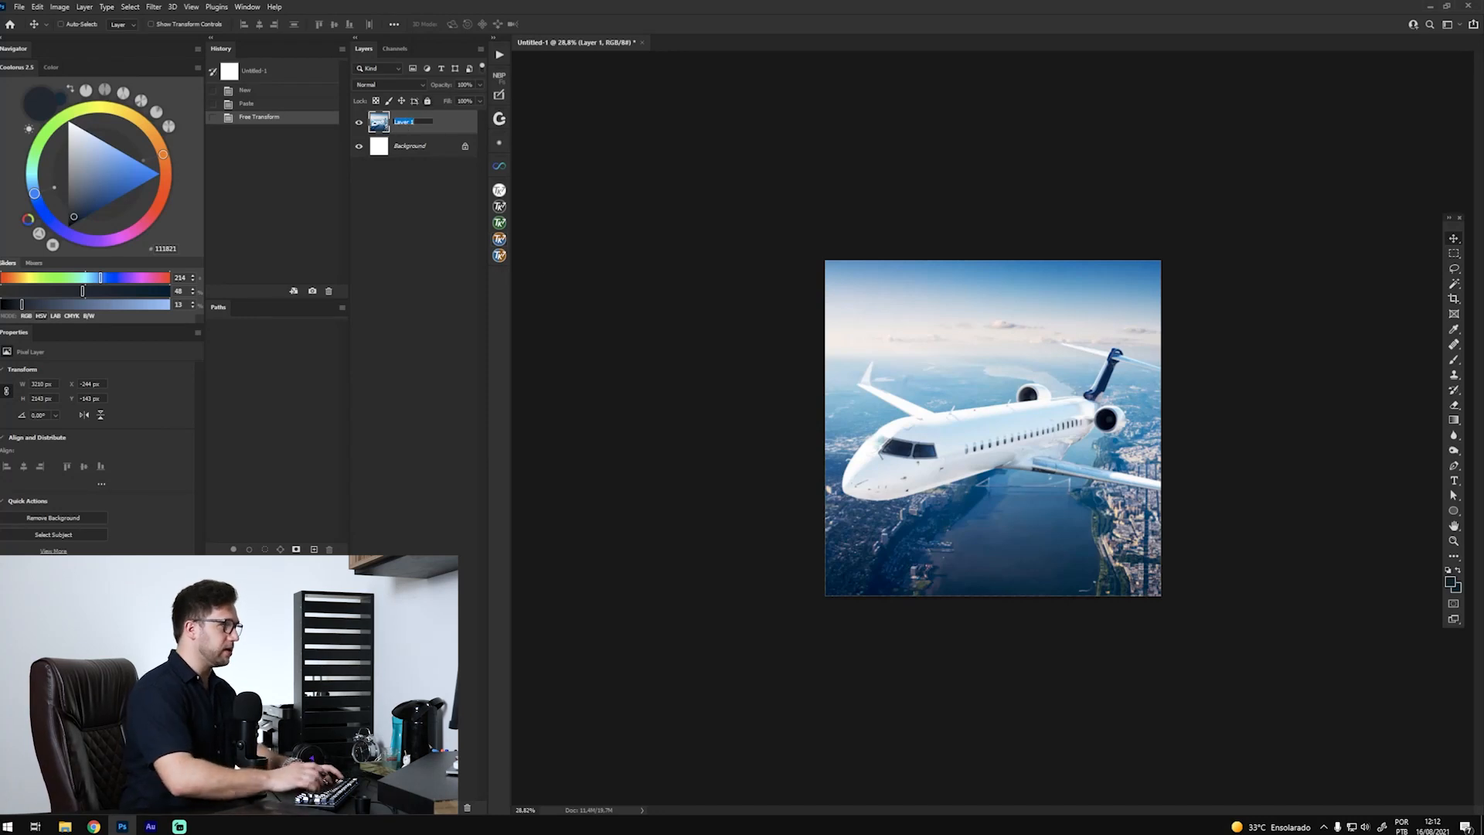
key("Return")
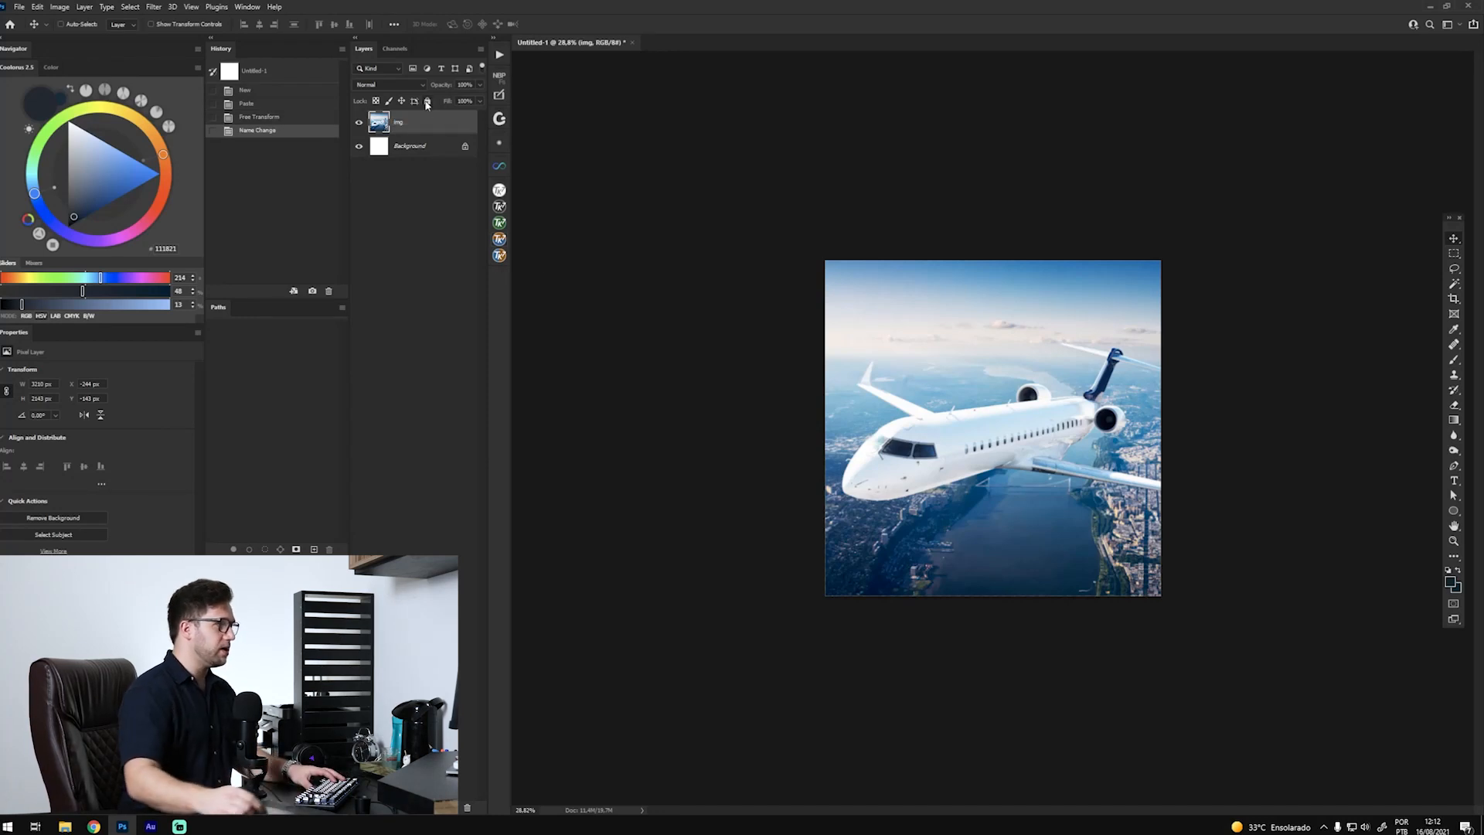
left_click(433, 152)
left_click(412, 126)
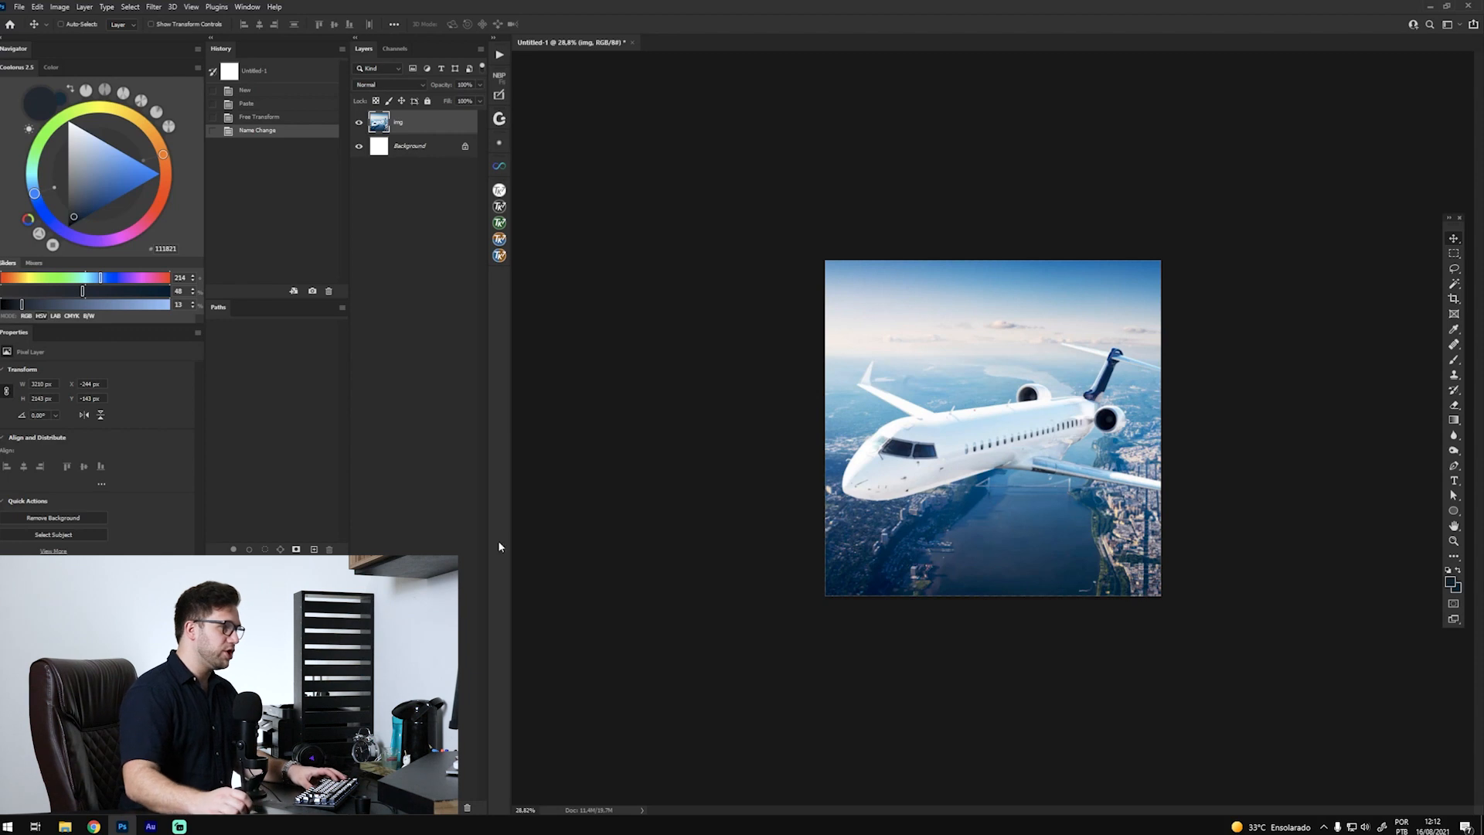
Draw a dark navy circle about 2451 px wide, centred across the canvas's lower half, and rename its layer "elipse-fundo".
key("u")
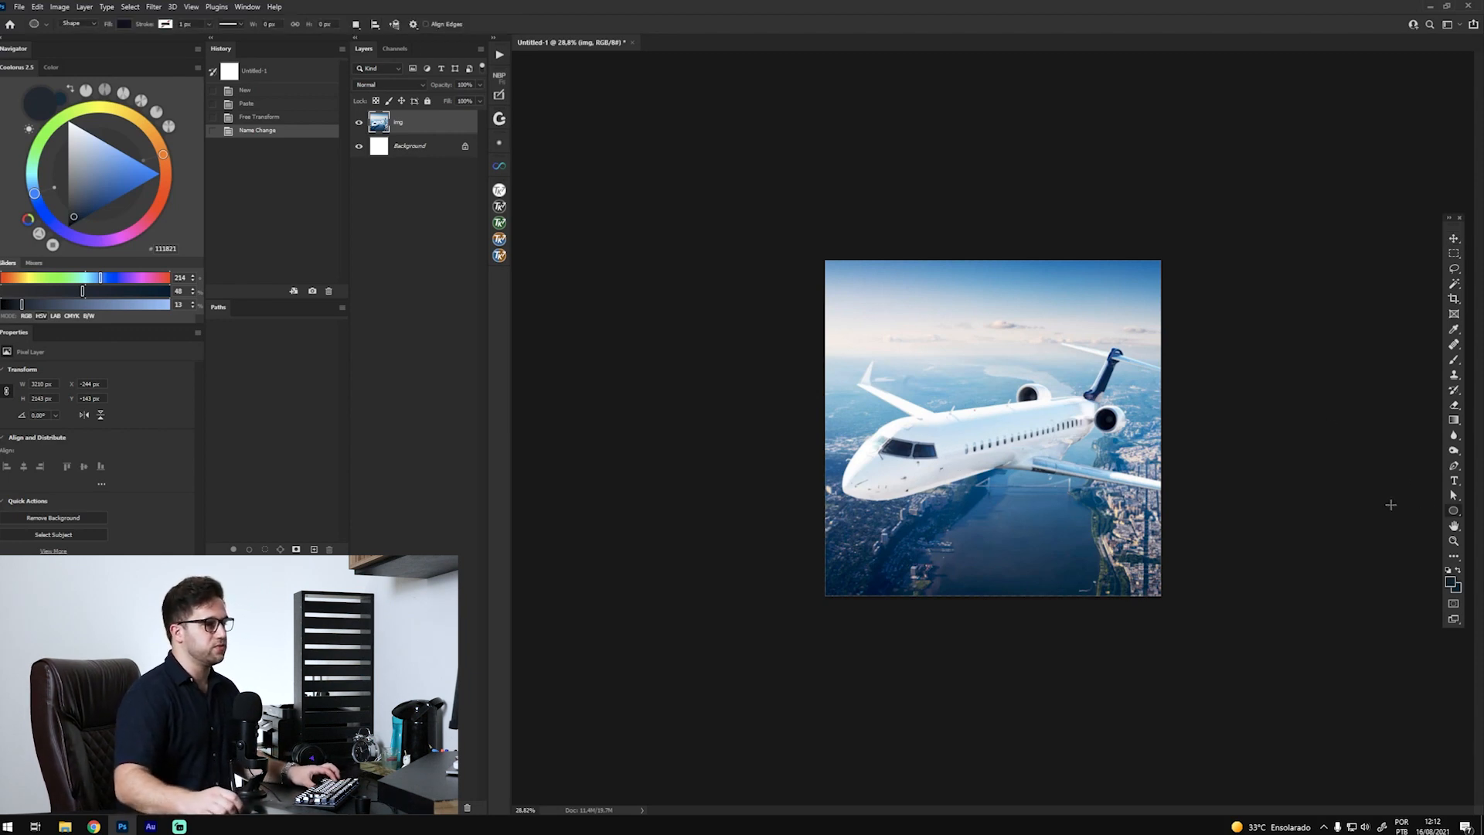
left_click_drag(1231, 385, 579, 794)
key("v")
mouse_move(1134, 497)
left_mouse_down()
mouse_move(1116, 464)
mouse_move(1092, 493)
mouse_move(1096, 681)
mouse_move(1111, 485)
mouse_move(1125, 511)
left_mouse_up()
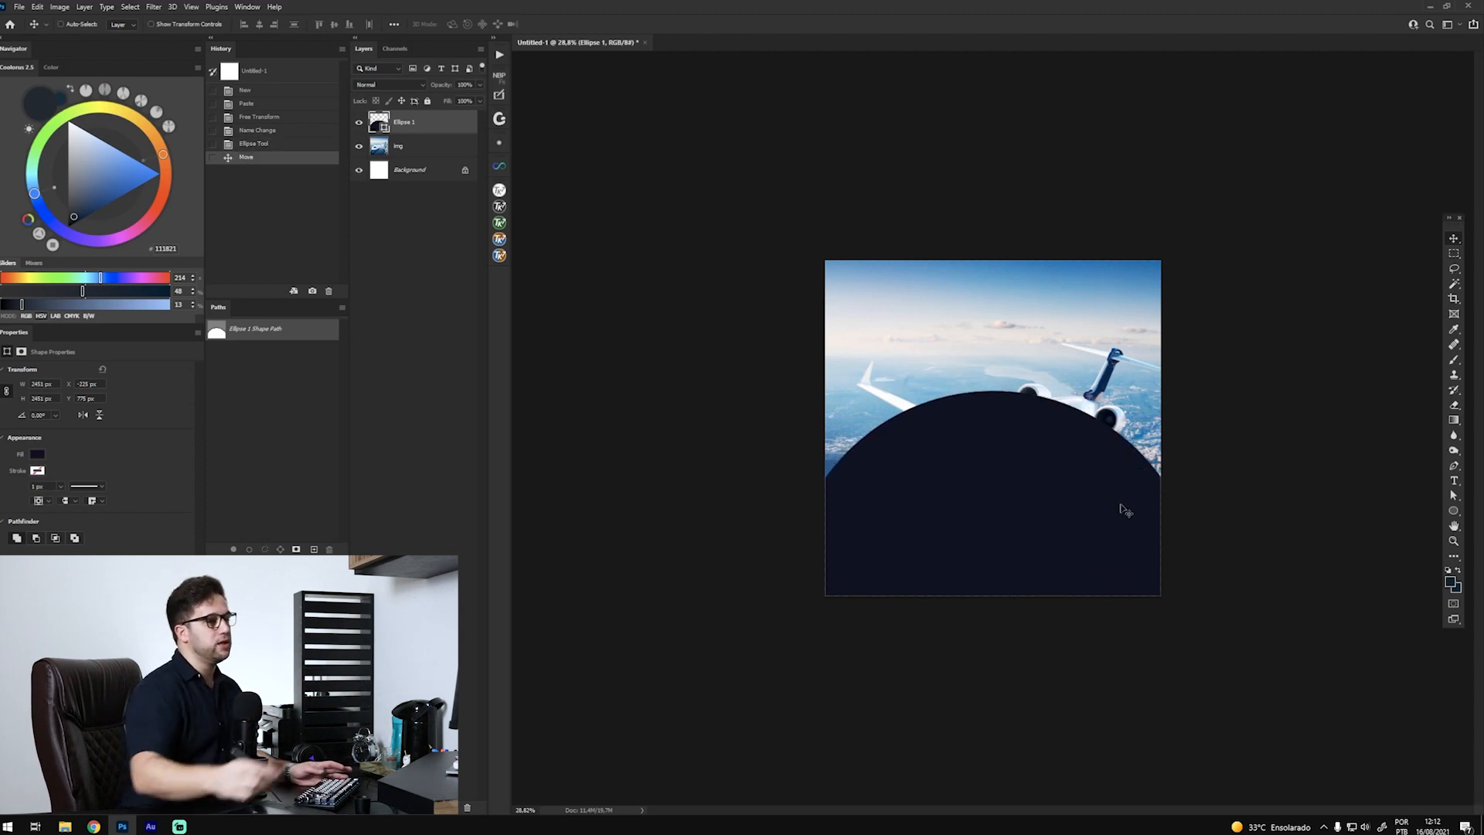
left_click_drag(981, 480, 982, 475)
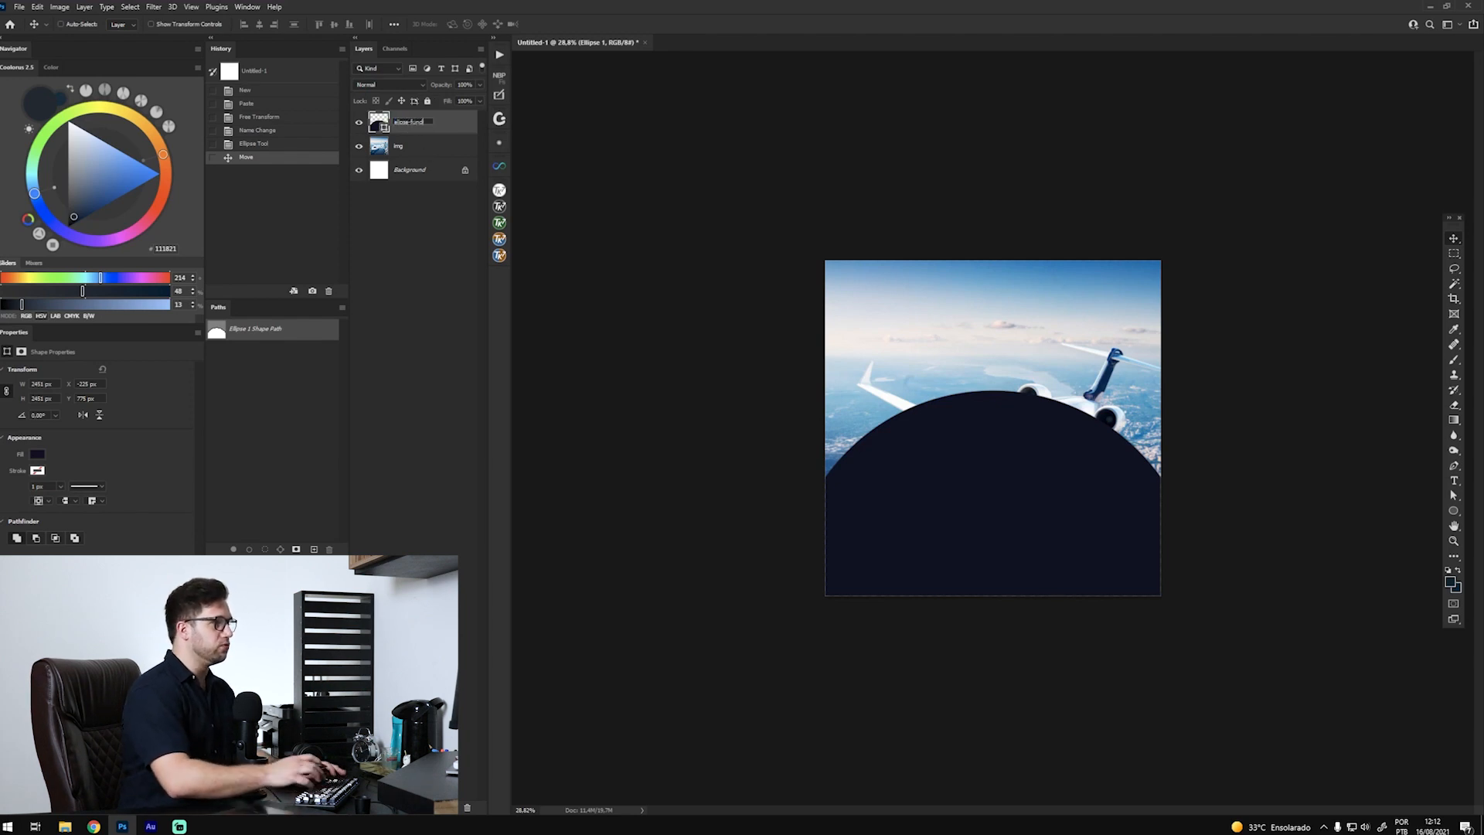
type("o")
key("Return")
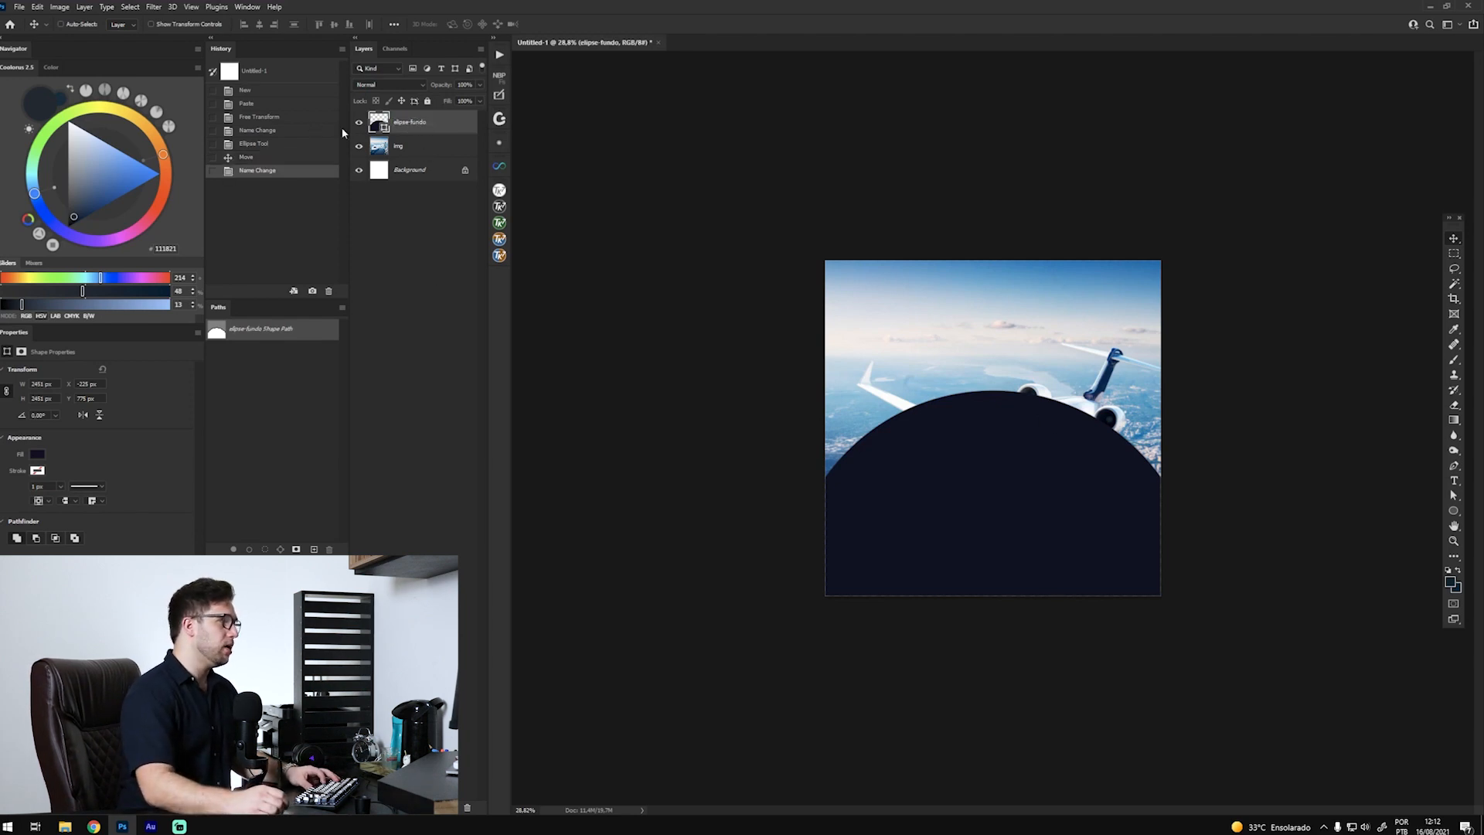
Duplicate the img layer and place the copy above the elipse-fundo layer.
left_click(412, 149)
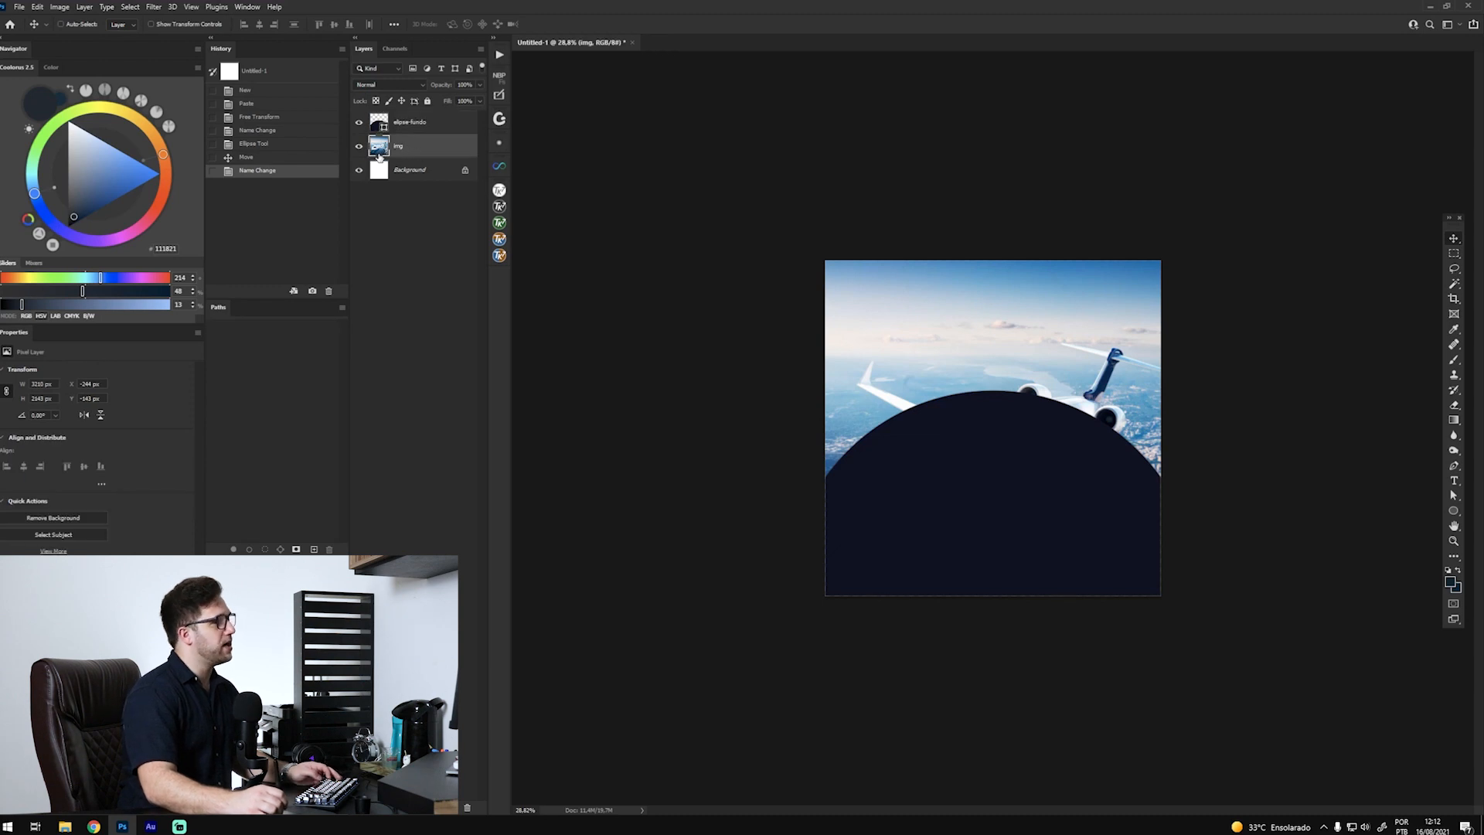
left_click(416, 126)
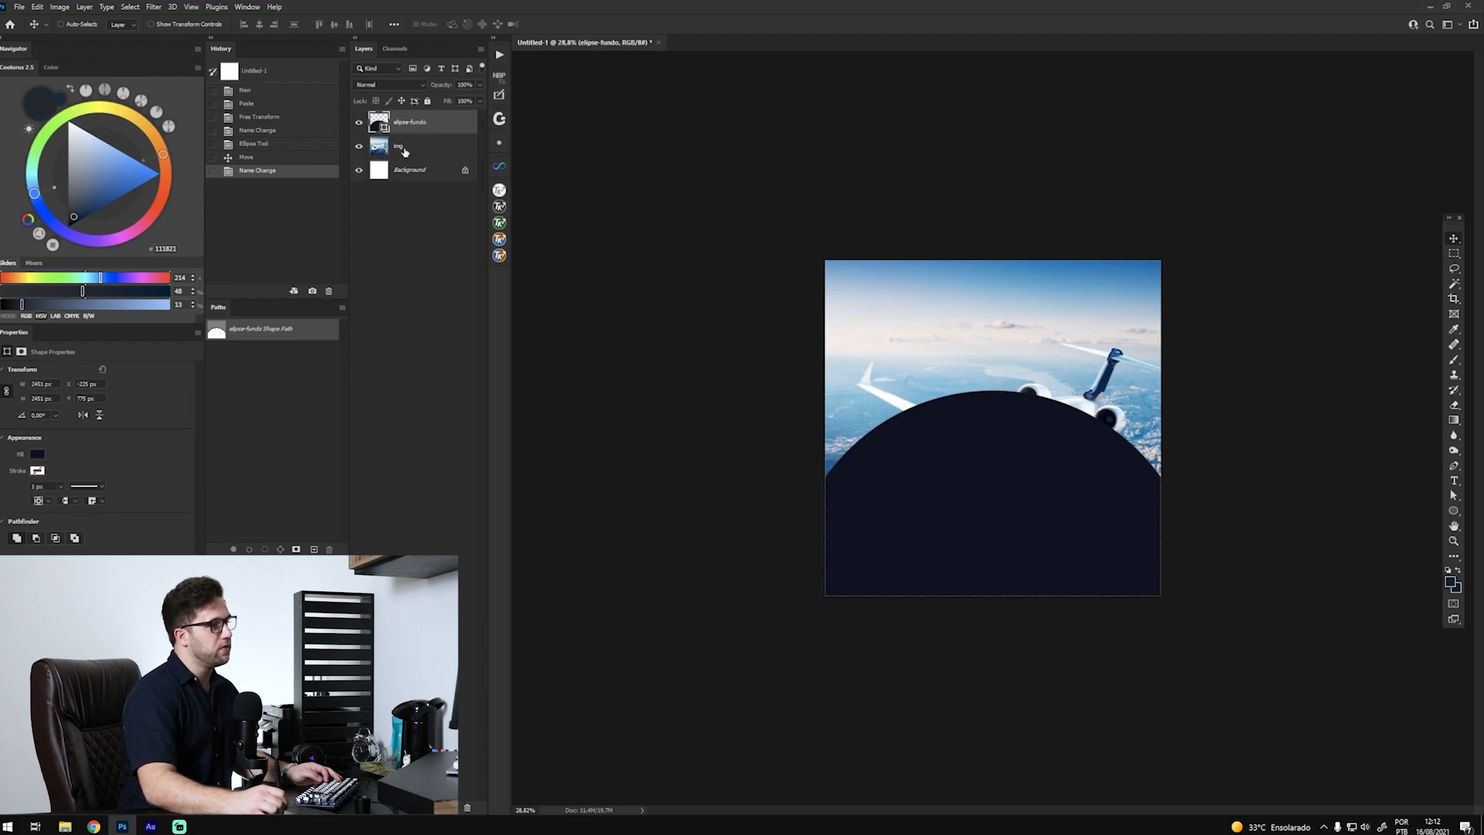
left_click(401, 147)
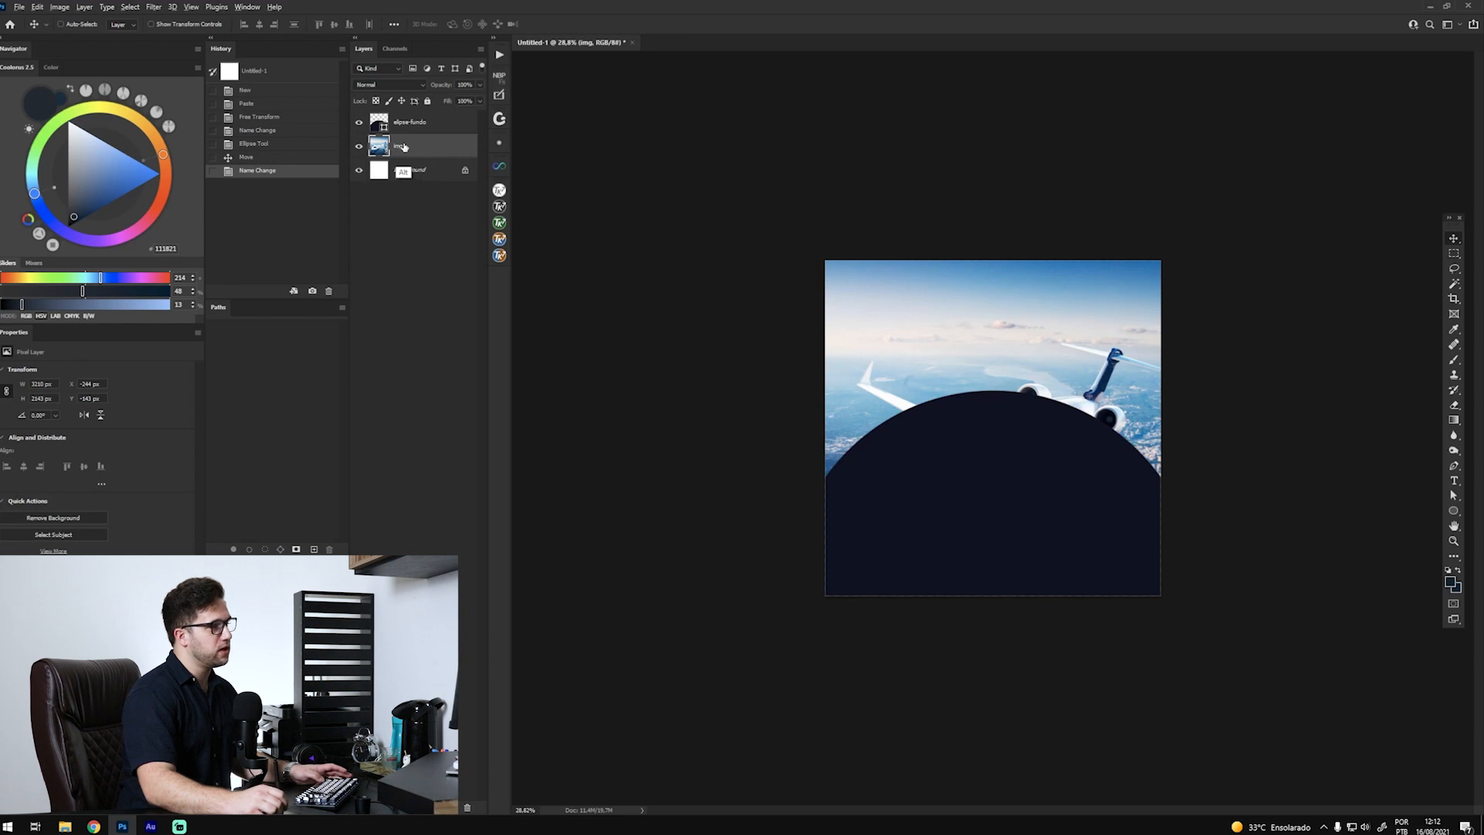
left_click_drag(408, 149, 433, 117)
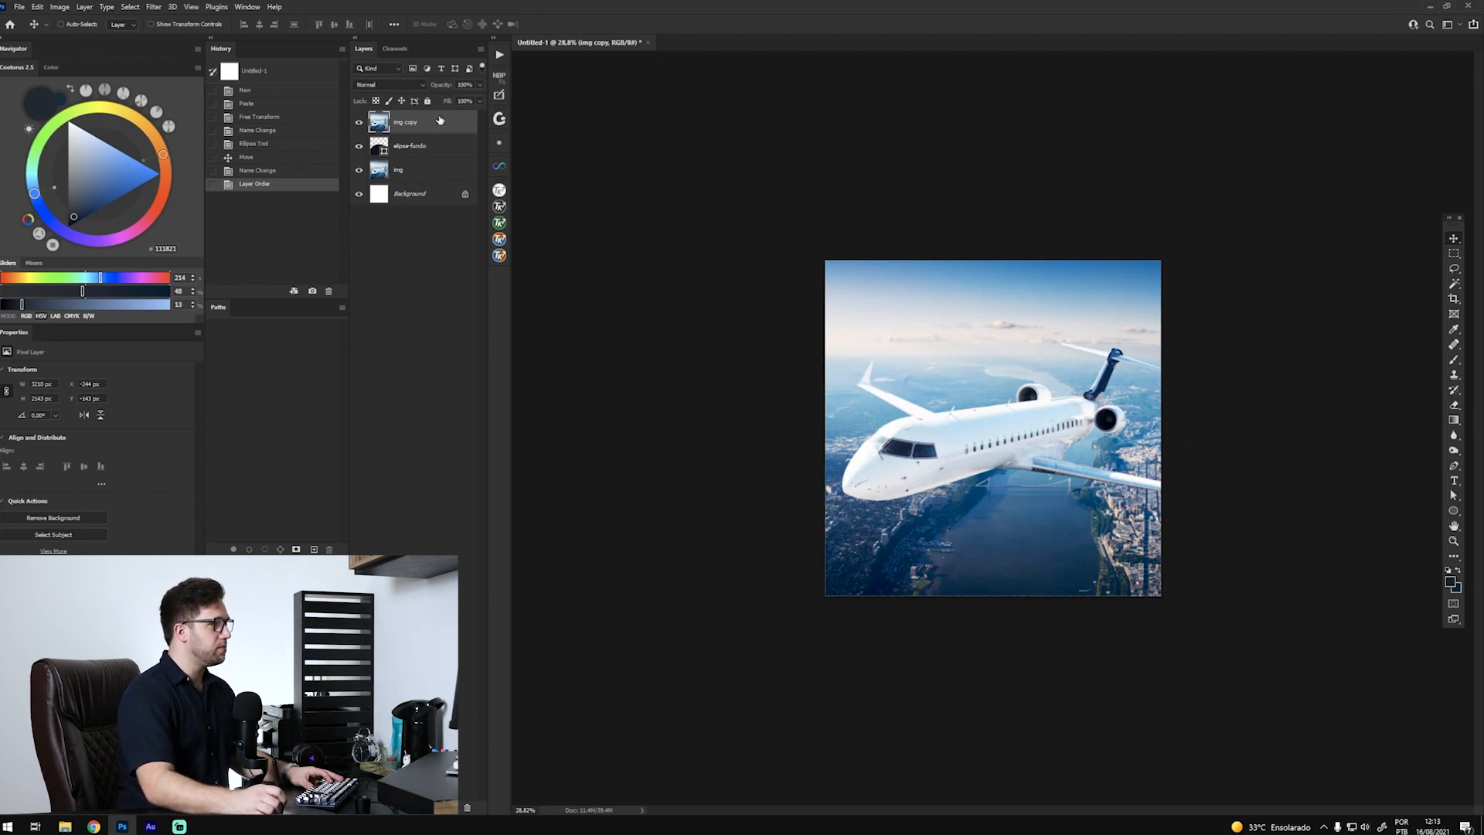
Clip the img copy layer to the elipse-fundo shape with a clipping mask.
right_click(408, 134)
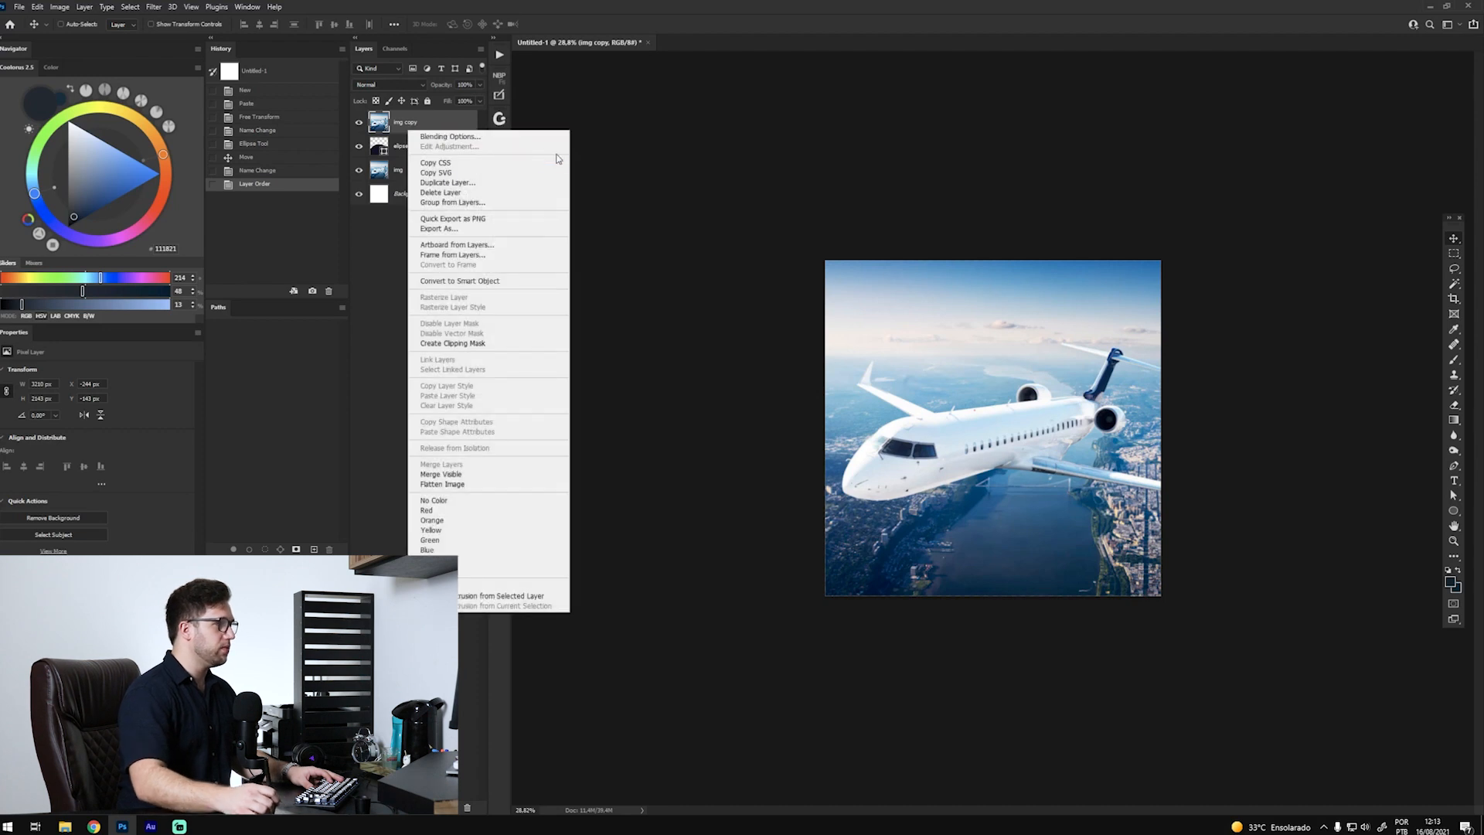
left_click(456, 345)
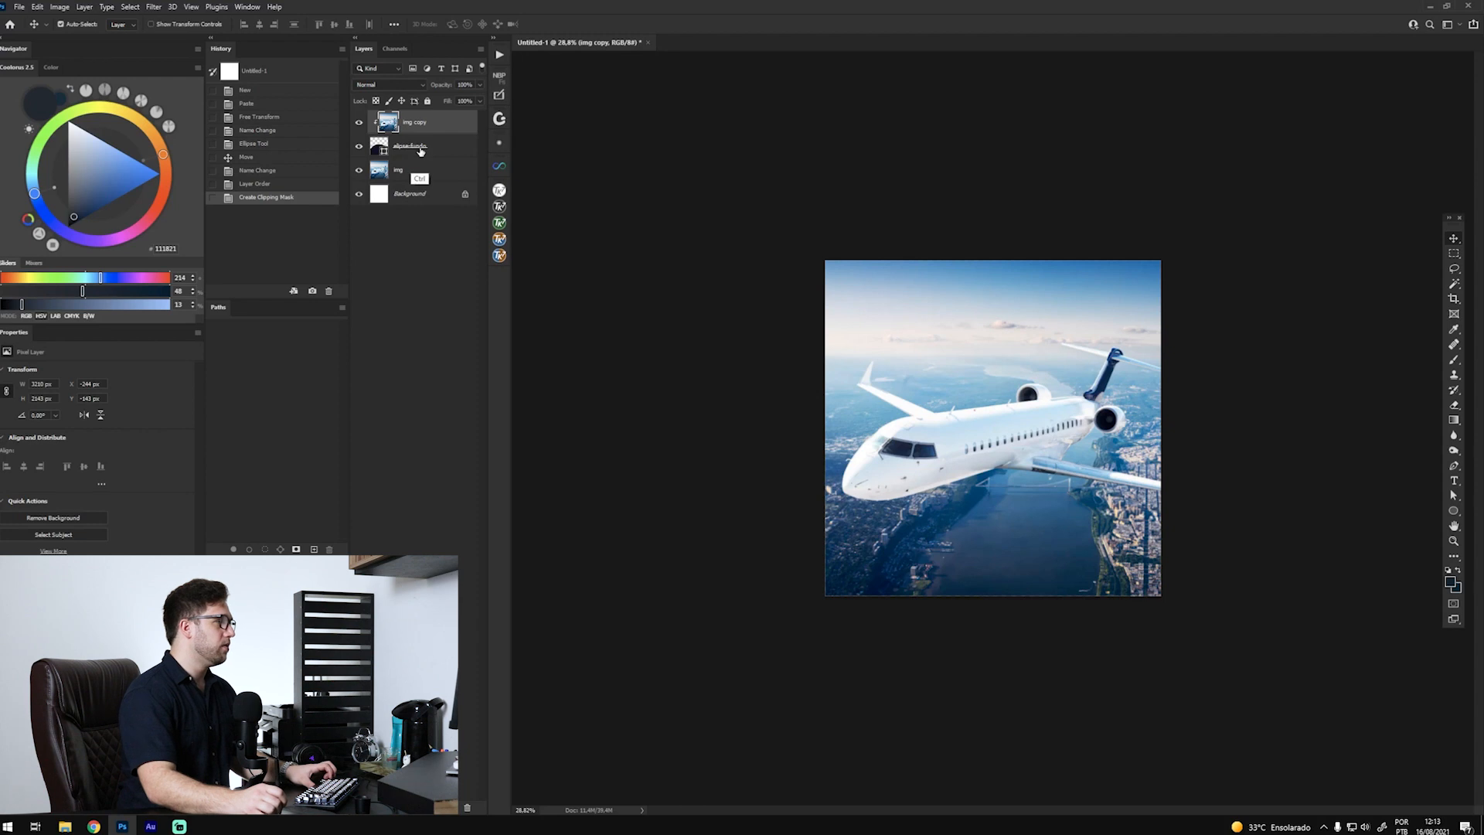
key("ctrl+z")
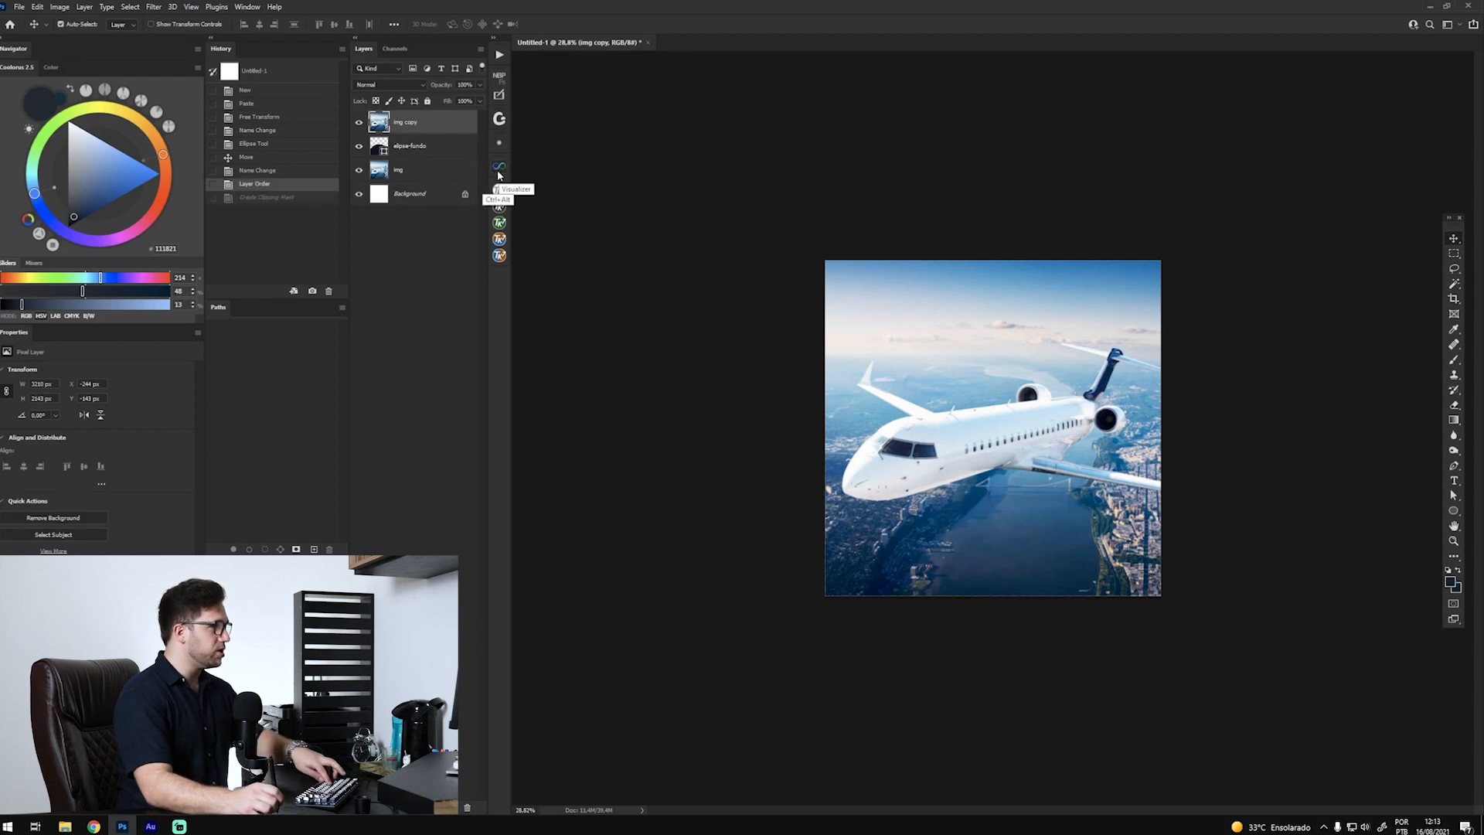
left_click(424, 133, "alt")
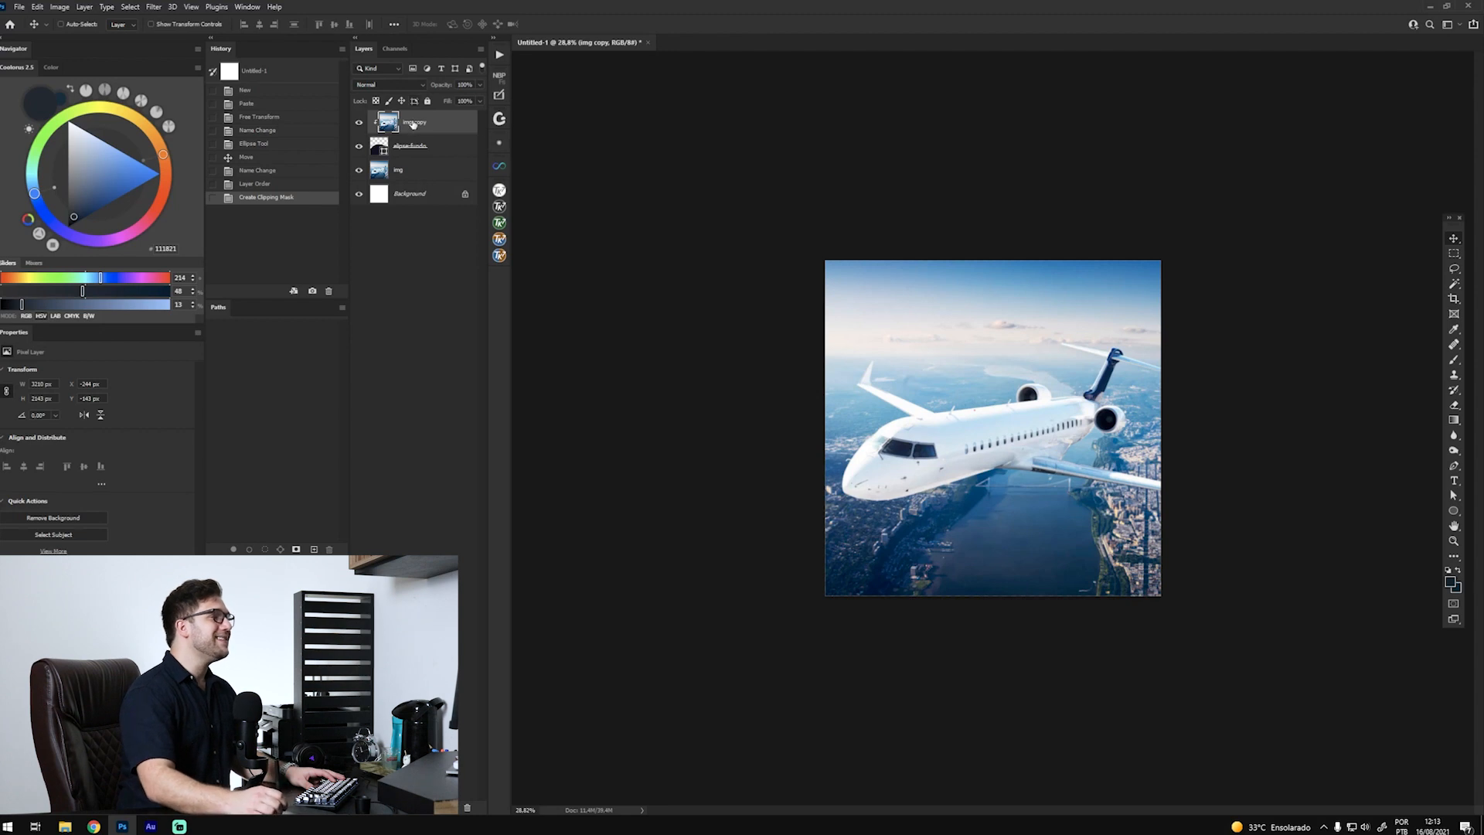
Try converting the clipped img copy layer to a Smart Object.
right_click(431, 131)
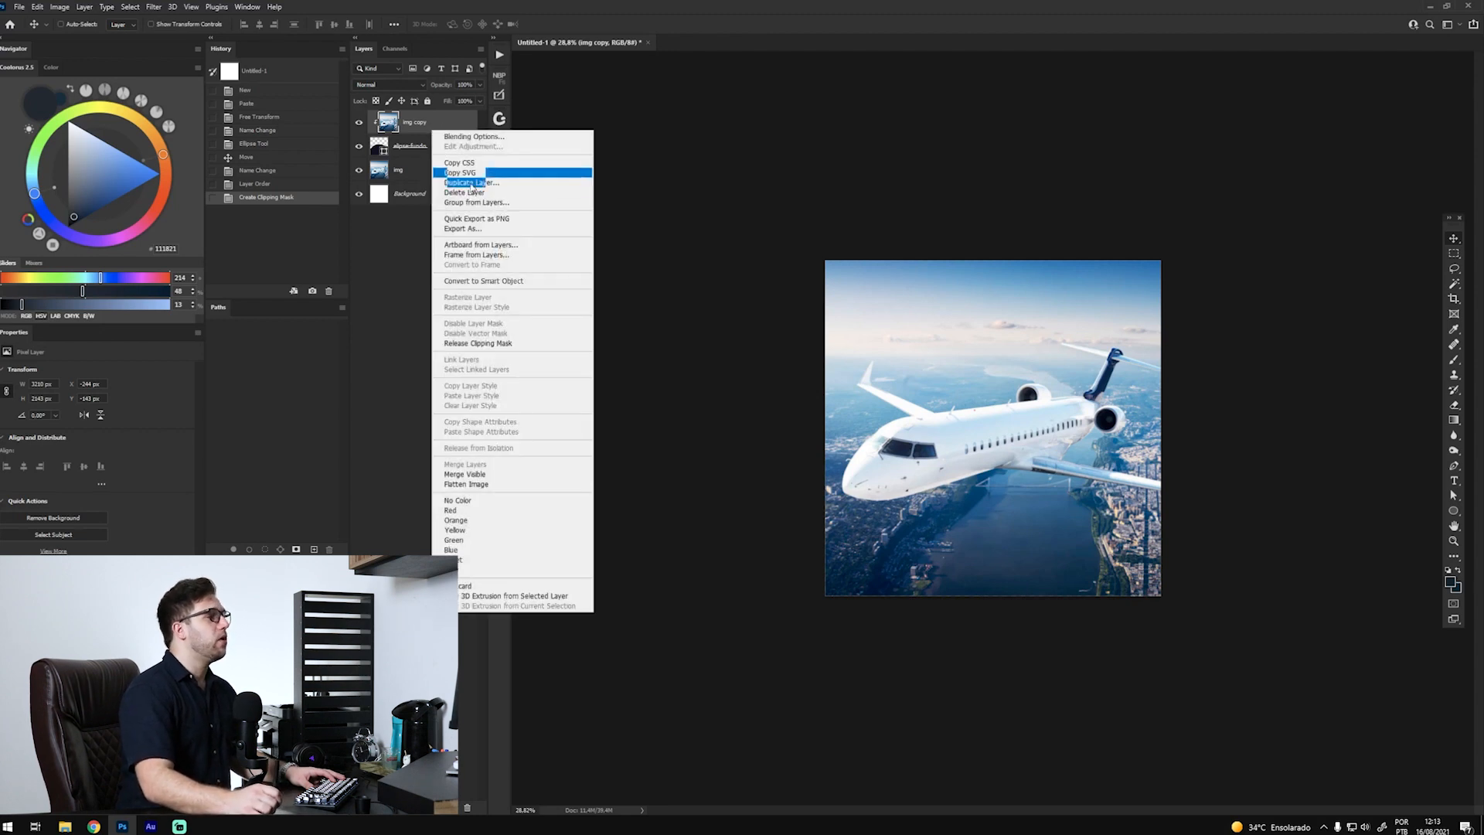
left_click(497, 287)
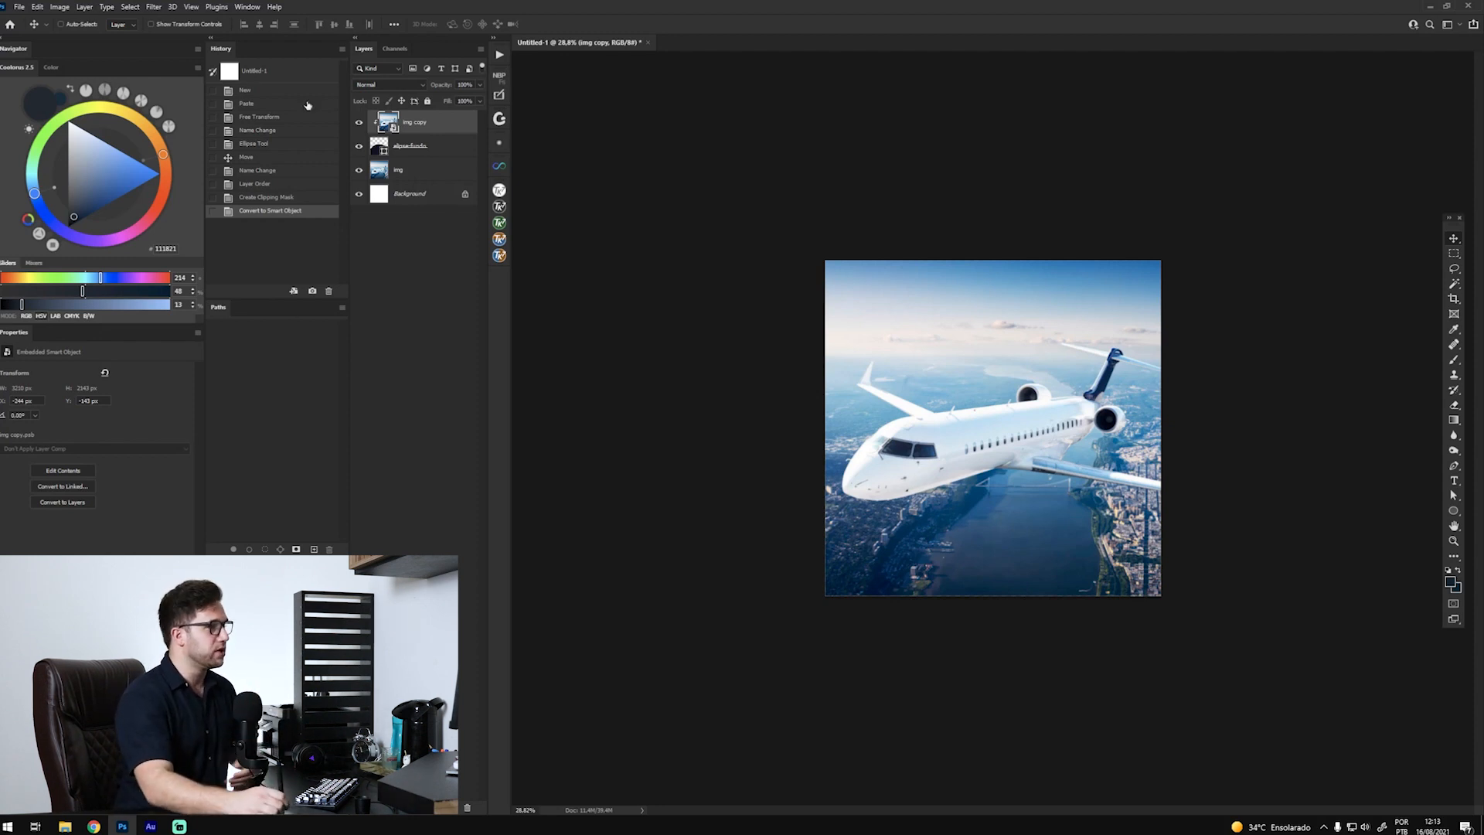
key("ctrl+z")
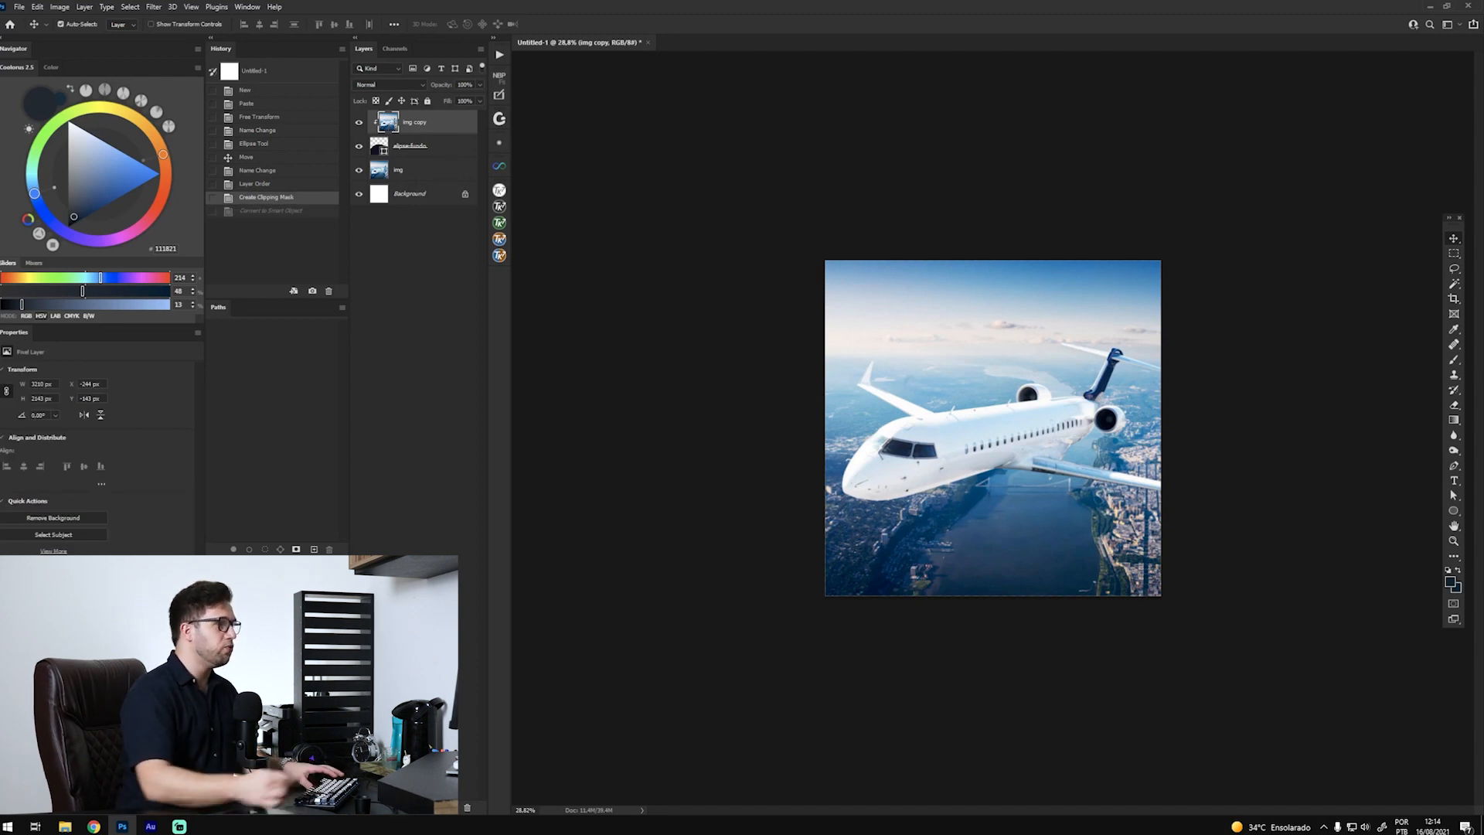
Shift the hue of the clipped img copy layer toward green with a Hue/Saturation adjustment.
key("ctrl+u")
left_click_drag(693, 95, 630, 96)
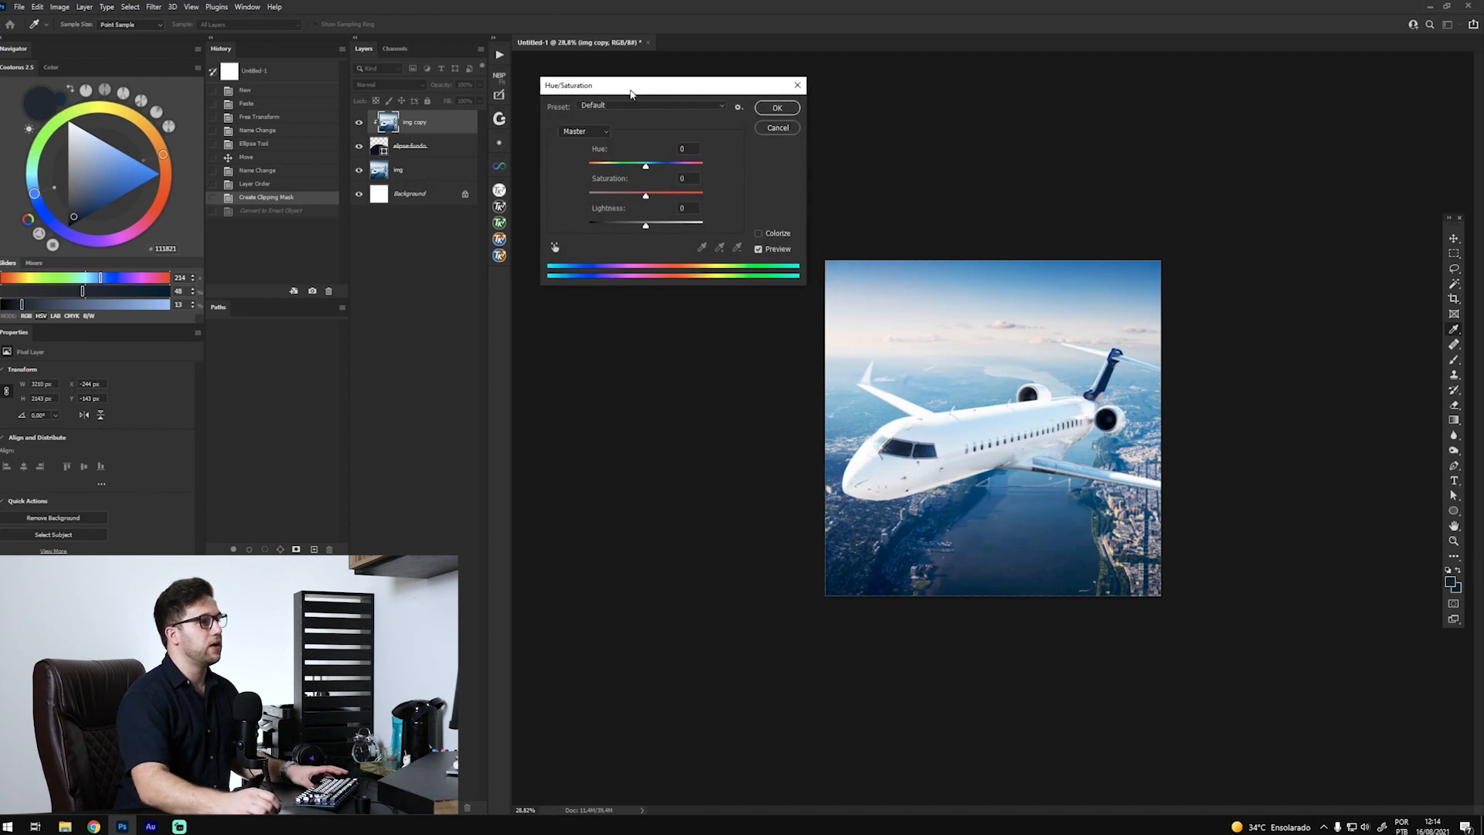
left_click_drag(645, 171, 606, 168)
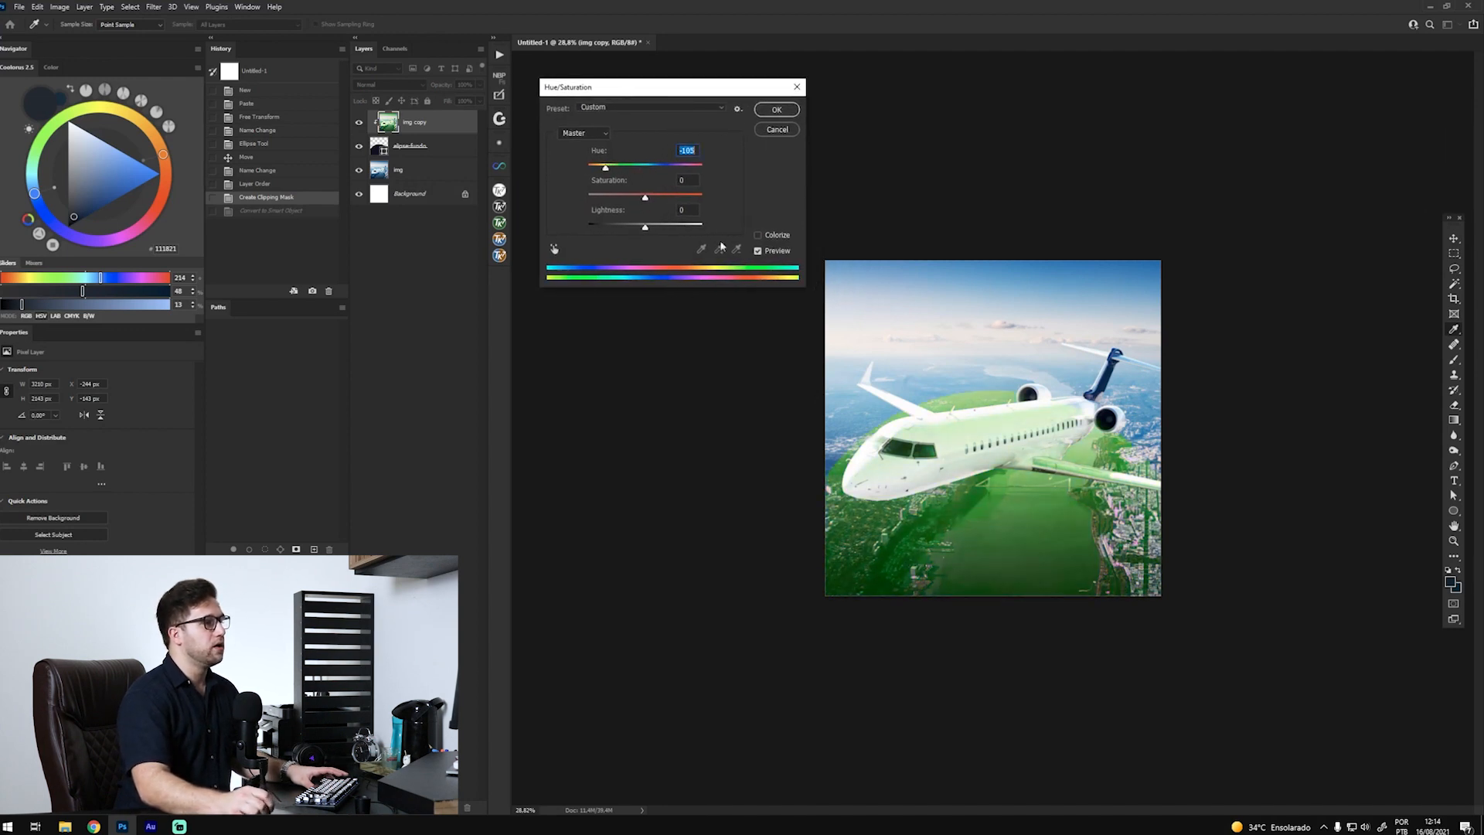
left_click(777, 110)
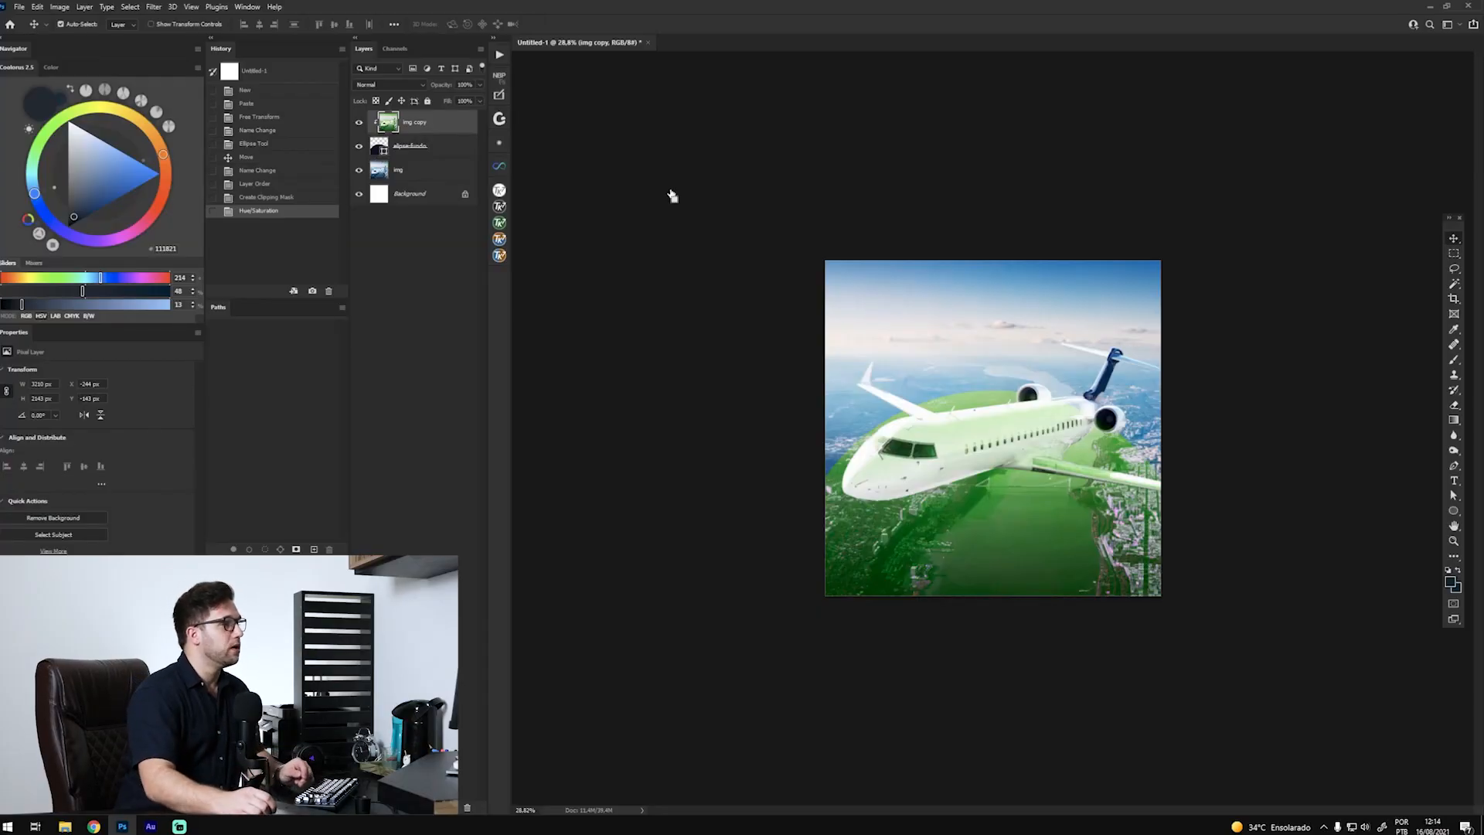
Set the number of History States to 500 in the Performance preferences.
key("i")
key("ctrl+k")
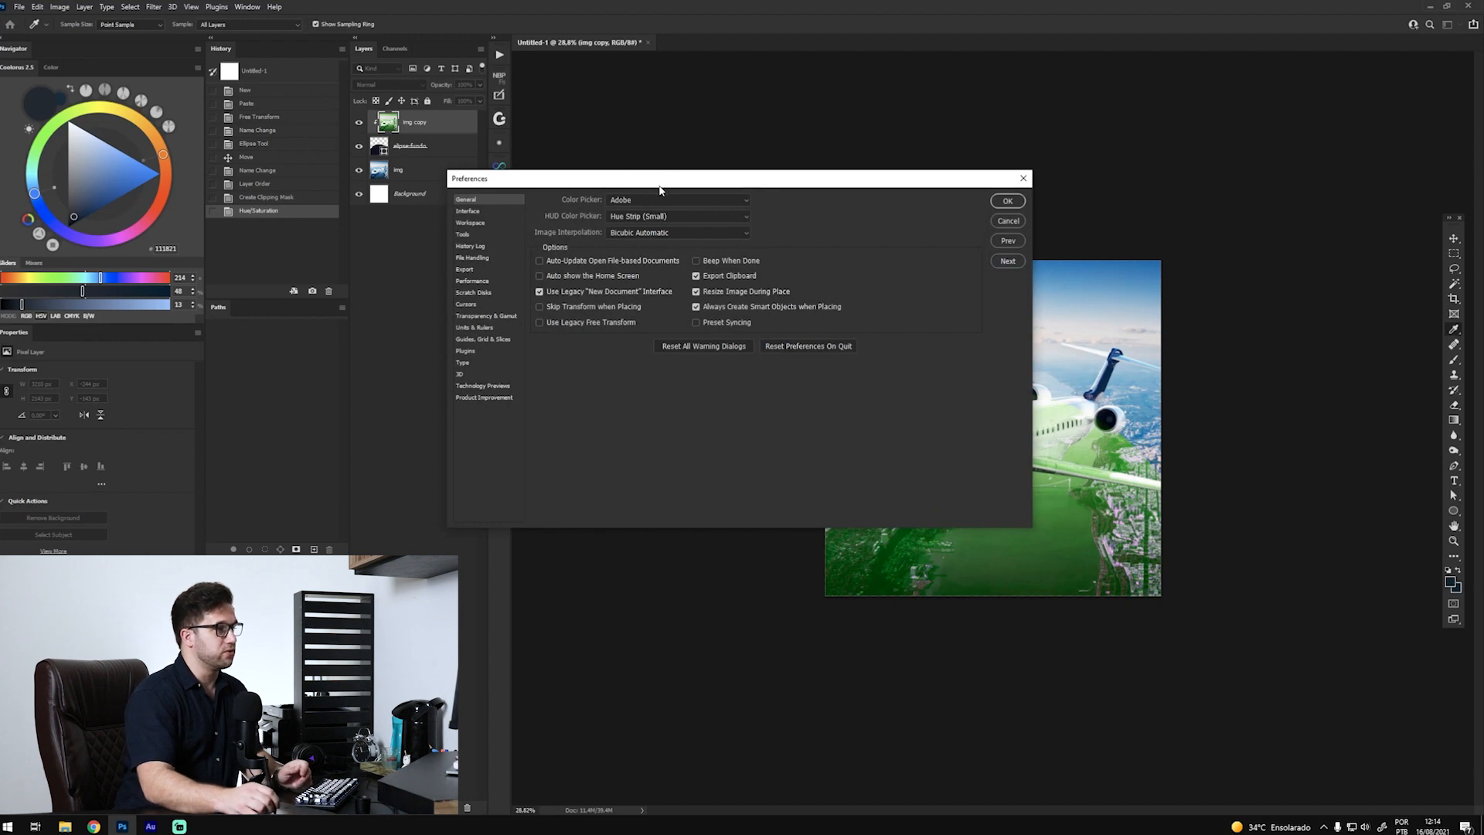
left_click(484, 283)
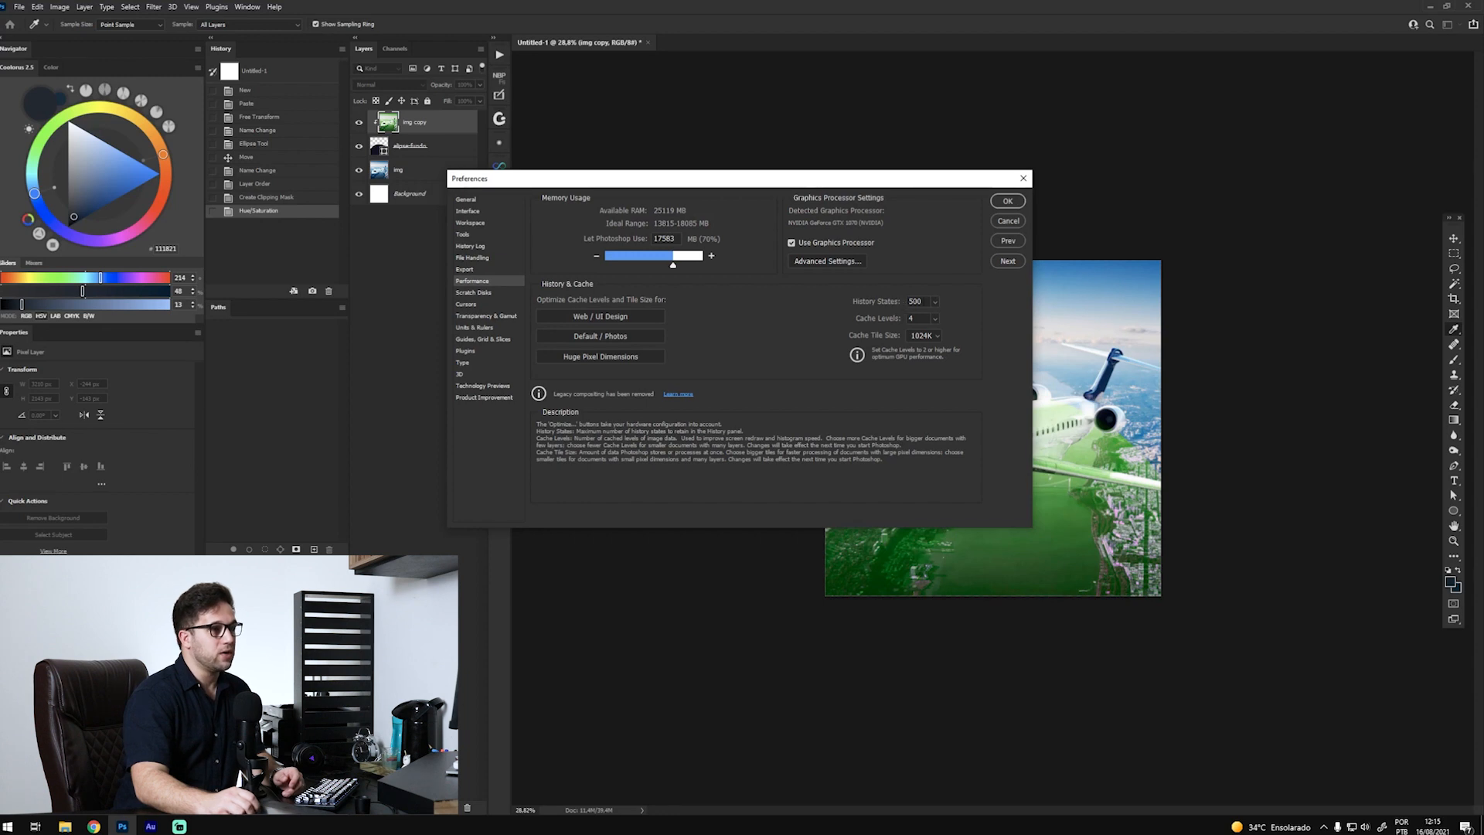
left_click(918, 301)
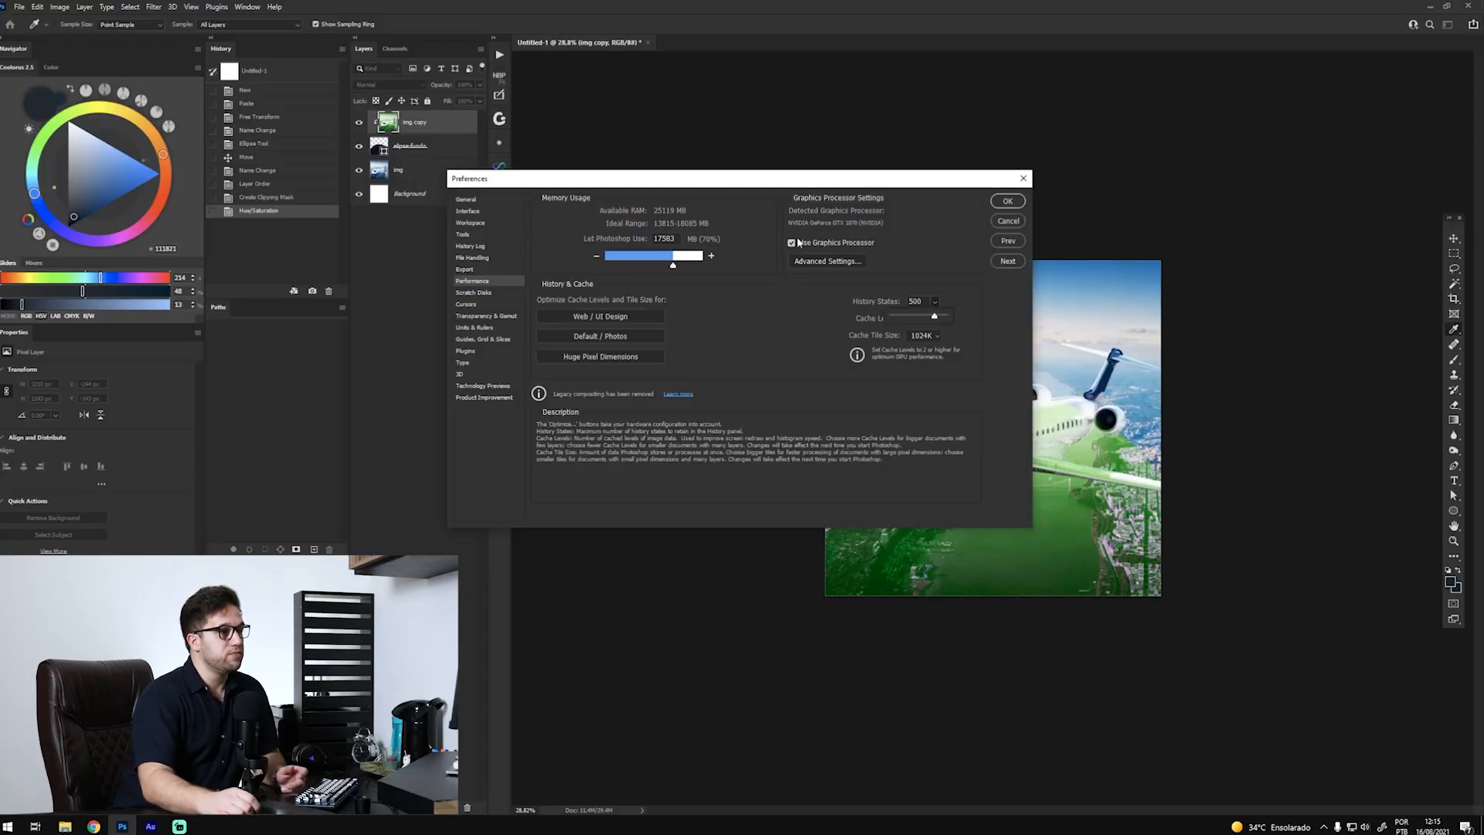
left_click_drag(893, 320, 908, 312)
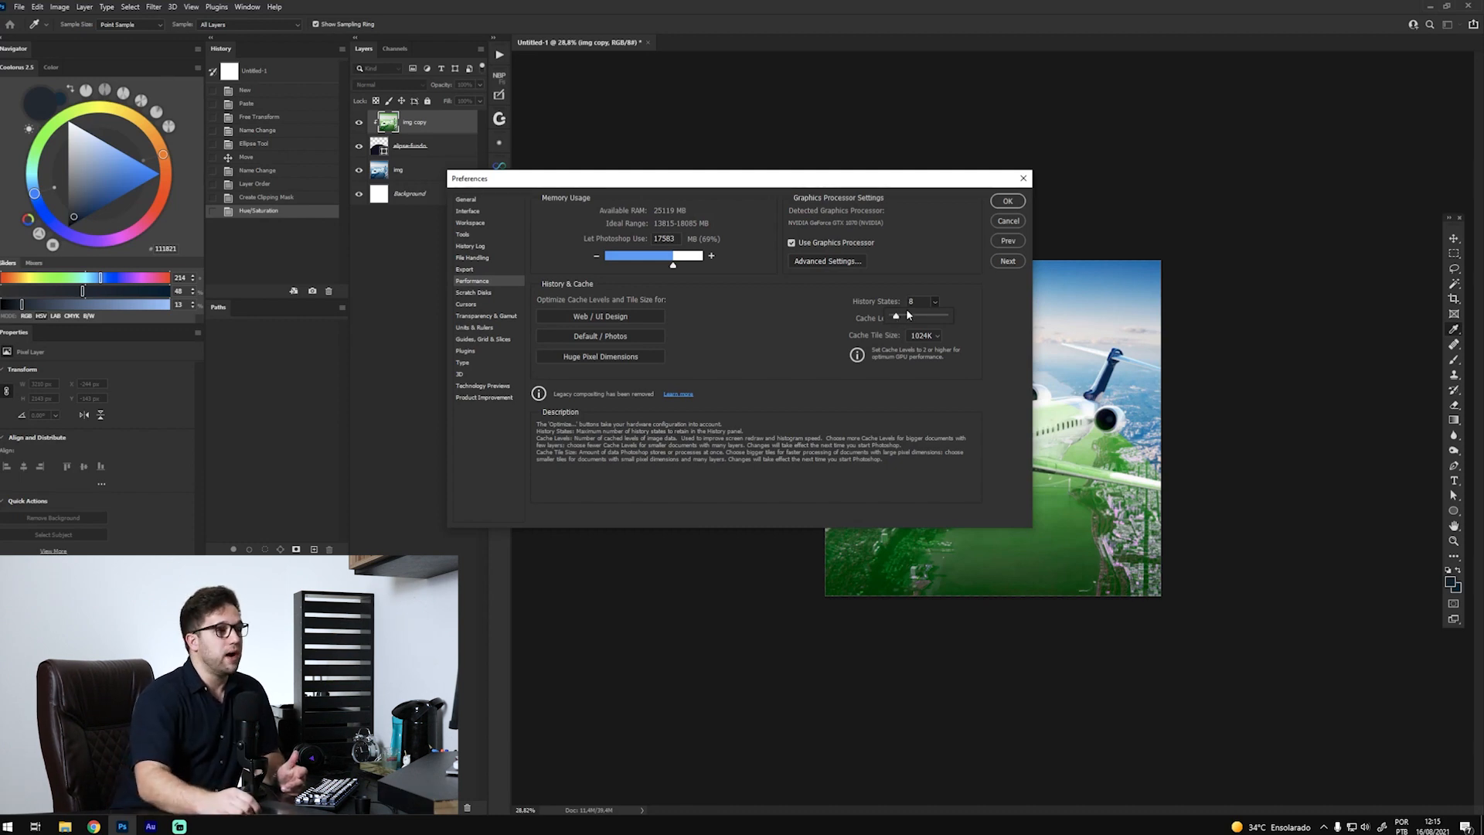
left_click_drag(907, 312, 907, 306)
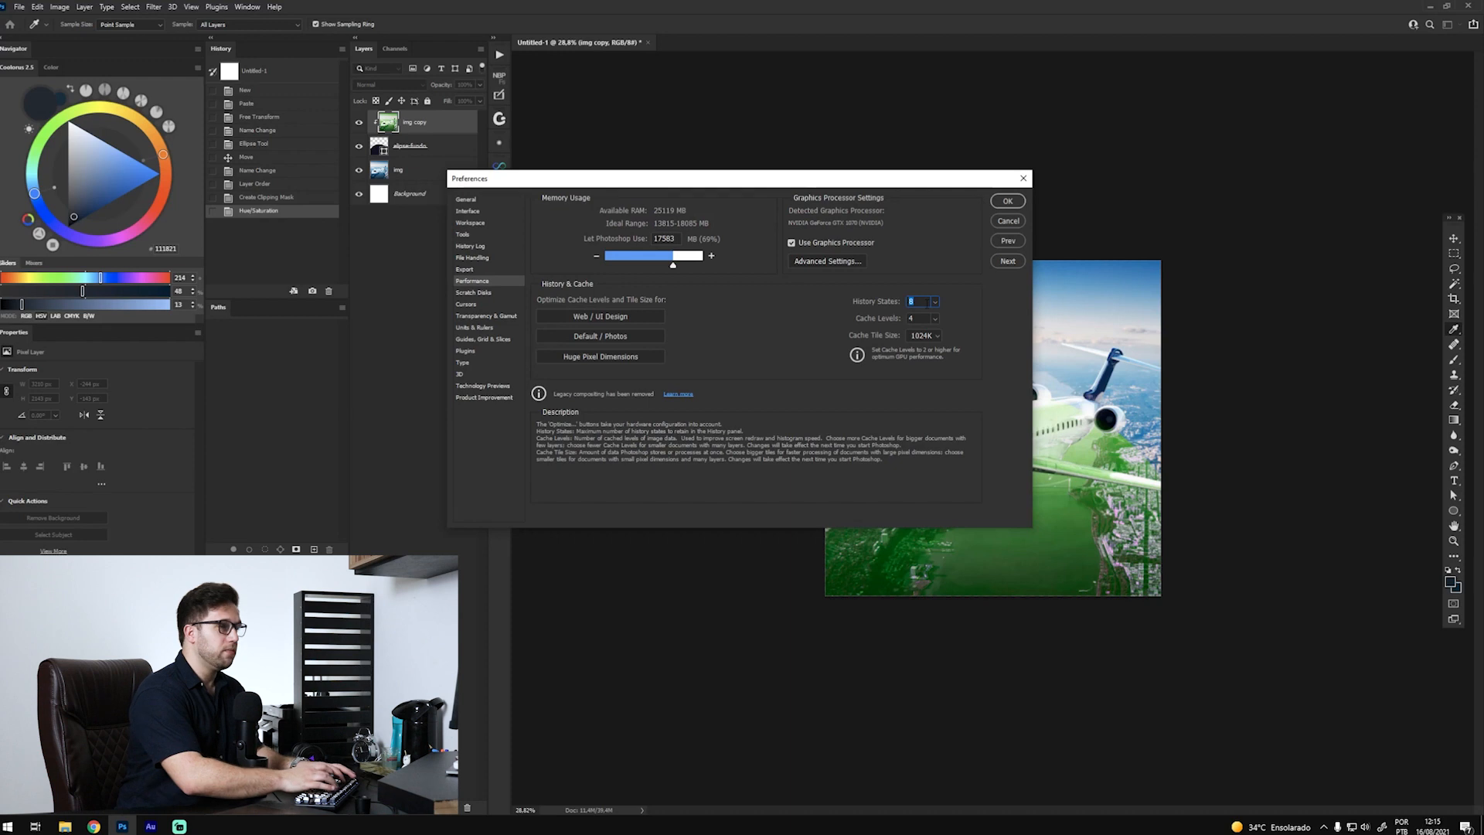
key("Tab")
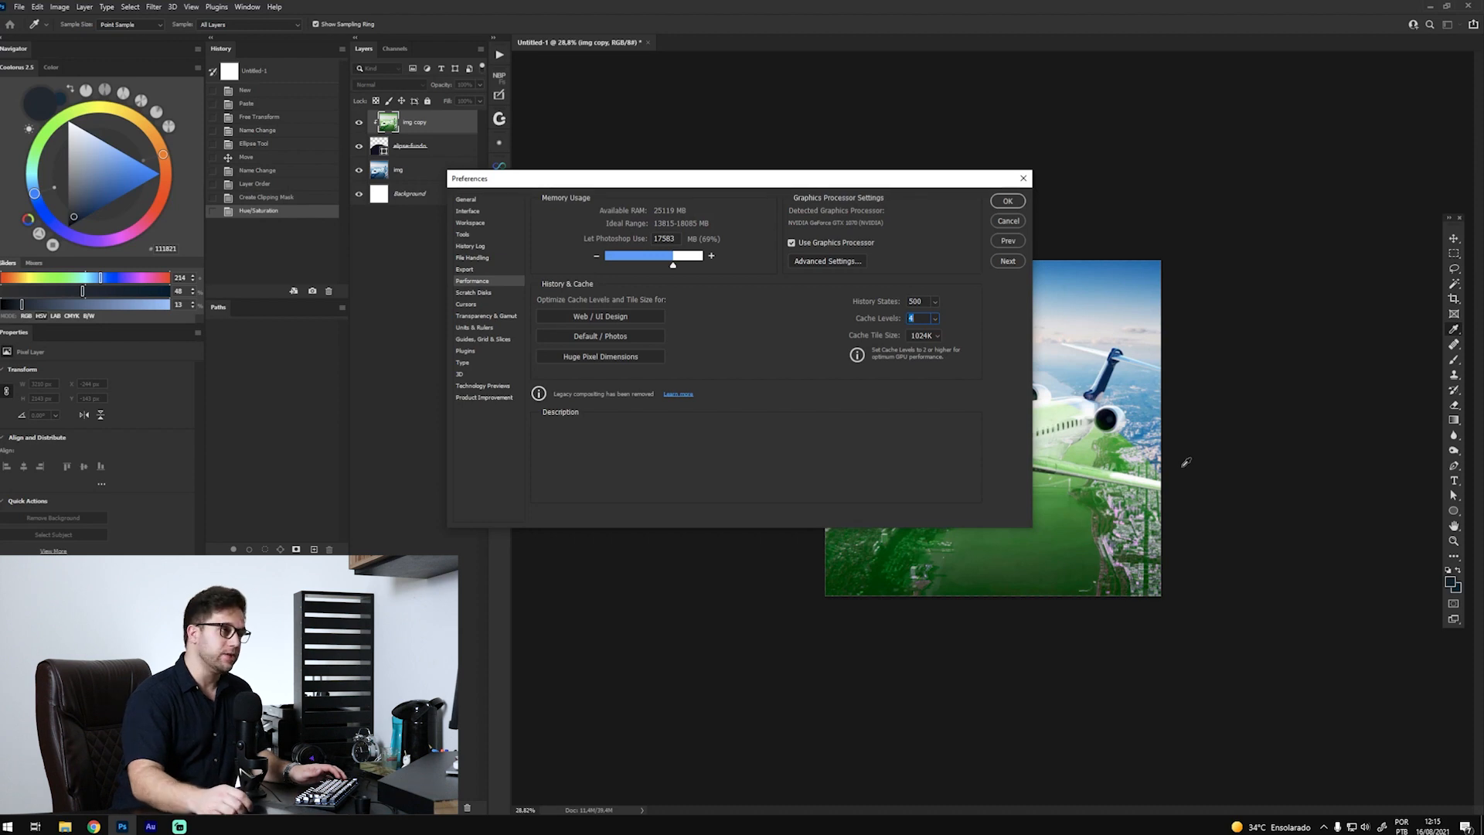
left_click(1008, 202)
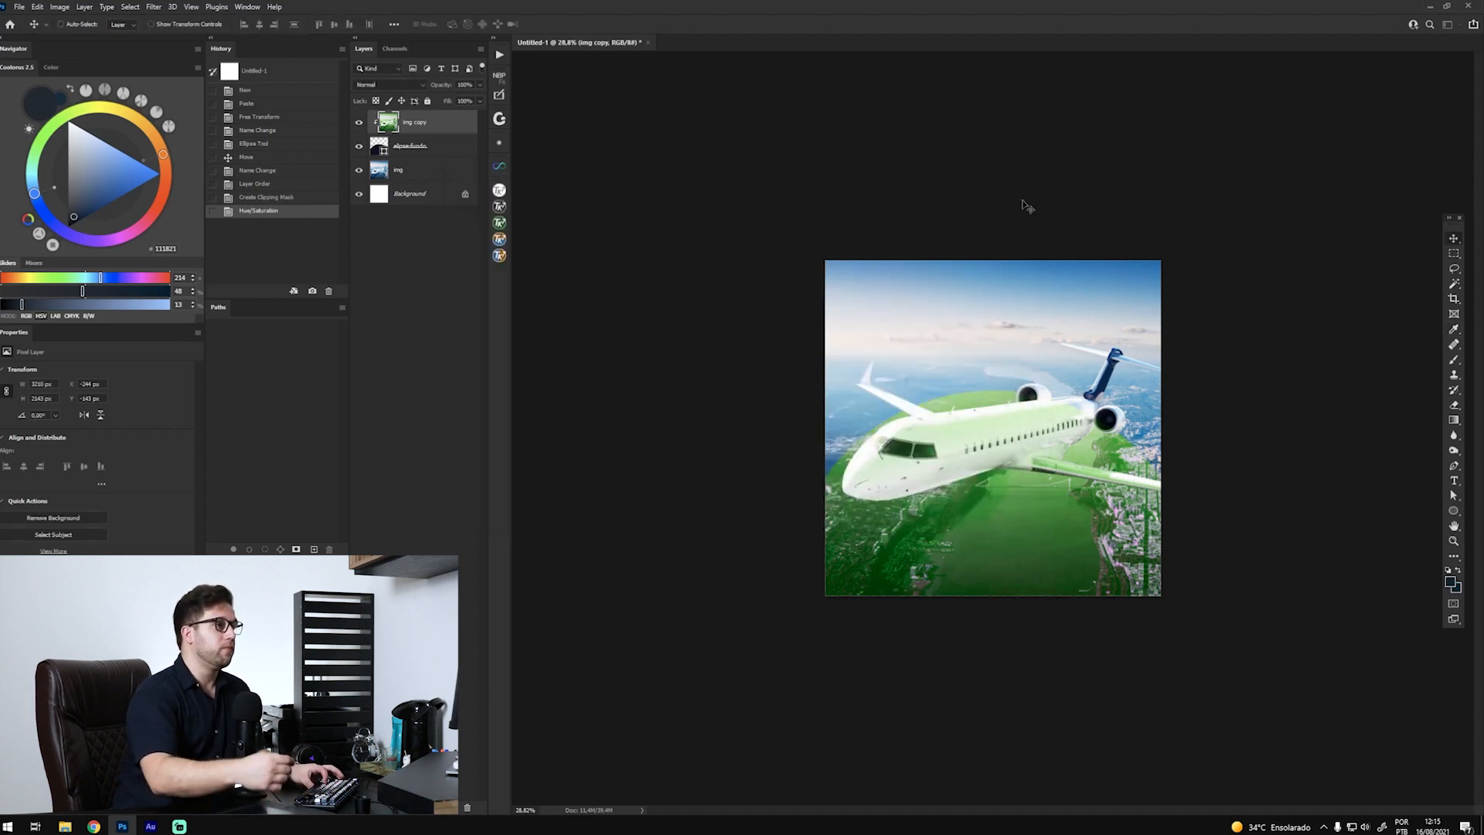
Shift the img copy layer down and left inside the circle, then duplicate it and move the duplicate up and left.
left_click_drag(1003, 506, 985, 428)
left_click_drag(968, 377, 1012, 455)
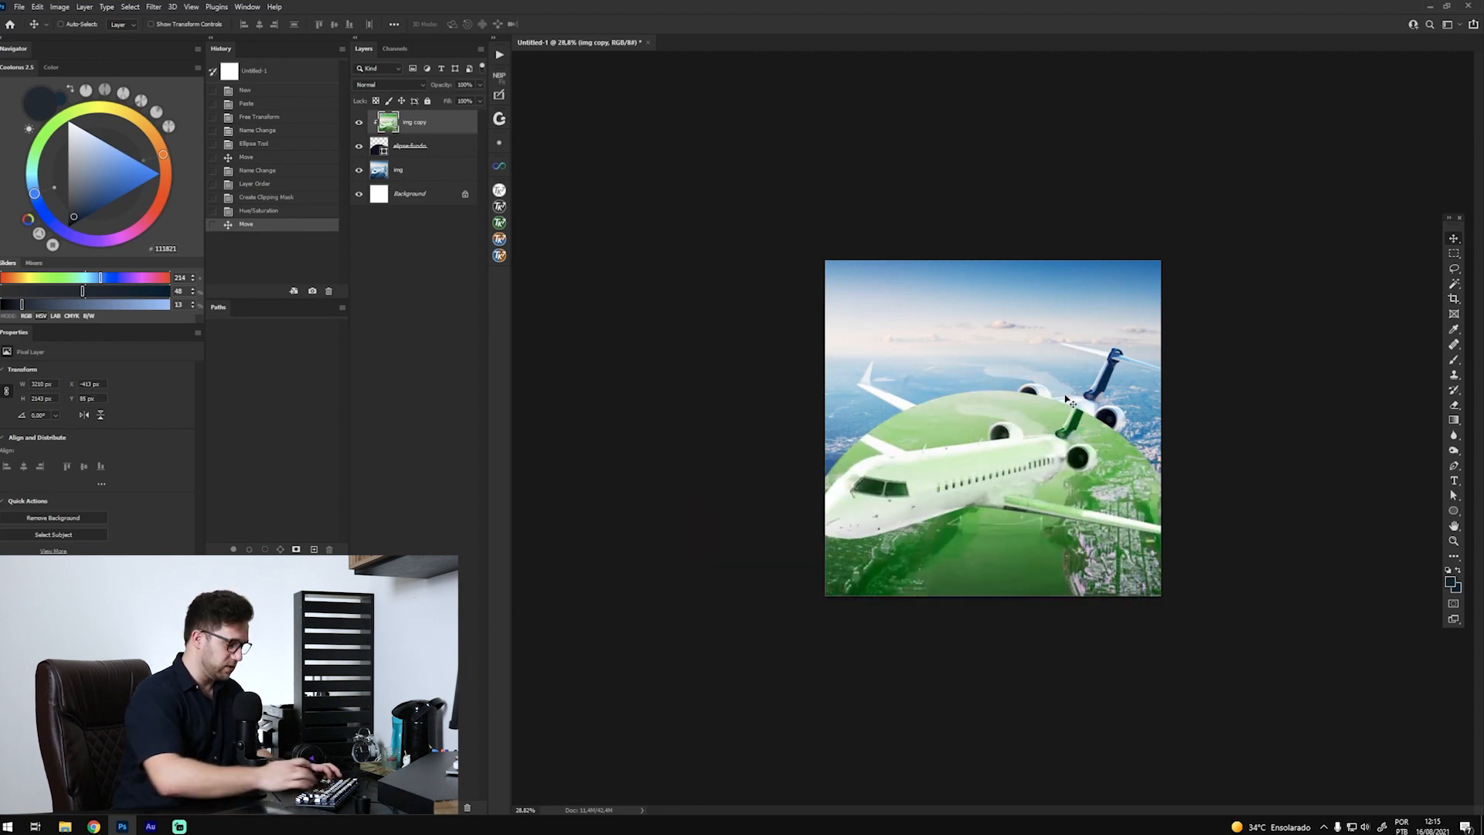
key("ctrl+j")
left_click_drag(1060, 350, 1003, 296)
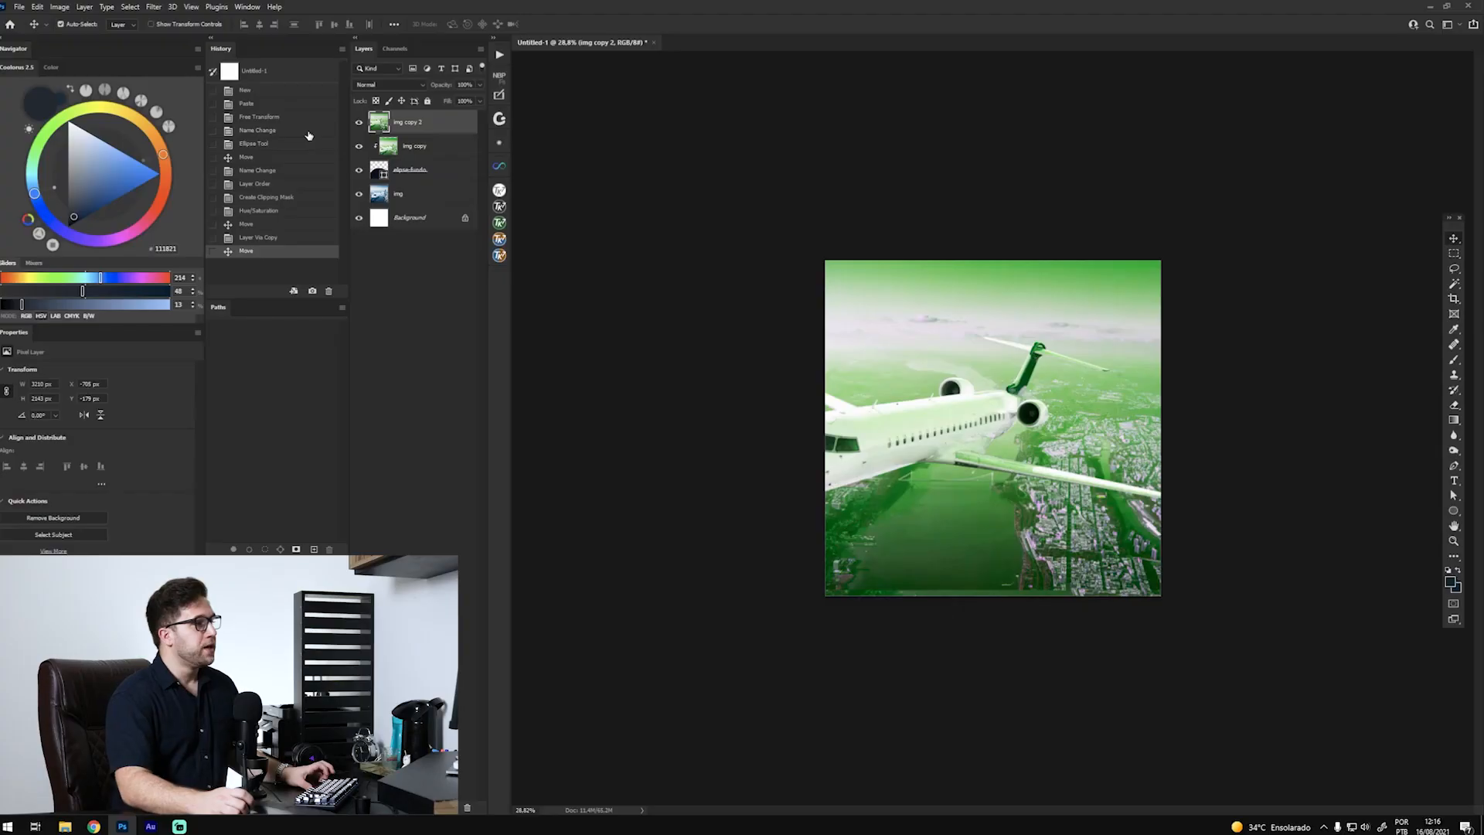
Undo the moves, the layer duplication and the Hue/Saturation change, back to the clipping mask creation.
key("ctrl+z")
key("ctrl+z")
key("ctrl+z")
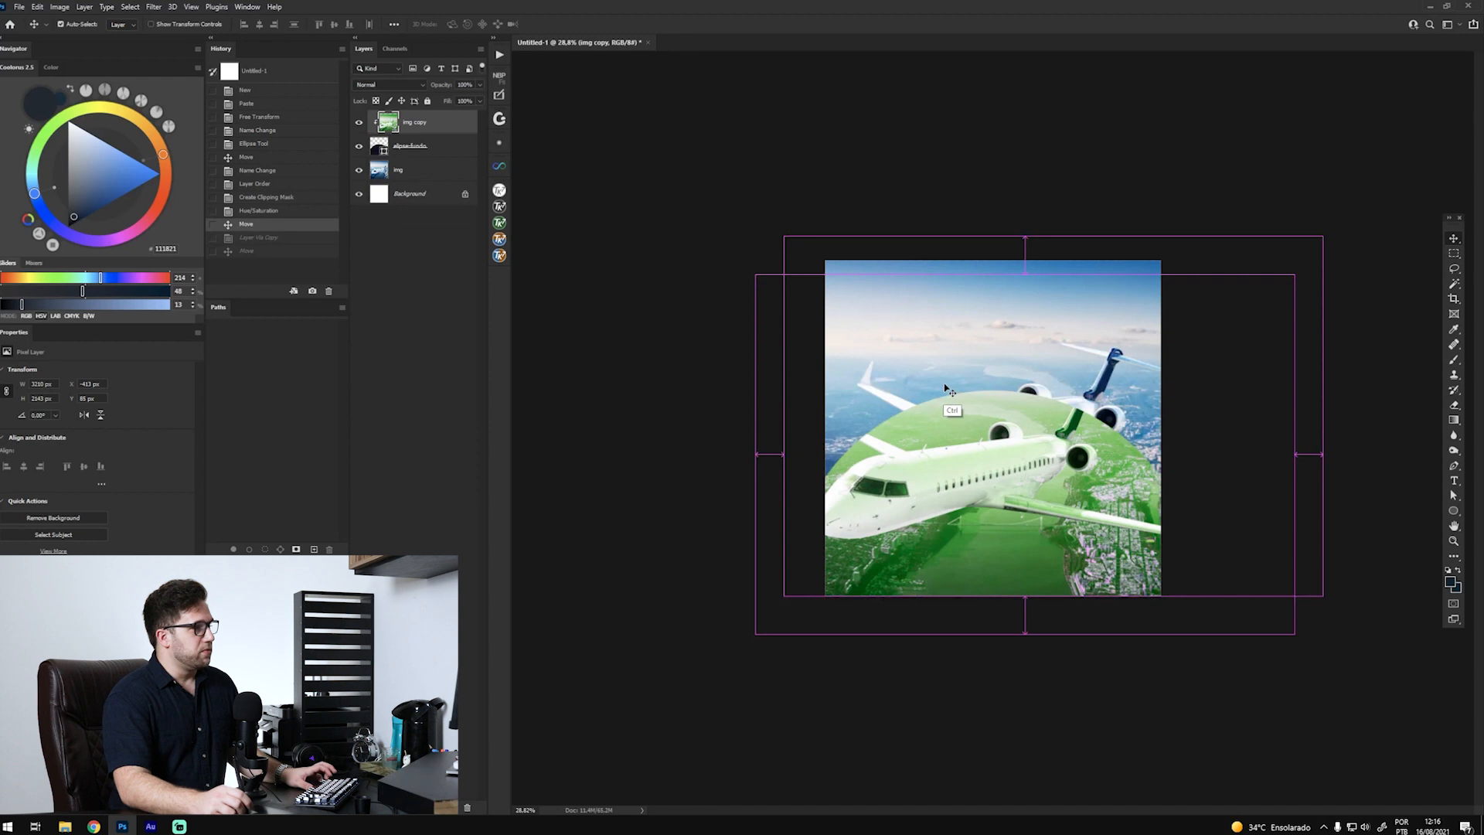
key("ctrl+z")
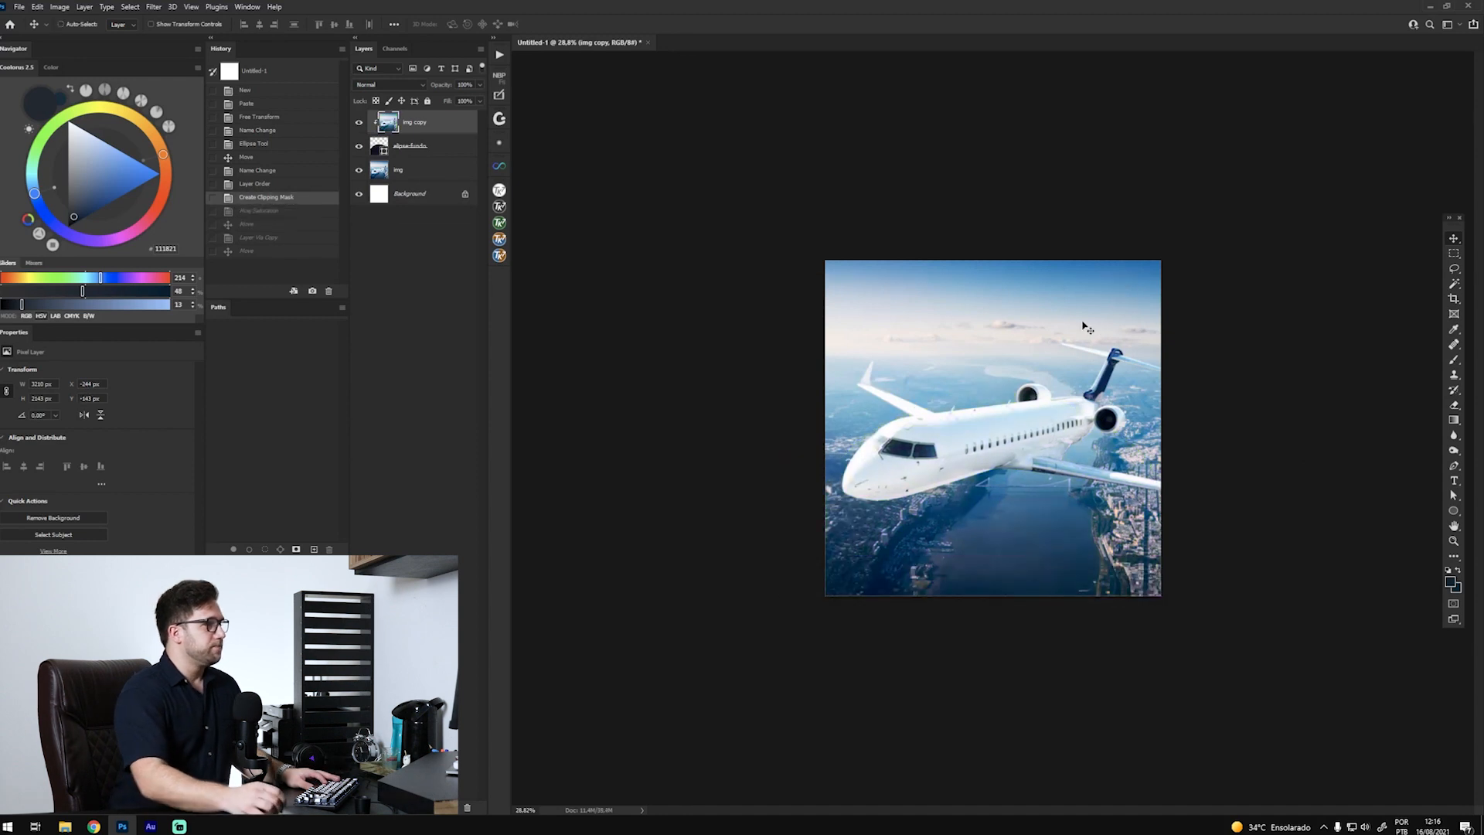
Convert the img copy layer to a Smart Object and apply a Gaussian Blur with a 49.8 px radius.
right_click(438, 119)
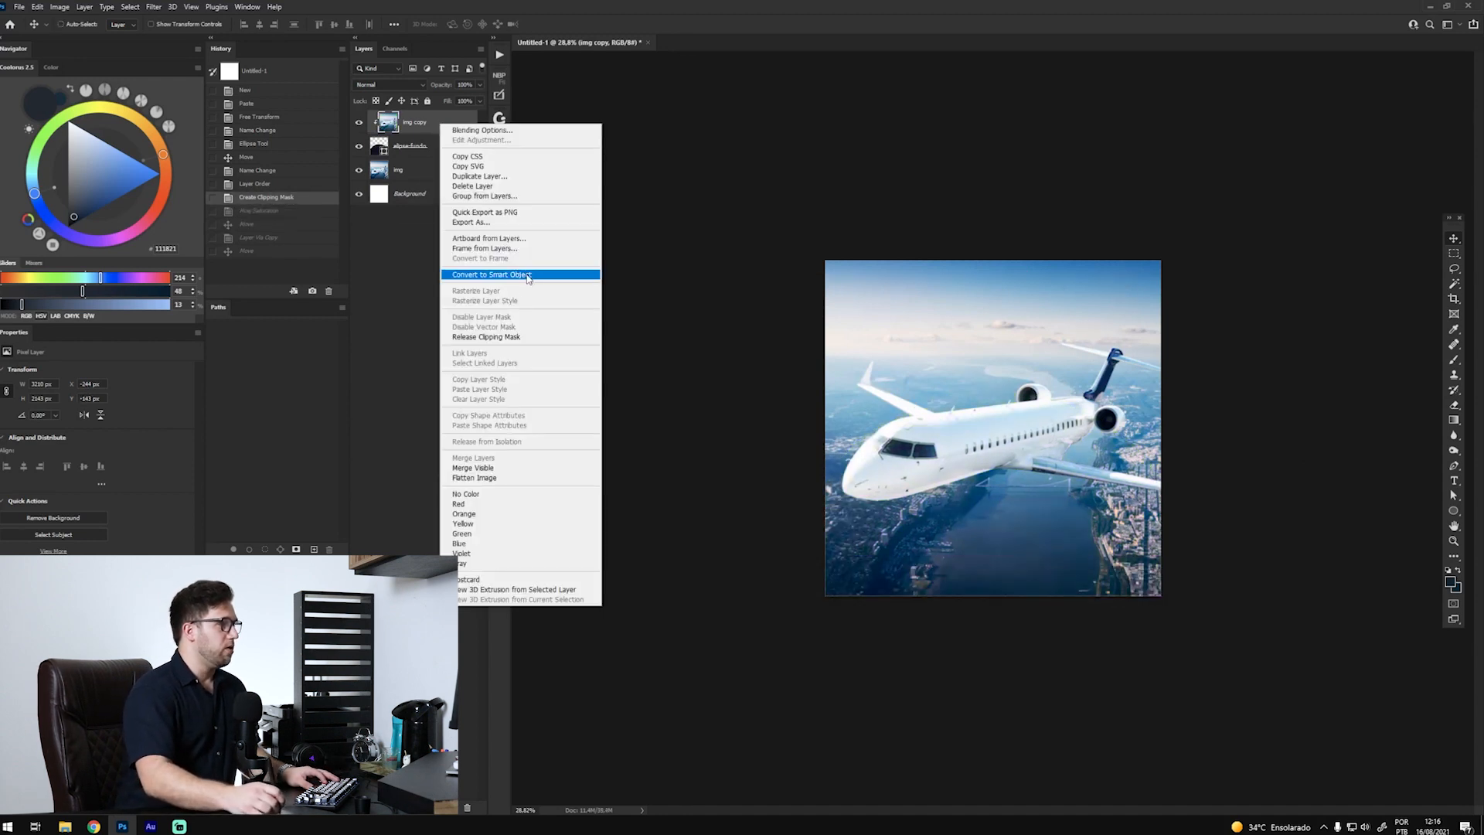
left_click(471, 274)
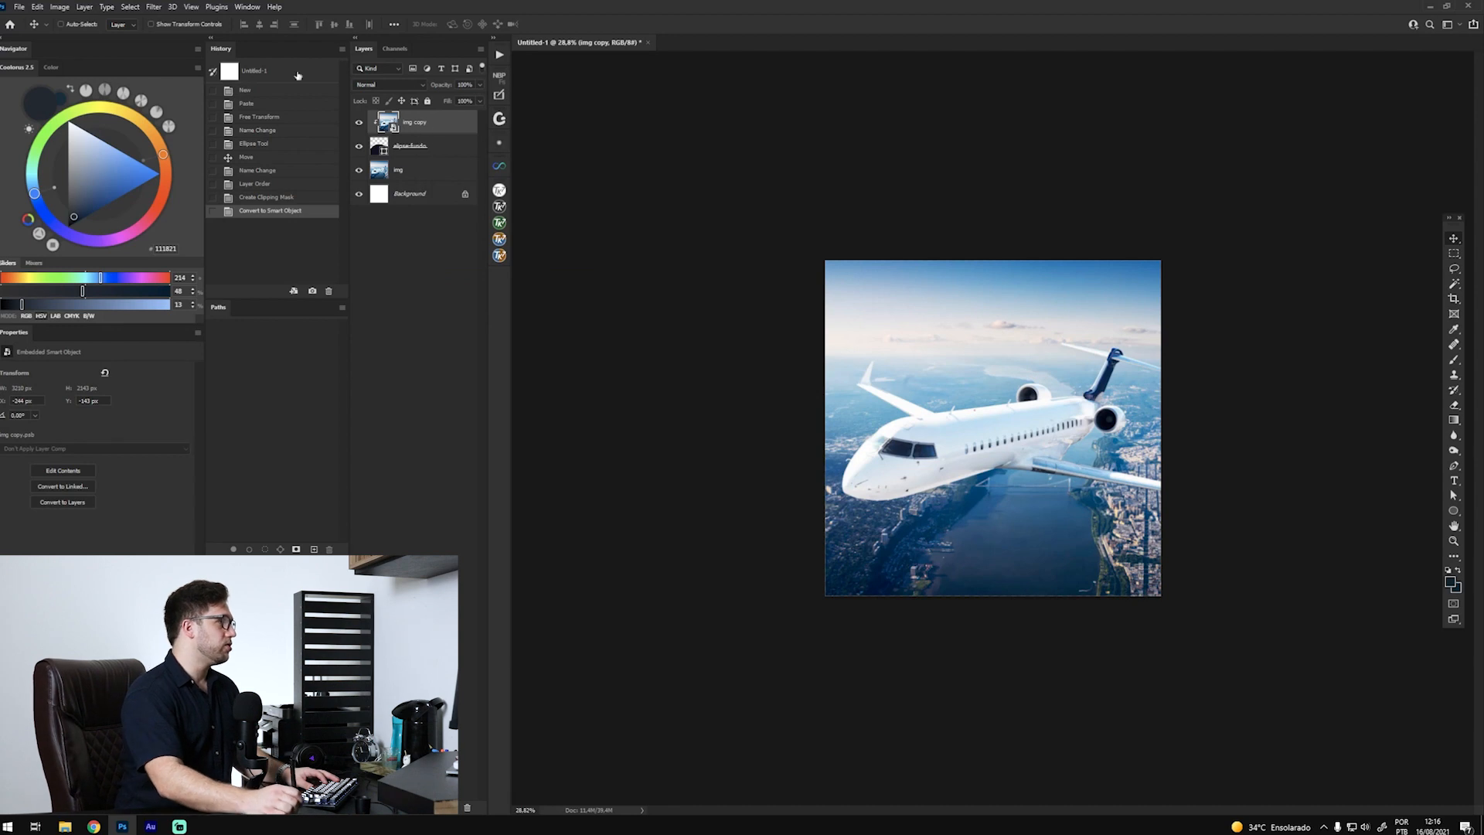
left_click(153, 6)
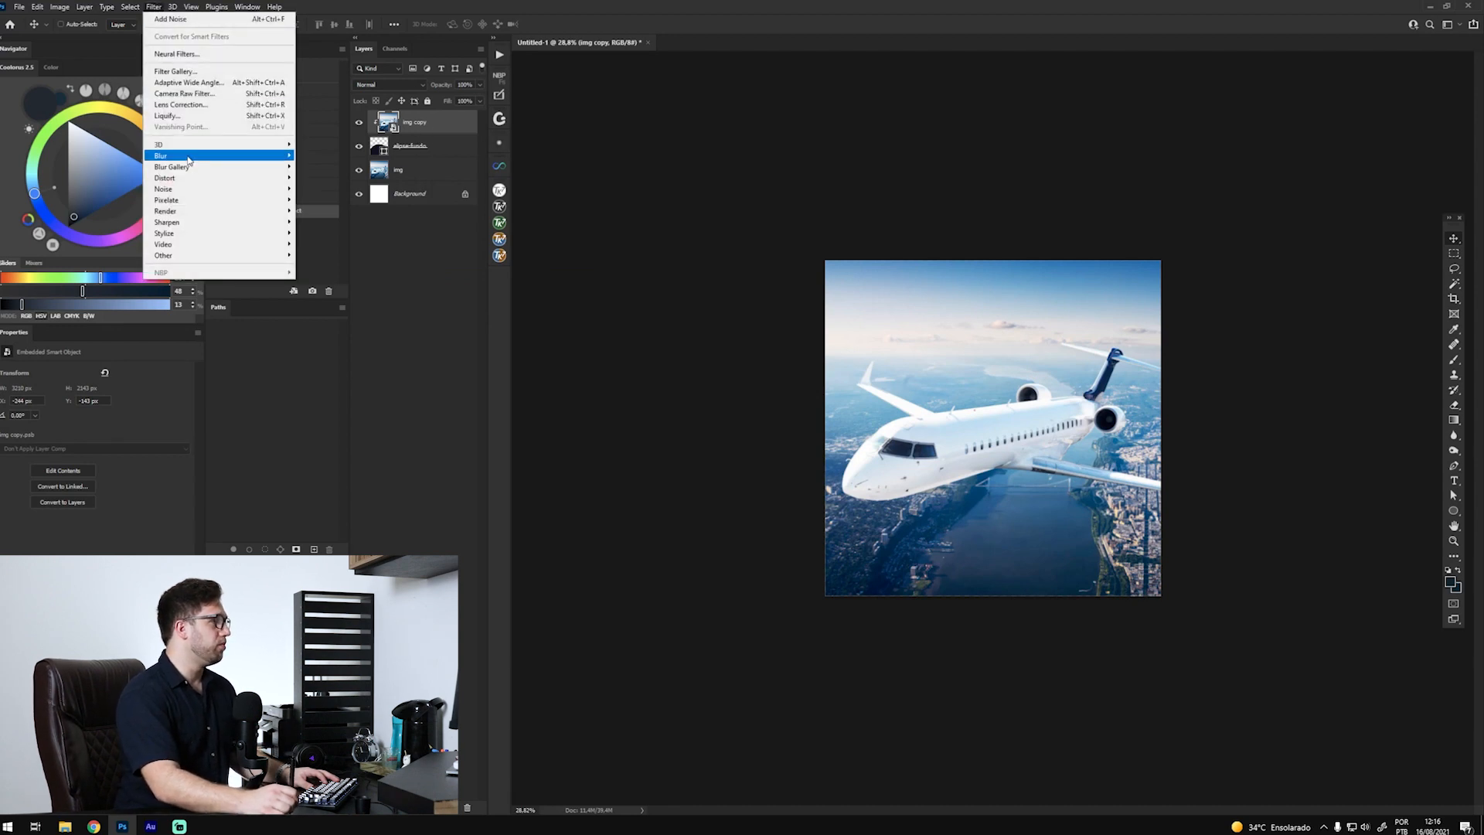
mouse_move(191, 159)
left_click(112, 200)
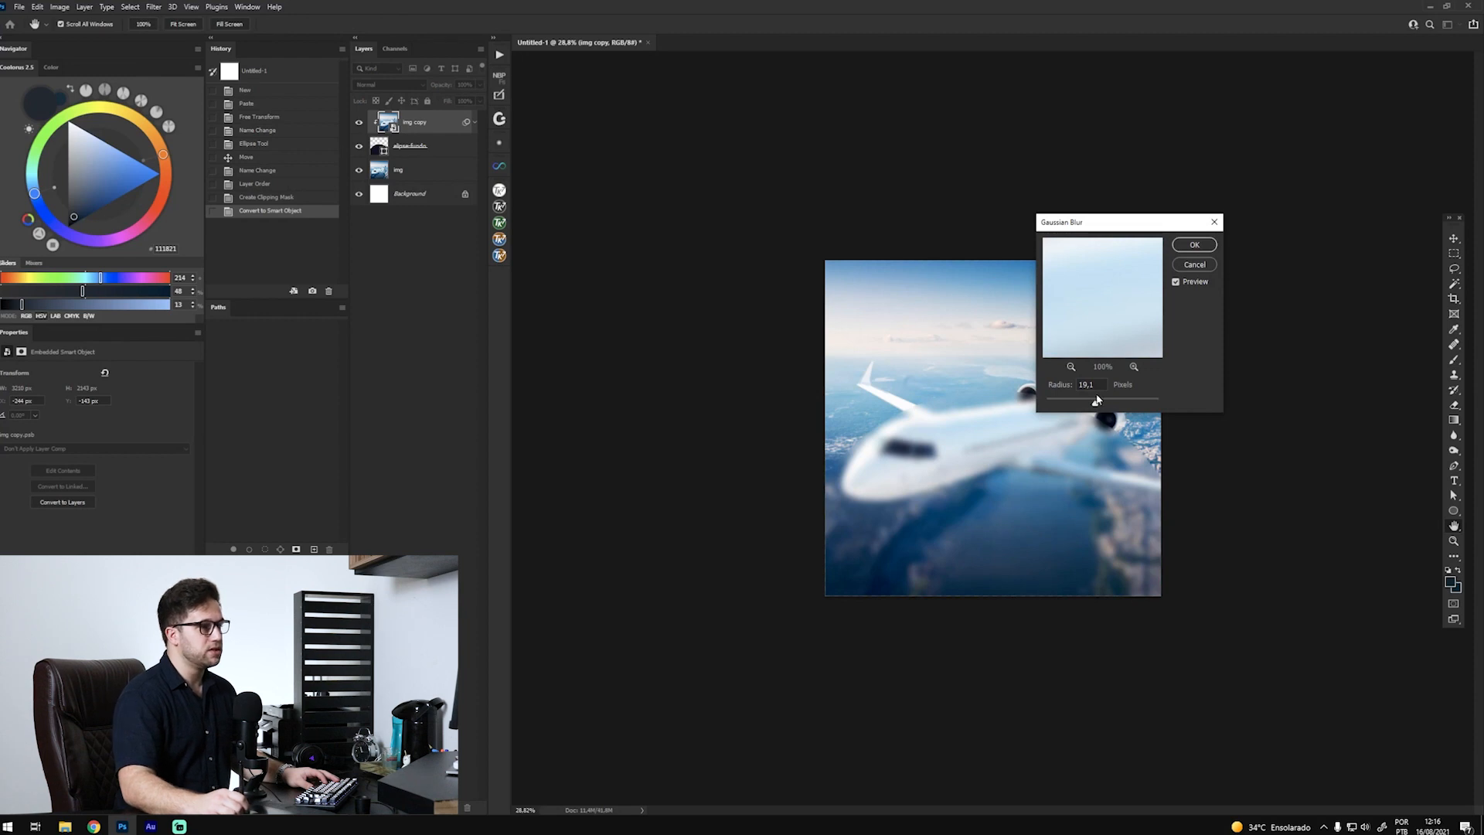
left_click_drag(1100, 401, 1107, 407)
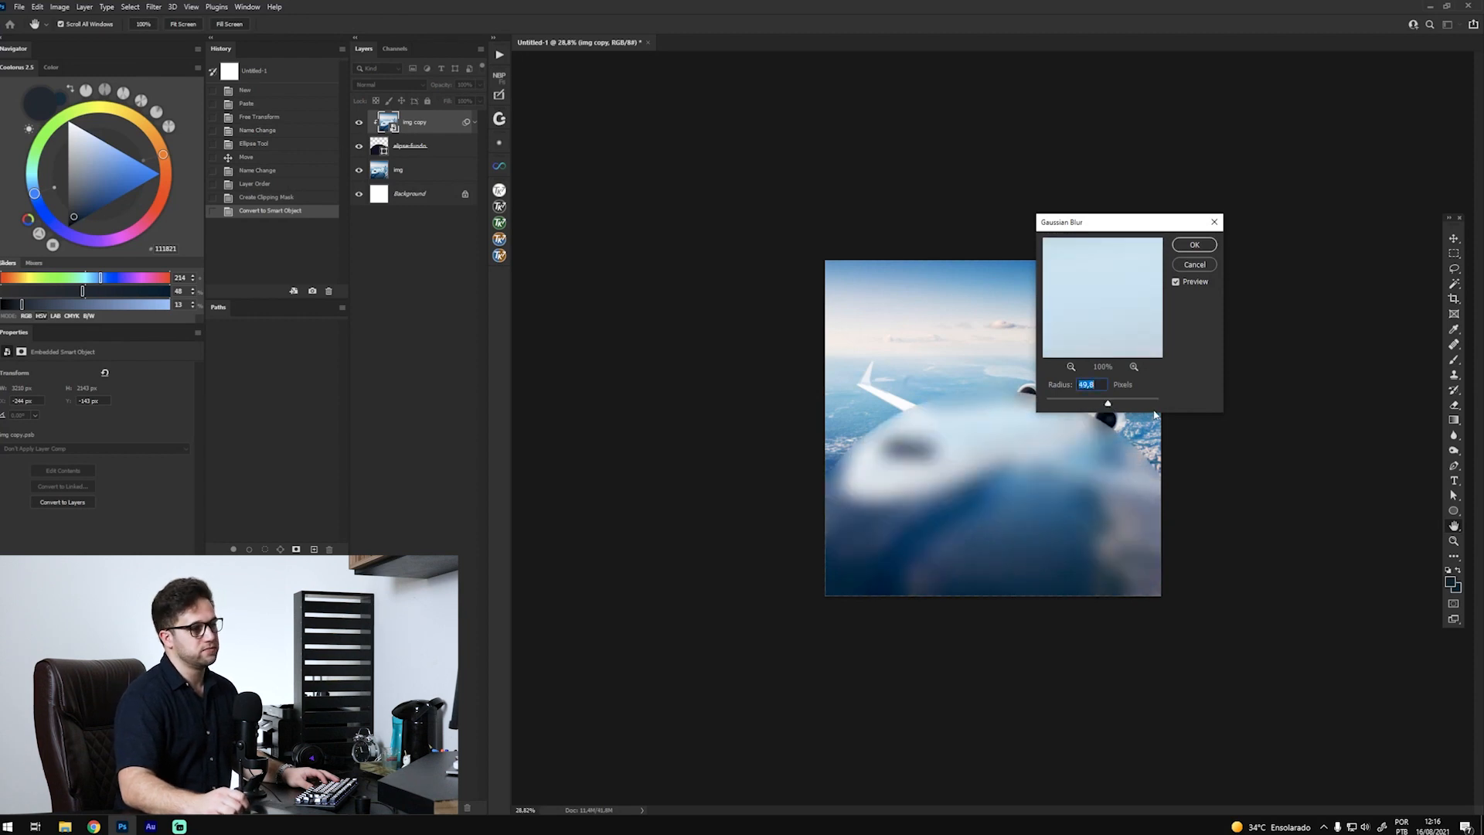
left_click(1211, 247)
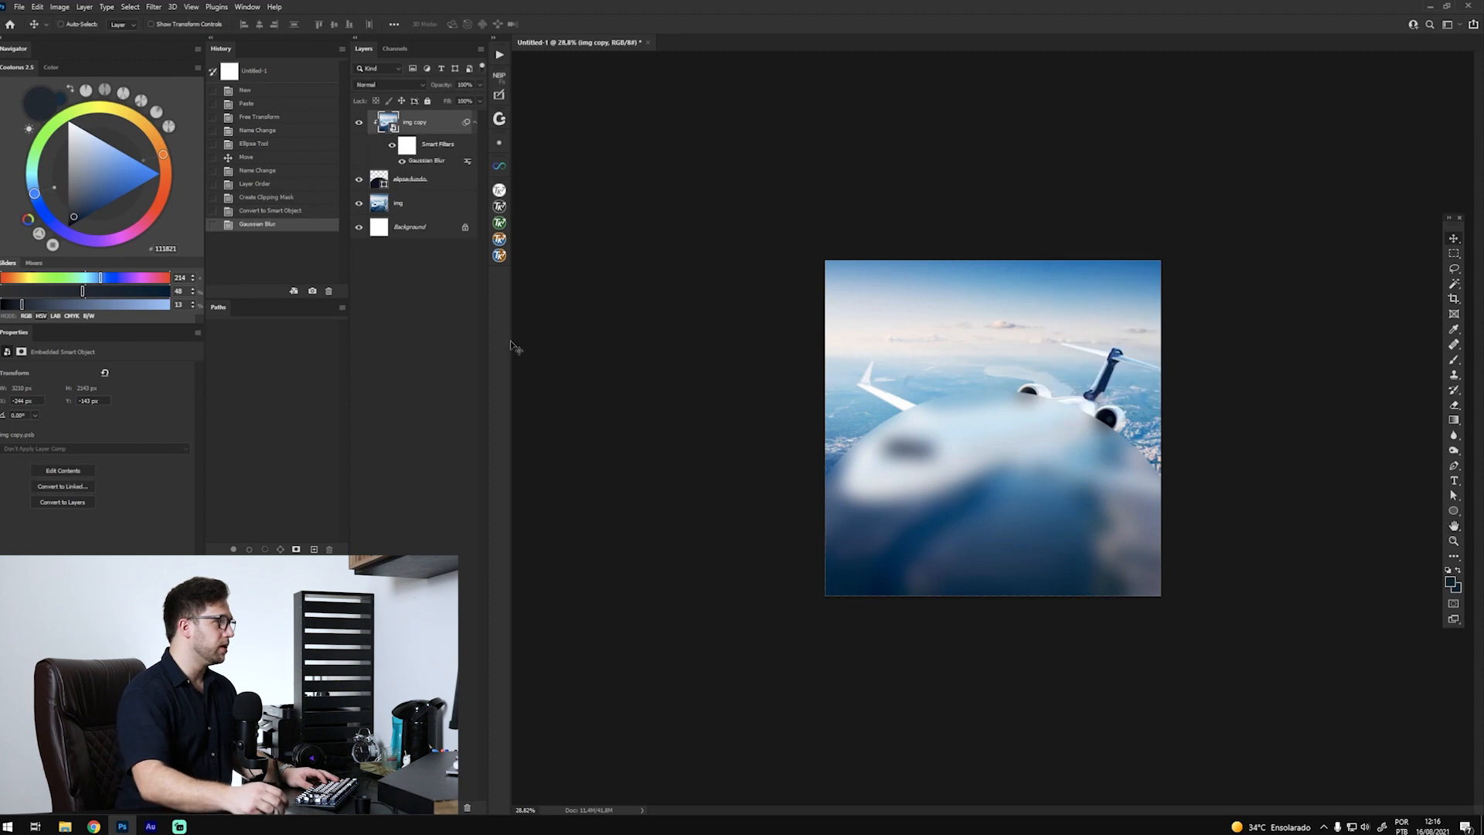
left_click(475, 124)
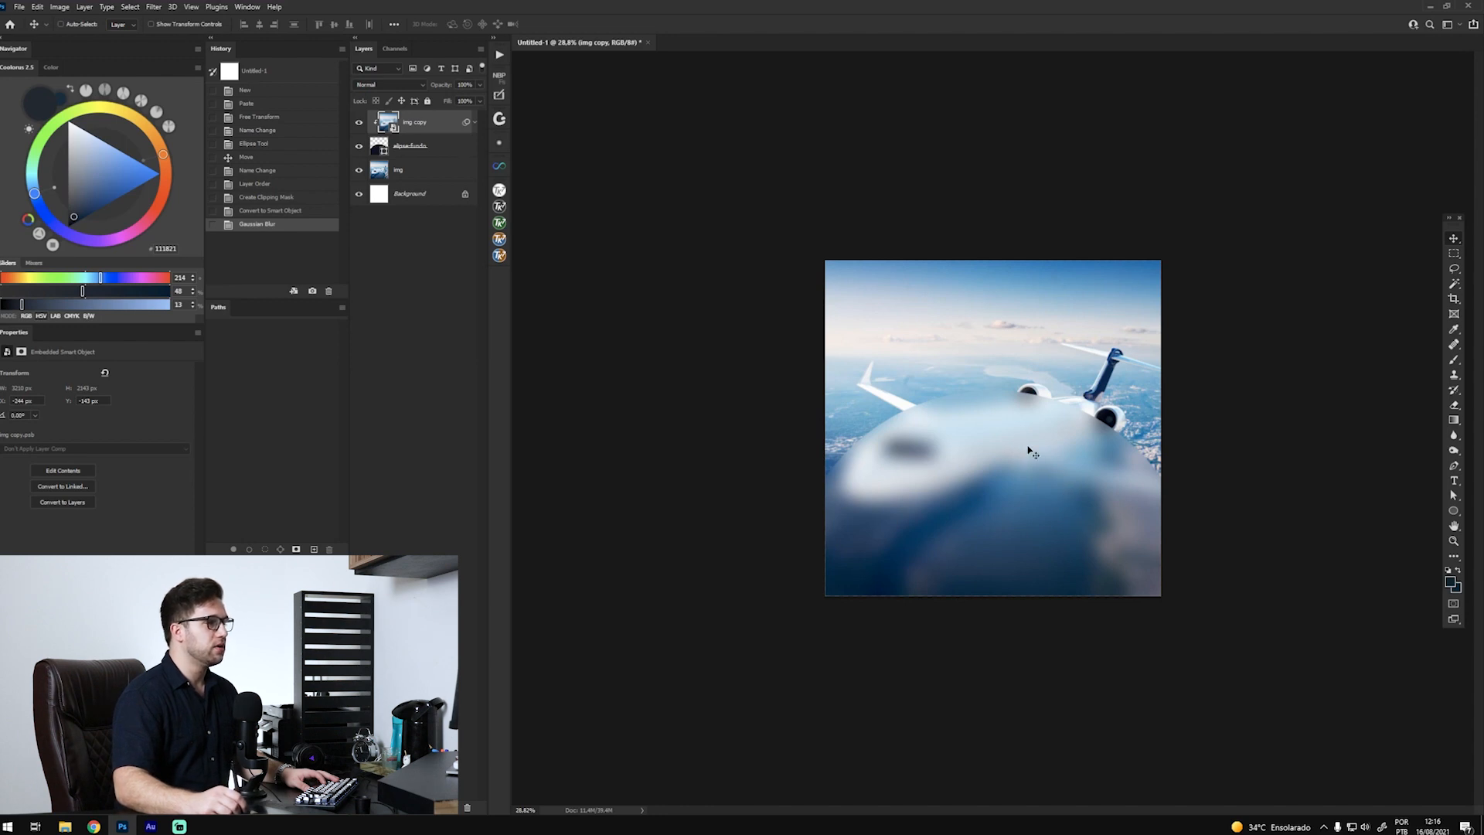
left_click(430, 147)
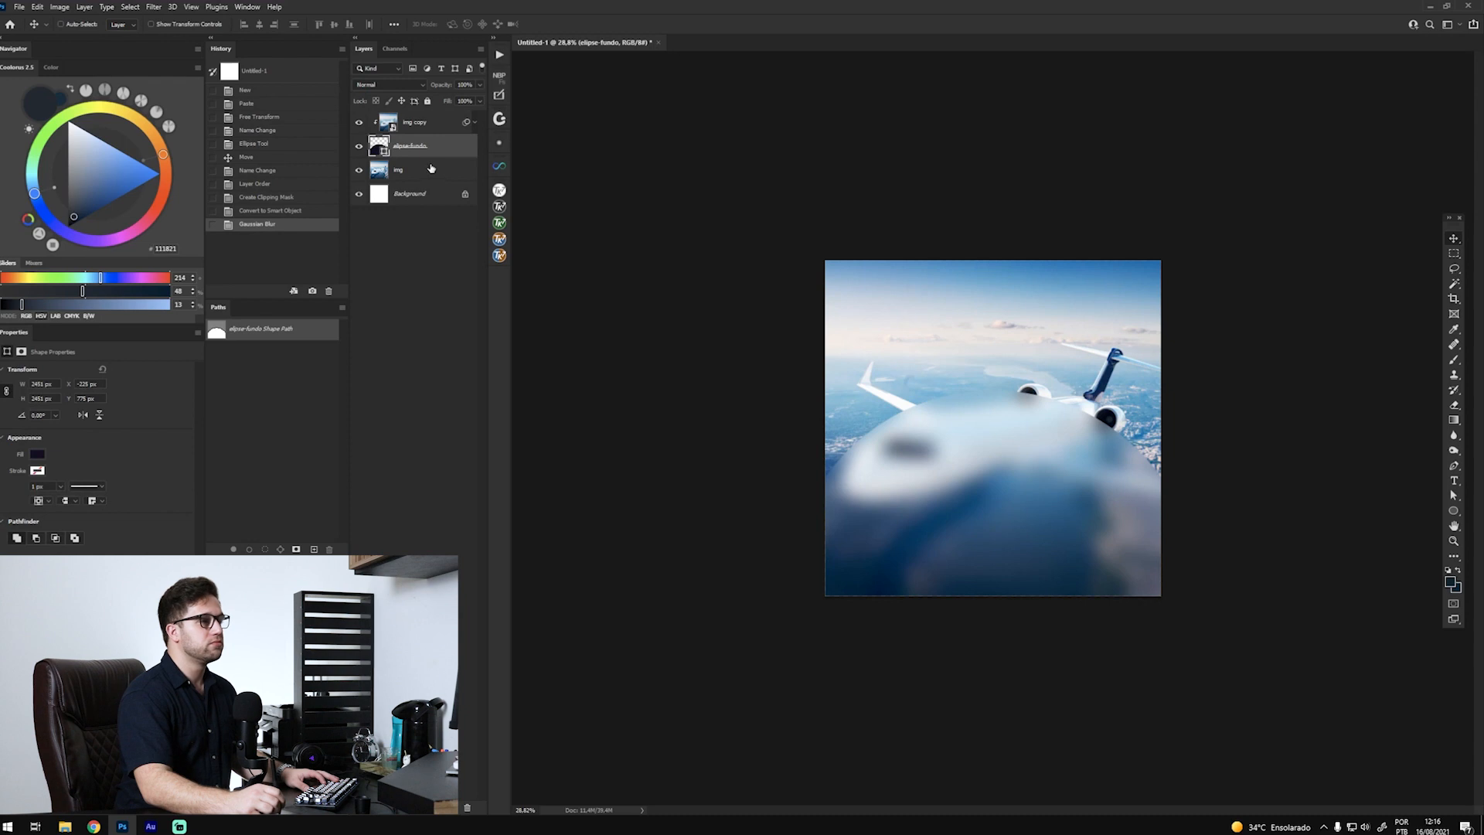
left_click(434, 126)
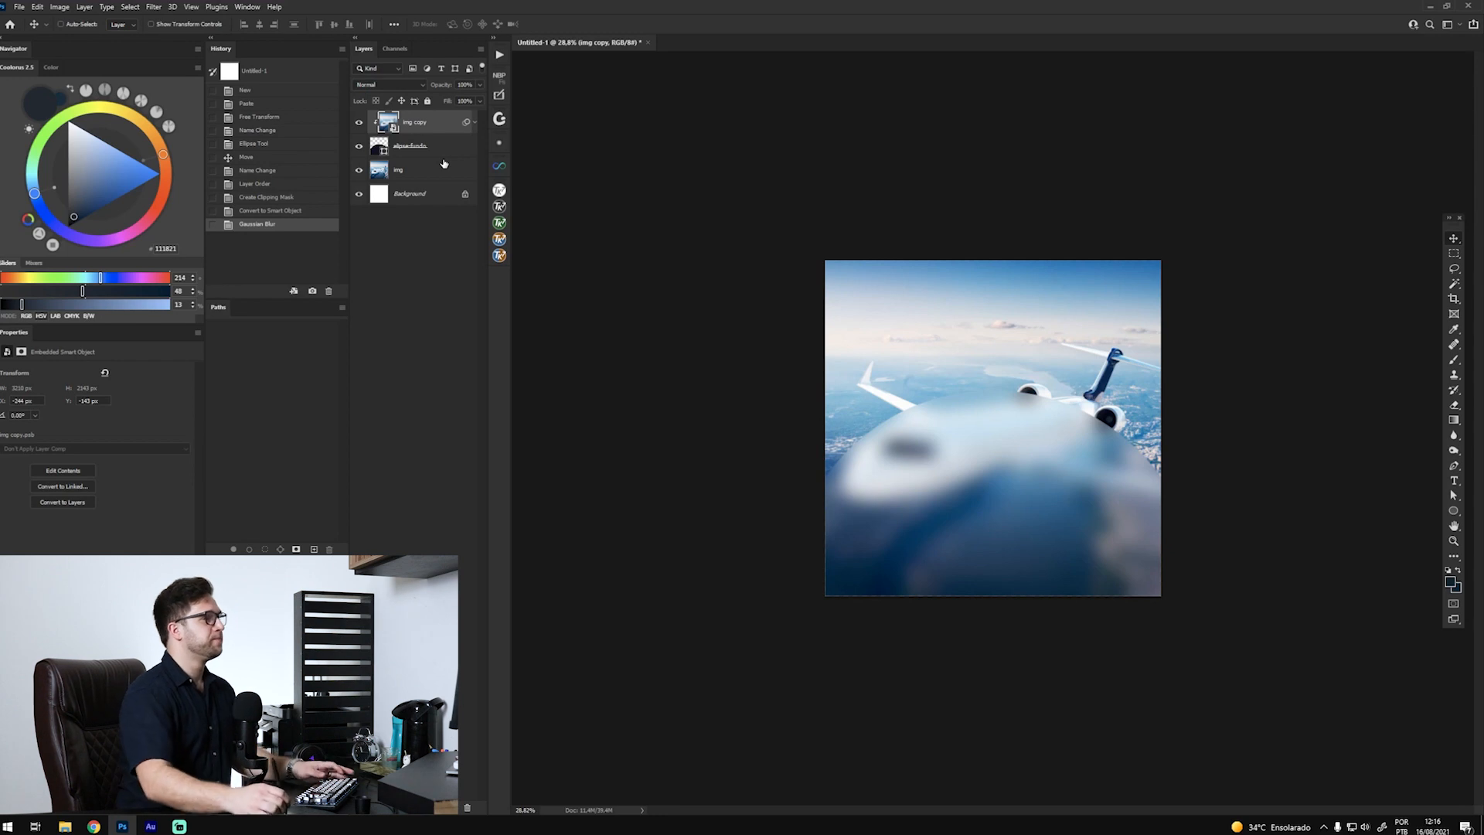
Raise the radius of the img copy layer's Gaussian Blur smart filter to 104.3 px.
left_click(474, 122)
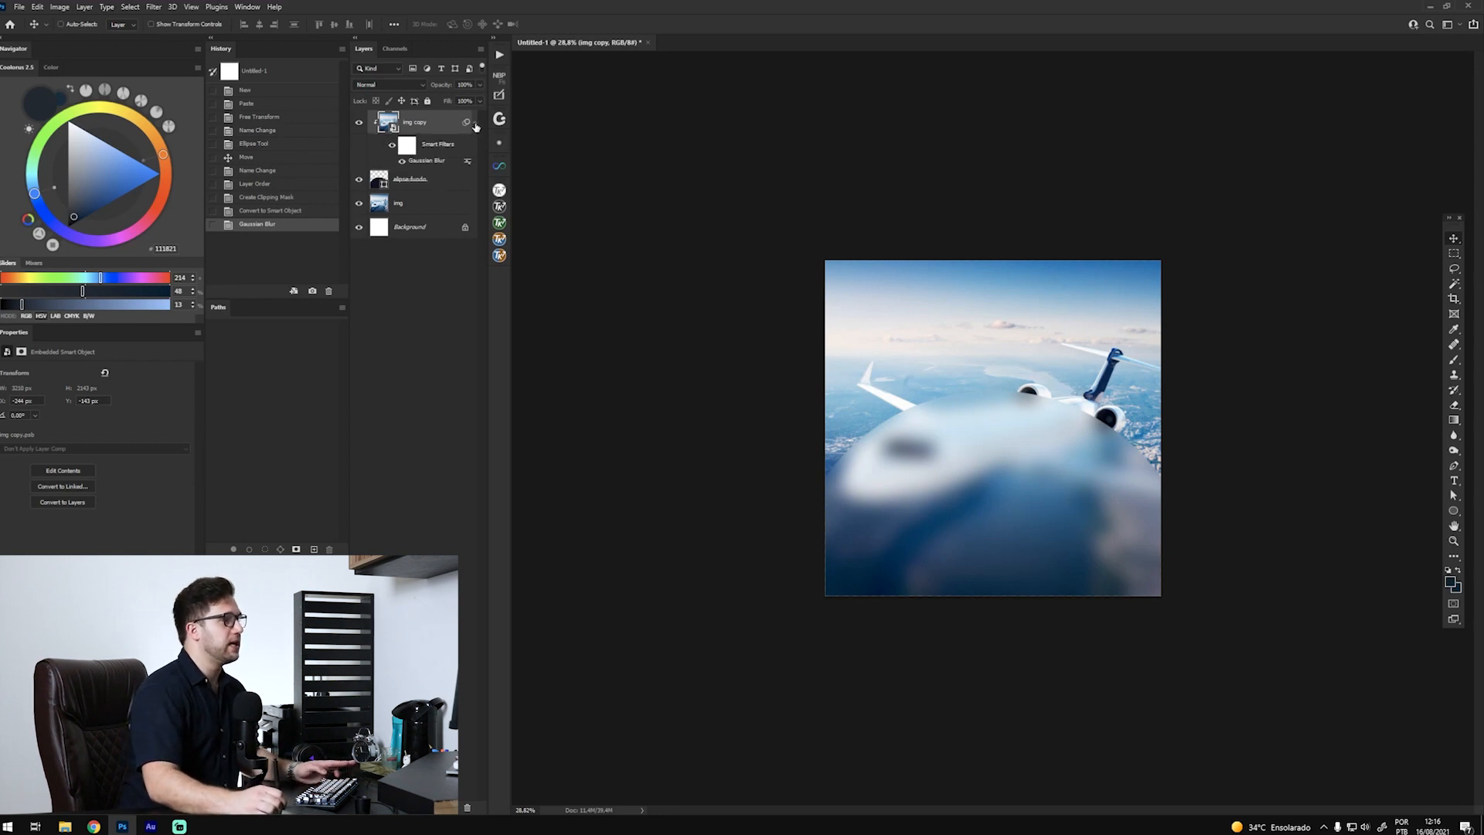
double_click(427, 160)
left_click_drag(1110, 407, 1122, 413)
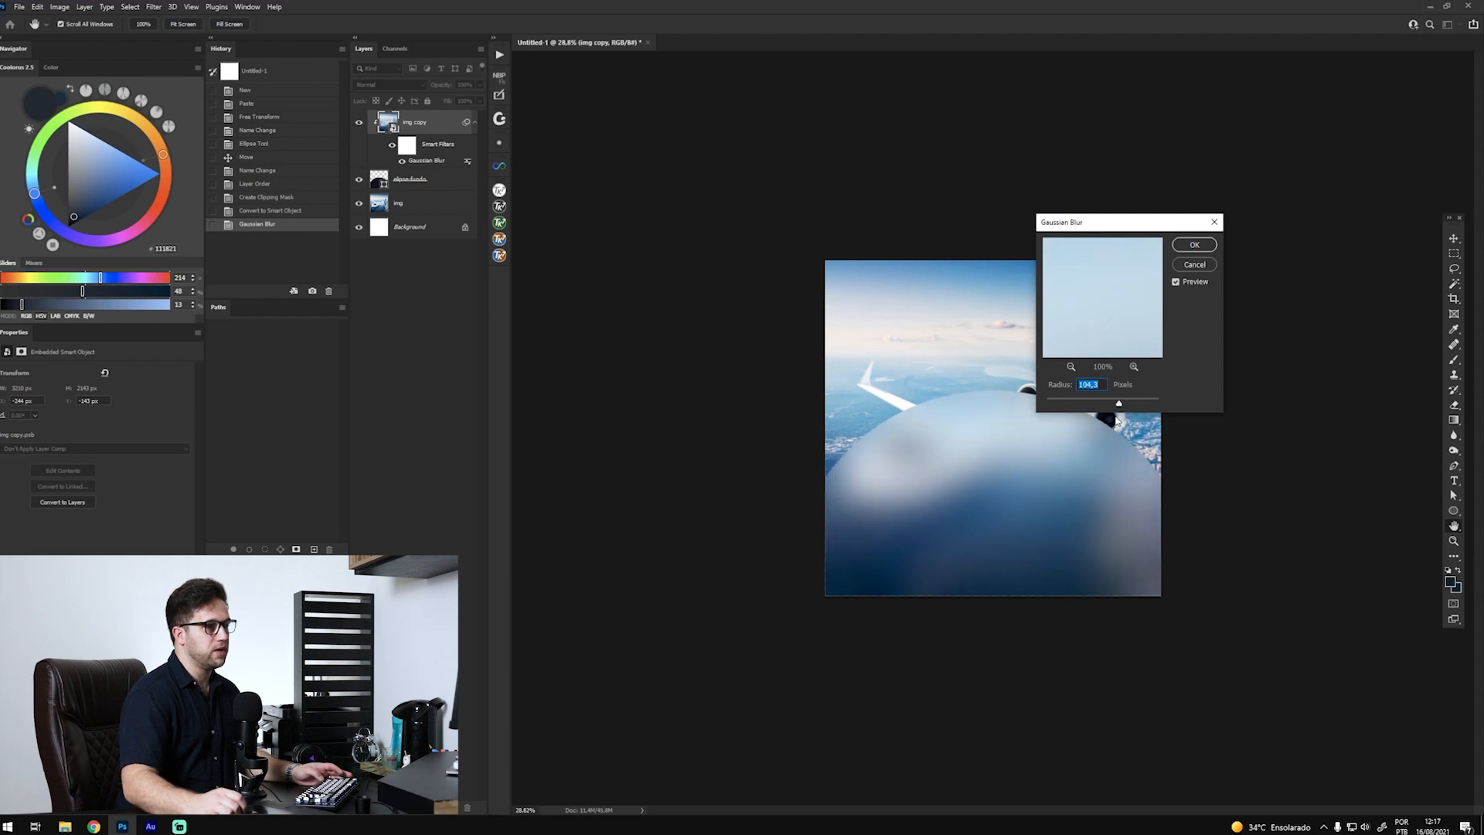
left_click(1192, 245)
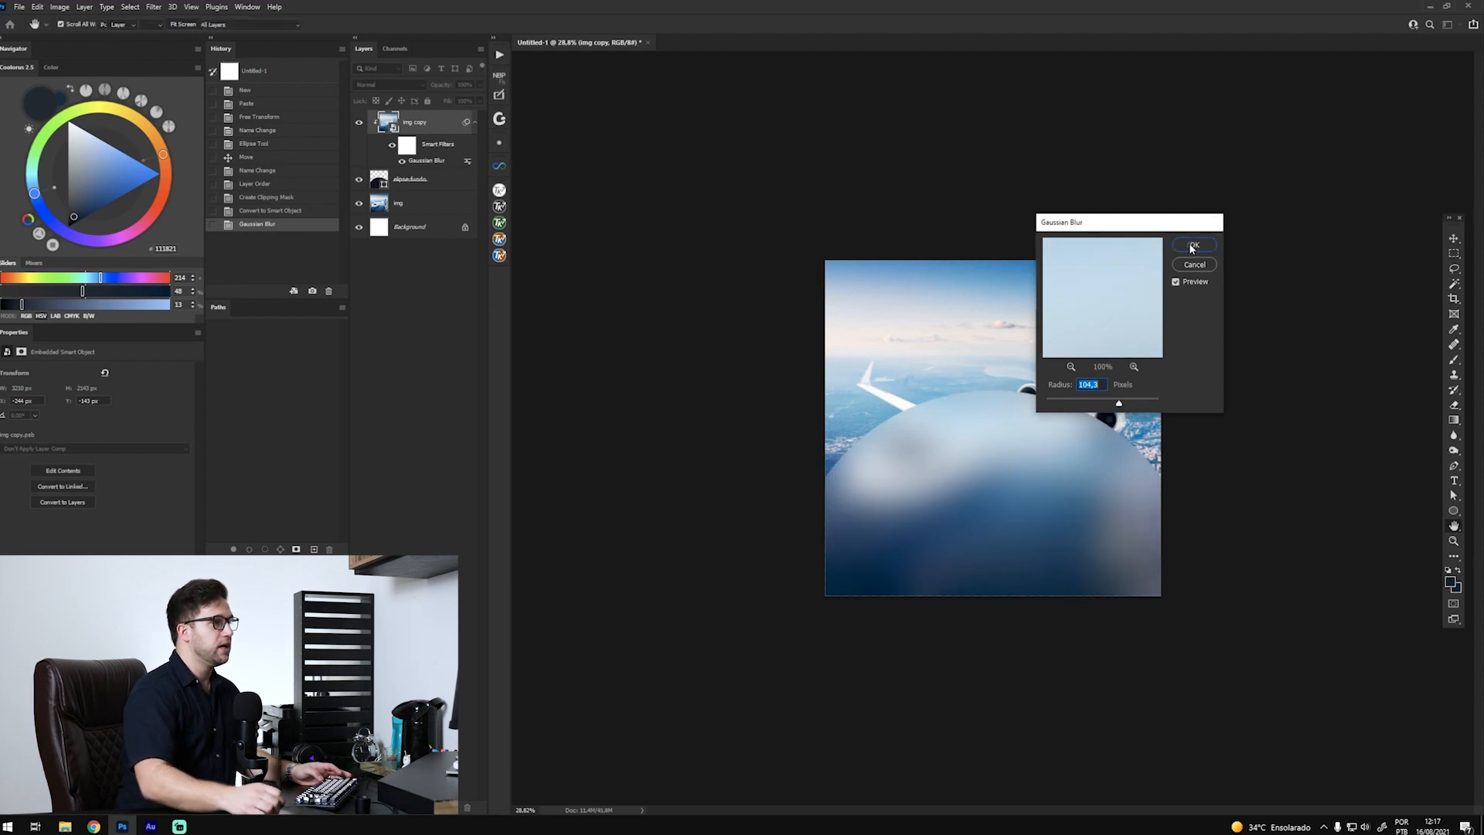
Move the elipse-fundo circle to the canvas's upper-right corner and try shifting the clipped img copy layer.
left_click(425, 187)
left_click_drag(1060, 518, 1028, 495)
left_click_drag(1028, 495, 1143, 379)
left_click(414, 122)
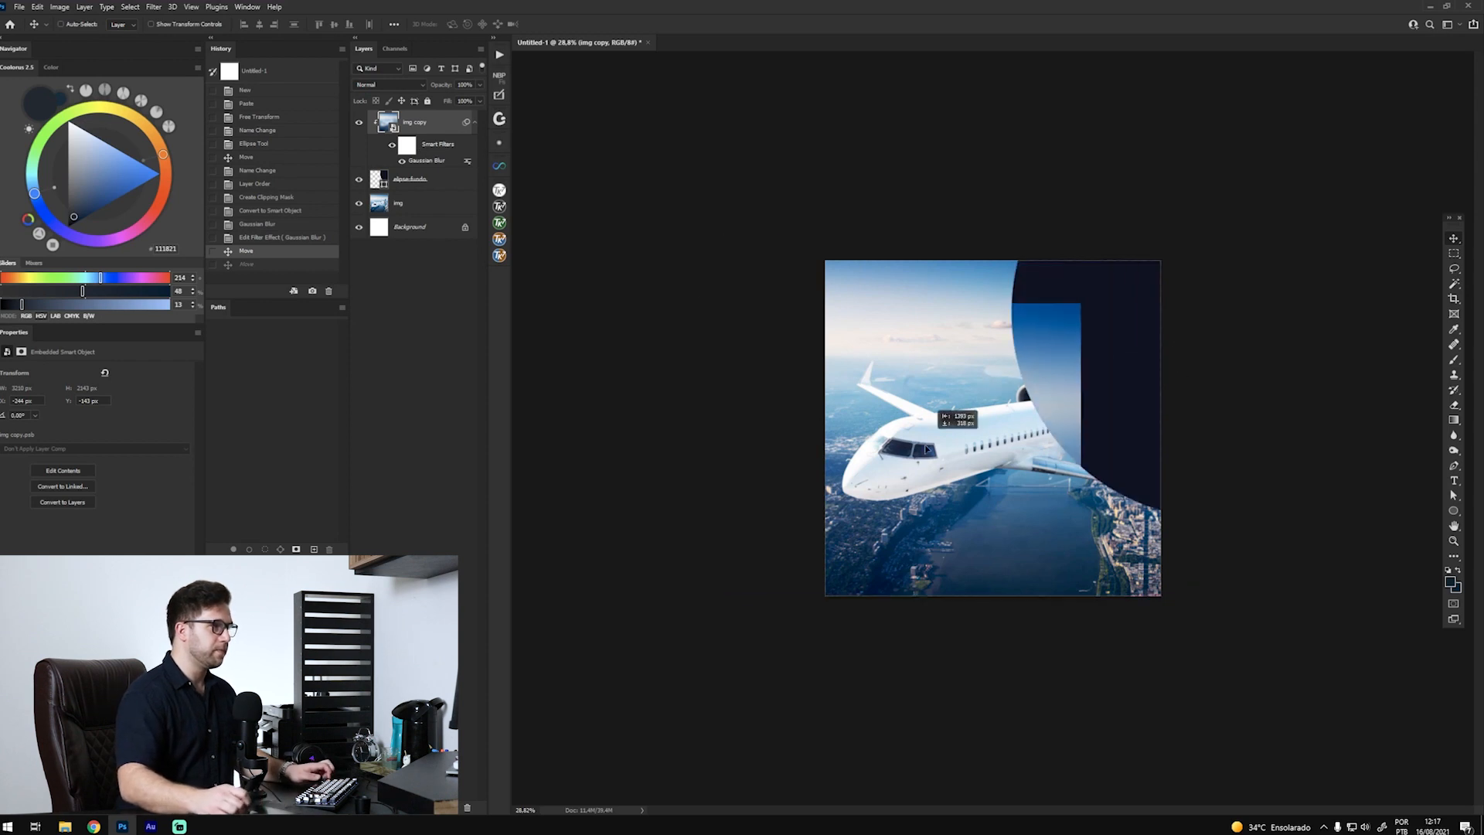
Move the elipse-fundo circle back to the canvas's lower half, slightly below its original position, and reselect the img copy layer.
left_click(427, 188)
left_click_drag(1140, 371, 1011, 521)
left_click(429, 122)
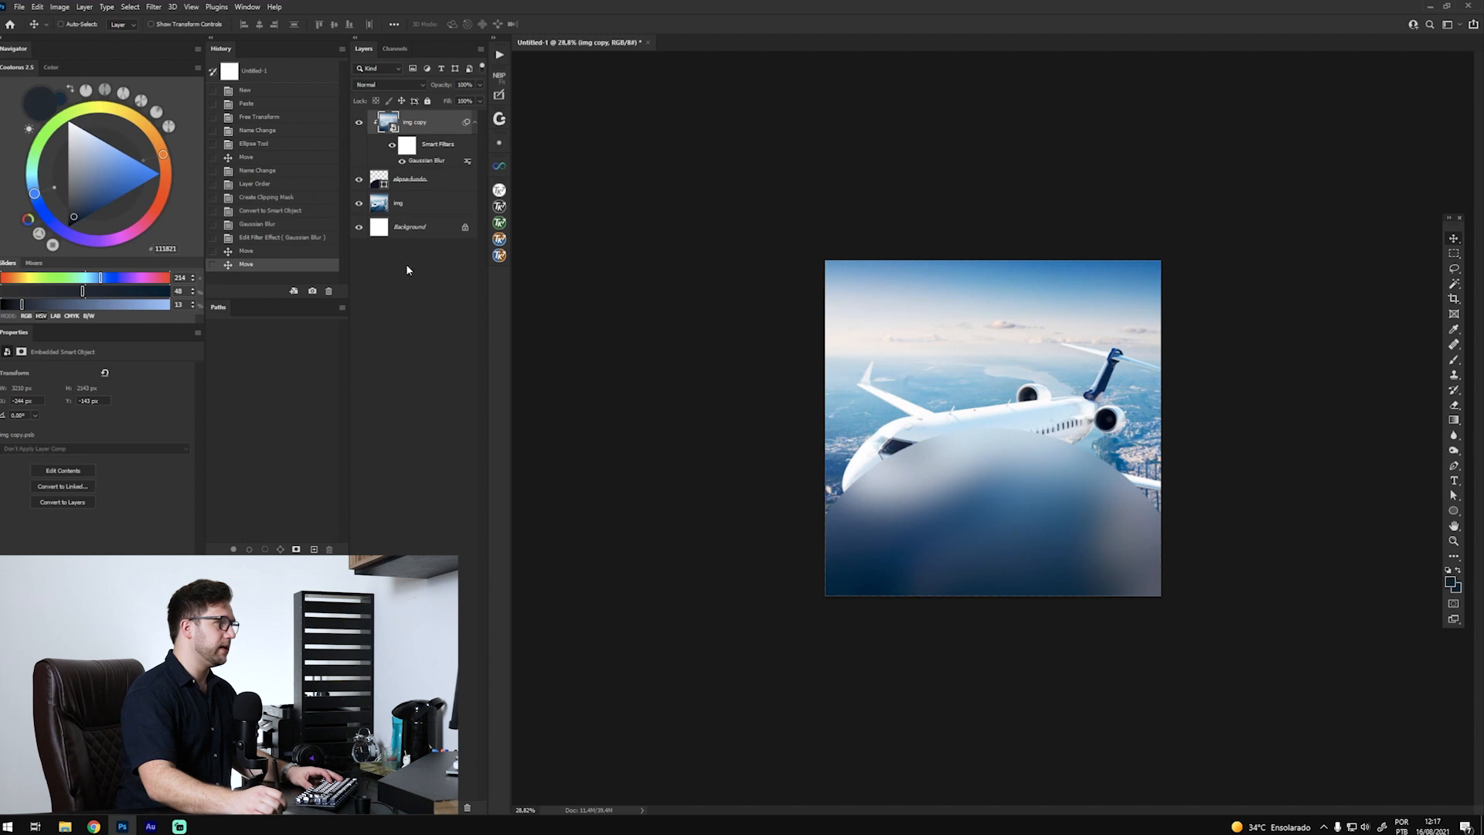
Add a strongly brightening Curves adjustment above img copy, with its white point at about a quarter of the input range, and invert its mask.
left_click(473, 123)
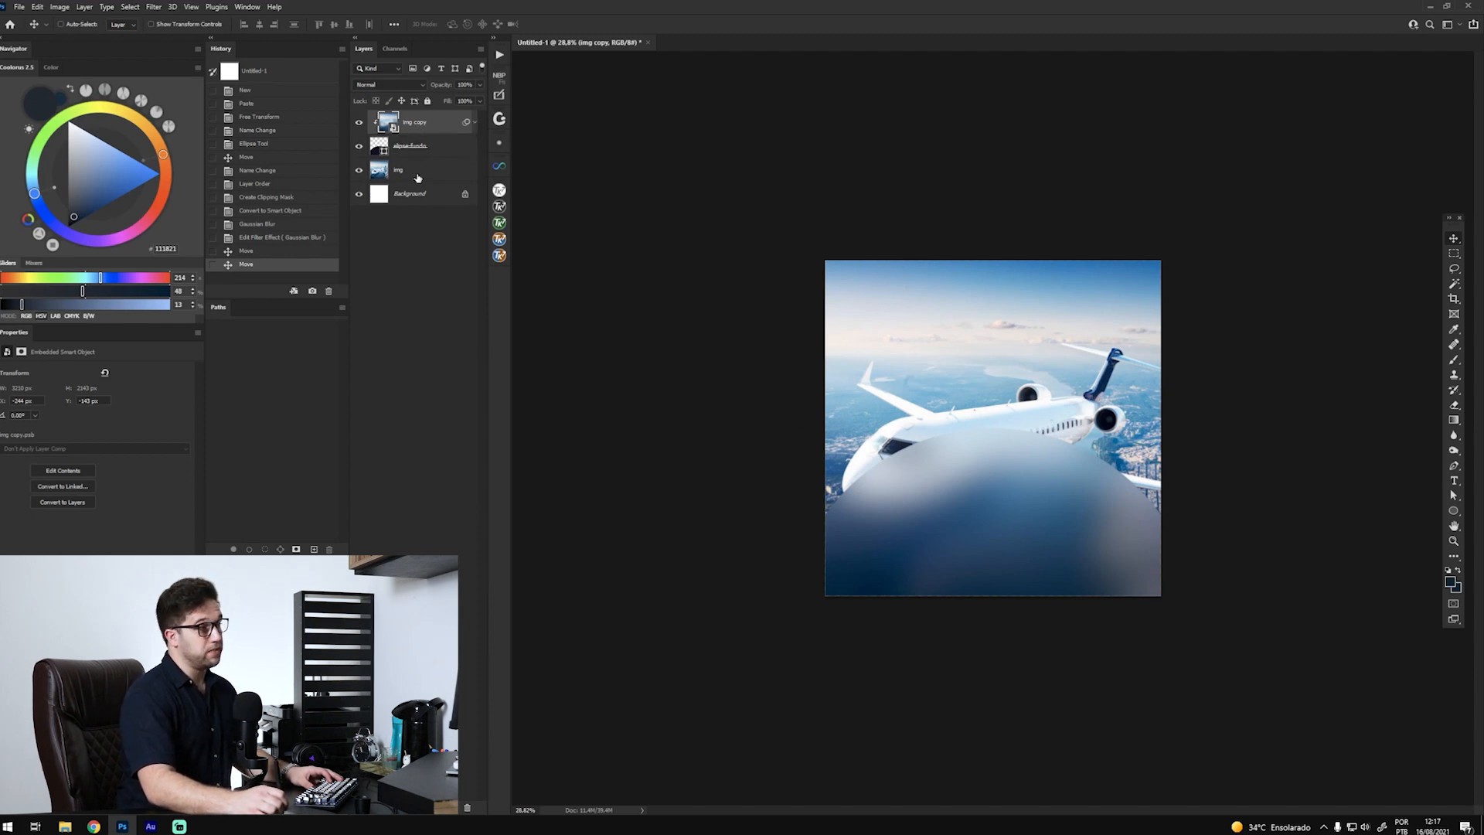
left_click(422, 808)
left_click(444, 658)
left_click_drag(181, 399, 66, 394)
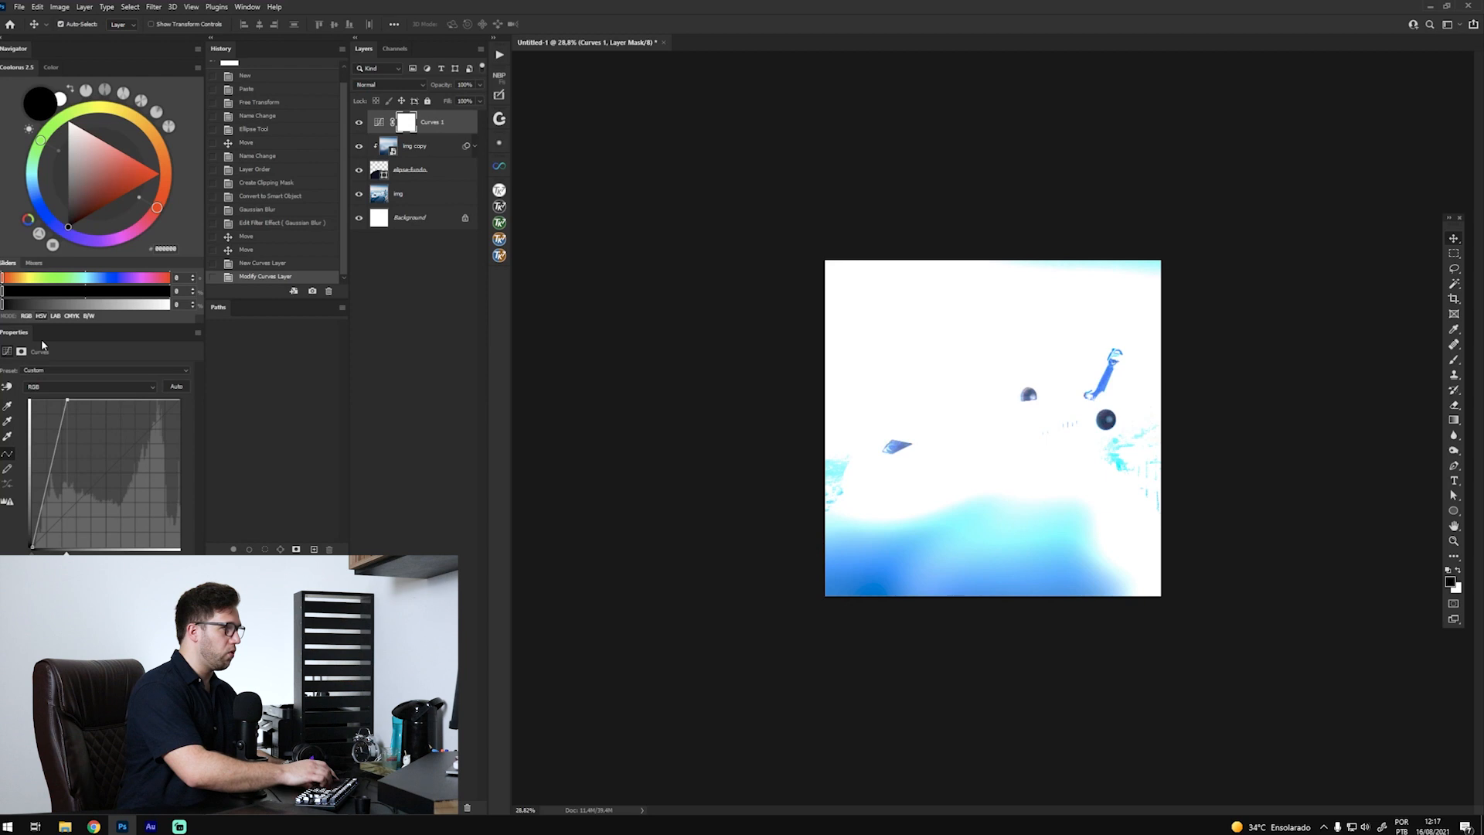
key("ctrl+i")
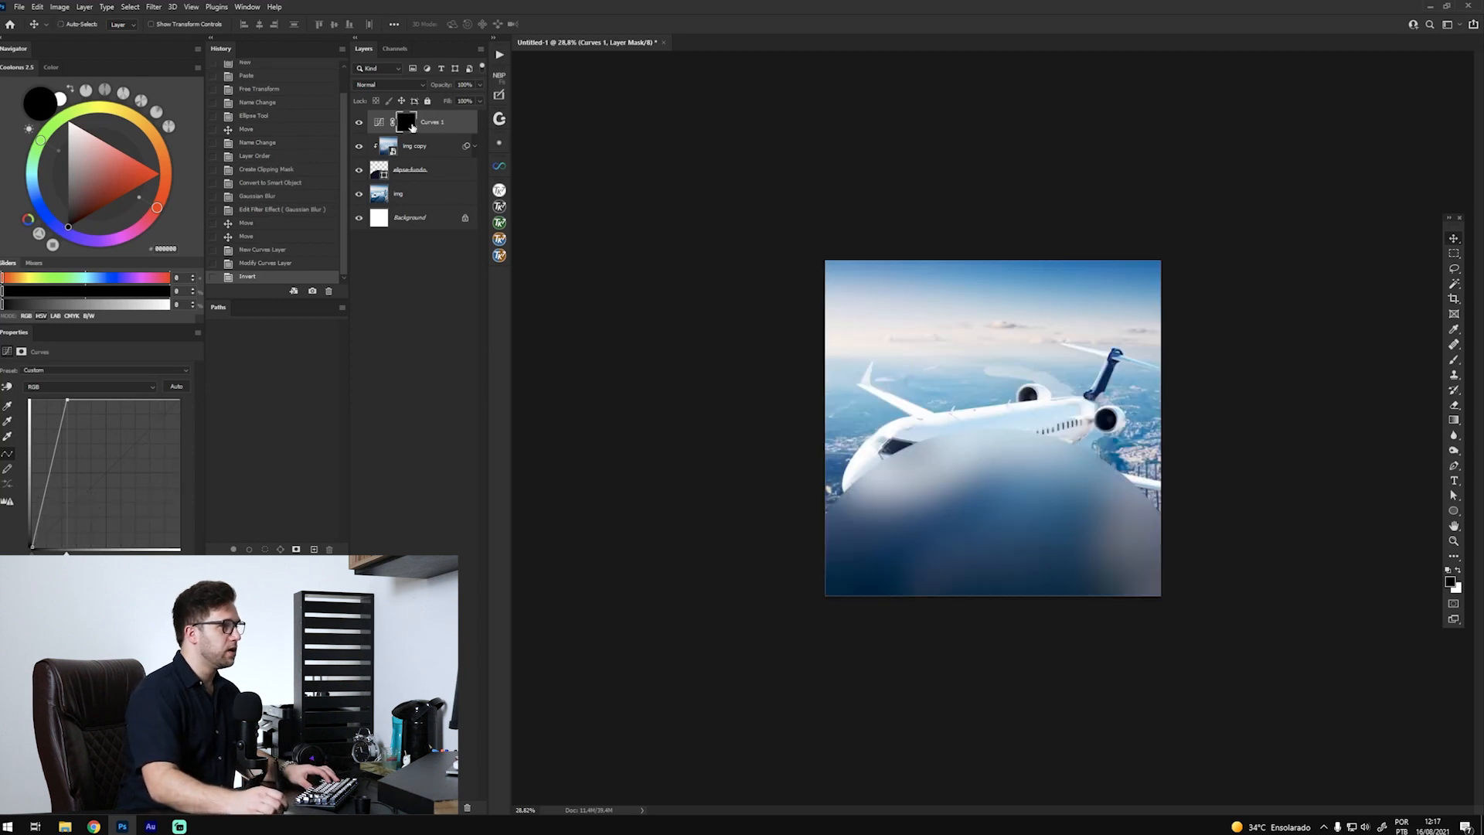
Clip the Curves adjustment layer to the elipse-fundo shape and select its layer mask.
left_click(442, 126)
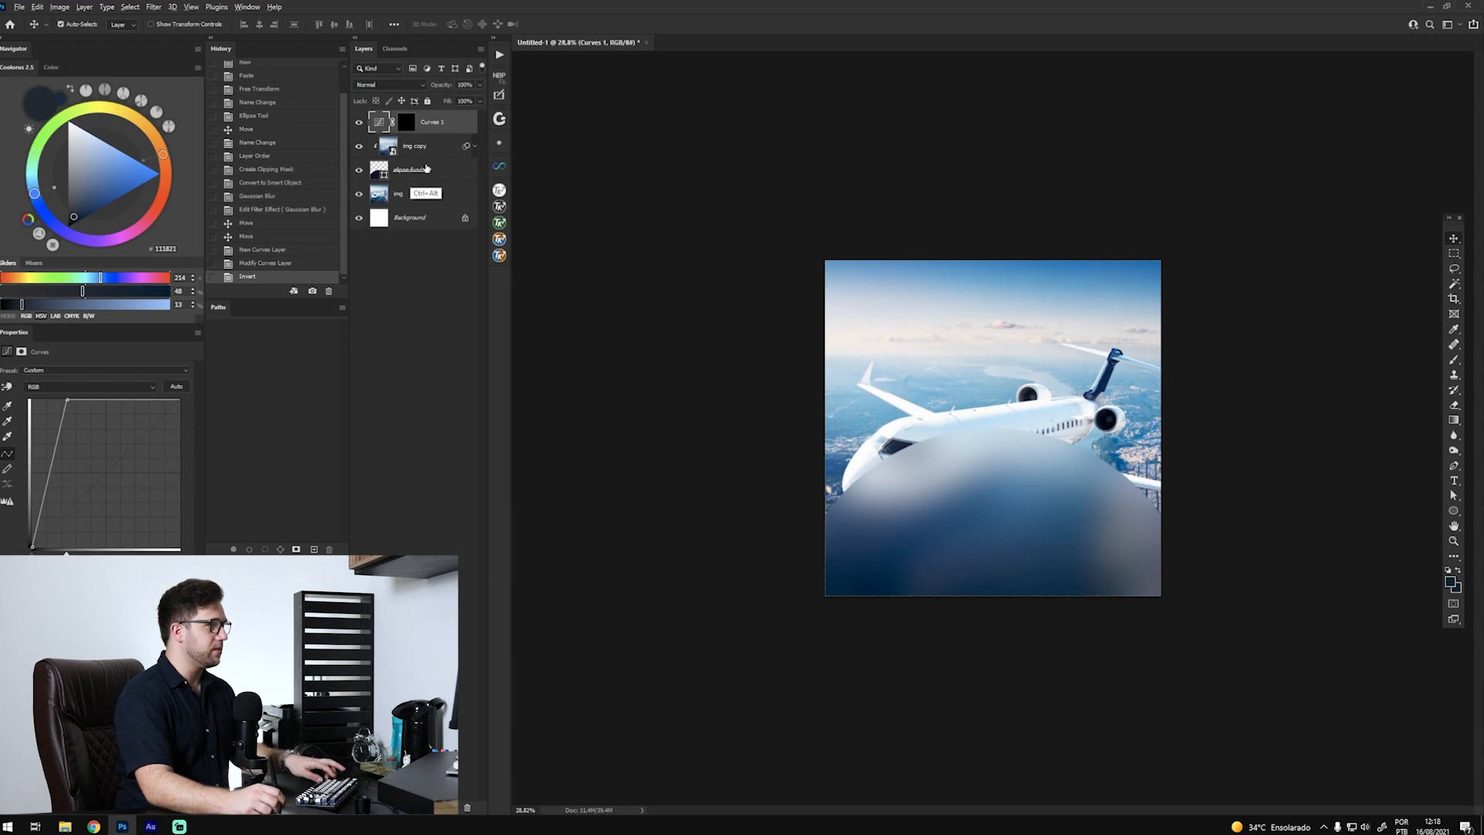
key("ctrl+alt+g")
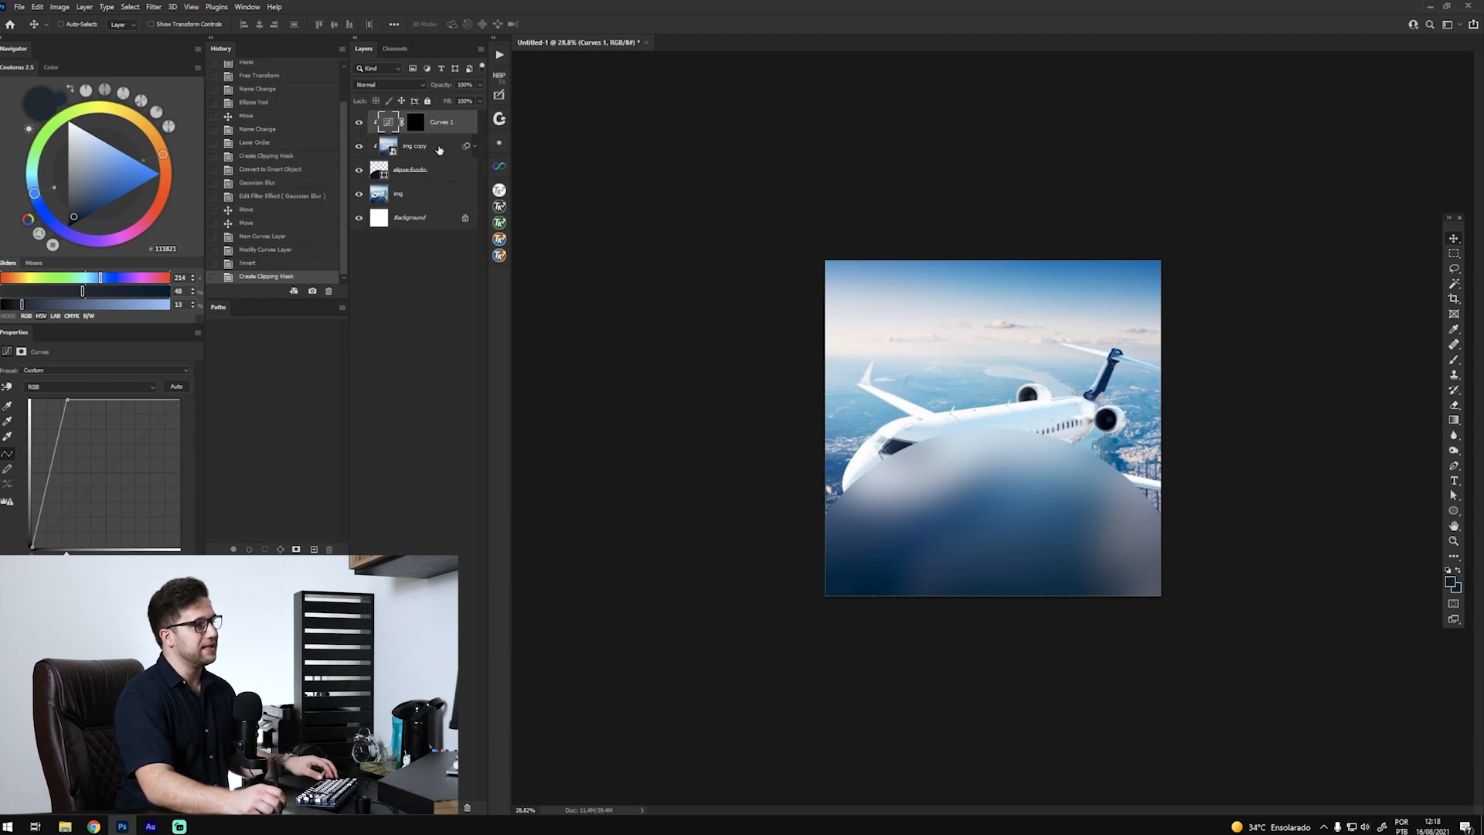
left_click(436, 150)
left_click(443, 126)
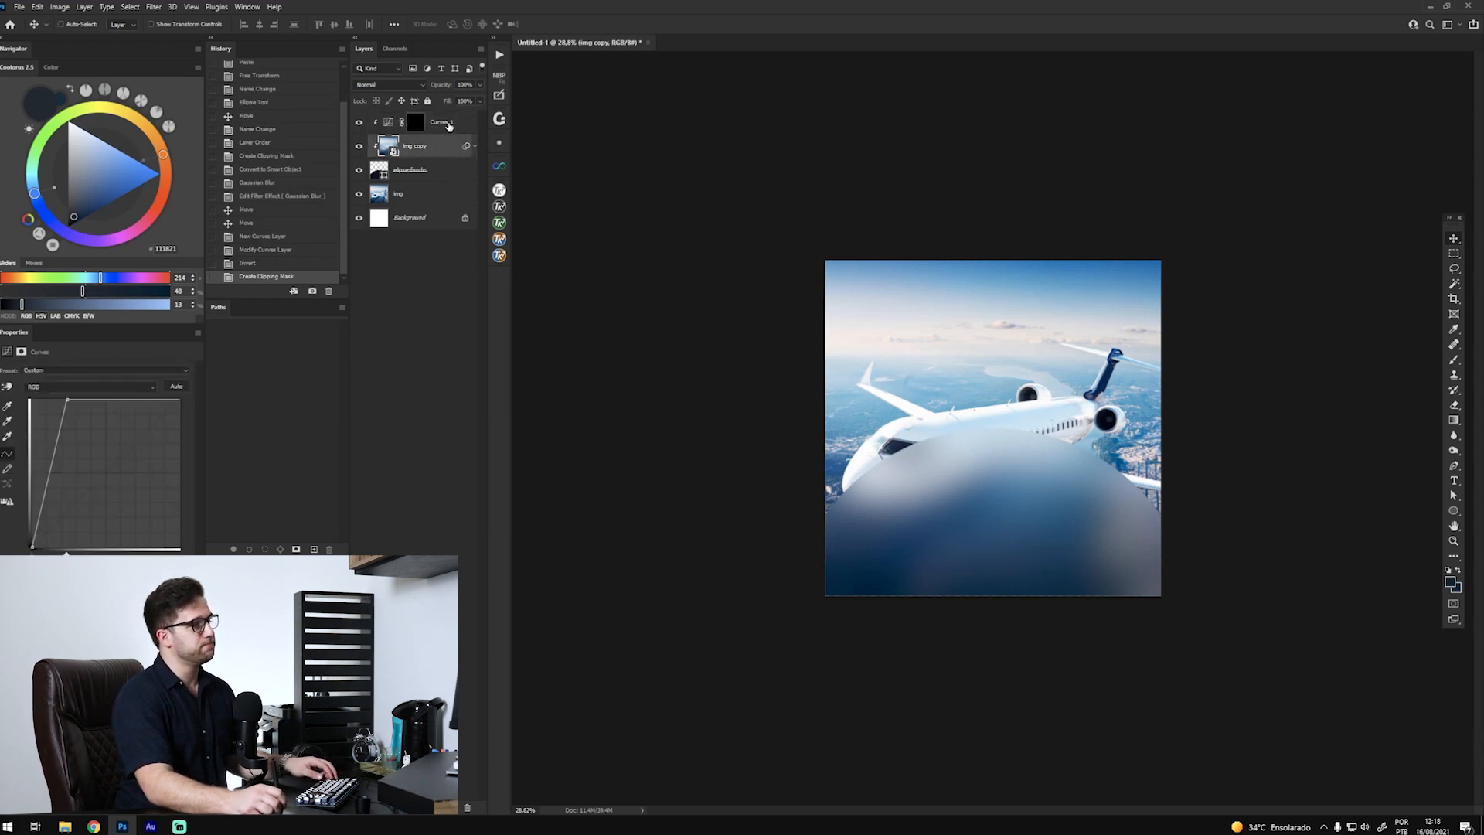
left_click(417, 176)
left_click(455, 123)
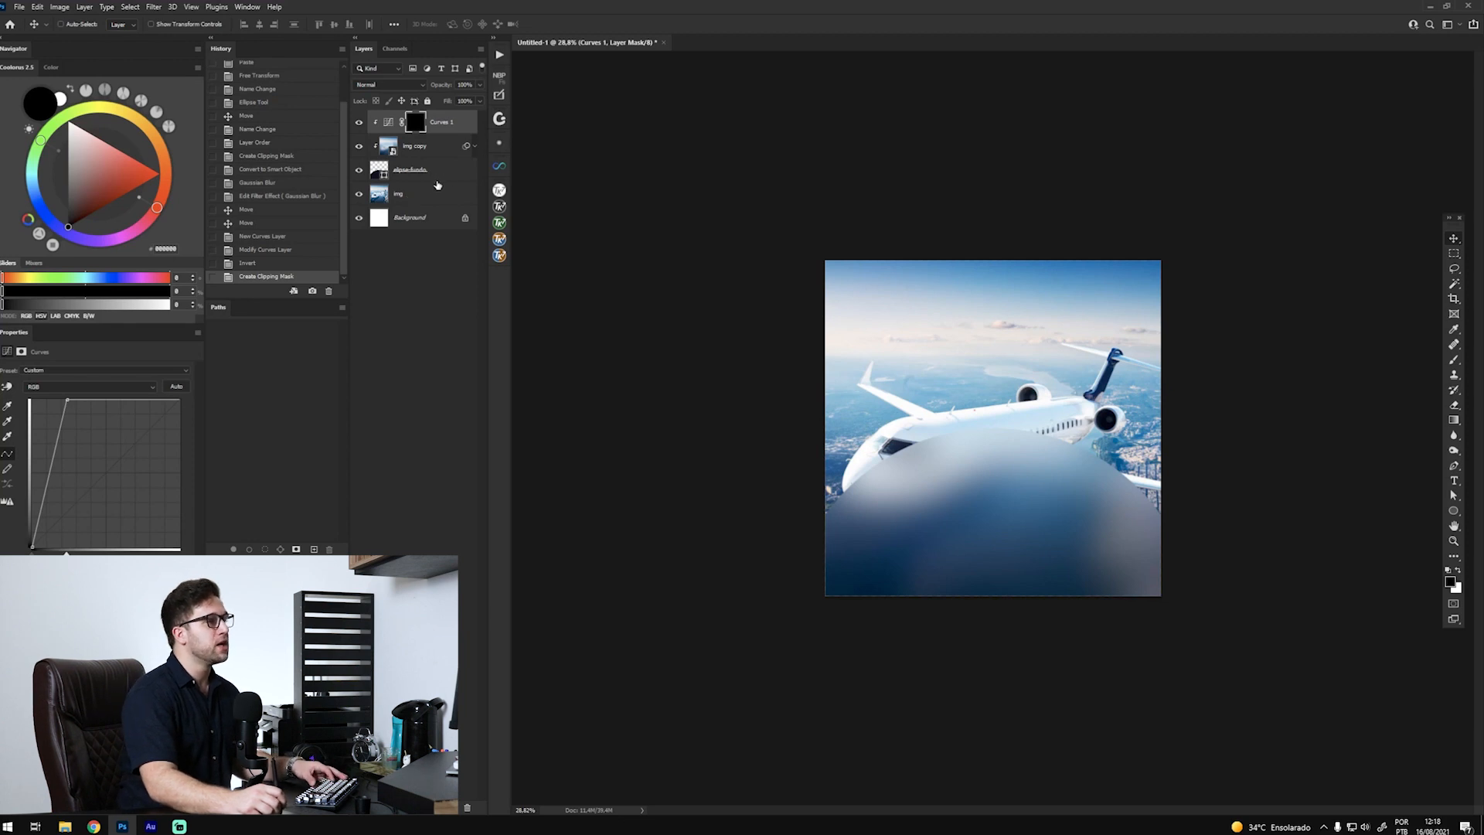
Paint white with a soft brush at 1% flow on the Curves 1 mask to brighten the circle's upper edge.
left_click(421, 123)
key("b")
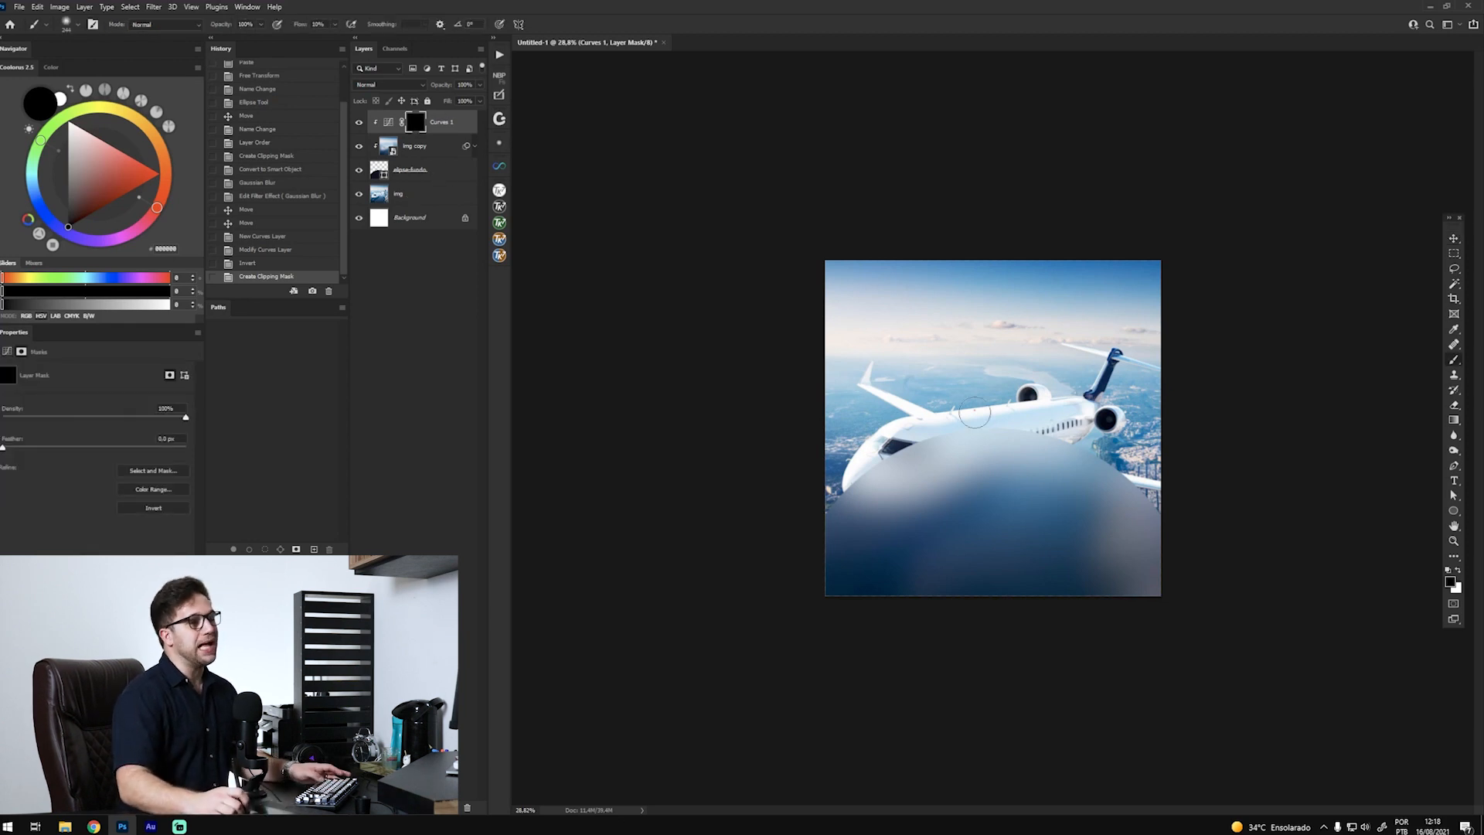
left_click_drag(1018, 407, 1081, 403)
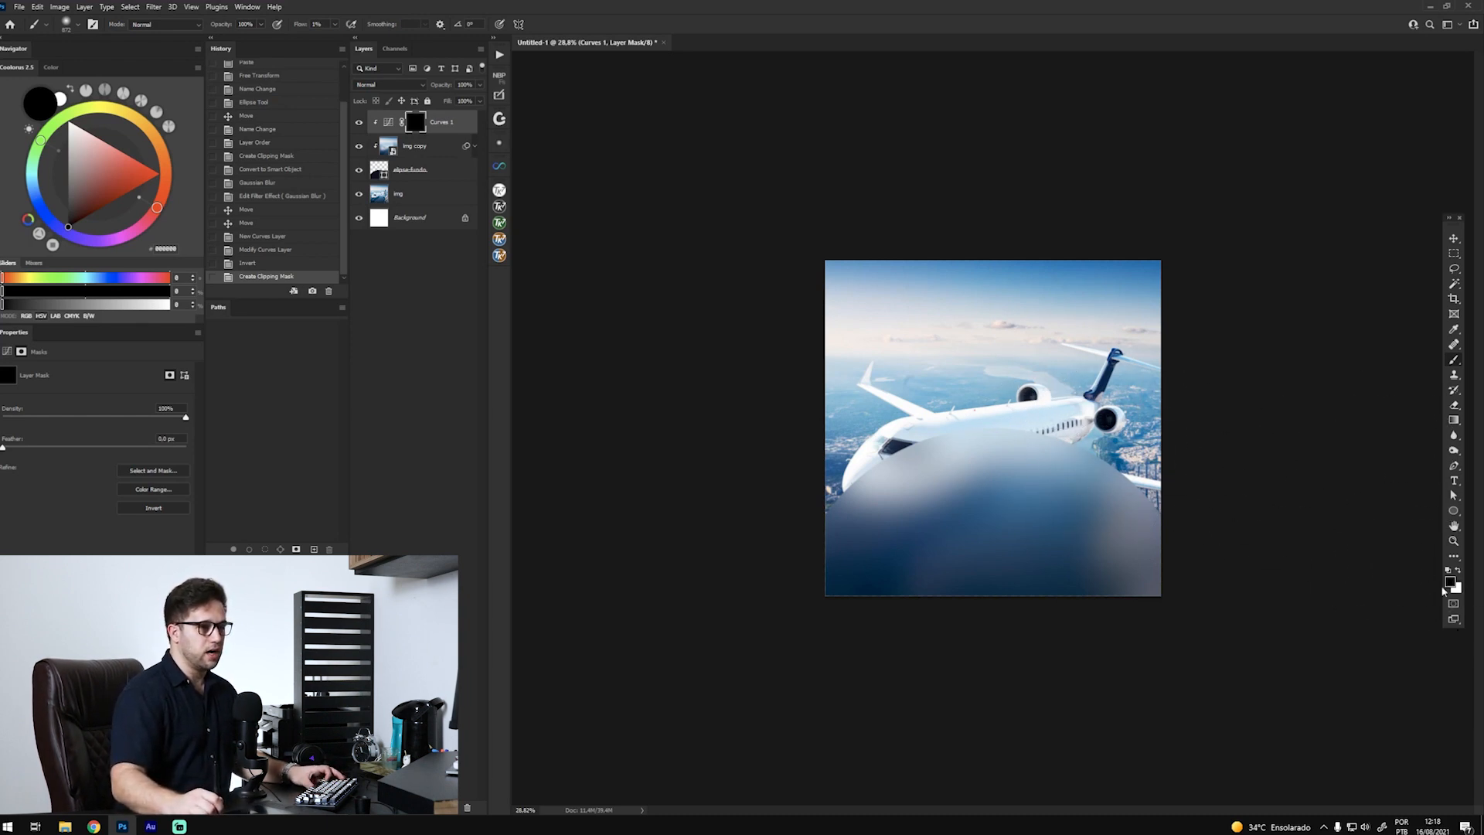
key("x")
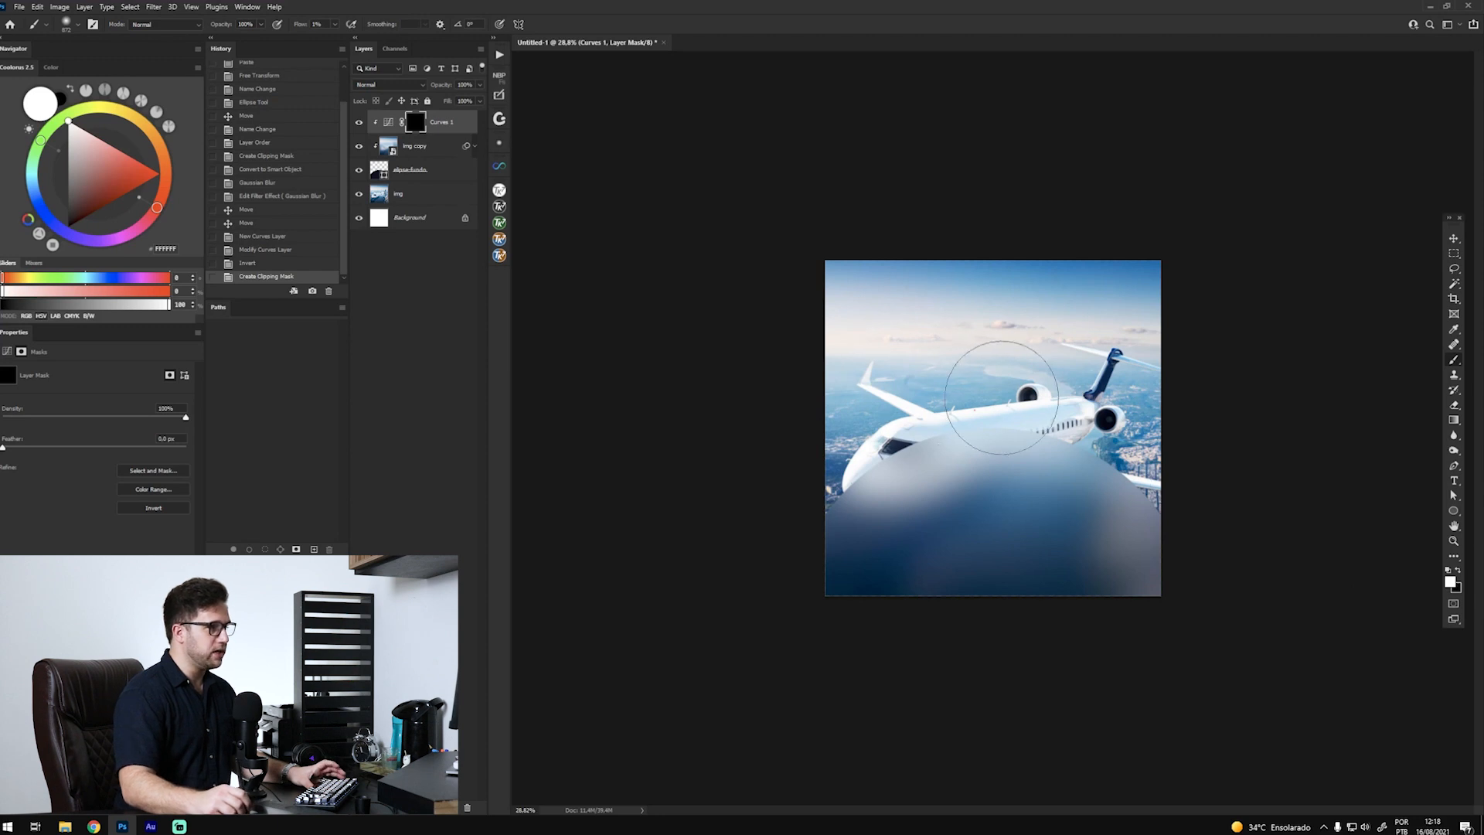
left_click_drag(1024, 414, 972, 393)
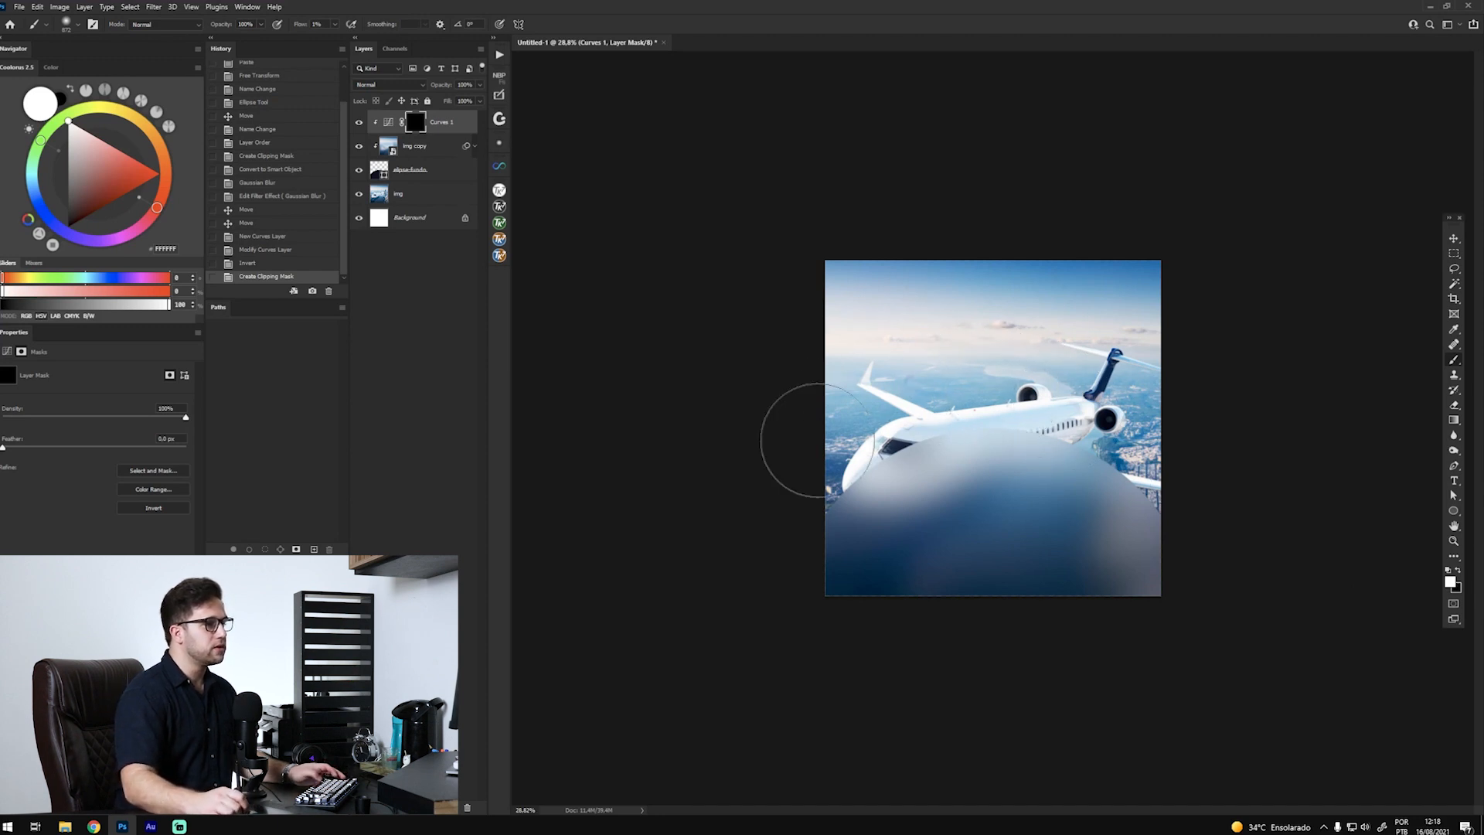
right_click(928, 430, "alt")
left_click_drag(874, 468, 995, 410)
left_click_drag(906, 426, 966, 388)
left_click_drag(879, 450, 995, 369)
mouse_move(878, 478)
left_mouse_down()
mouse_move(974, 405)
mouse_move(983, 433)
mouse_move(1159, 481)
left_mouse_up()
left_click_drag(990, 421, 1246, 532)
left_click_drag(1050, 419, 1213, 497)
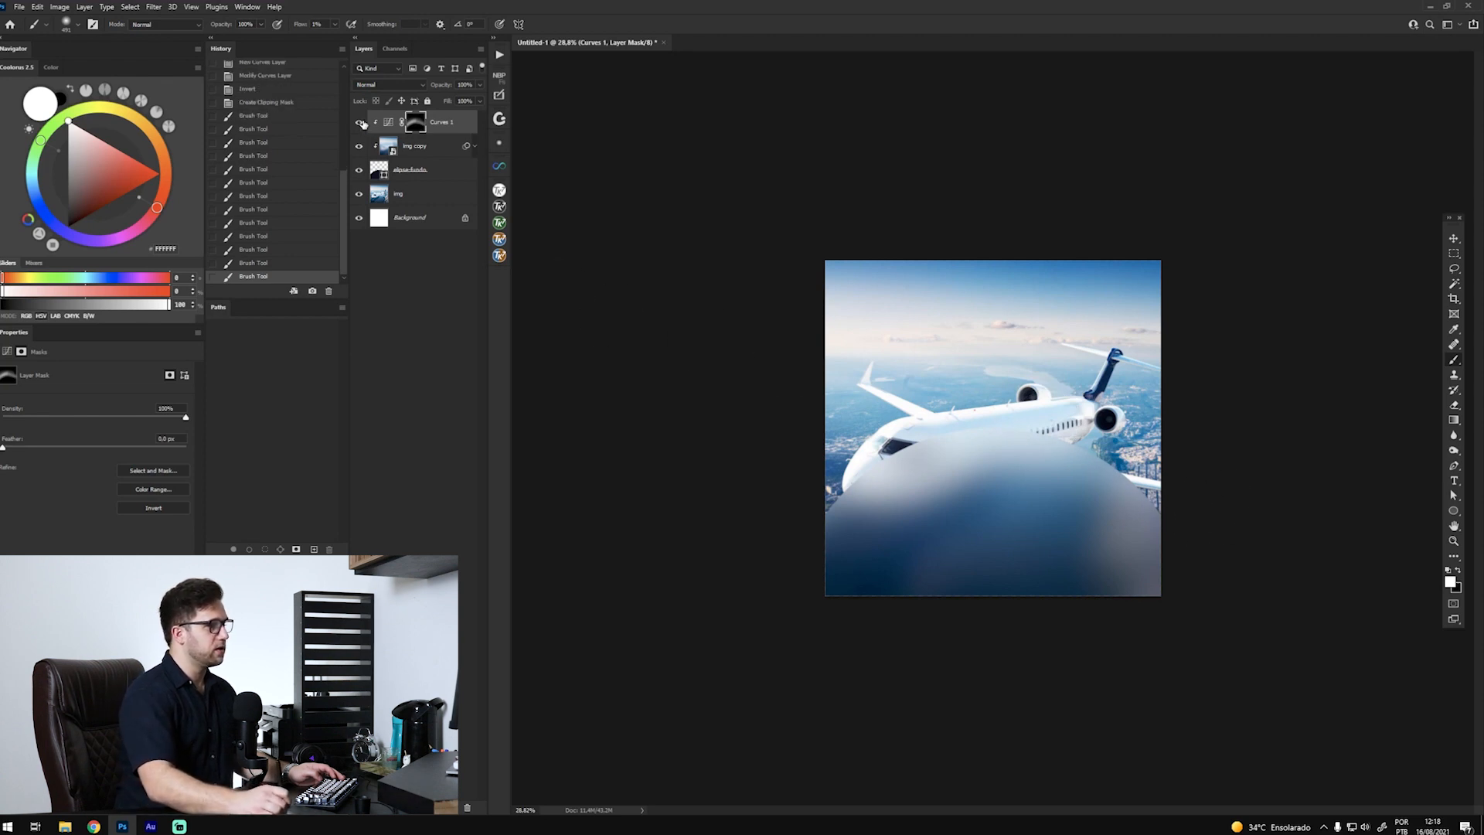
Compare the circle with and without the Curves 1 highlight, including at a closer zoom.
left_click(361, 123)
left_click(360, 124)
left_click(360, 125)
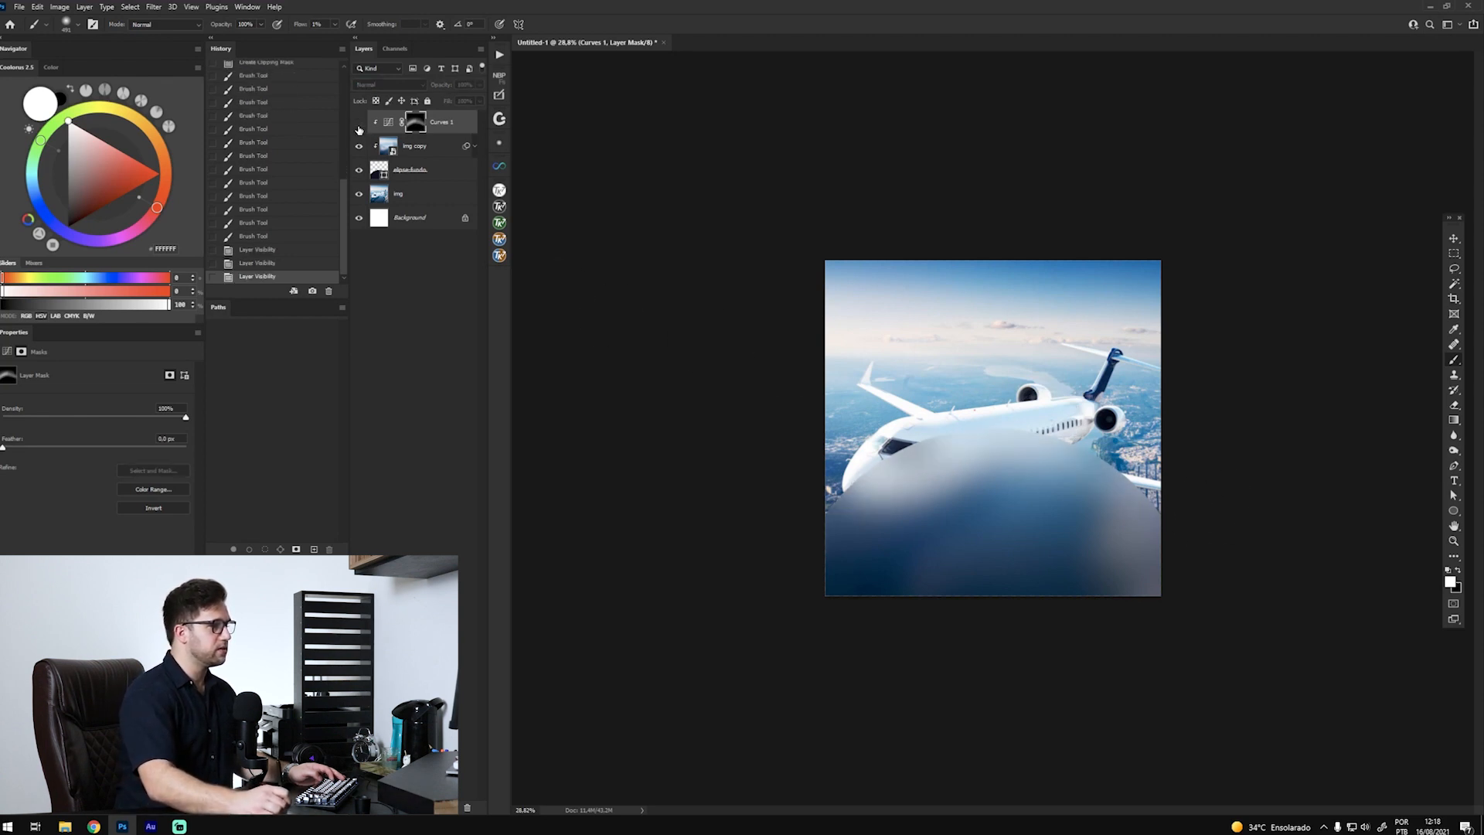
left_click(359, 123)
key("z")
left_click_drag(1021, 426, 1050, 422)
left_click(360, 125)
left_click(358, 126)
left_click(358, 124)
left_click(358, 123)
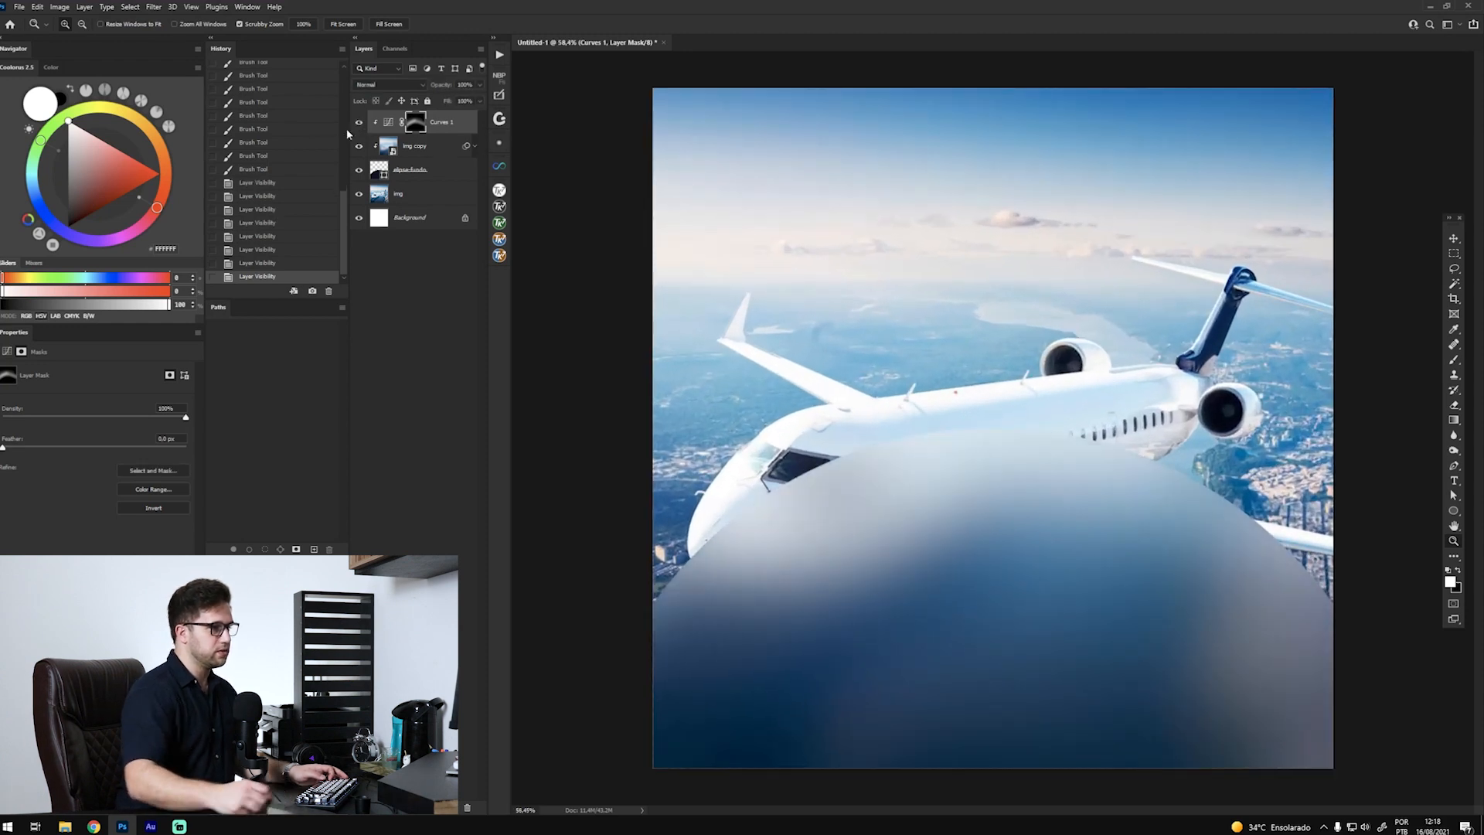
Strengthen the highlight along the circle's top rim with further white brush strokes on the Curves 1 mask.
key("b")
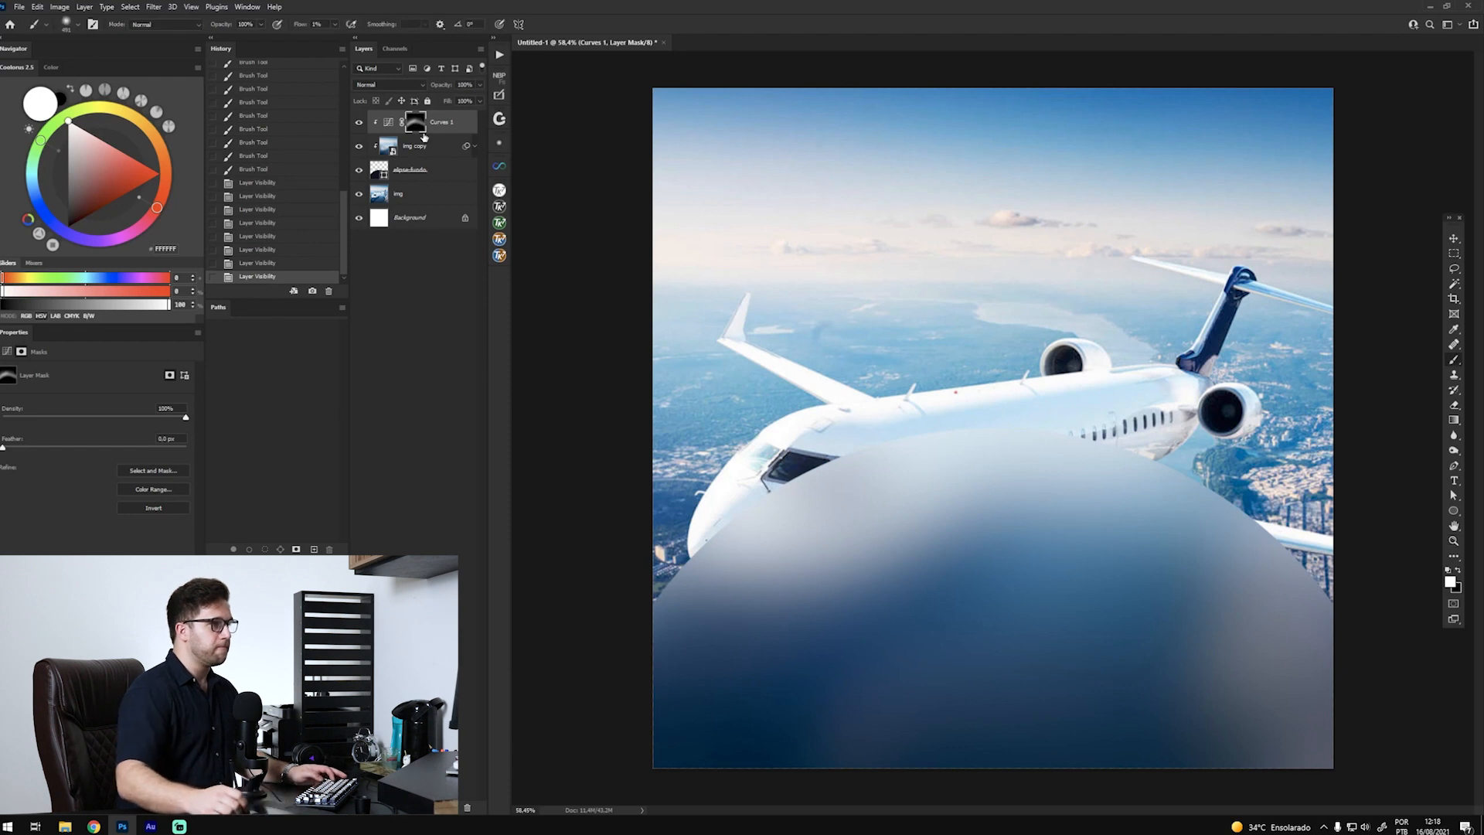
left_click_drag(975, 430, 941, 429)
left_click_drag(1131, 415, 1141, 430)
left_click_drag(1223, 460, 773, 456)
left_click_drag(1191, 434, 836, 426)
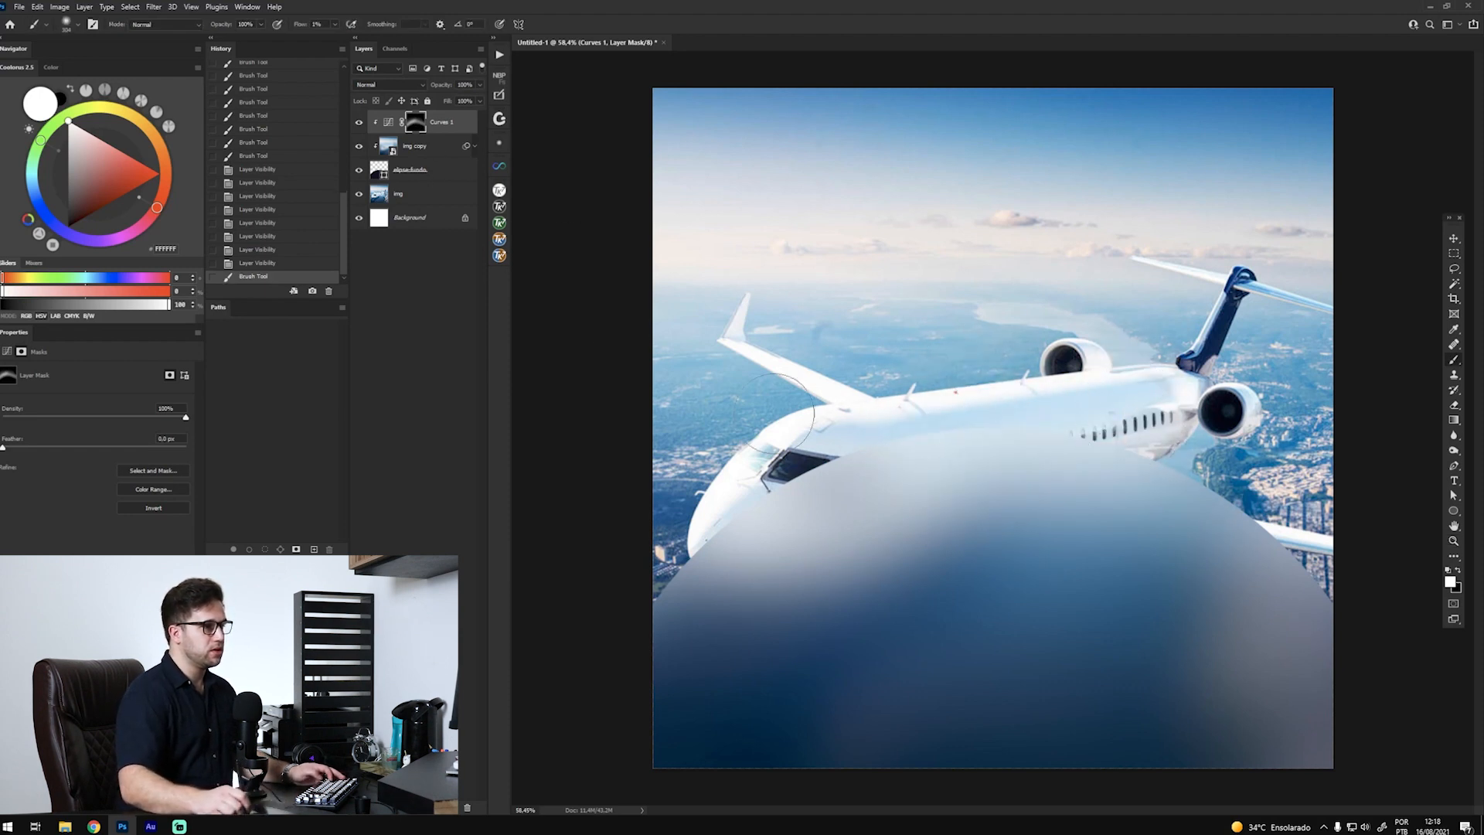
mouse_move(1084, 402)
left_mouse_down()
mouse_move(676, 473)
mouse_move(738, 456)
mouse_move(673, 489)
mouse_move(945, 404)
mouse_move(773, 464)
left_mouse_up()
mouse_move(1142, 415)
left_mouse_down()
mouse_move(800, 406)
mouse_move(928, 402)
left_mouse_up()
mouse_move(1201, 429)
left_mouse_down()
mouse_move(1060, 408)
mouse_move(735, 466)
left_mouse_up()
left_click_drag(994, 408, 699, 506)
Brush a broad, faint highlight over the circle's upper-left area on the Curves 1 mask with a much larger brush.
key("z")
left_click_drag(1095, 401, 1061, 401)
key("b")
right_click(869, 430, "alt")
right_click(782, 462, "alt")
left_click_drag(782, 462, 881, 456)
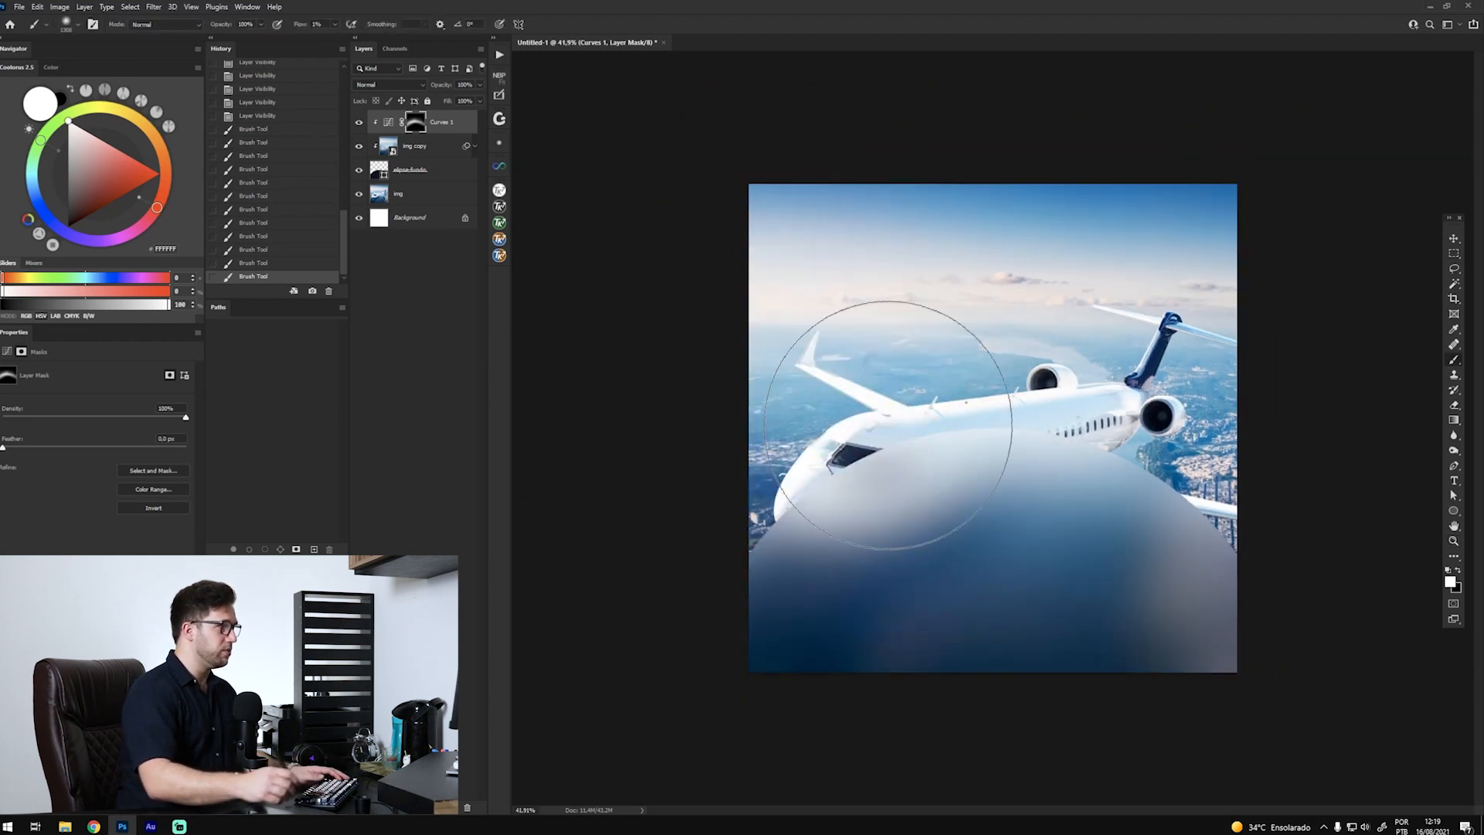
Blend the Curves 1 highlight across the circle's upper area with large white strokes at 20% brush opacity.
key("2")
left_click_drag(1062, 373, 741, 583)
left_click_drag(1044, 314, 682, 670)
left_click_drag(1026, 303, 713, 703)
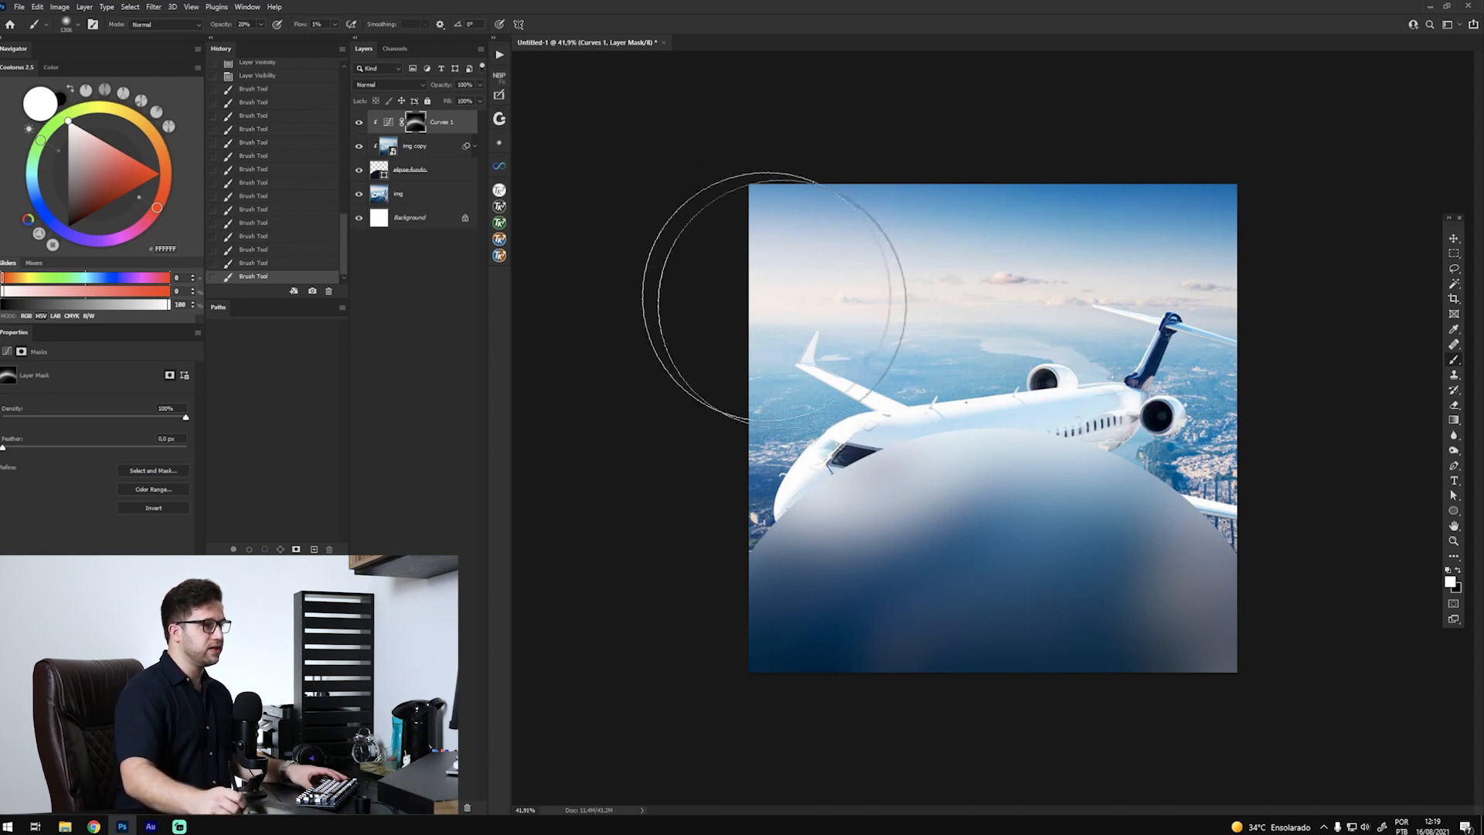
mouse_move(1012, 360)
left_mouse_down()
mouse_move(971, 321)
mouse_move(1093, 430)
mouse_move(1242, 497)
mouse_move(882, 365)
mouse_move(956, 367)
mouse_move(1374, 583)
left_mouse_up()
left_click_drag(794, 444, 1236, 391)
left_click_drag(807, 489, 1082, 449)
left_click_drag(858, 513, 1266, 411)
mouse_move(611, 576)
left_mouse_down()
mouse_move(1178, 383)
mouse_move(676, 592)
left_mouse_up()
left_click_drag(964, 495, 881, 494)
mouse_move(941, 436)
left_mouse_down()
mouse_move(1028, 483)
mouse_move(1033, 470)
mouse_move(897, 483)
mouse_move(994, 396)
left_mouse_up()
left_click_drag(742, 570, 1014, 381)
left_click_drag(680, 611, 1041, 405)
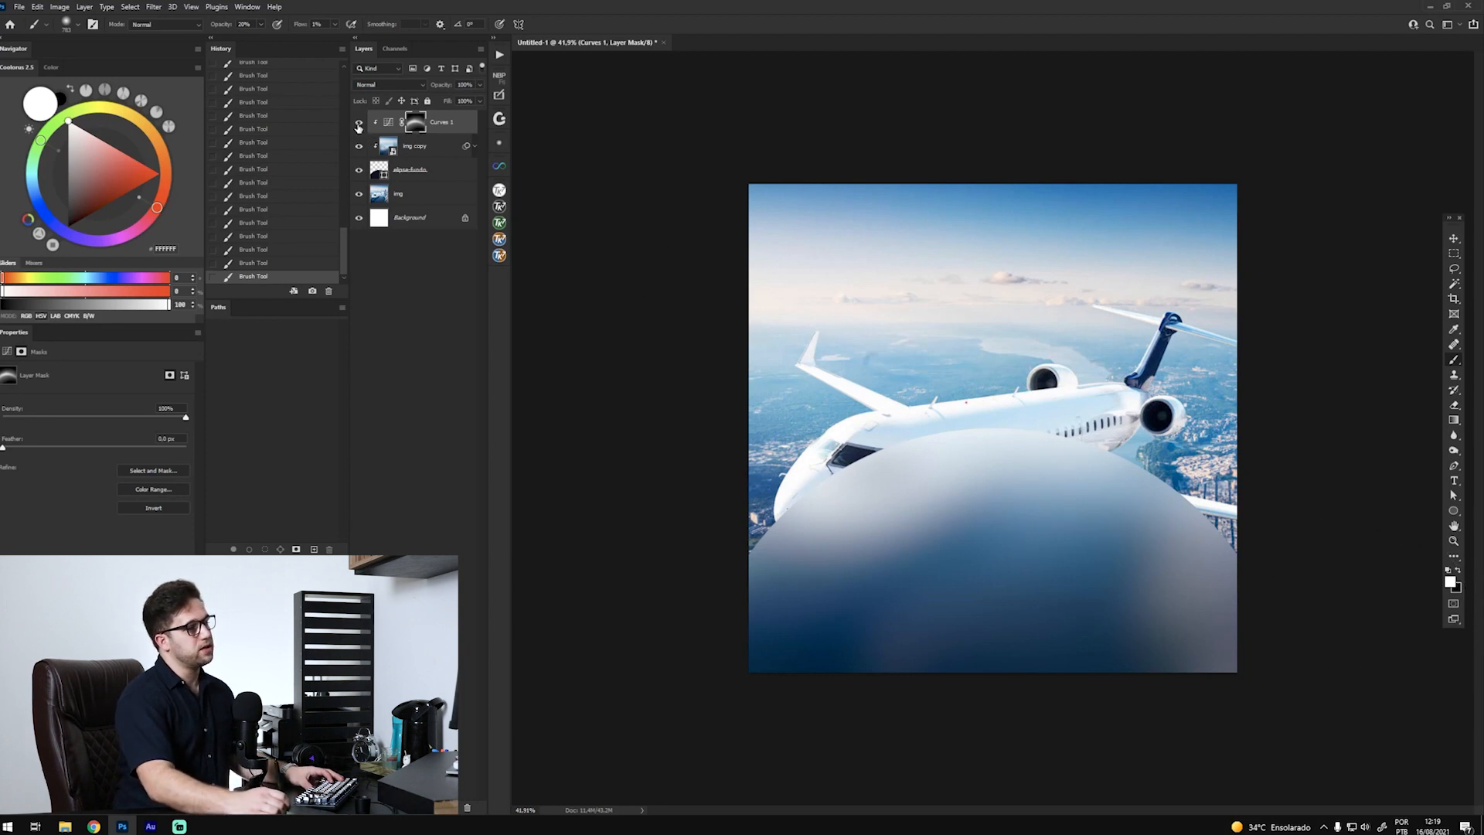
Compare the circle with and without the blended Curves 1 highlight.
left_click(359, 123)
left_click(358, 123)
left_click(358, 123)
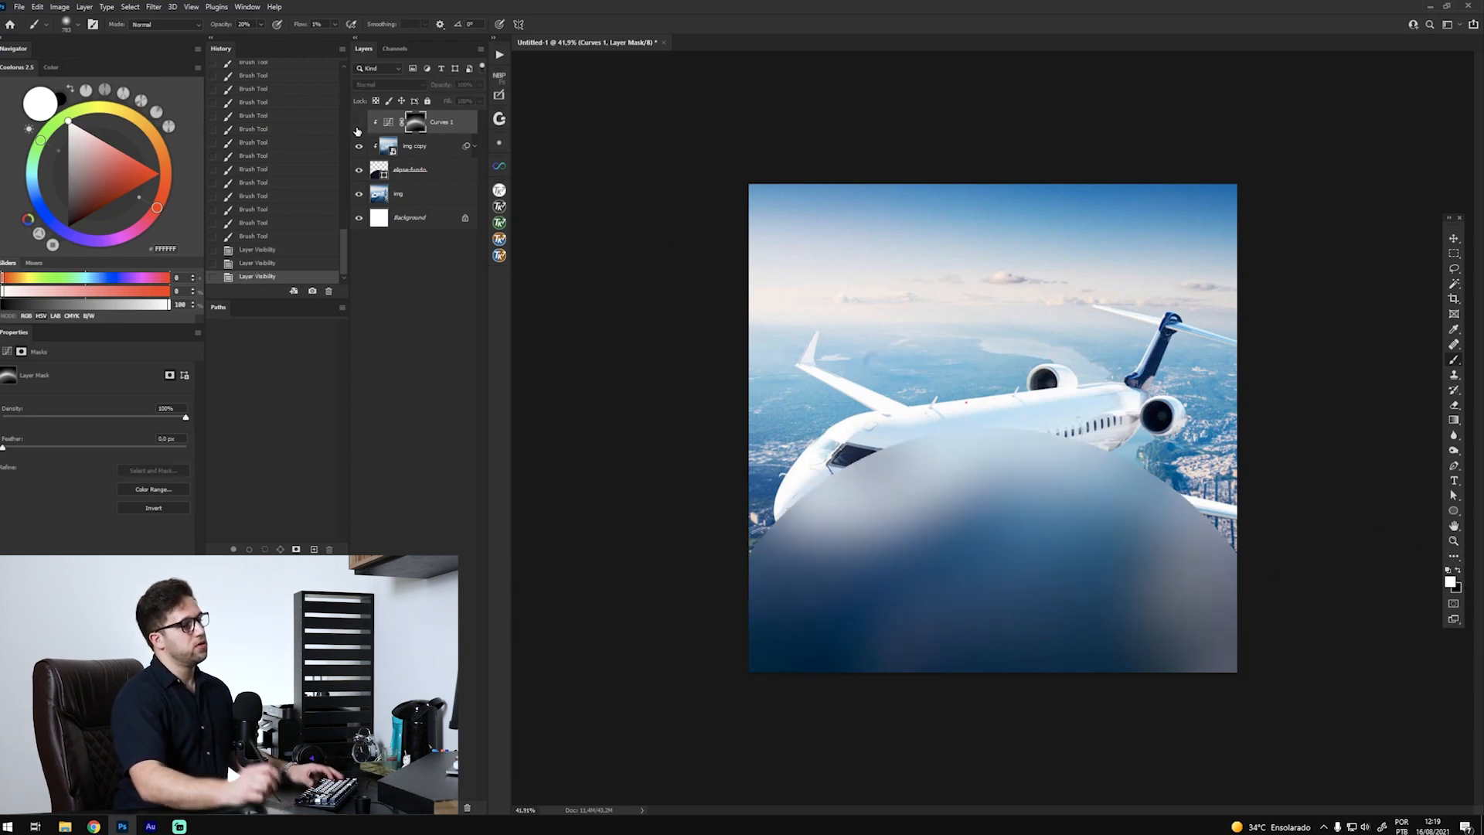
left_click(358, 123)
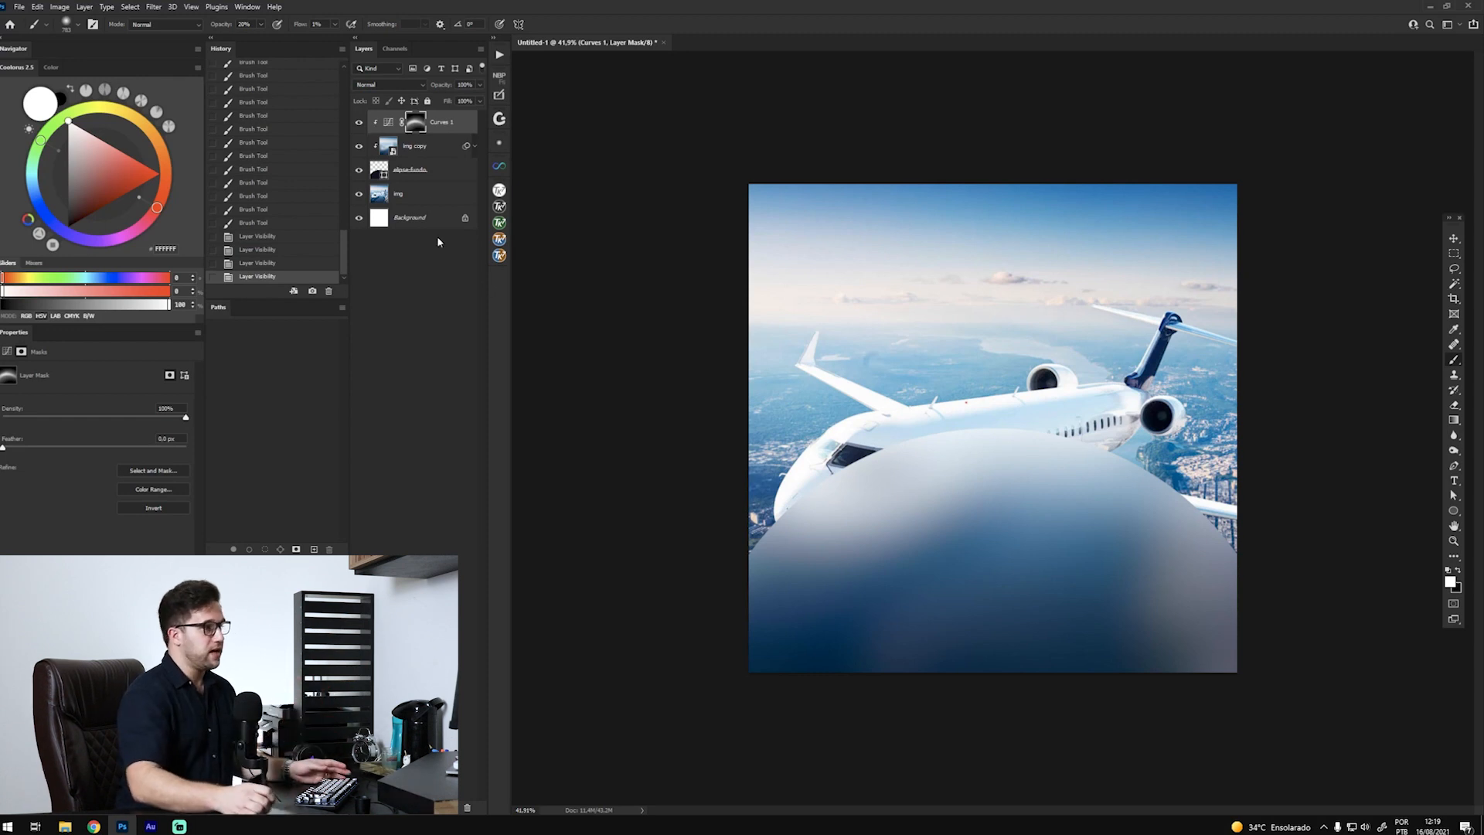
Add a second Curves adjustment above Curves 1 and clip it to the elipse-fundo shape.
left_click(419, 808)
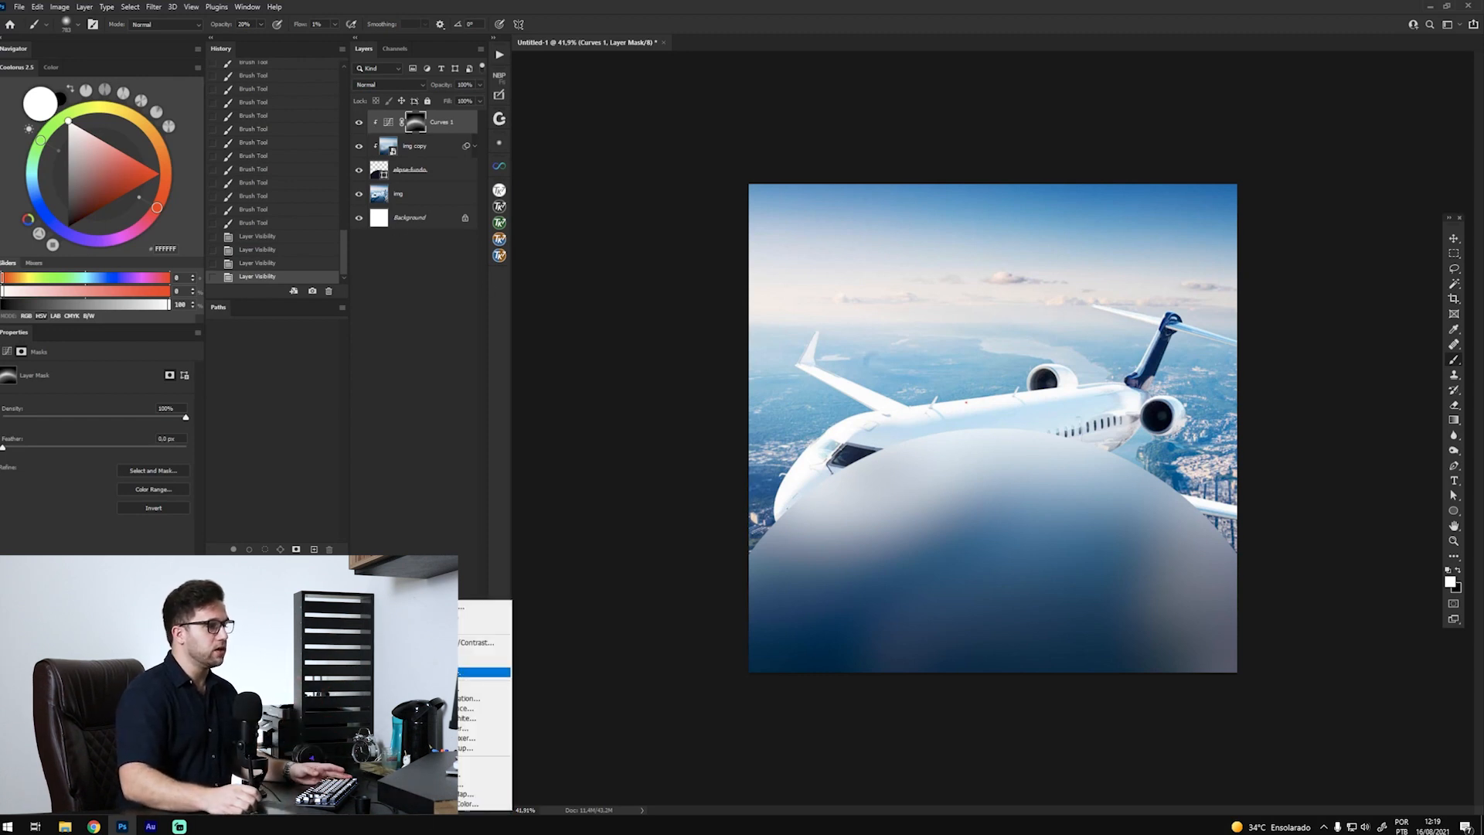
left_click(439, 663)
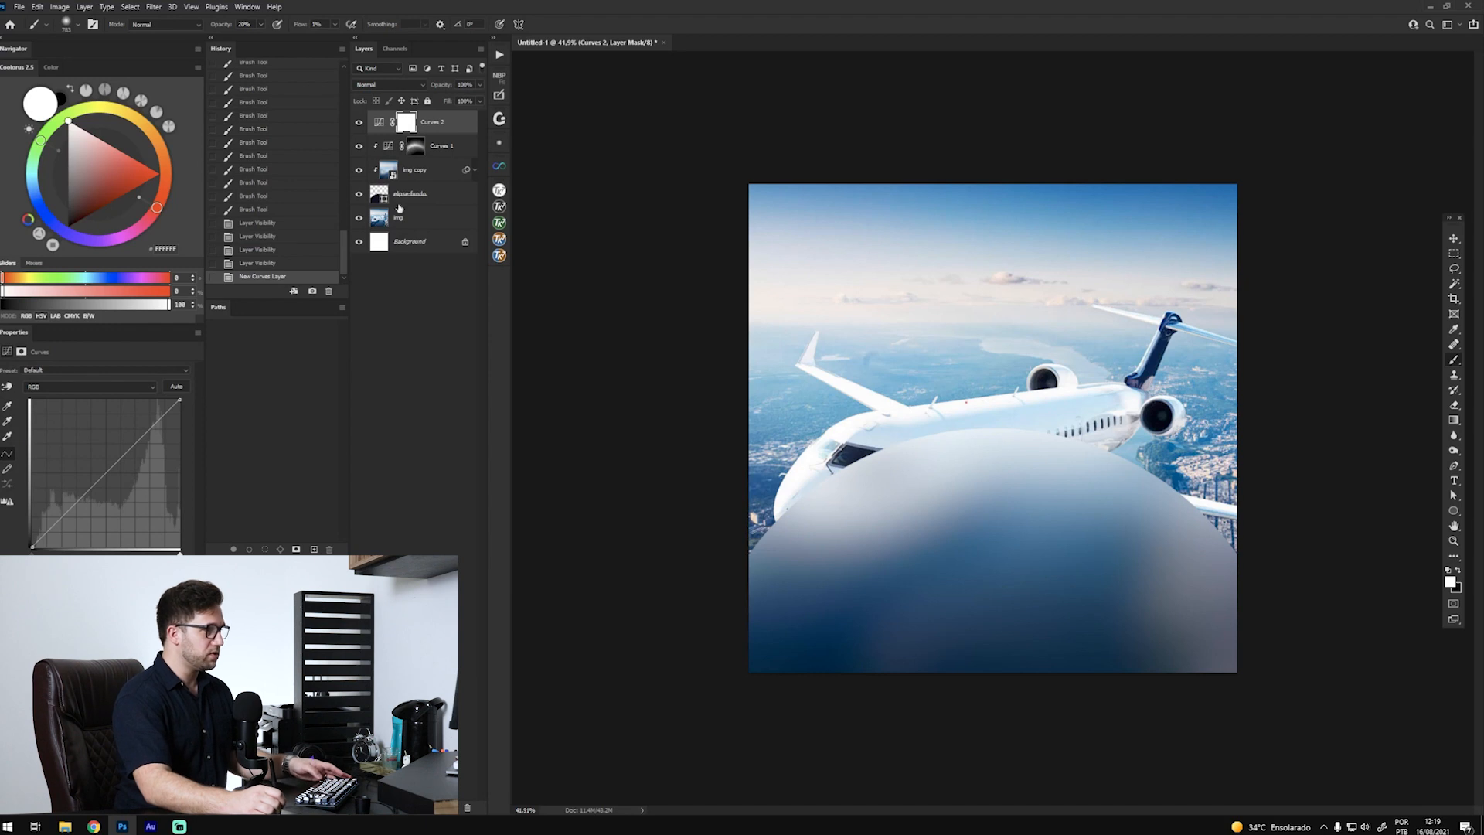
key("ctrl+alt+g")
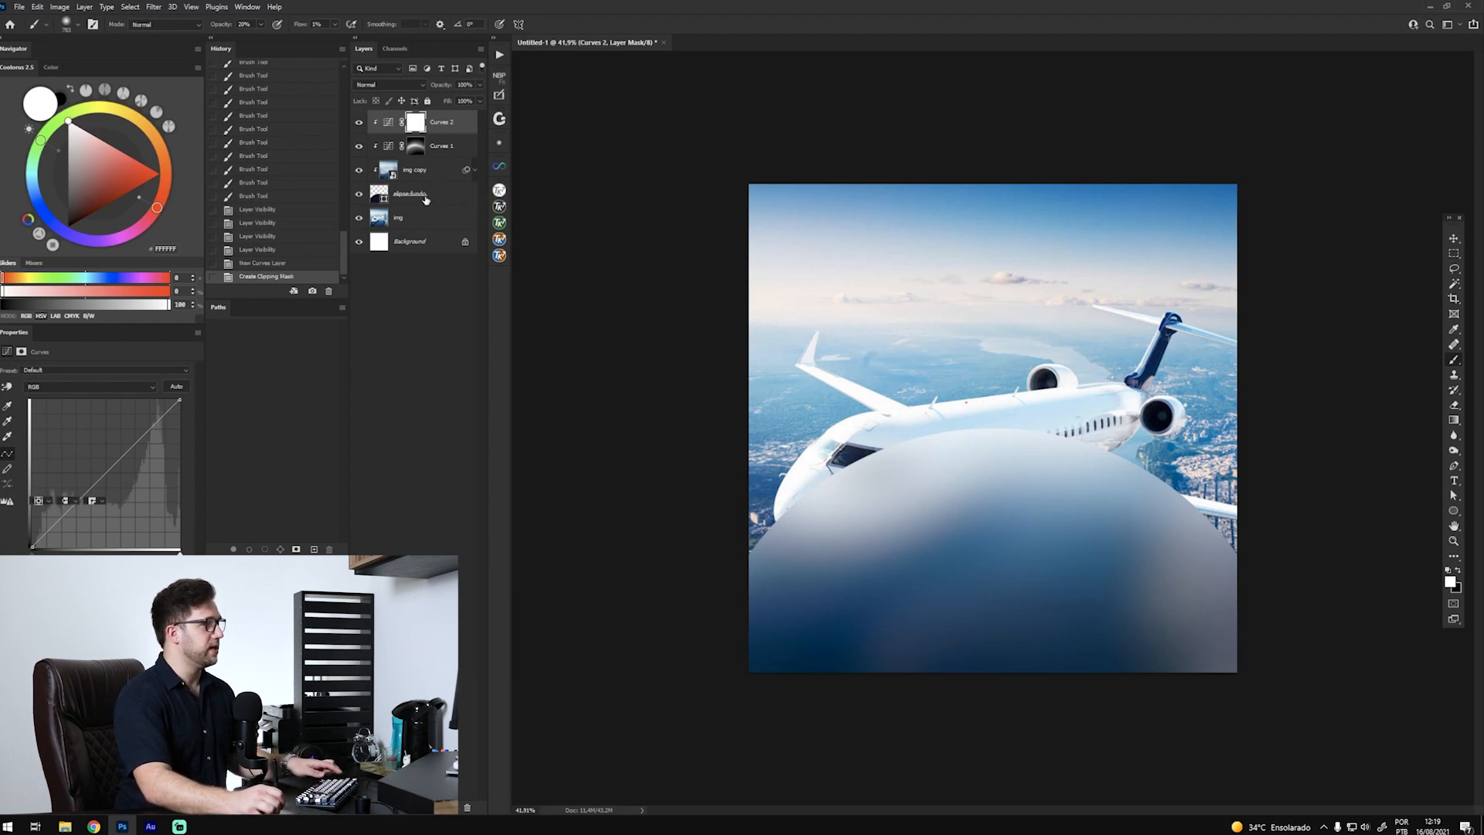
Darken Curves 2 strongly by lowering its white point output to about a fifth of the range, and invert its mask.
left_click(422, 199)
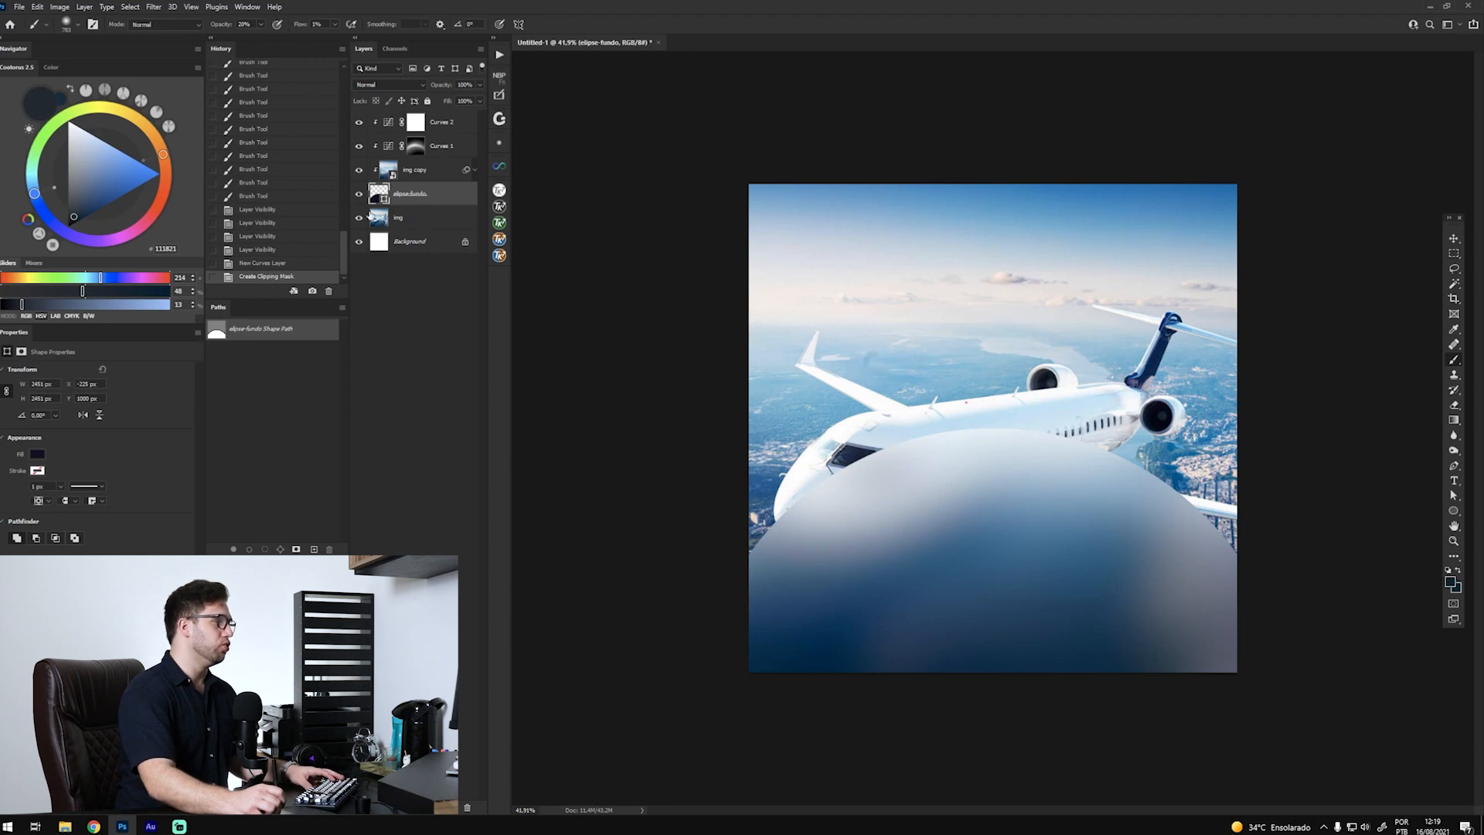
left_click(394, 210)
left_click(447, 126)
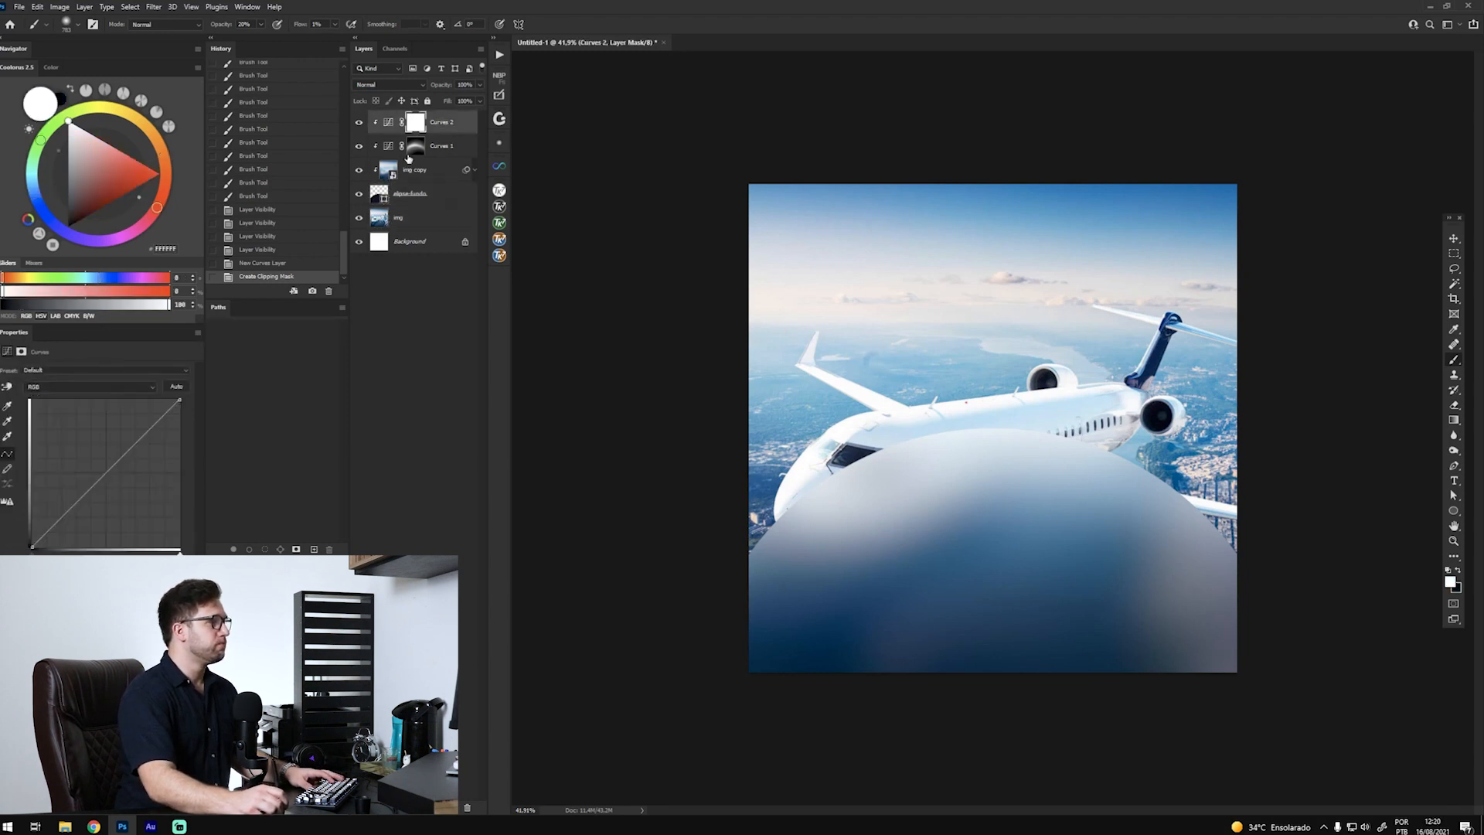
left_click_drag(180, 400, 203, 516)
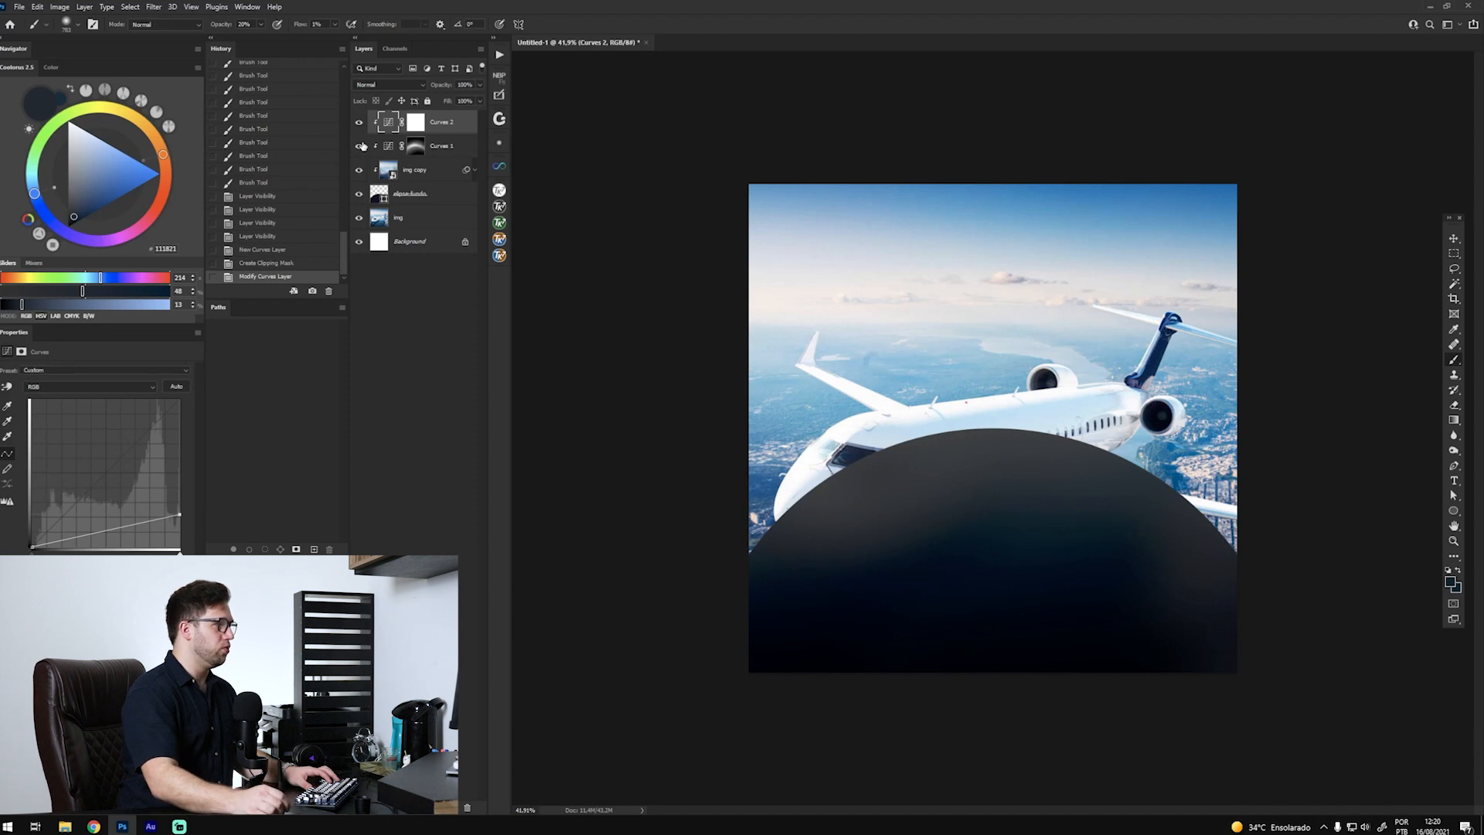
left_click(416, 123)
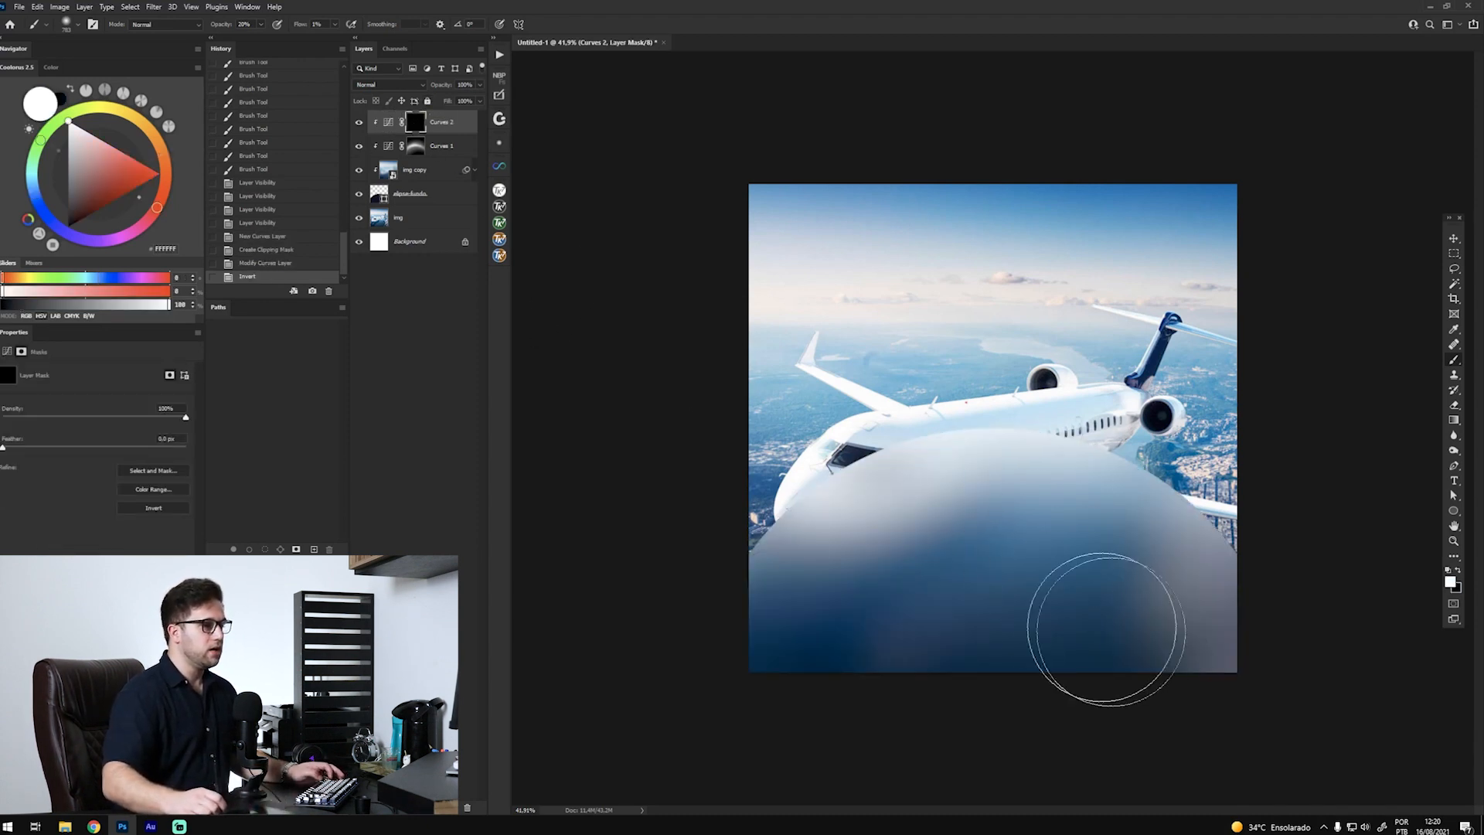
Paint soft white strokes on the Curves 2 mask at 20% brush opacity to darken the circle's lower area.
left_click_drag(1263, 674, 891, 758)
left_click_drag(1328, 615, 1056, 771)
mouse_move(1089, 671)
left_mouse_down()
mouse_move(1012, 571)
mouse_move(1067, 535)
left_mouse_up()
mouse_move(1154, 446)
left_mouse_down()
mouse_move(1065, 567)
mouse_move(1113, 526)
mouse_move(1019, 568)
left_mouse_up()
left_click_drag(1174, 513, 921, 569)
left_click_drag(1113, 566, 978, 573)
mouse_move(804, 471)
left_mouse_down()
mouse_move(938, 576)
mouse_move(838, 492)
mouse_move(816, 443)
mouse_move(907, 569)
left_mouse_up()
mouse_move(850, 504)
left_mouse_down()
mouse_move(1156, 477)
mouse_move(1129, 533)
mouse_move(1126, 503)
mouse_move(1143, 490)
mouse_move(1142, 538)
left_mouse_up()
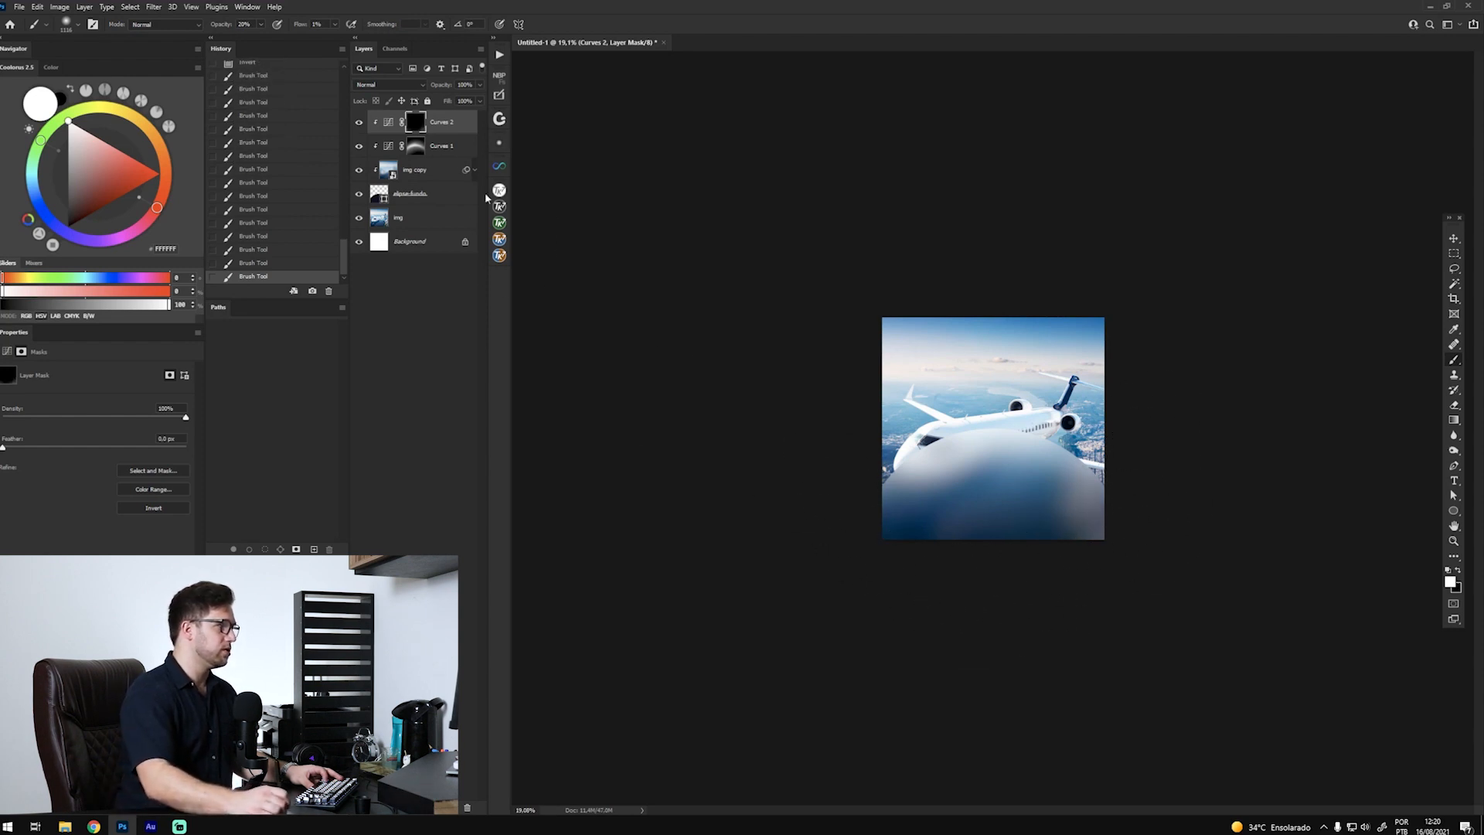
Bend the Curves 2 curve downward in the midtones and paint more shadow along the circle's lower edge at 52% brush opacity.
left_click(388, 122)
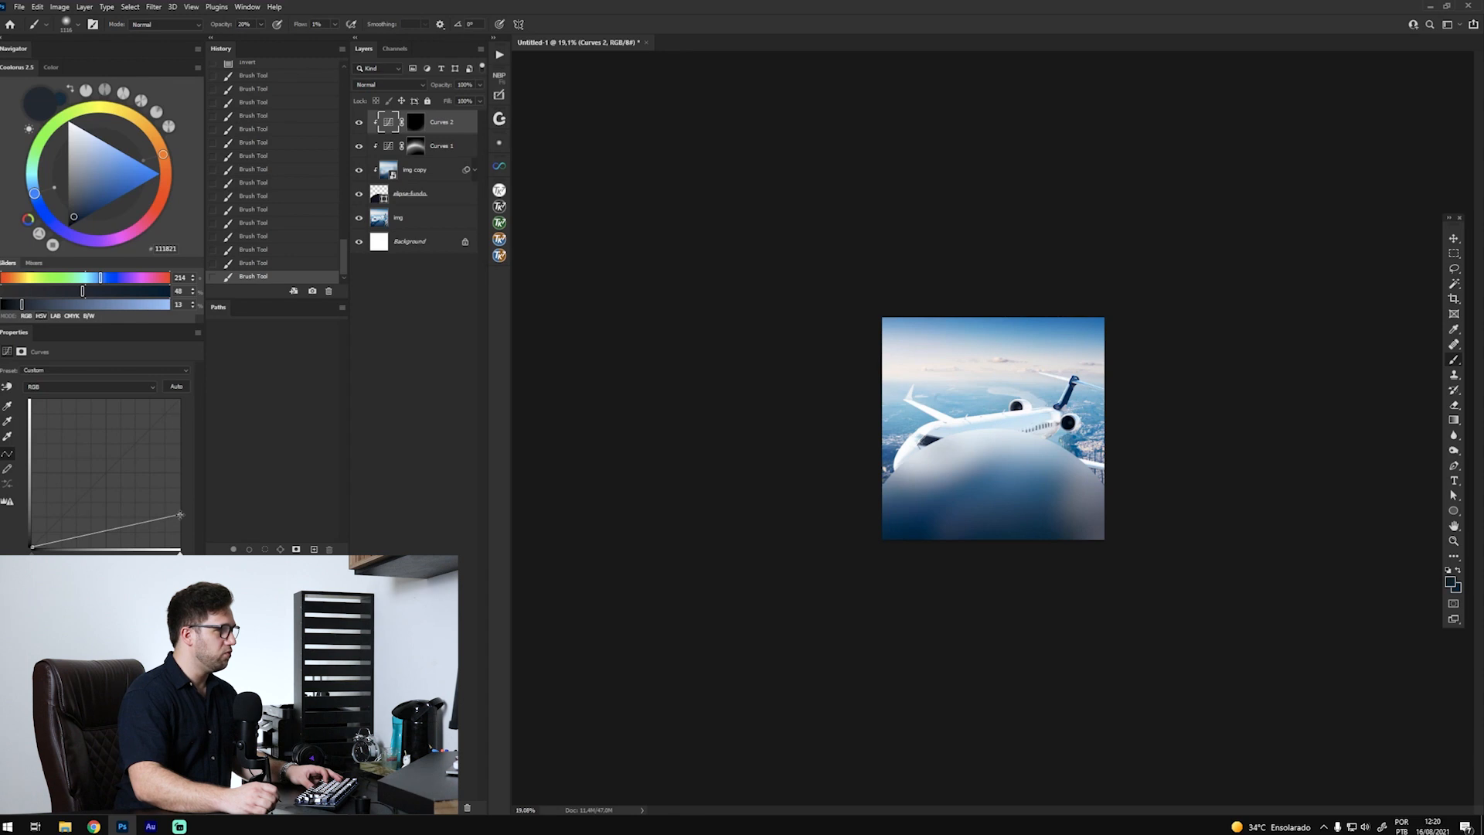
left_click_drag(179, 514, 106, 531)
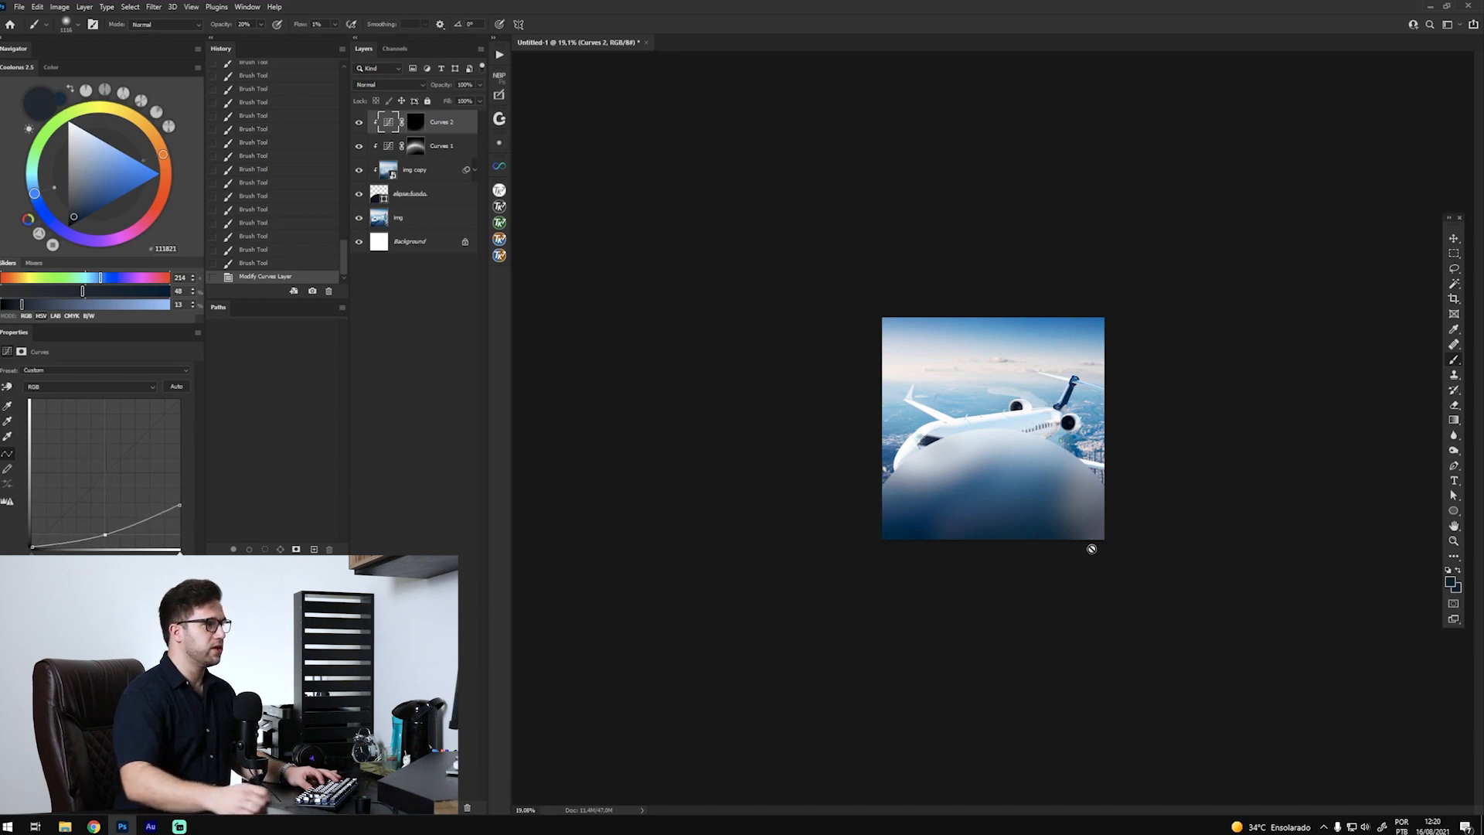
left_click(416, 124)
key("x")
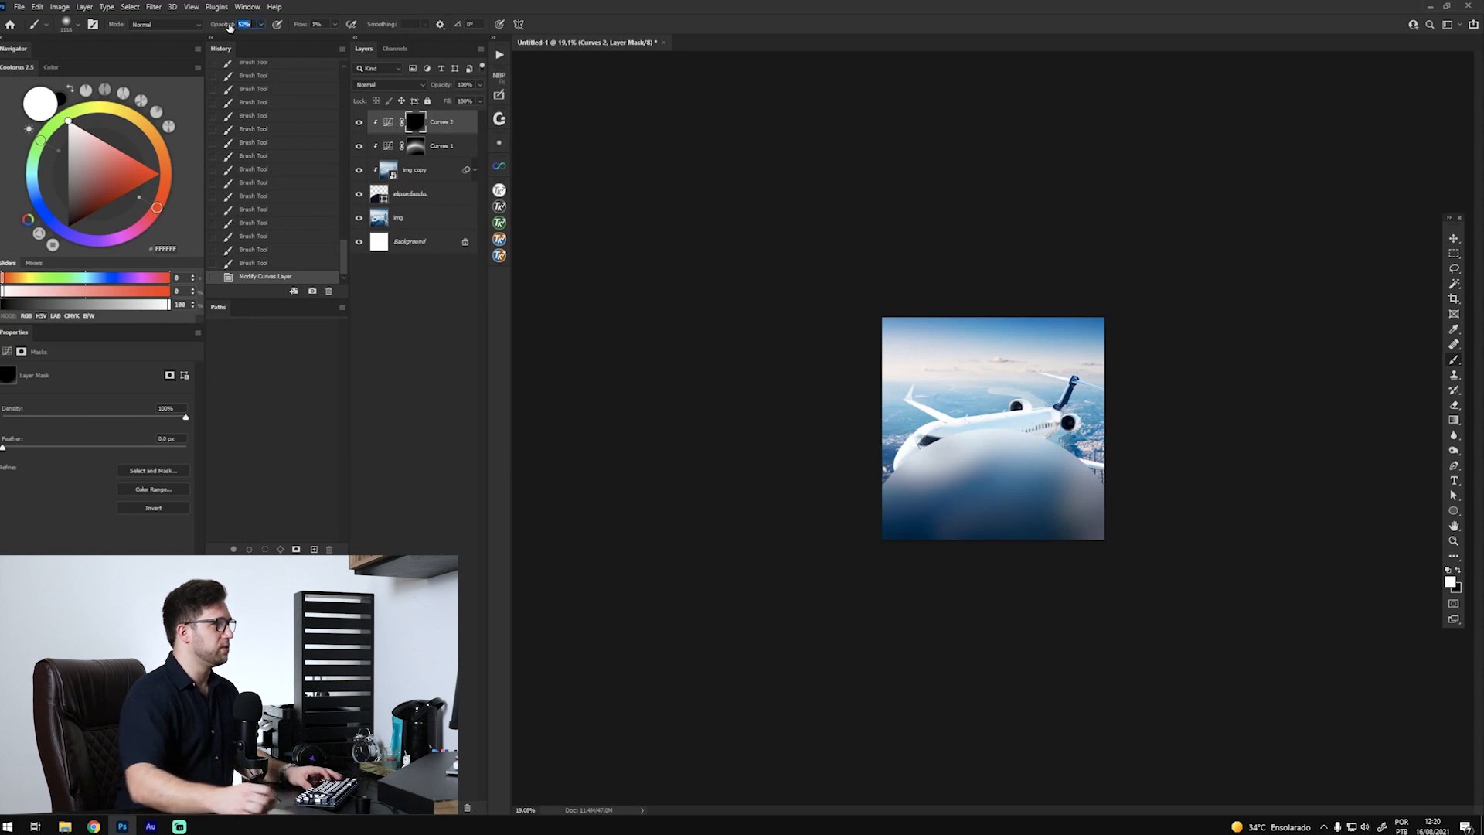
mouse_move(1099, 559)
left_mouse_down()
mouse_move(1158, 479)
mouse_move(1028, 583)
mouse_move(894, 613)
mouse_move(937, 573)
mouse_move(888, 577)
left_mouse_up()
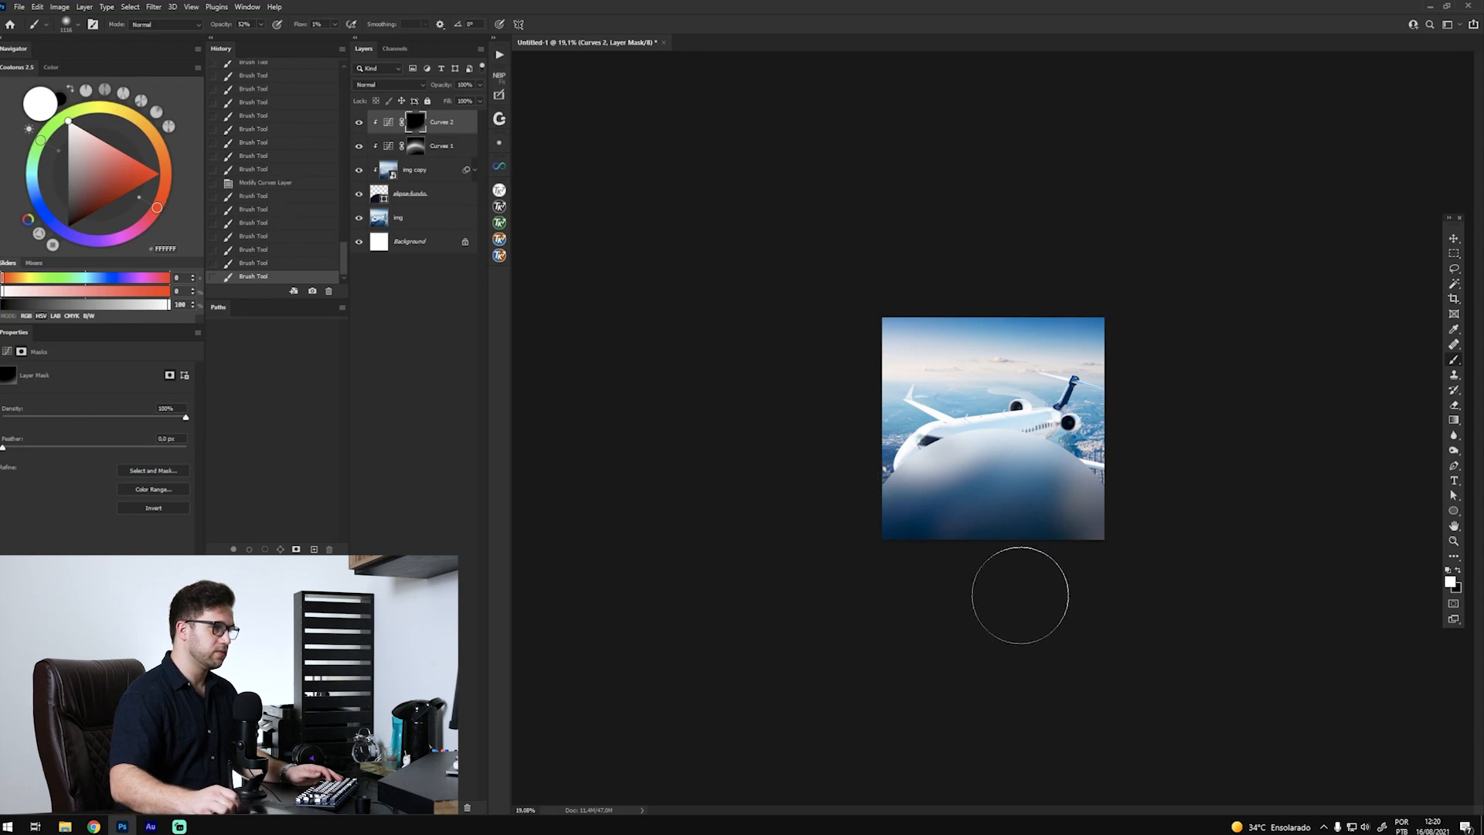
Select the img copy and img layers together and move them upward so more of the fuselage clears the circle.
key("v")
left_click(387, 124)
left_click(433, 179)
key("z")
left_click_drag(1006, 388, 1045, 453)
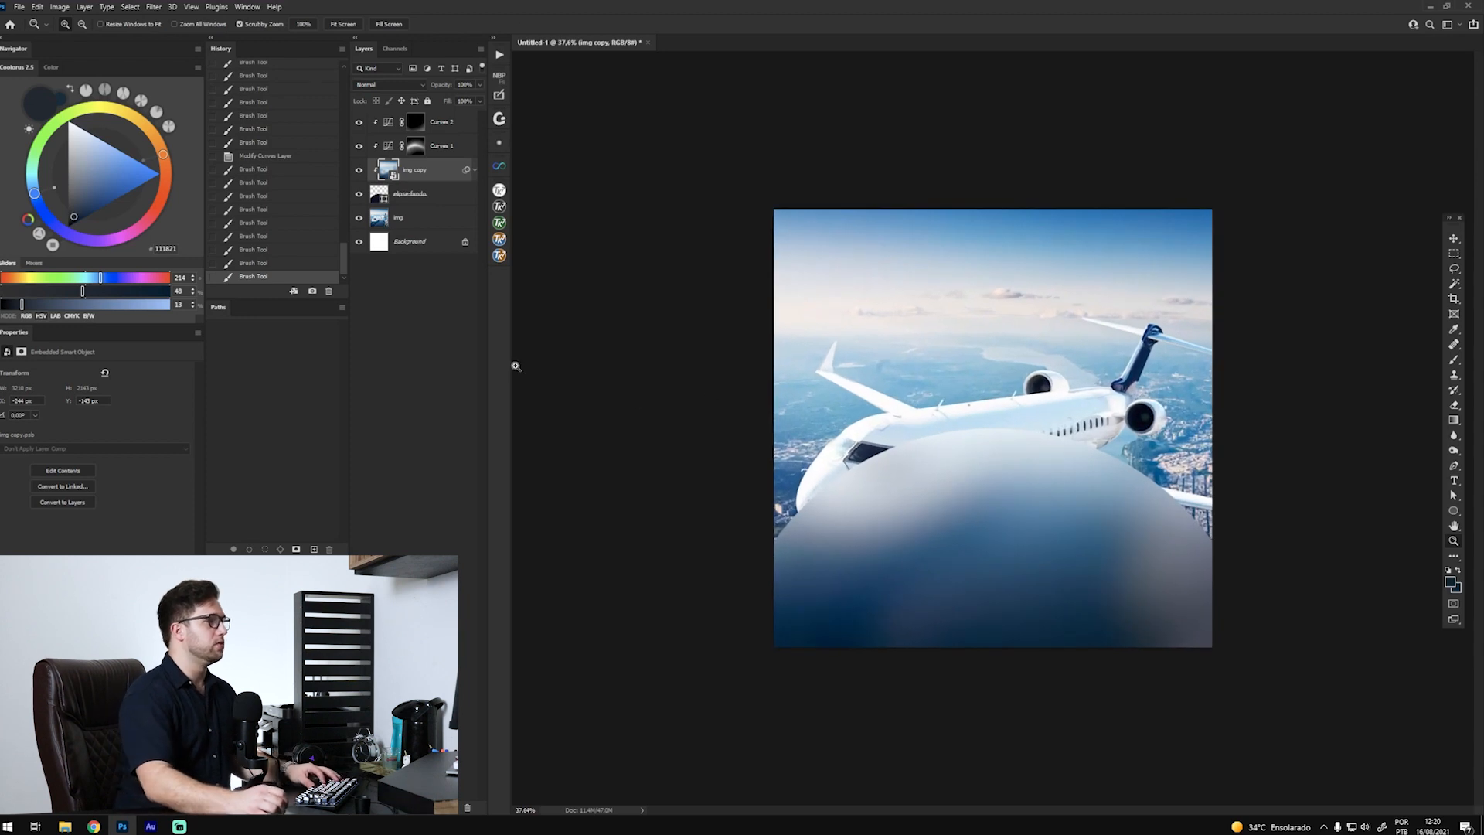
key("v")
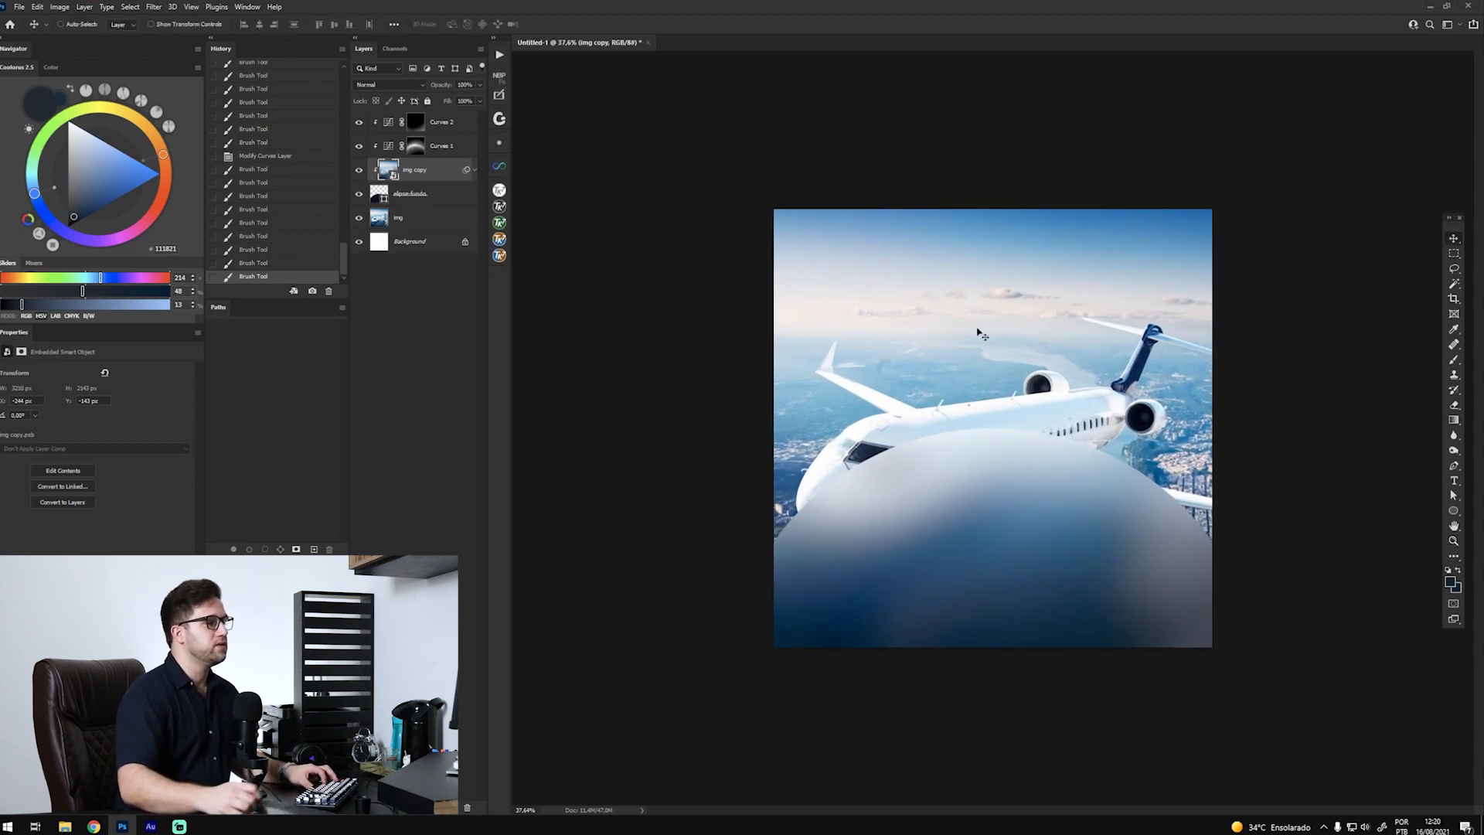
left_click(423, 225)
left_click_drag(1069, 366, 1067, 318)
Scale the img and img copy layers to about 118% and reposition them to cover the whole canvas.
key("ctrl+t")
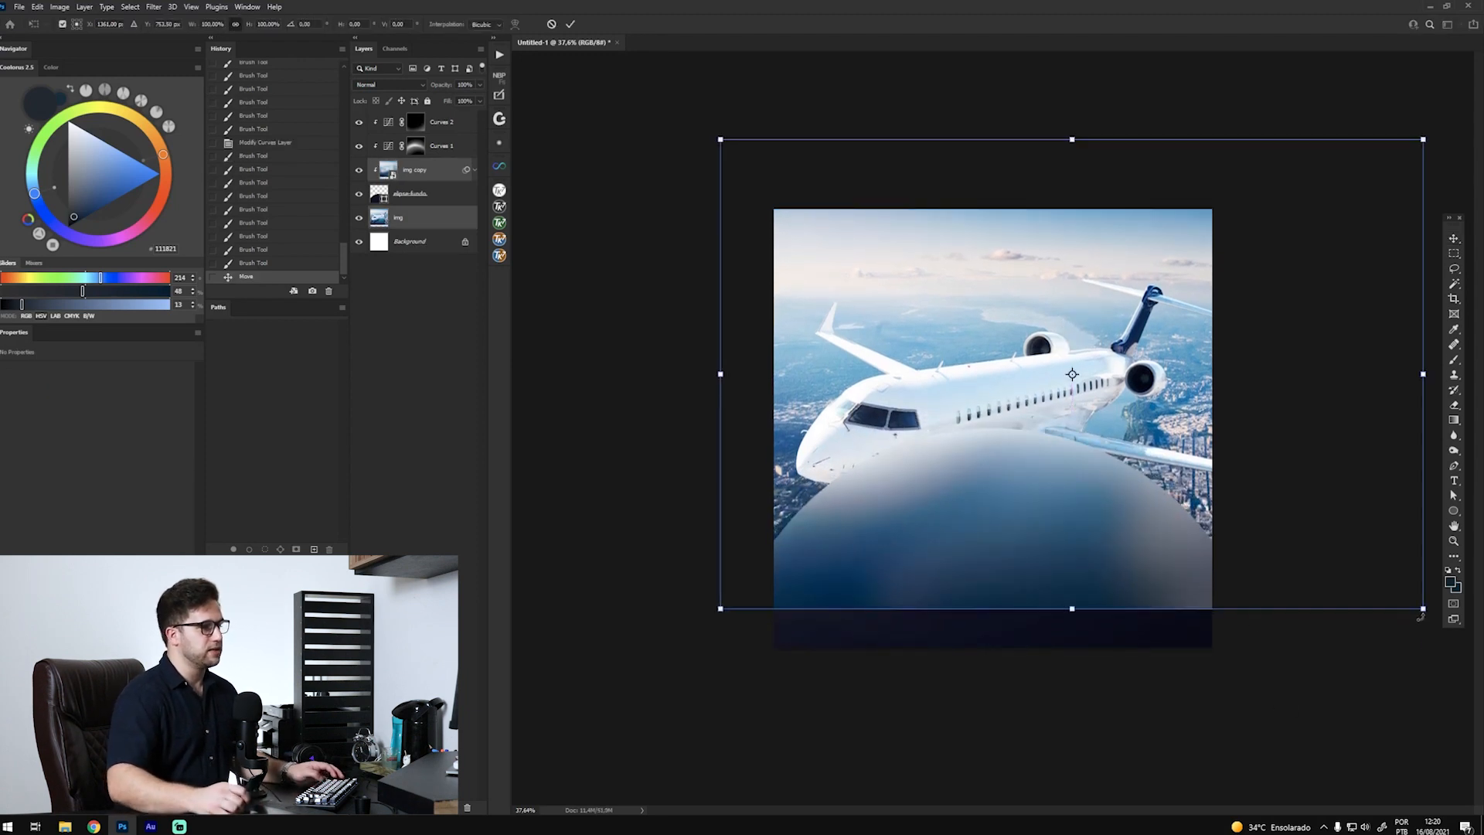
left_click_drag(721, 609, 660, 658)
mouse_move(998, 395)
left_mouse_down()
mouse_move(1028, 395)
mouse_move(920, 390)
mouse_move(1027, 388)
left_mouse_up()
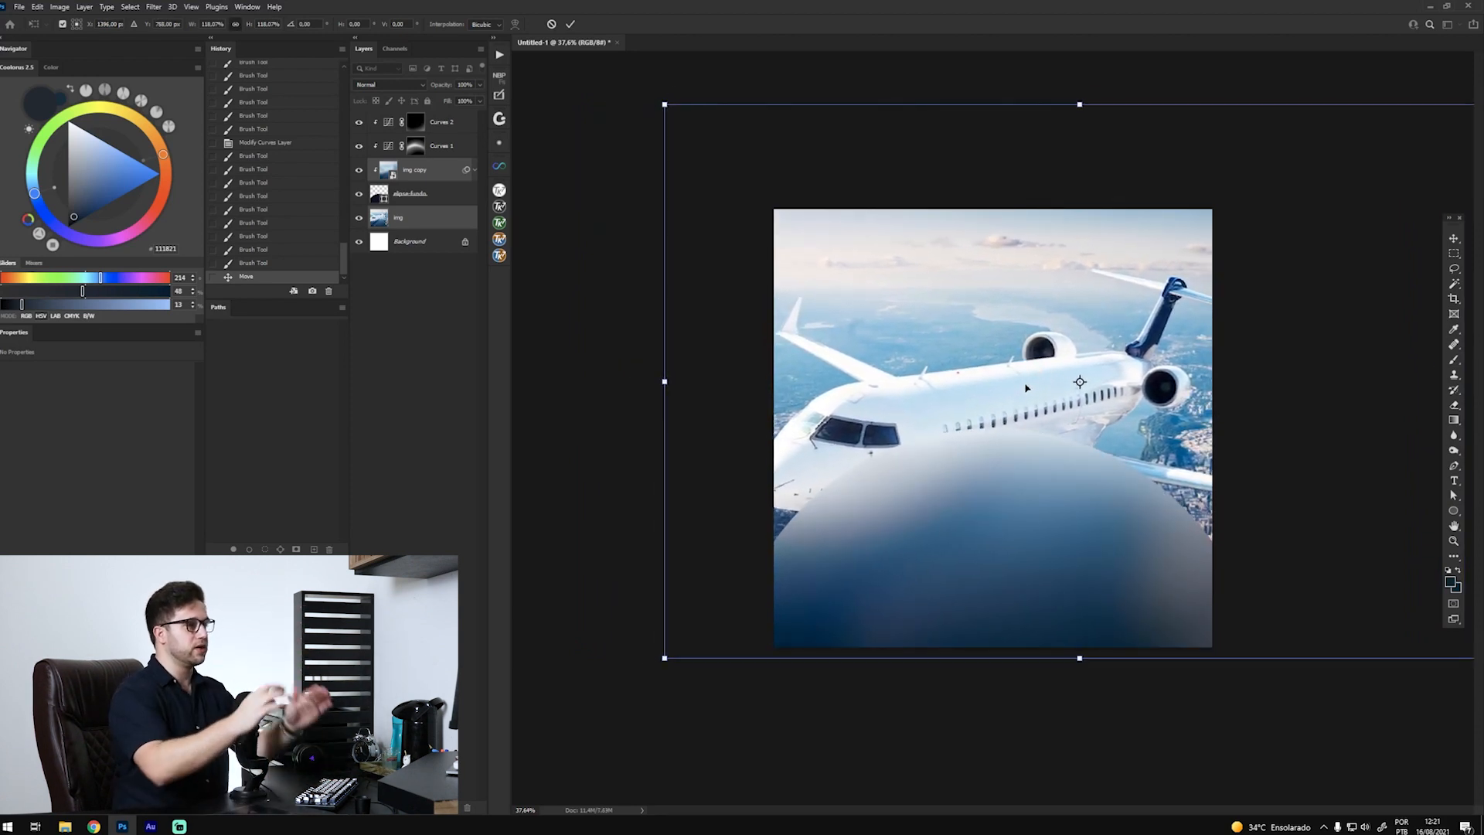
left_click_drag(966, 353, 1000, 387)
key("Return")
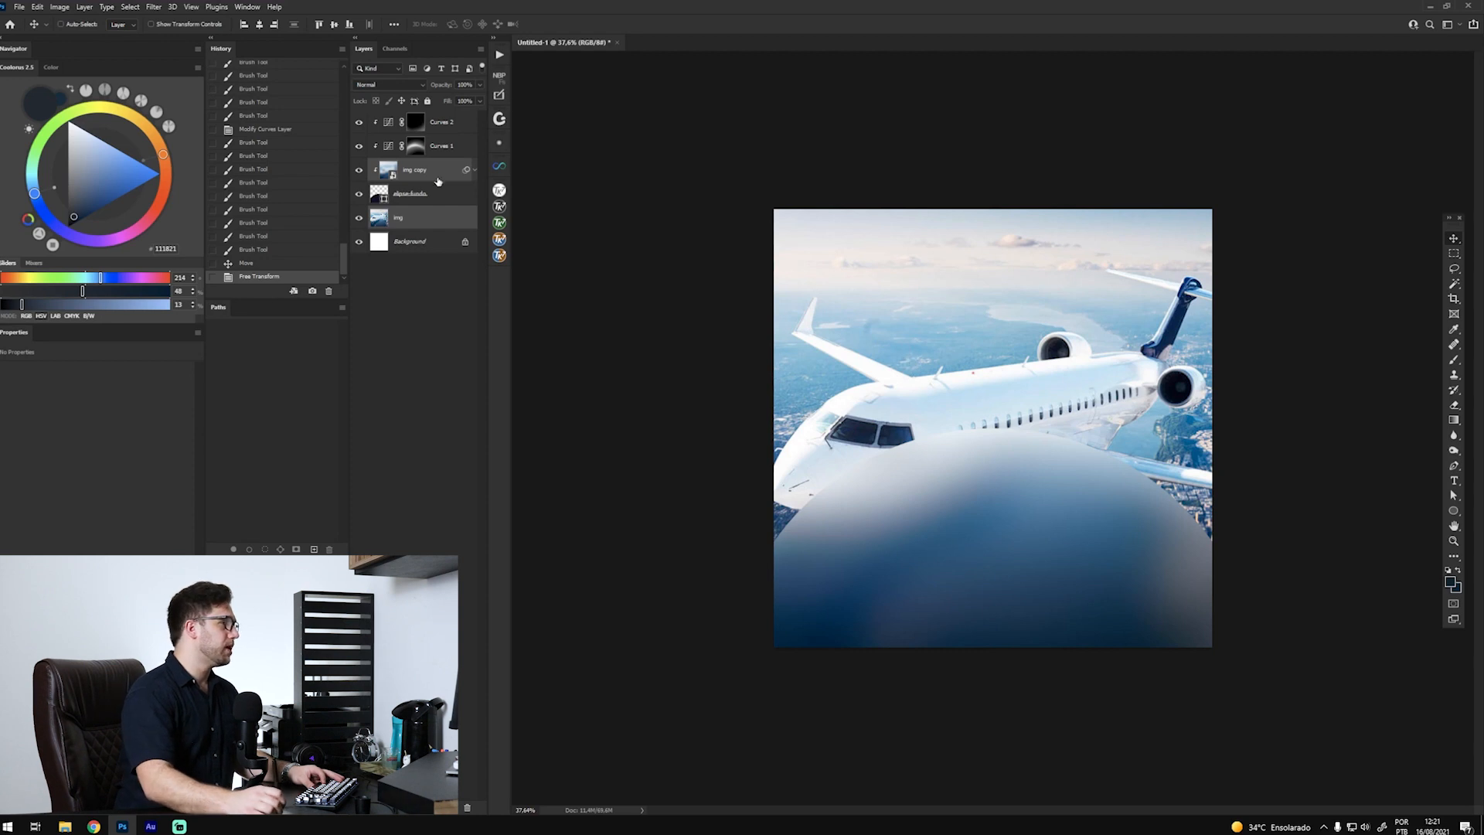
Reselect the img and img copy layers and move them slightly down behind the circle.
left_click(446, 124)
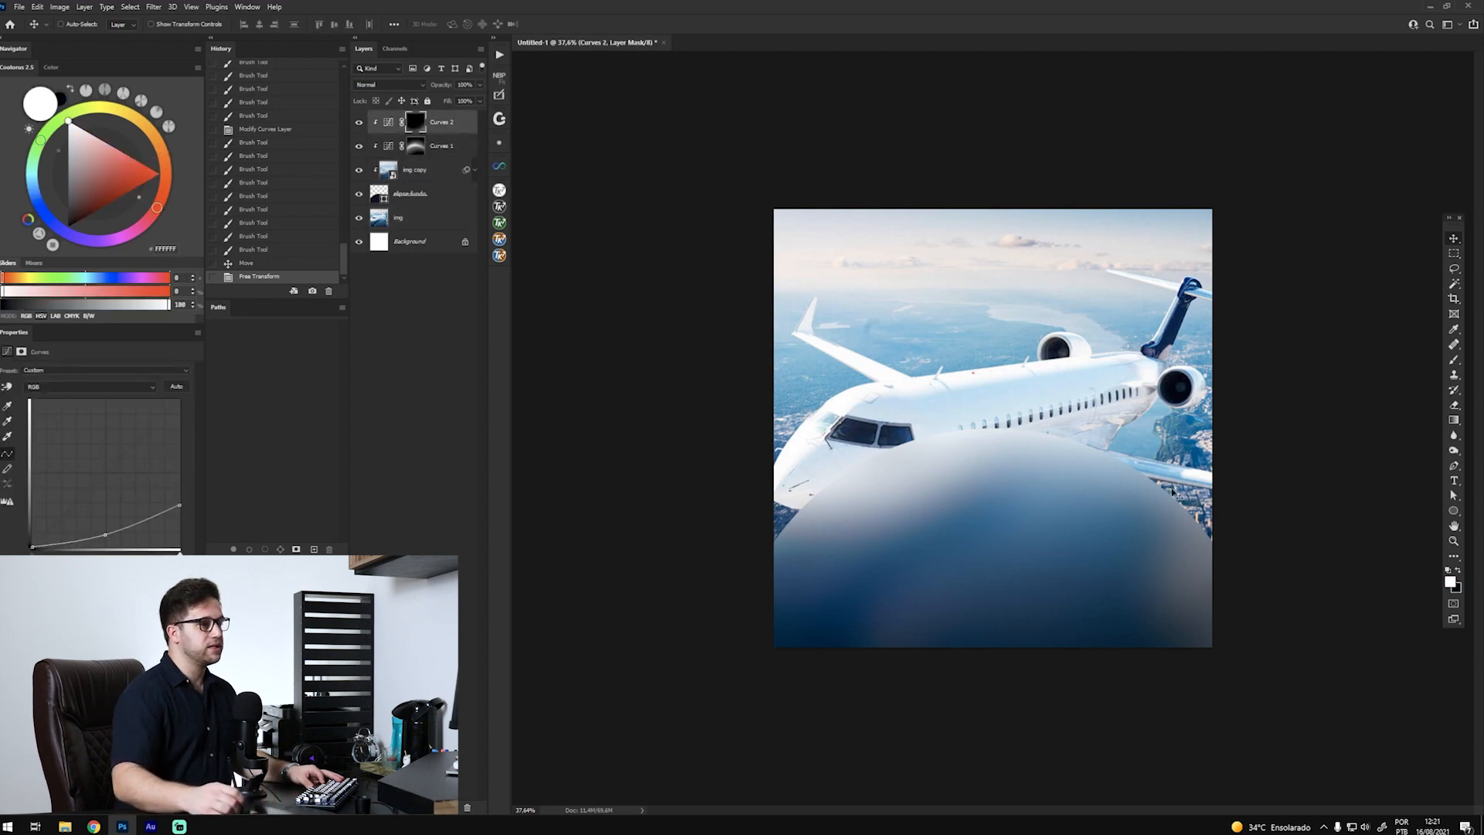
left_click(426, 221)
mouse_move(1110, 382)
left_mouse_down()
mouse_move(1109, 402)
mouse_move(1110, 379)
left_mouse_up()
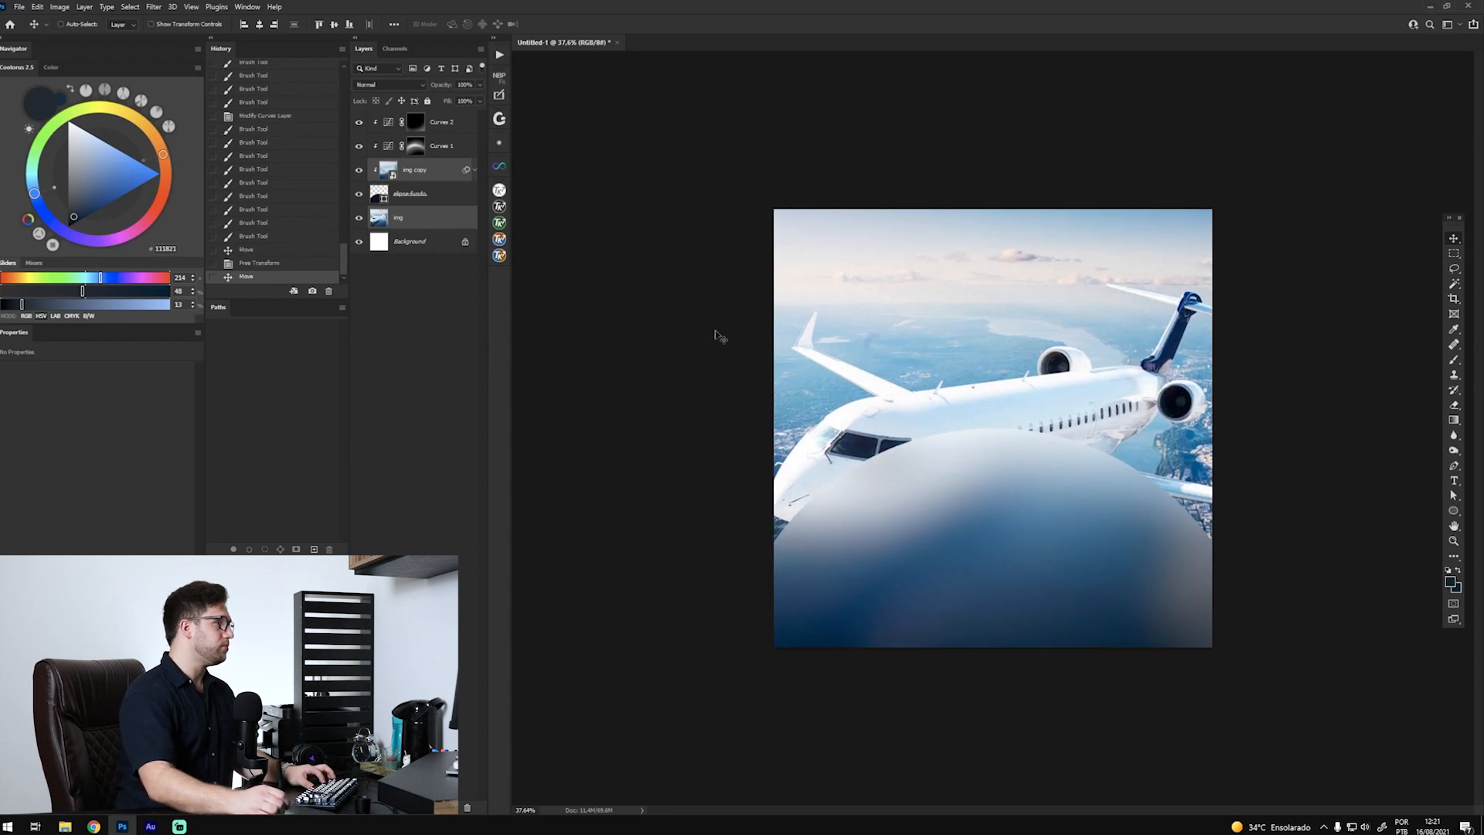
Try shifting the elipse-fundo circle slightly up and to the right, and undo the move.
left_click(419, 195)
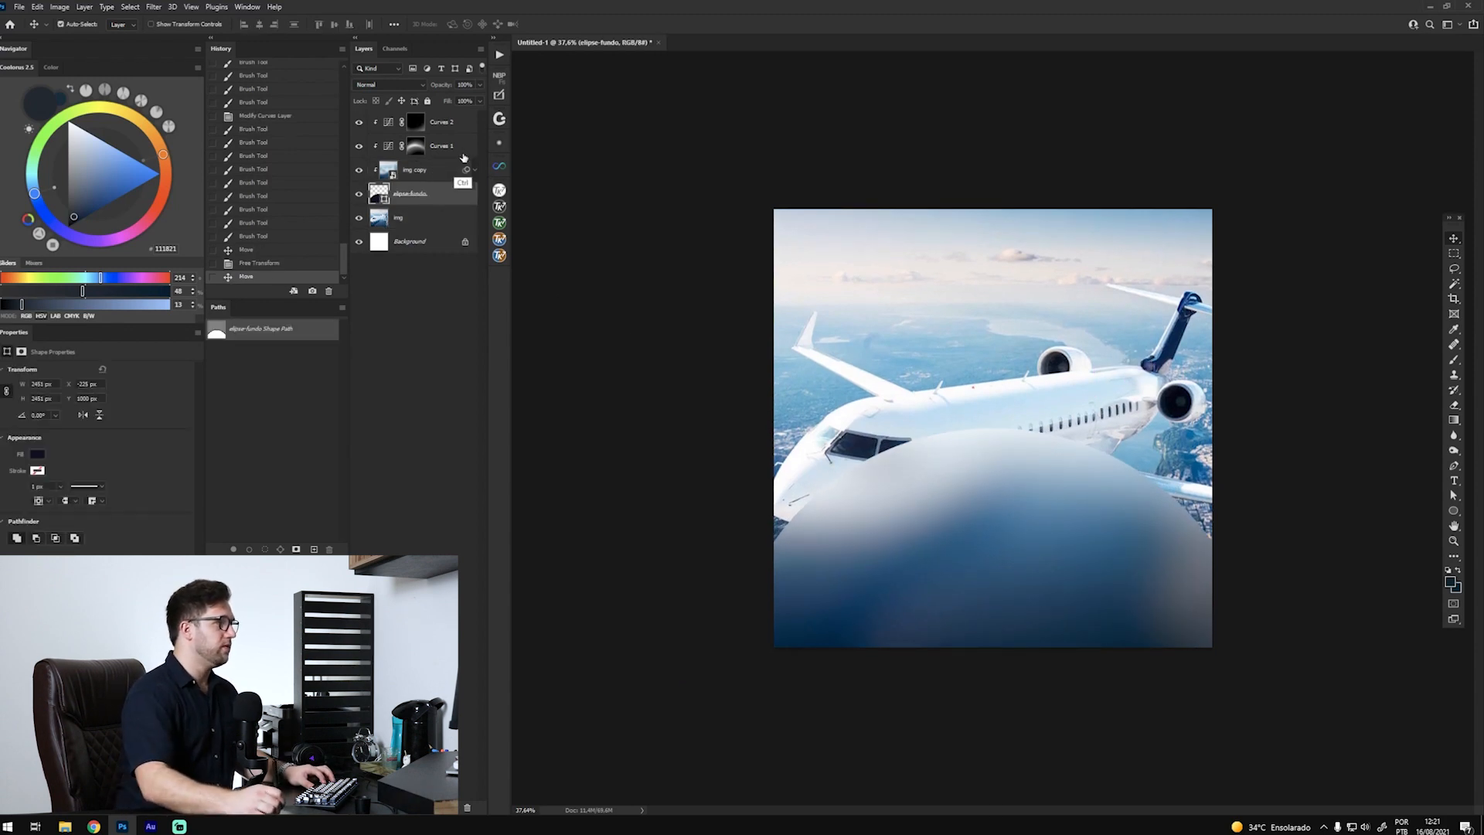
left_click_drag(928, 603, 1028, 583)
key("ctrl+z")
Add a white text layer reading "Avião bonitão" above the Curves 2 layer, placed over the blurred circle.
left_click(453, 116)
key("t")
left_click(927, 545)
type("Avião")
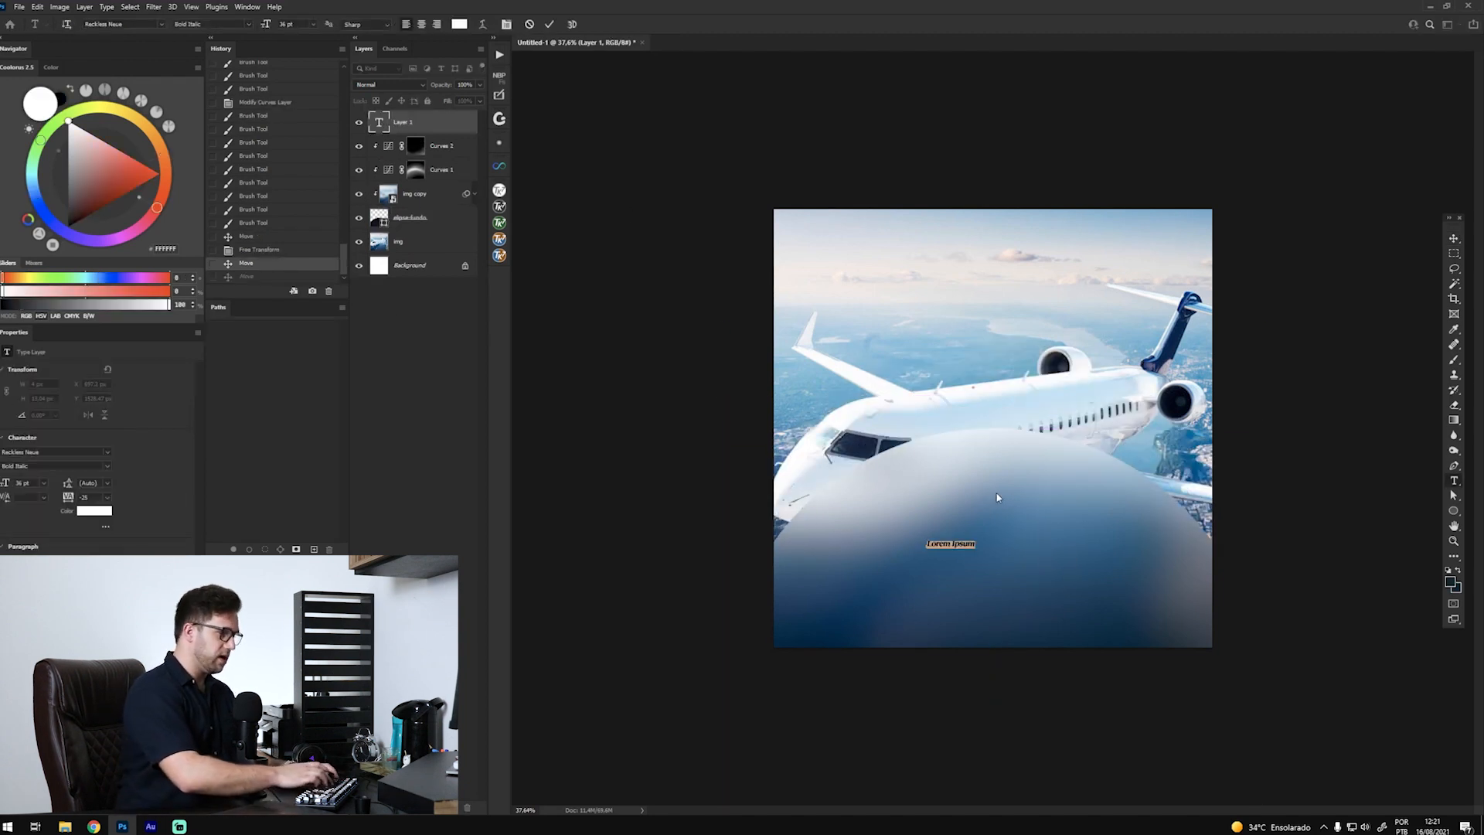
type(" bonit")
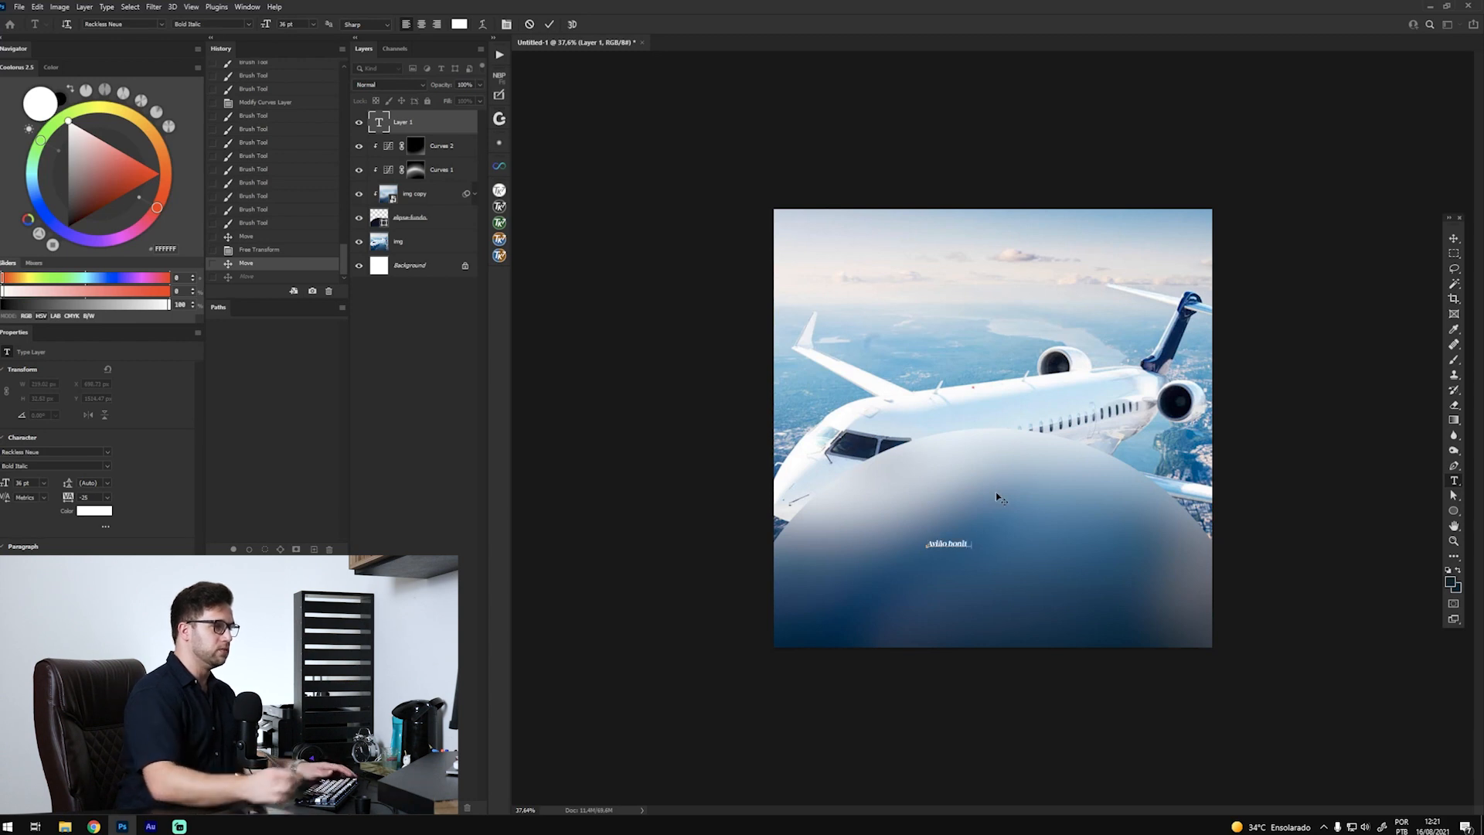
type("ão")
key("ctrl+Return")
Enlarge the Avião bonitão text to about half the canvas width and centre it in the upper part of the circle.
key("ctrl+t")
left_click_drag(1045, 504, 1091, 484)
key("Return")
key("v")
left_click_drag(1015, 539, 1100, 487)
key("ctrl+t")
key("Return")
left_click_drag(1023, 514, 1026, 493)
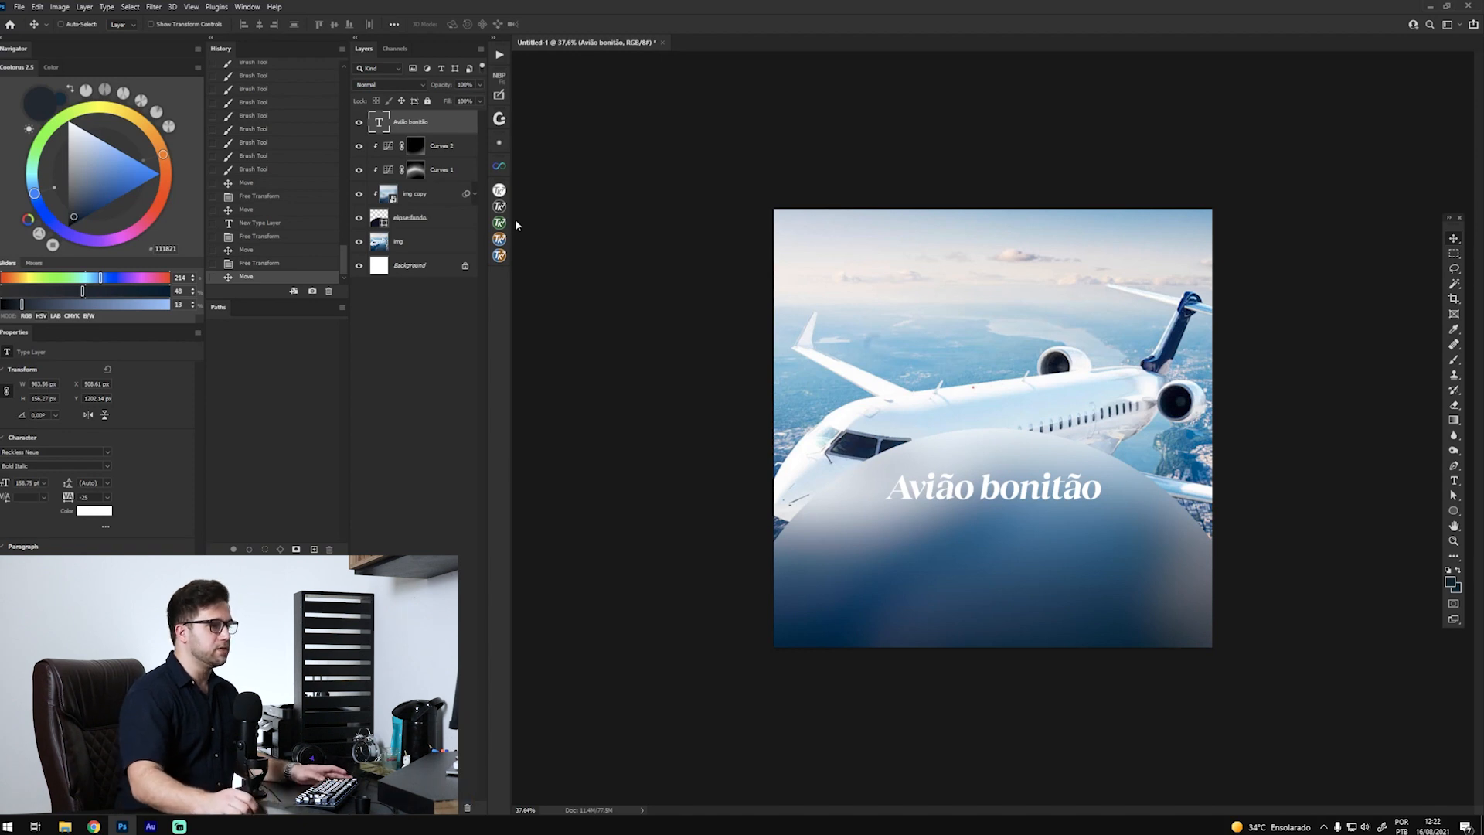
Add a Multiply drop shadow to the Avião bonitão text with 22% opacity and 15 px distance.
key("F2")
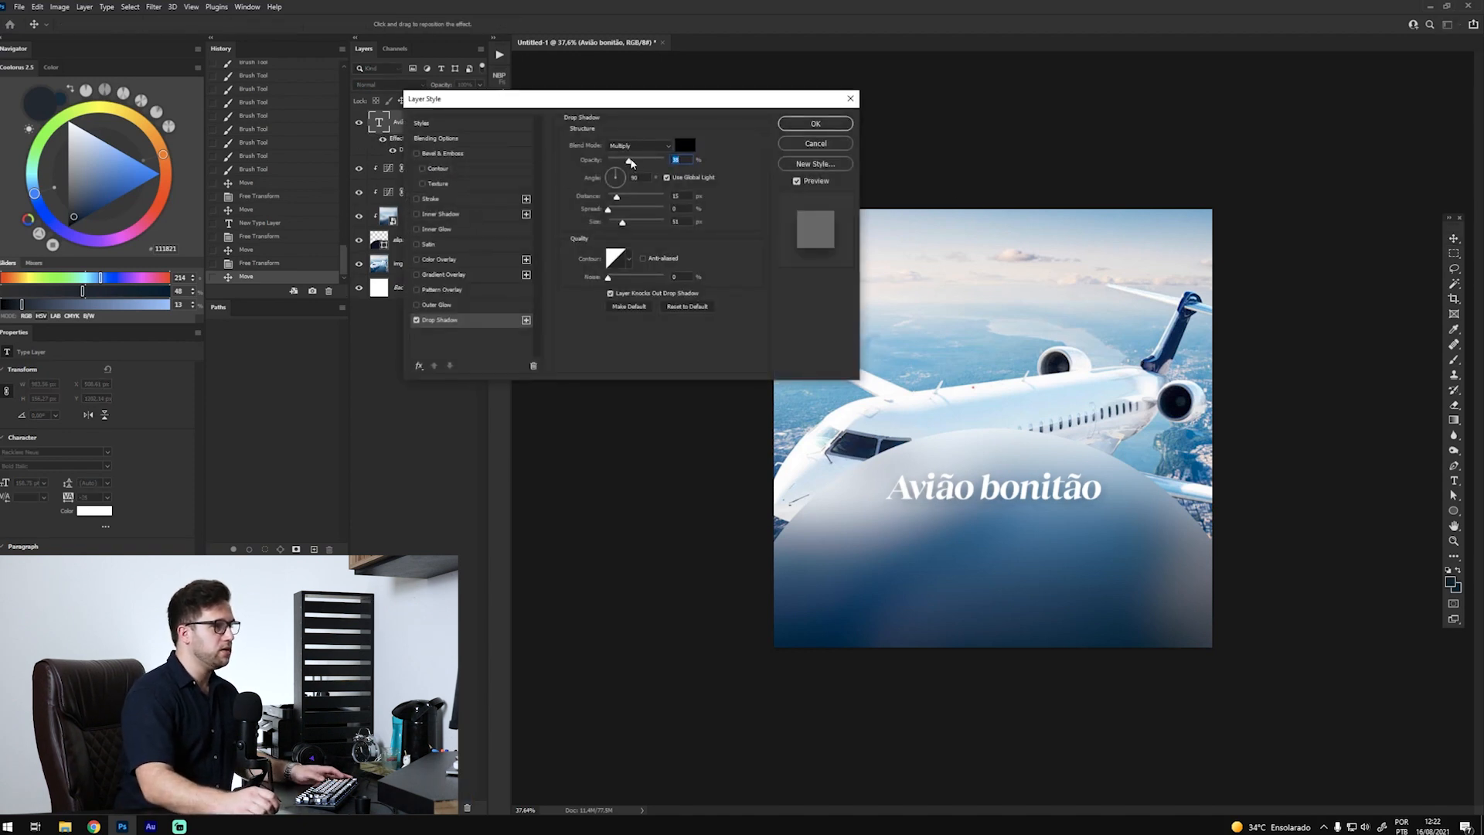
left_click_drag(631, 163, 616, 164)
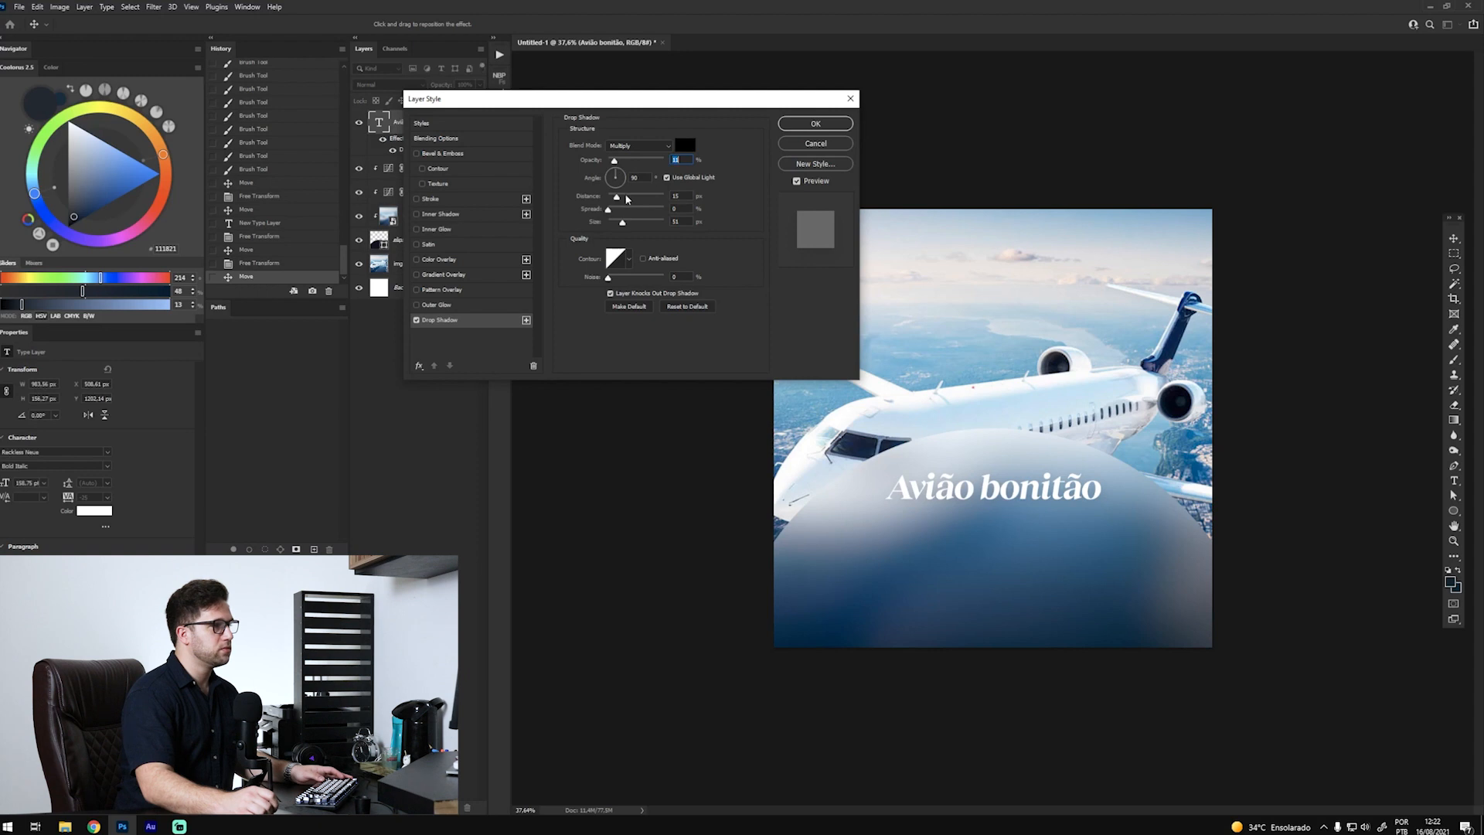
left_click_drag(624, 200, 616, 200)
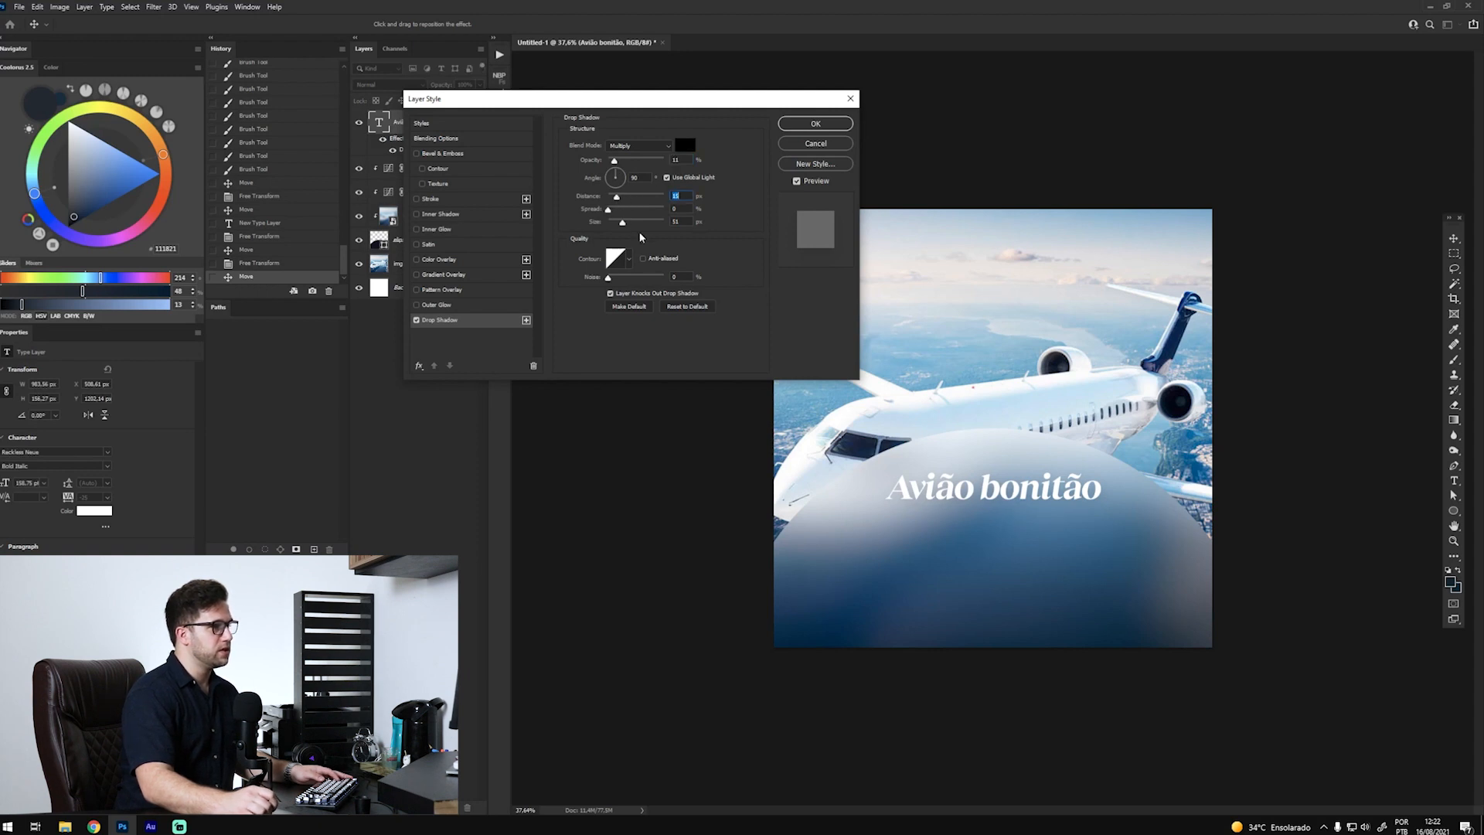
mouse_move(626, 163)
left_mouse_down()
mouse_move(661, 164)
mouse_move(628, 170)
left_mouse_up()
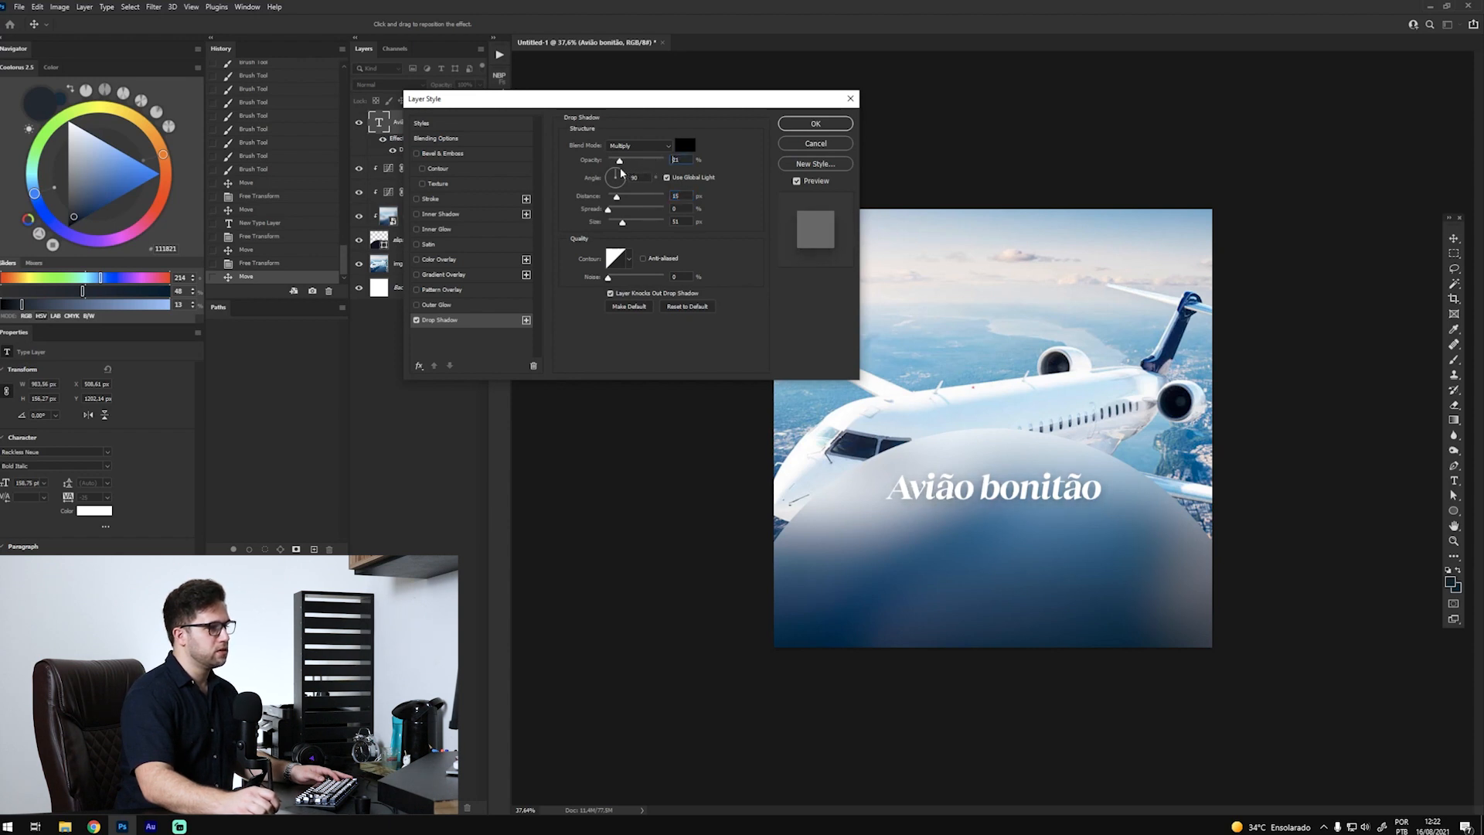
left_click_drag(623, 173, 621, 171)
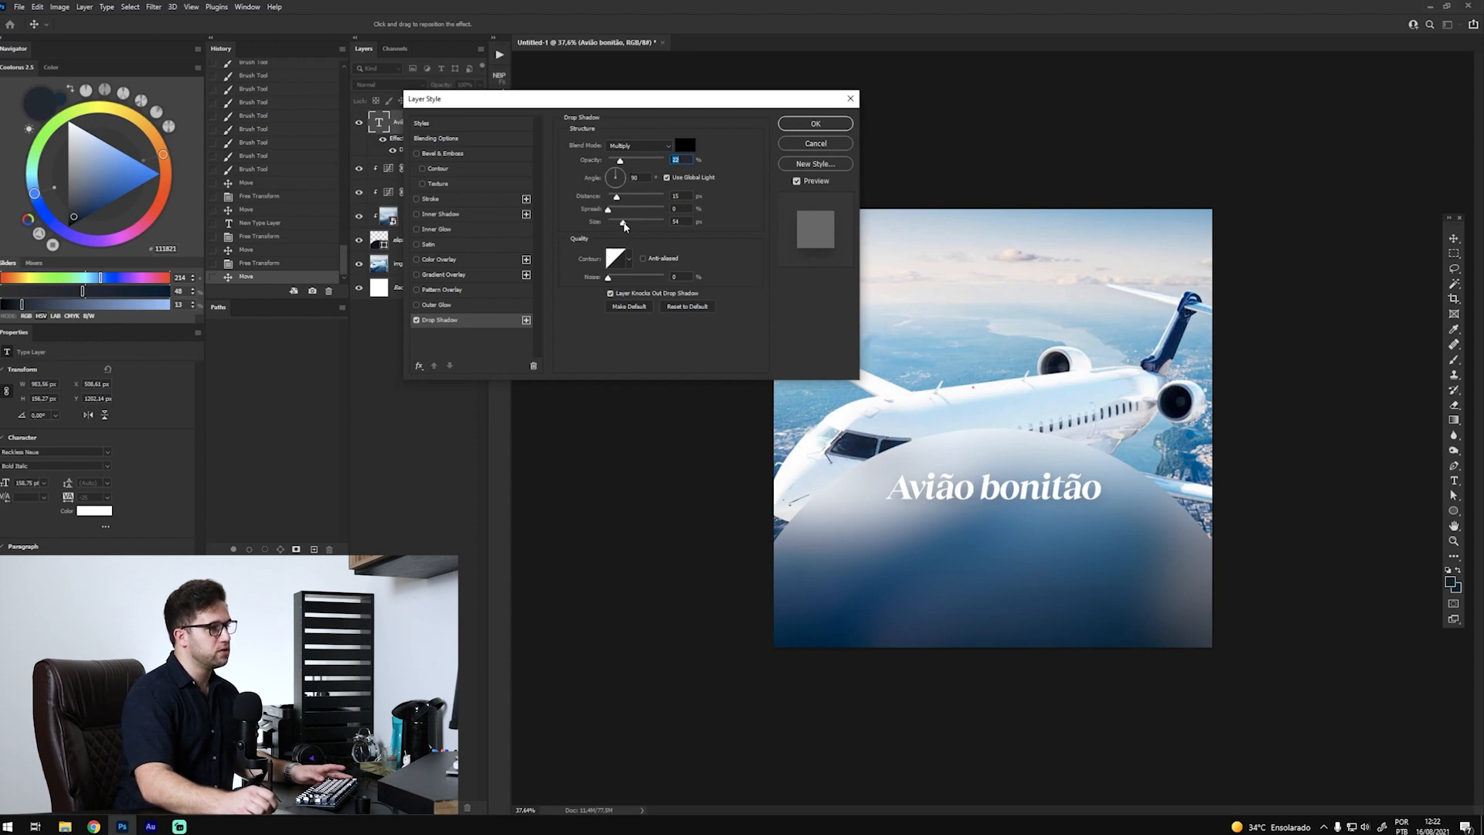
Reduce the text drop shadow's size to 0 px for a hard edge and apply the layer style.
left_click_drag(624, 225, 617, 225)
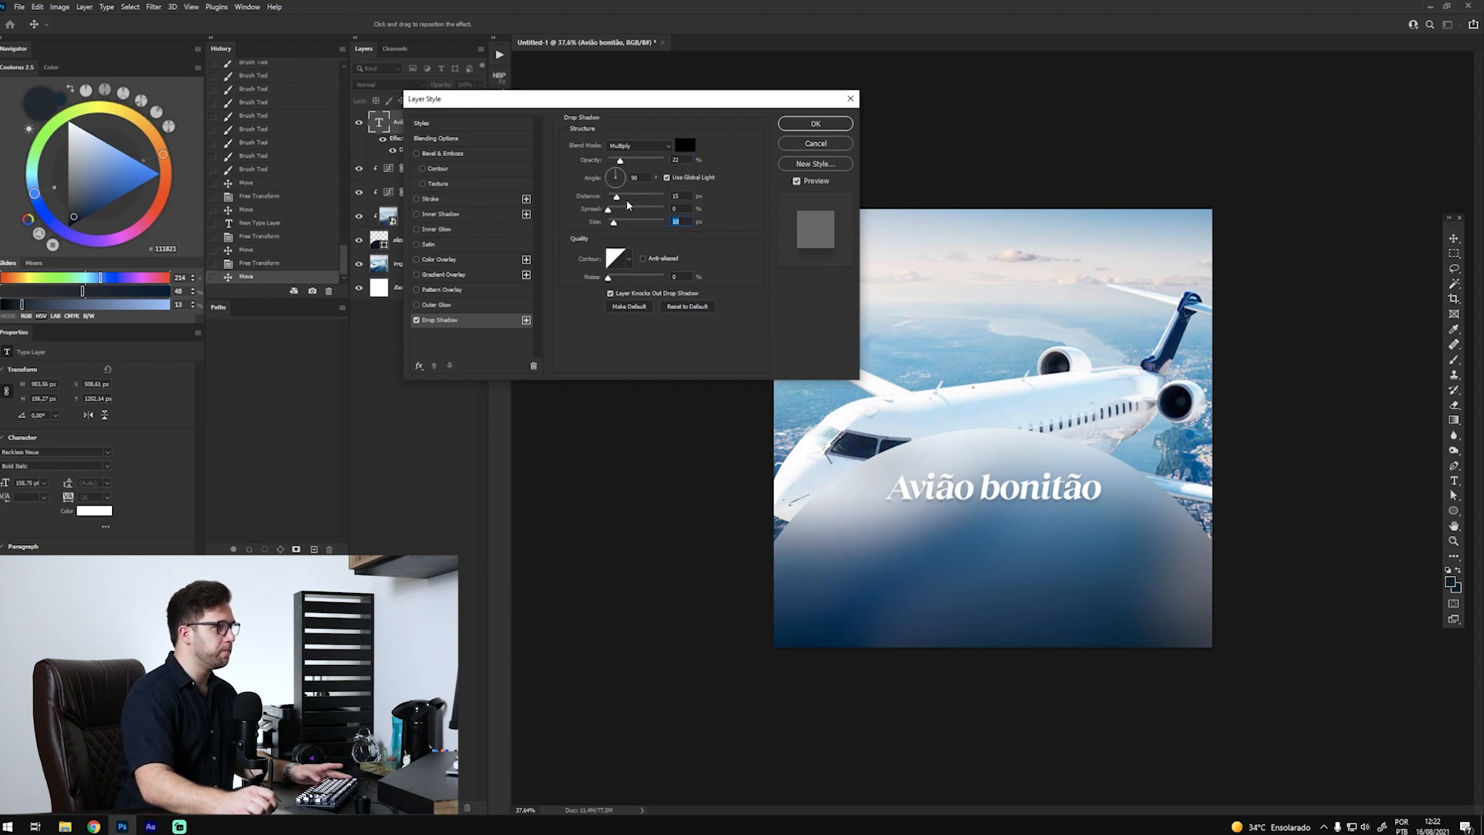
left_click(678, 195)
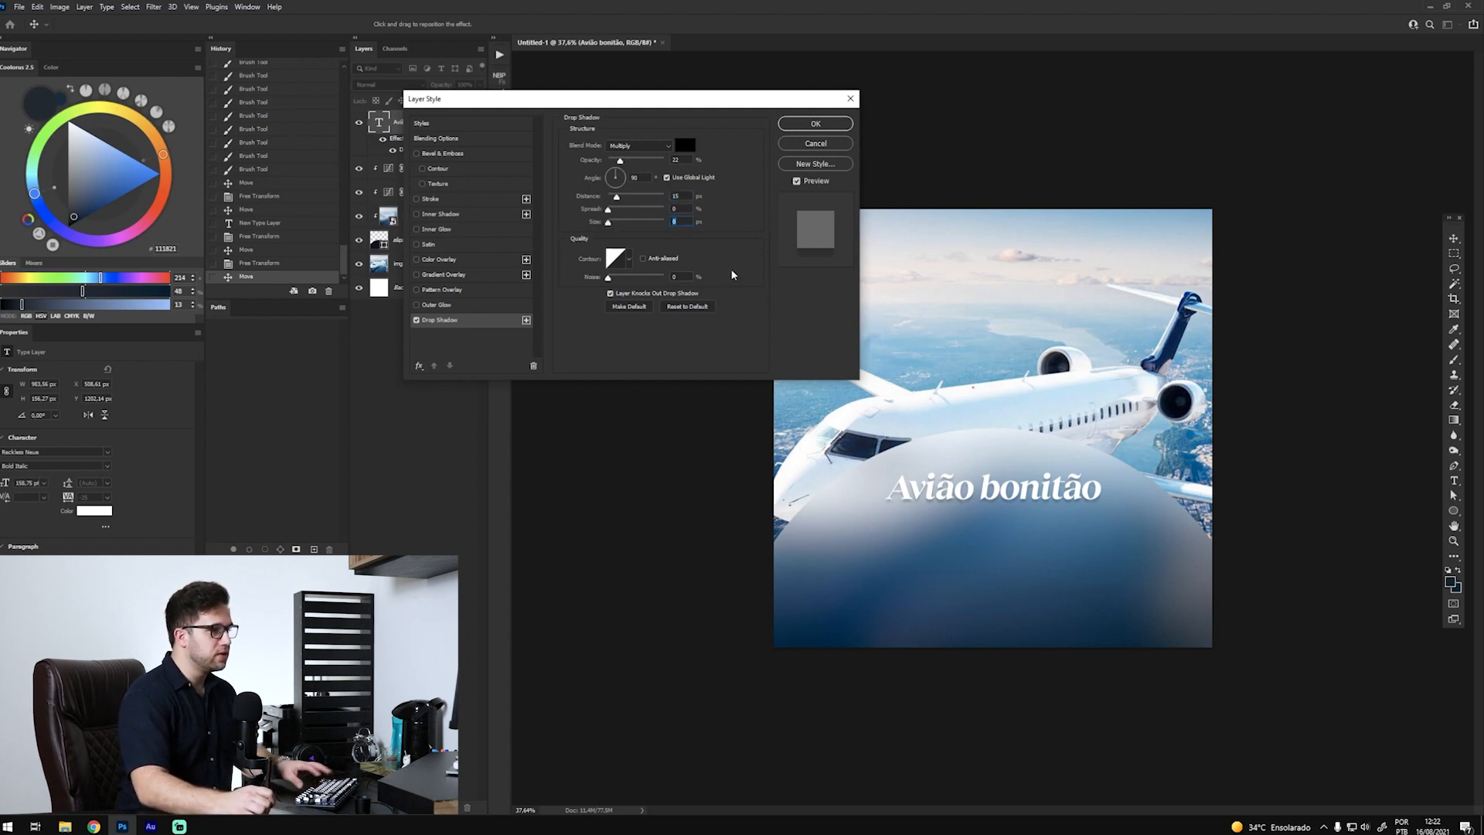
key("ctrl+plus")
key("ctrl+plus")
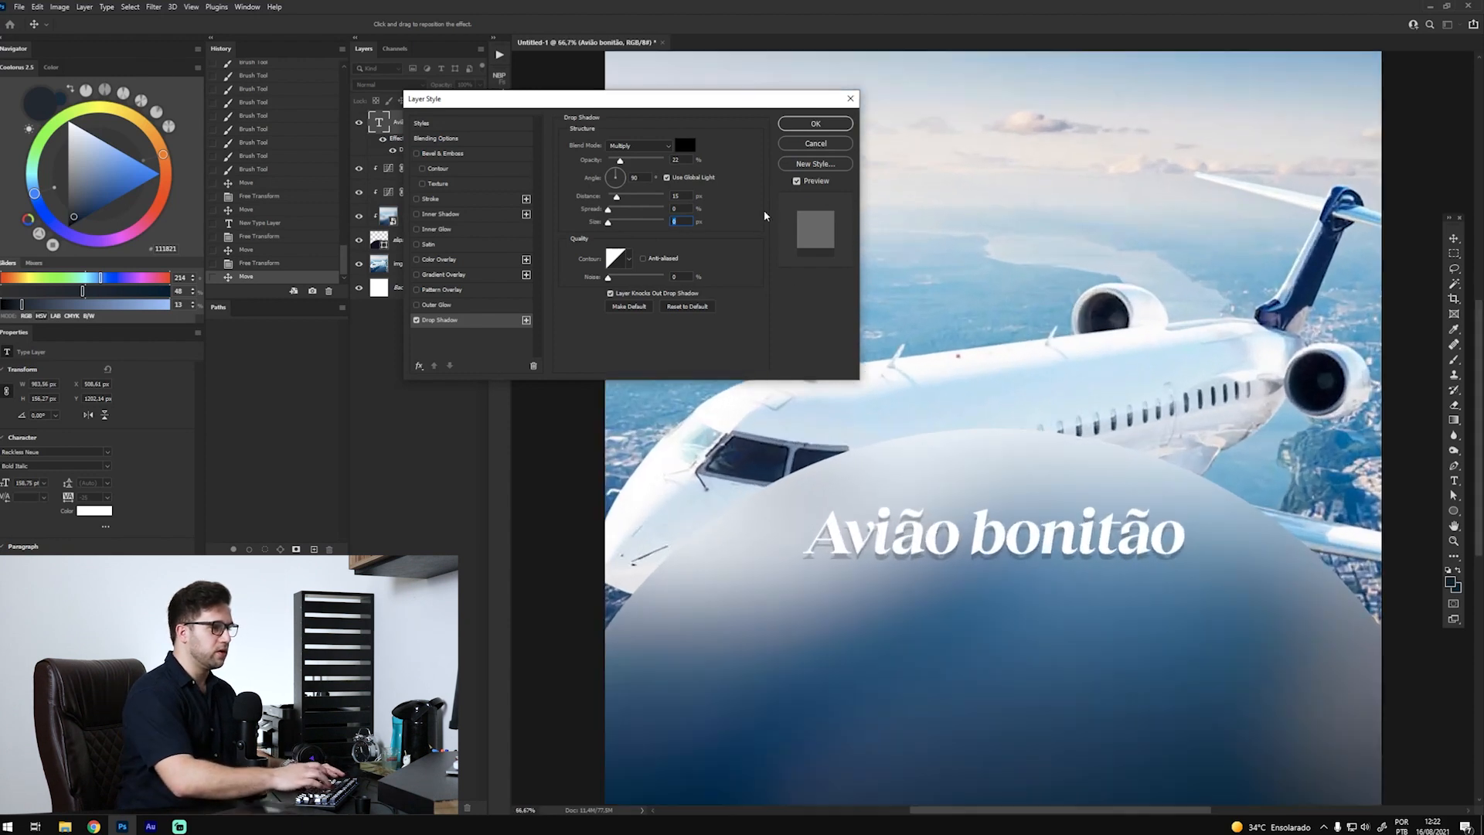
key("ctrl+plus")
key("ctrl+plus")
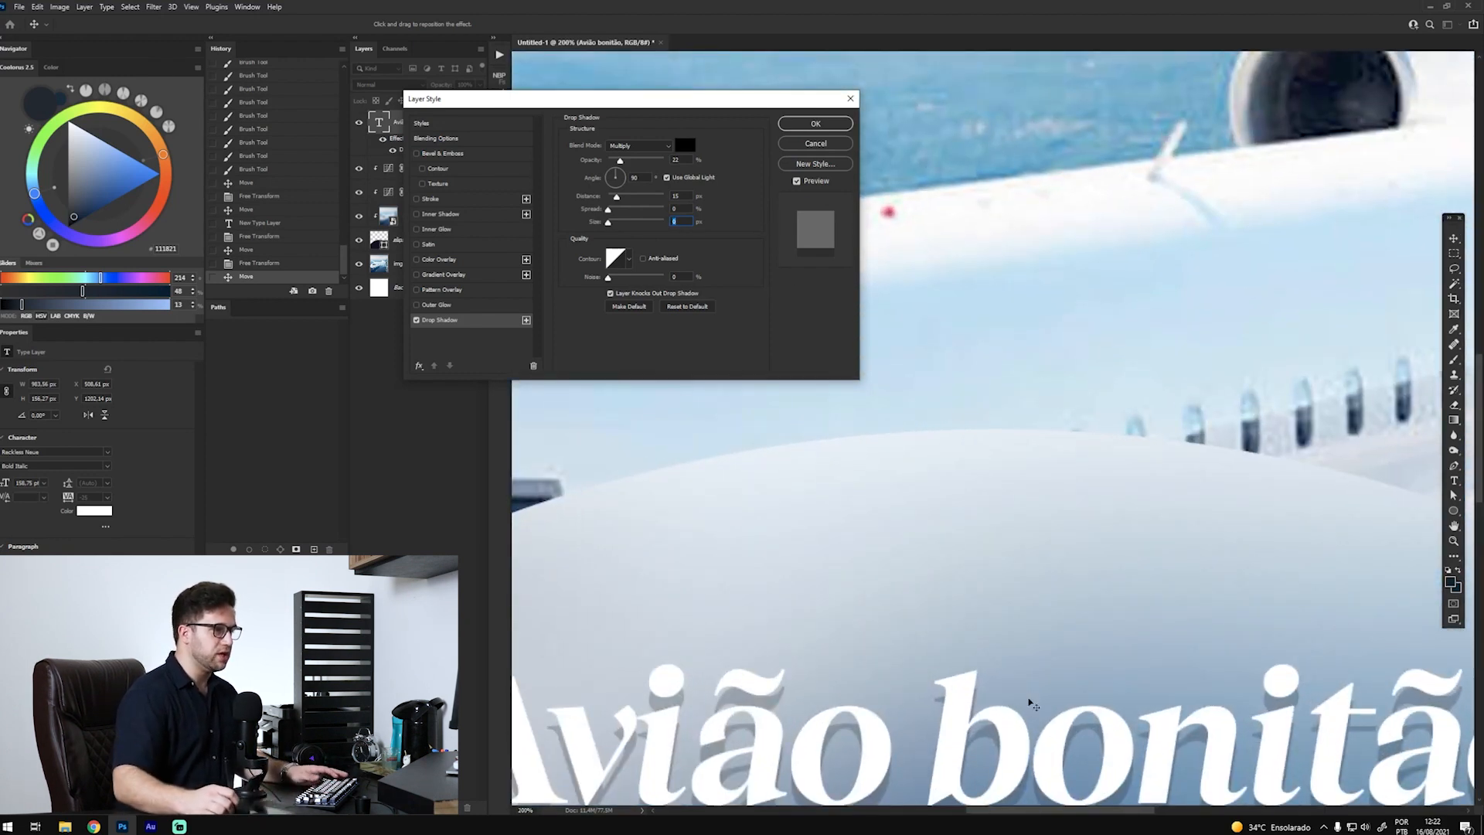
left_click(832, 129)
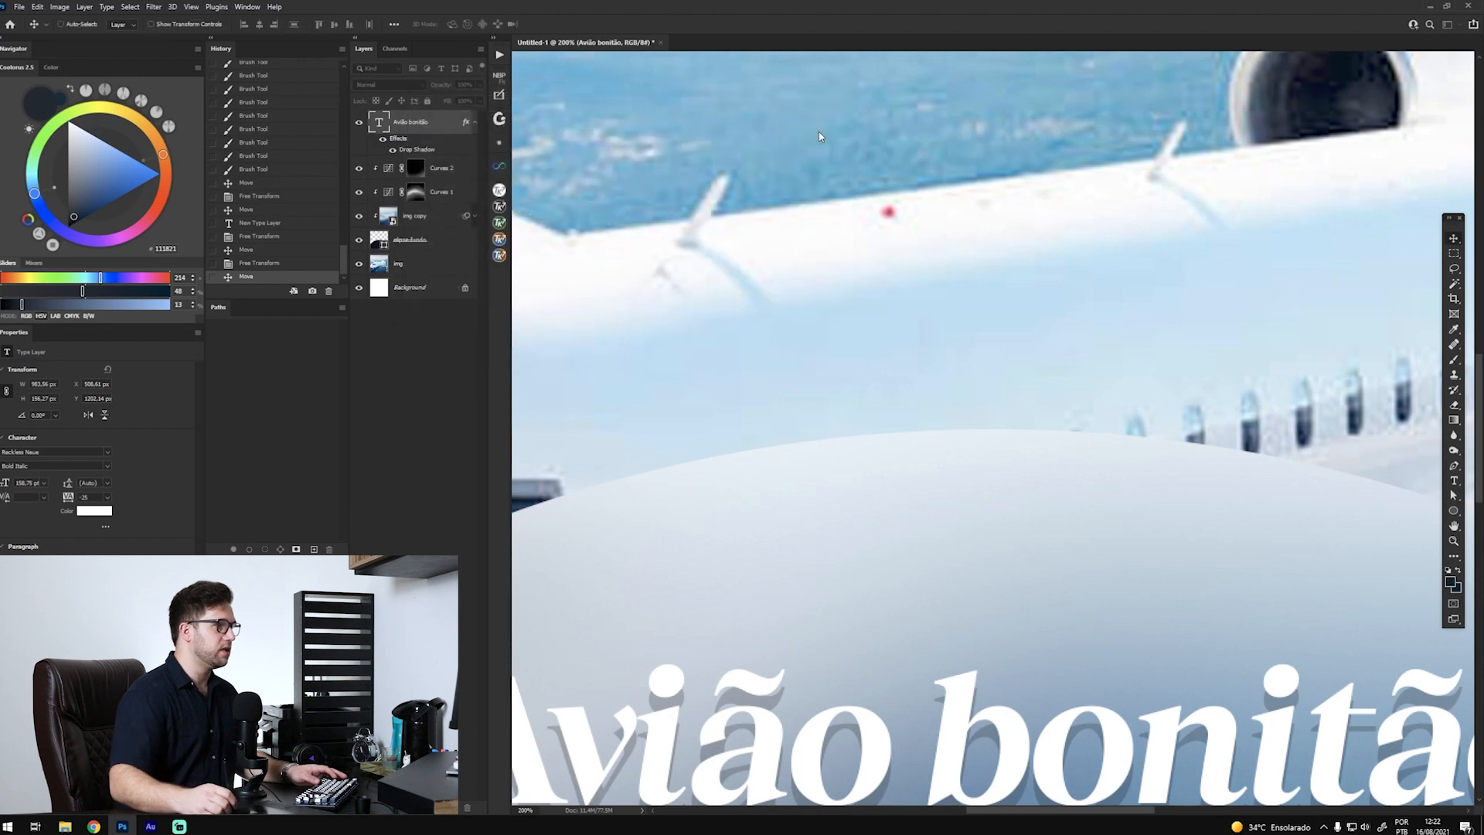
Edit the text's drop shadow again, raising its size slightly and setting its distance to 2 px.
left_click_drag(1025, 665, 1022, 347)
left_click_drag(650, 351, 936, 420)
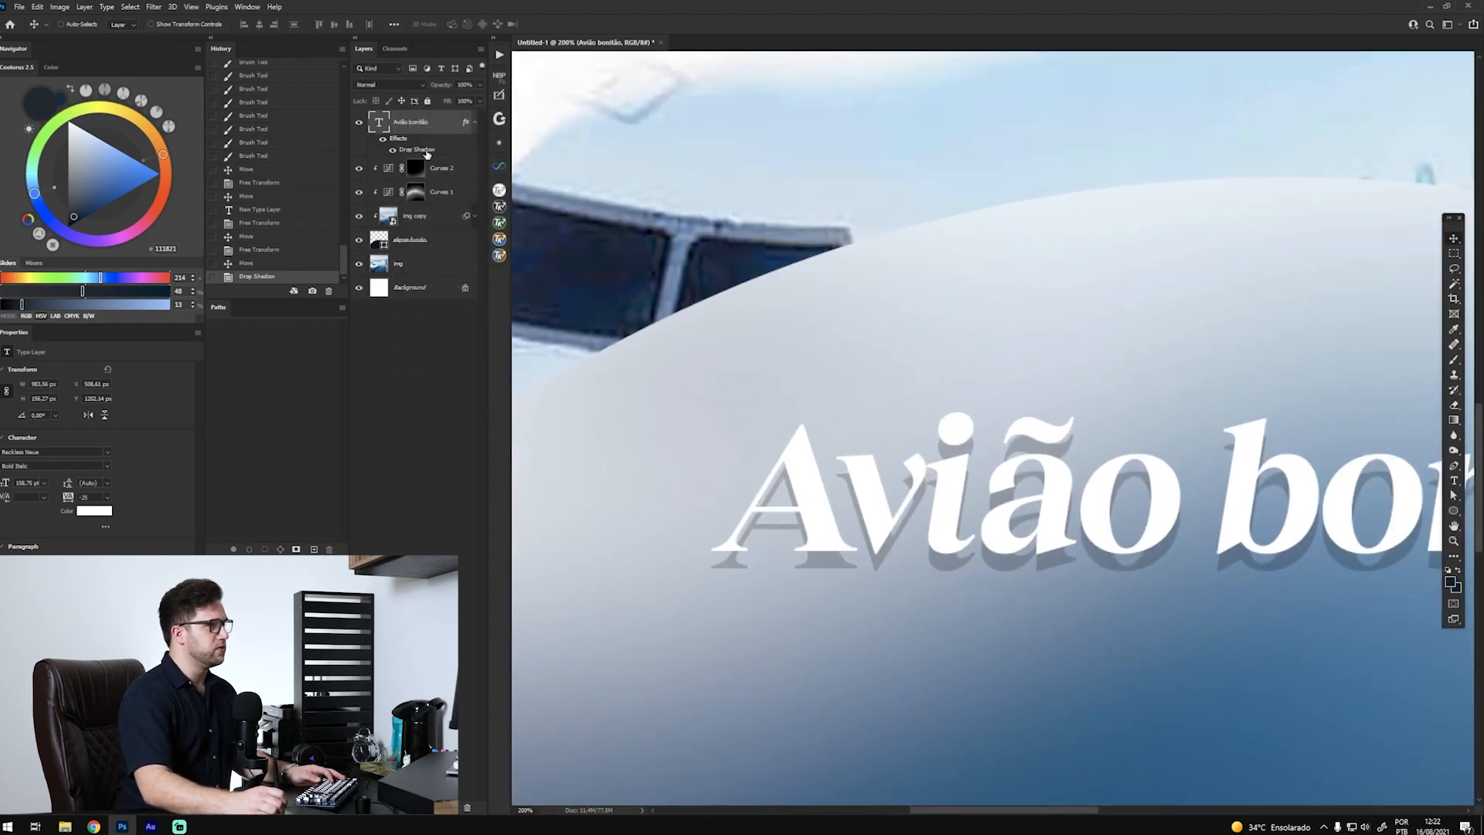
double_click(427, 154)
left_click_drag(531, 92, 642, 78)
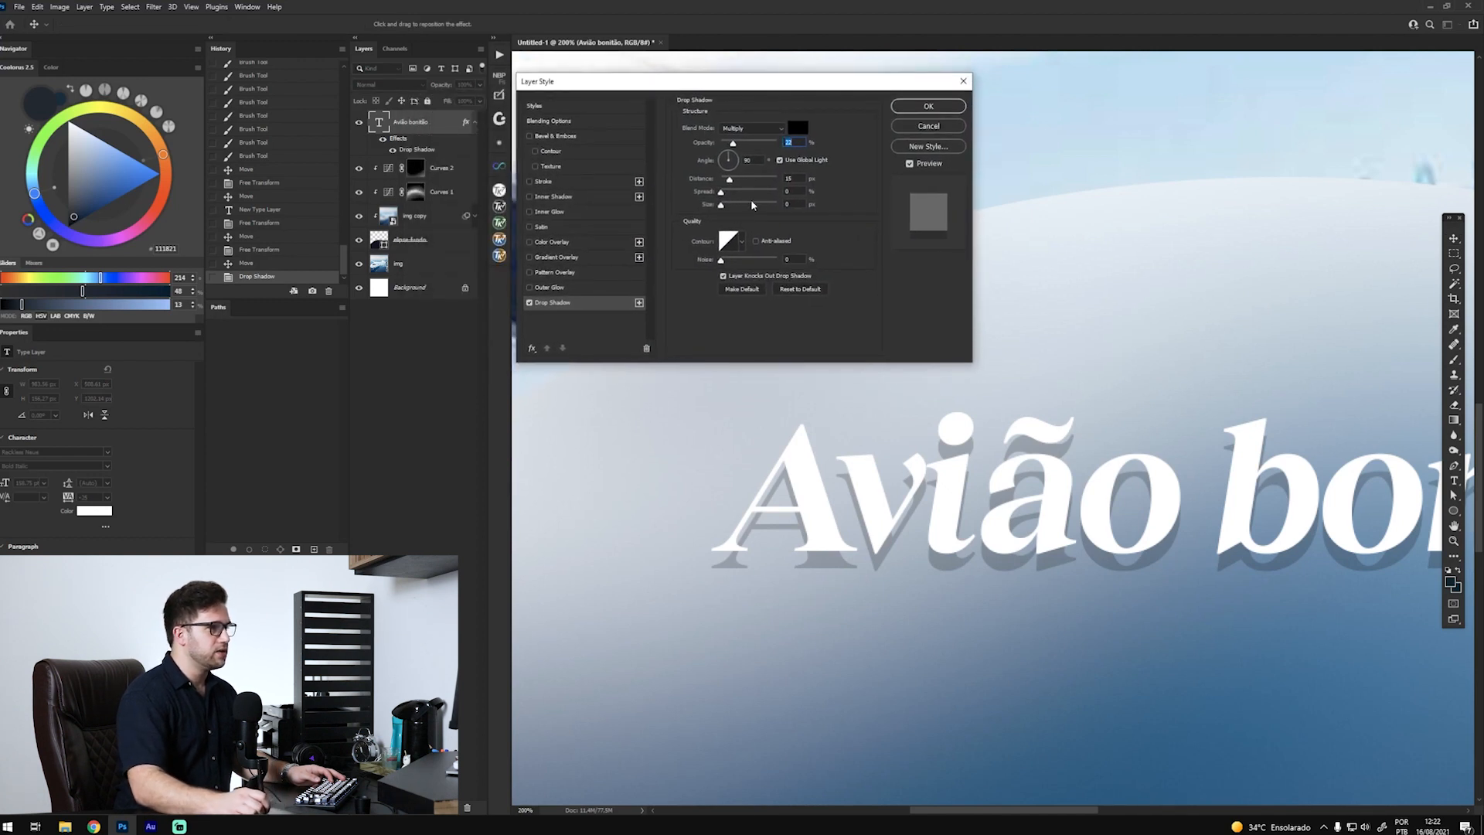
key("Up")
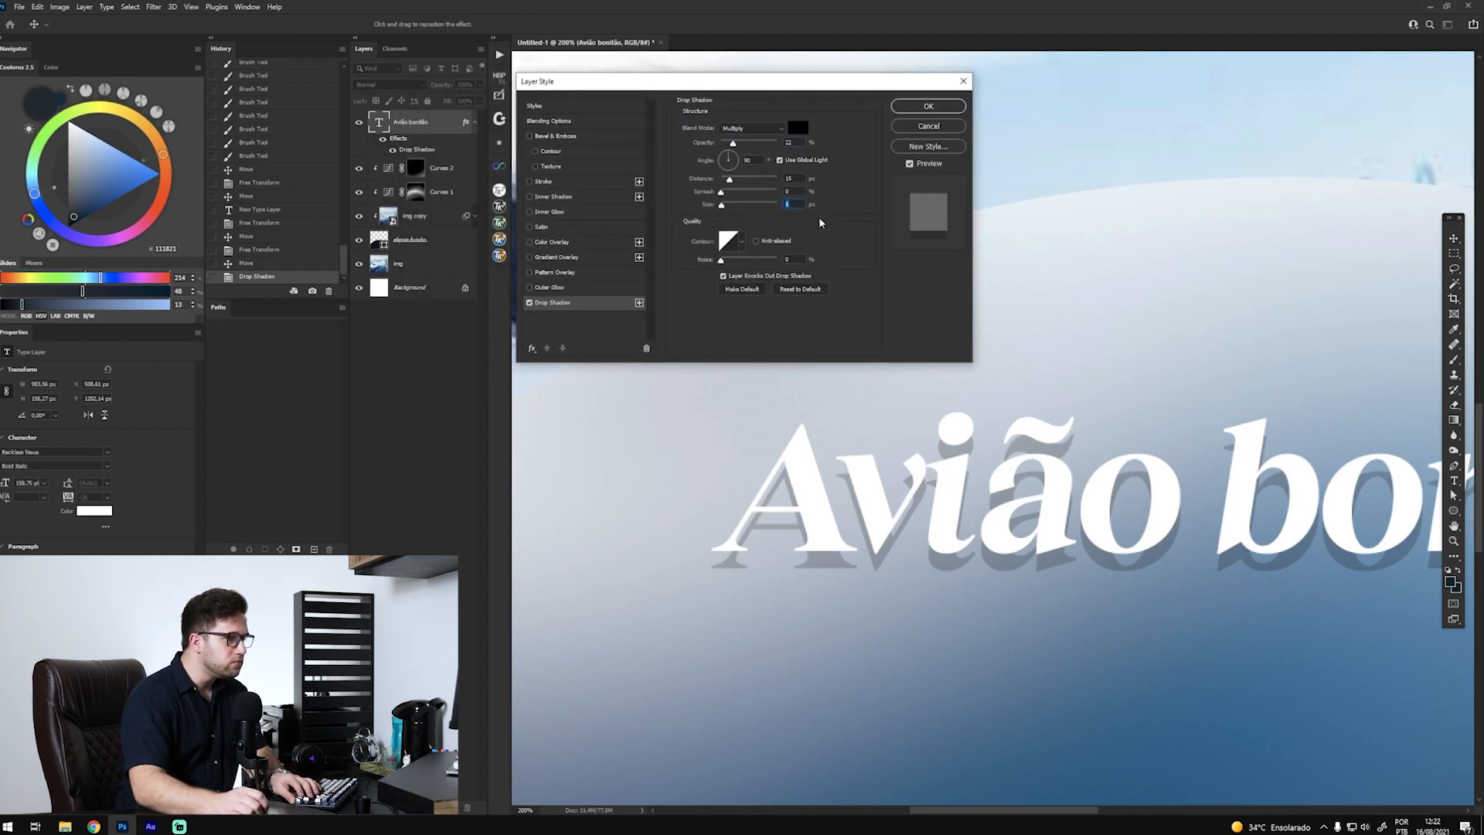
left_click(799, 179)
key("shift+Down")
key("Down")
key("Down")
key("Down")
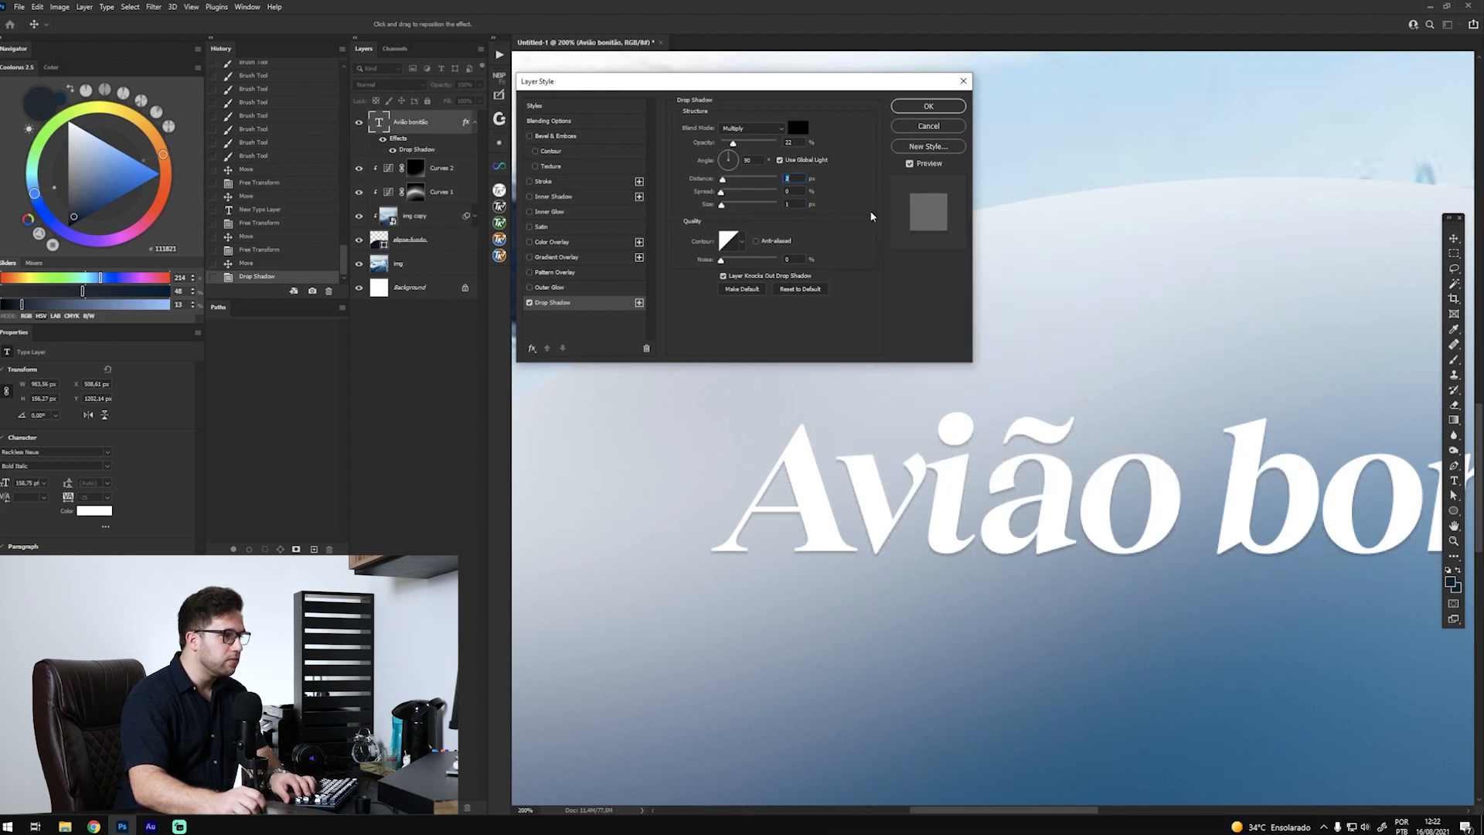
Increase the shadow's opacity and recolour it with a blue sampled from the circle and darkened to a deep navy.
mouse_move(735, 144)
left_mouse_down()
mouse_move(759, 145)
mouse_move(743, 147)
left_mouse_up()
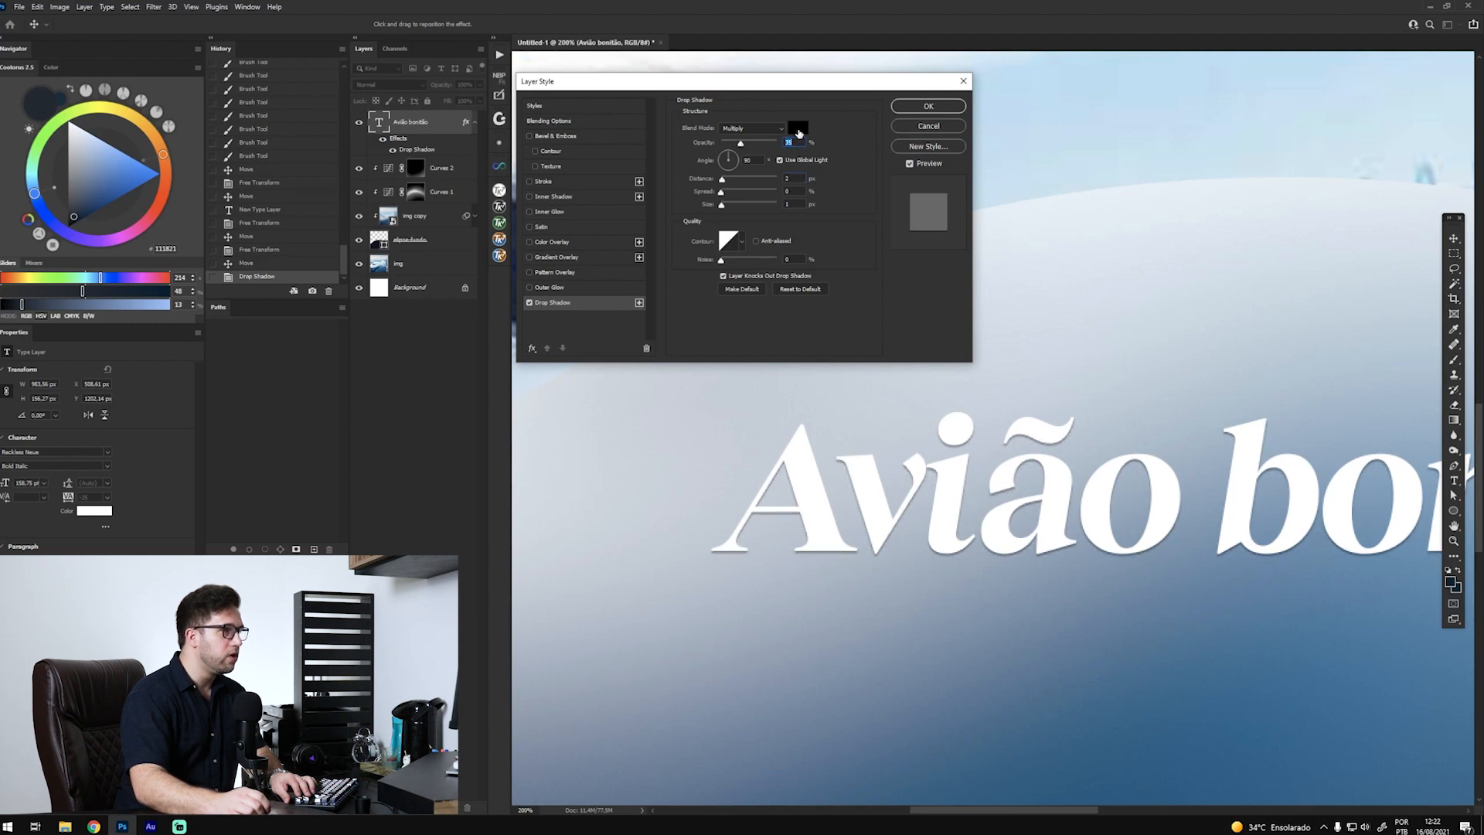
left_click(796, 130)
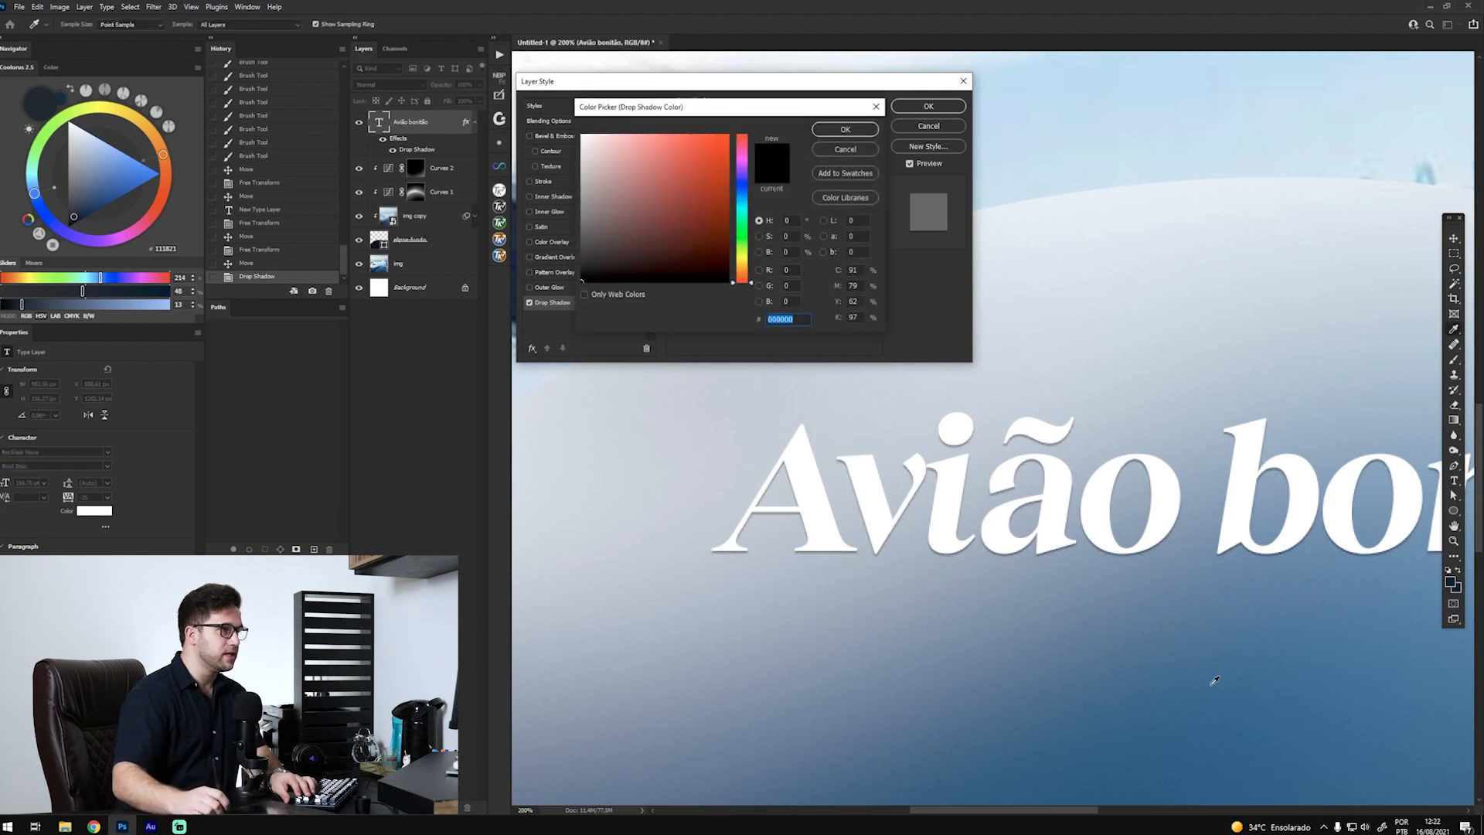
left_click(1235, 688)
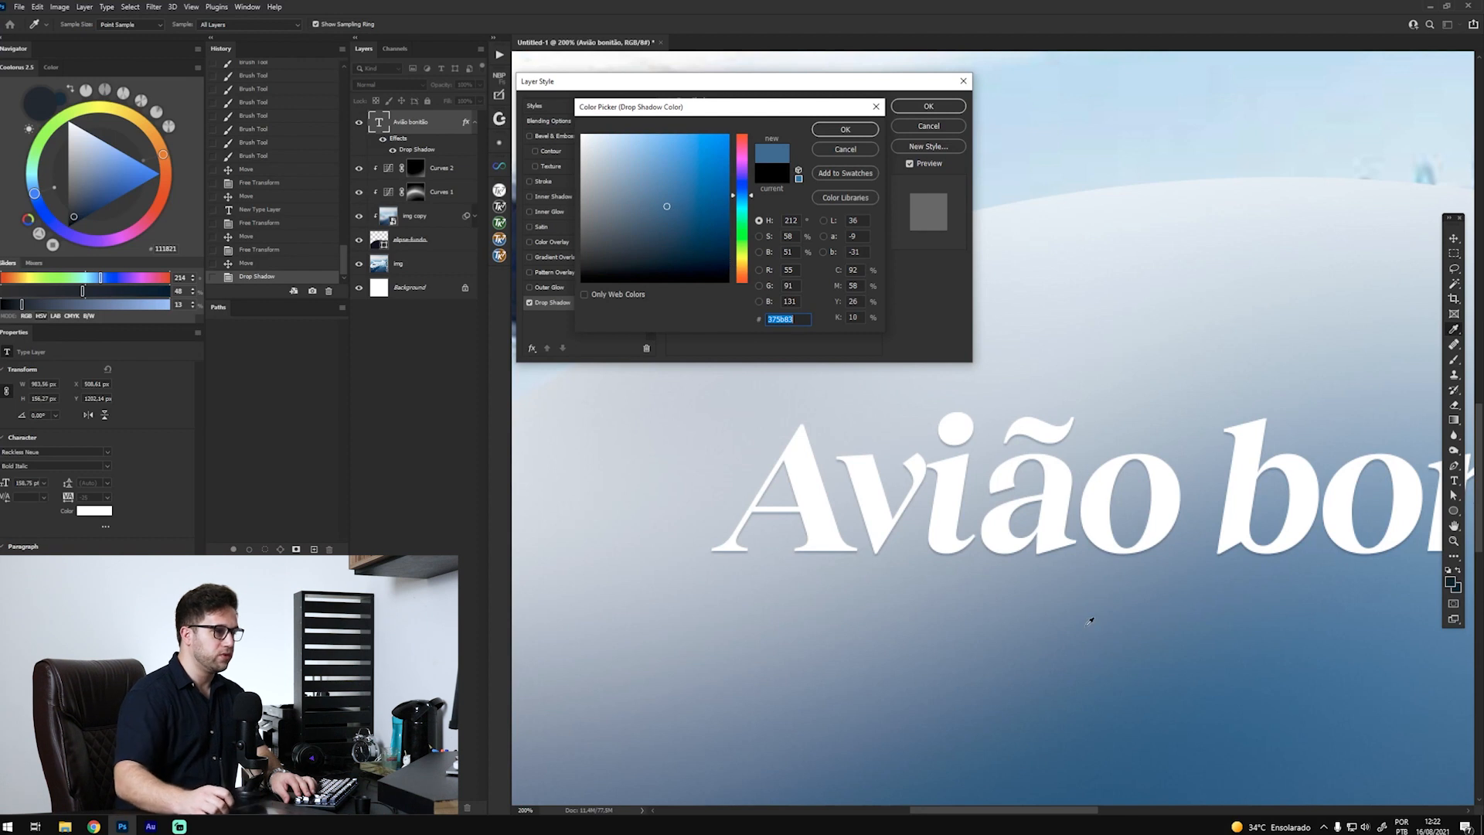
left_click_drag(667, 249, 665, 260)
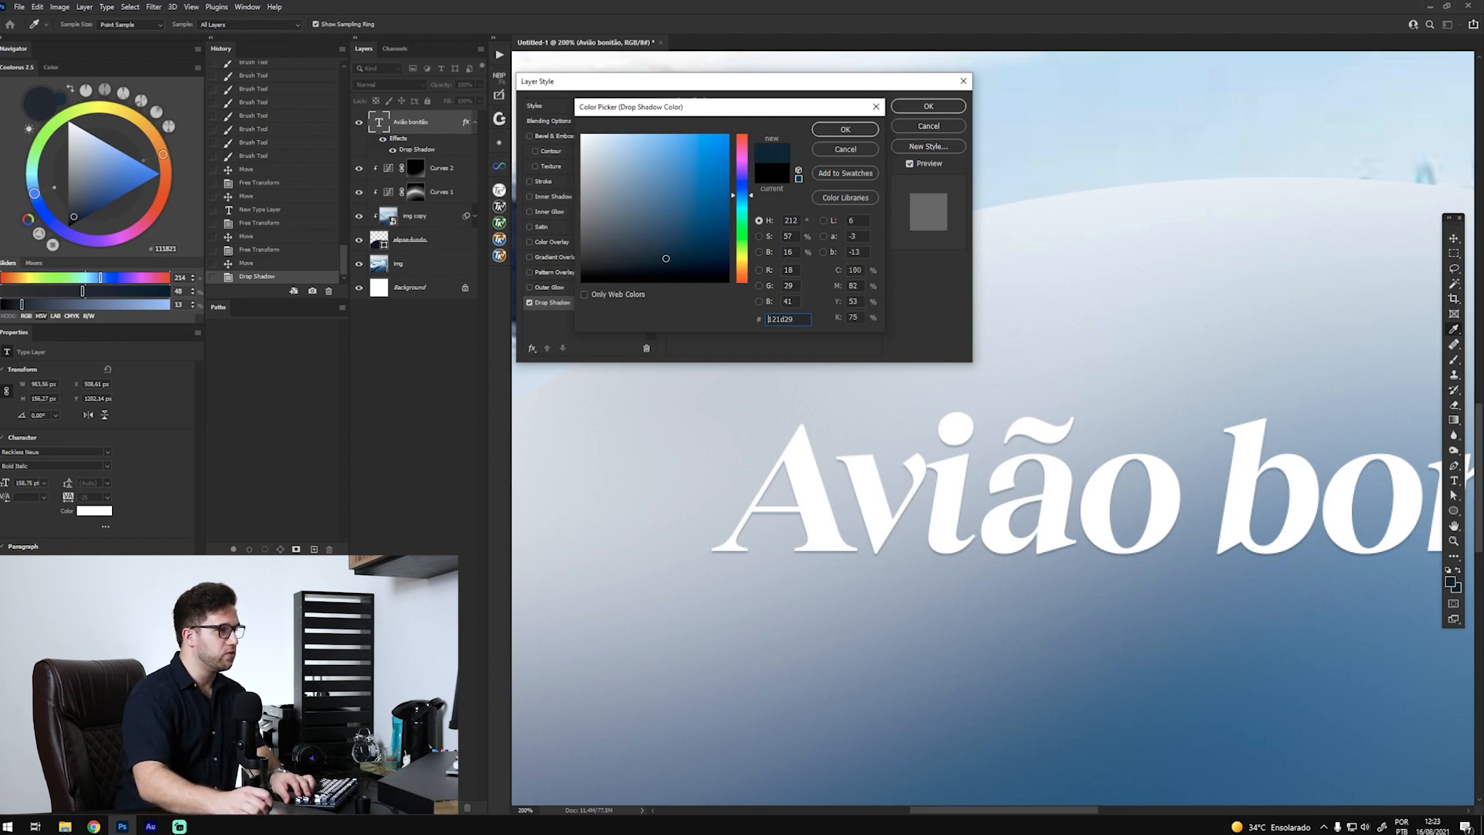
mouse_move(666, 263)
left_mouse_down()
mouse_move(668, 246)
mouse_move(670, 267)
mouse_move(682, 255)
left_mouse_up()
left_click(862, 133)
double_click(792, 147)
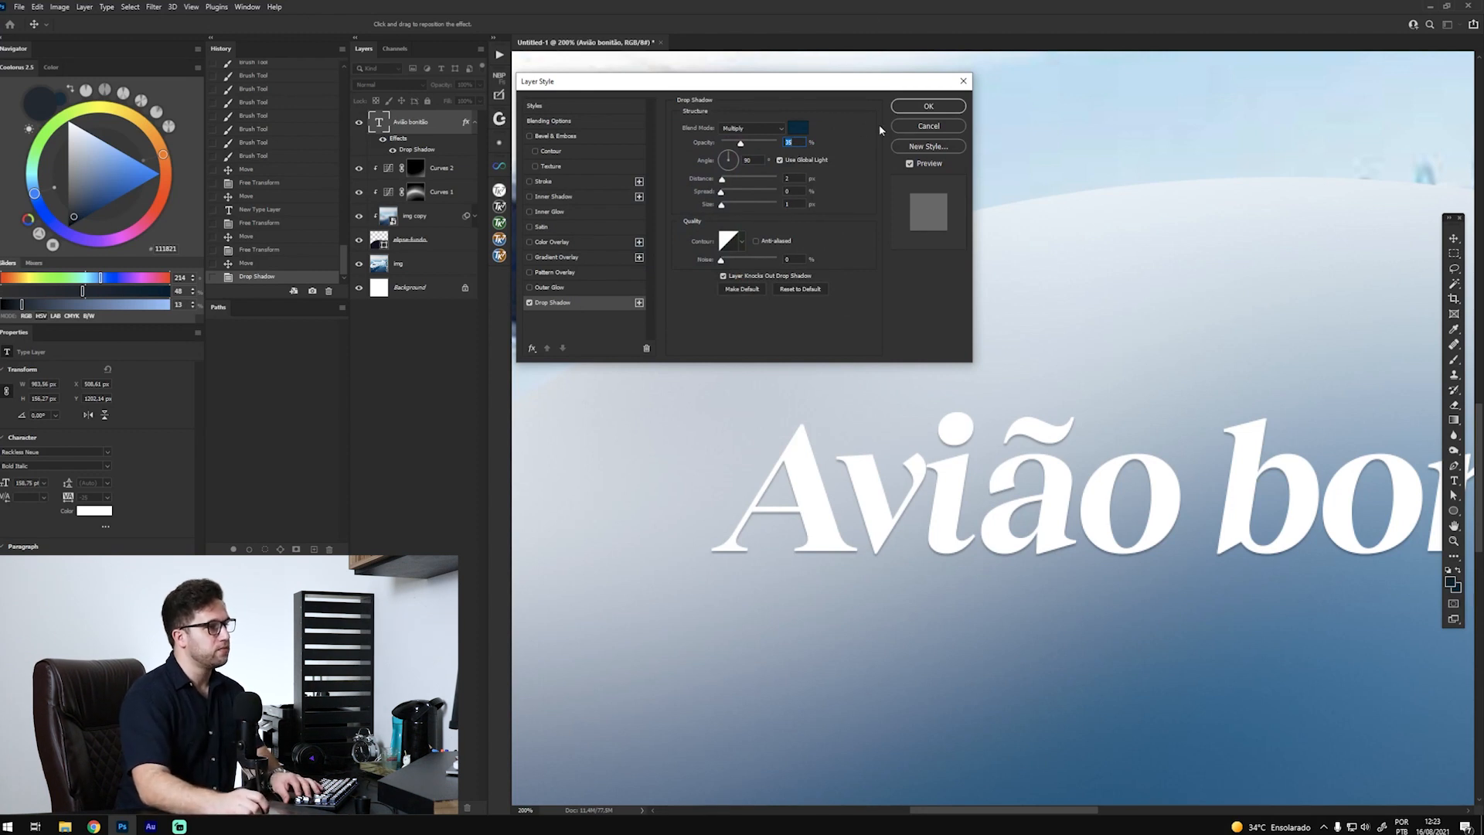
Compare the text with and without the current drop shadow changes.
left_click(910, 164)
left_click(910, 163)
left_click(909, 163)
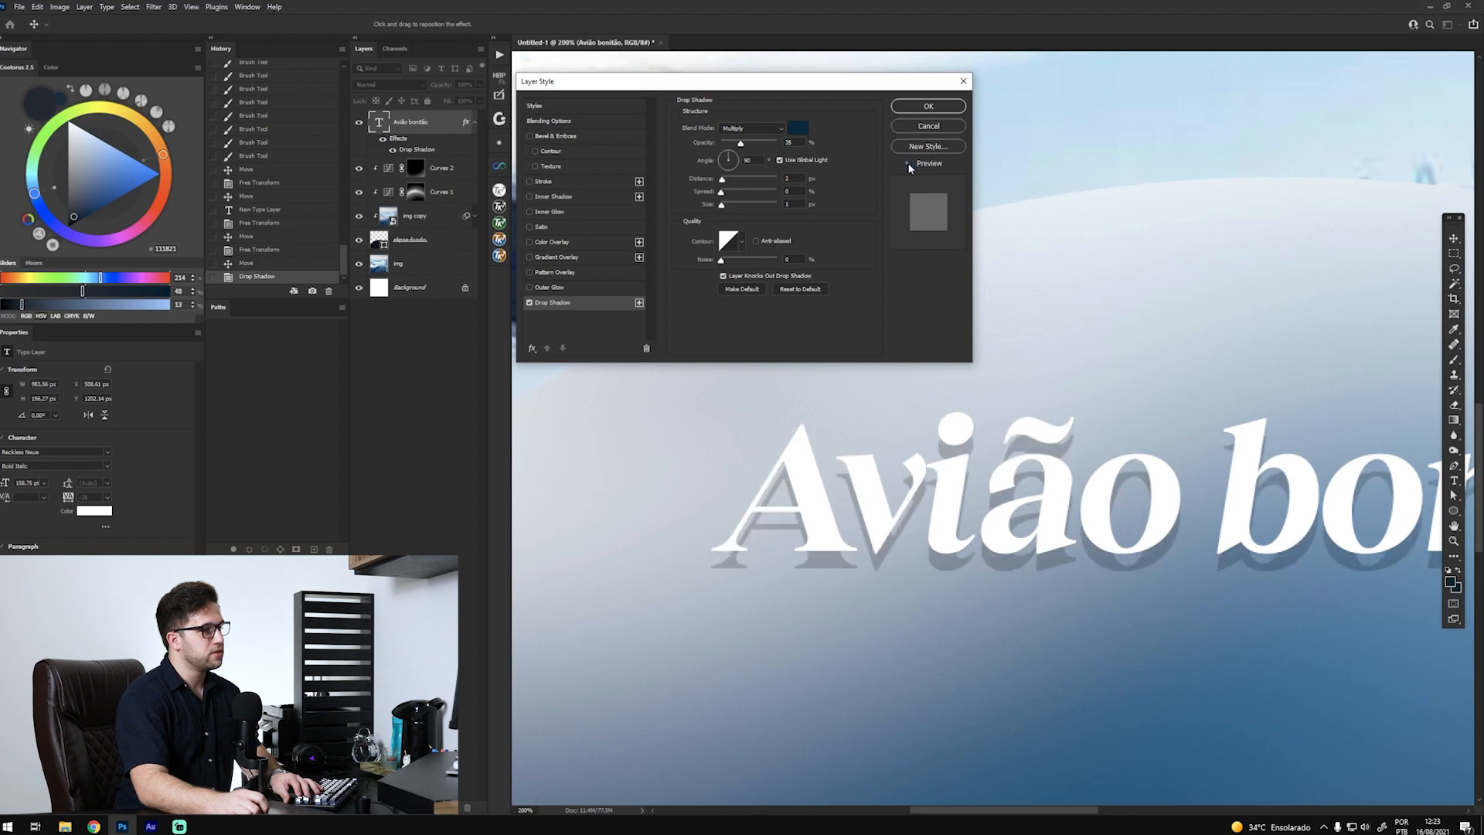
left_click(910, 163)
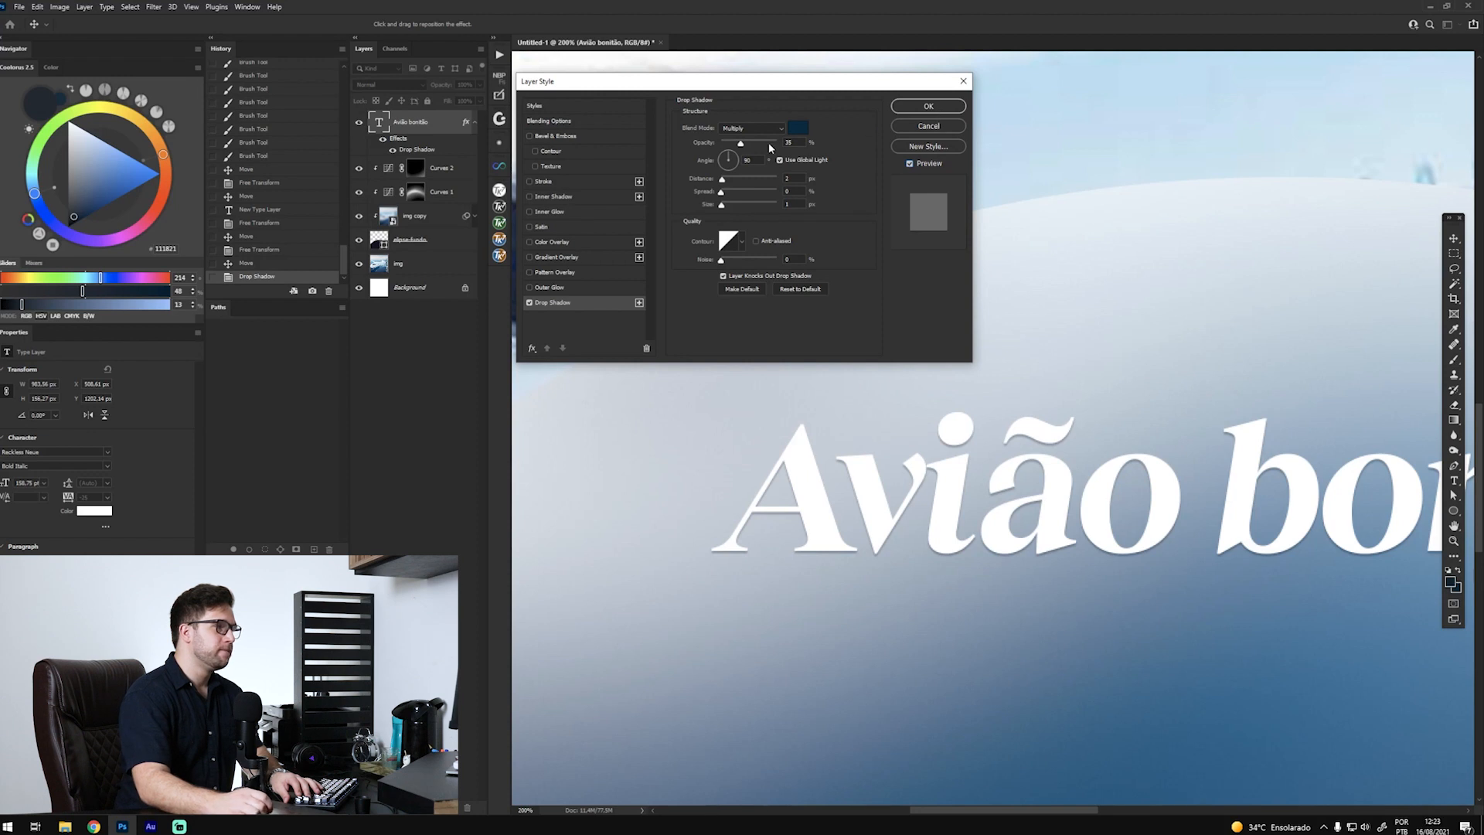
Keep the drop shadow's spread at 0%, lower its opacity to 24%, and apply the layer style.
mouse_move(728, 195)
left_mouse_down()
mouse_move(779, 193)
mouse_move(700, 193)
left_mouse_up()
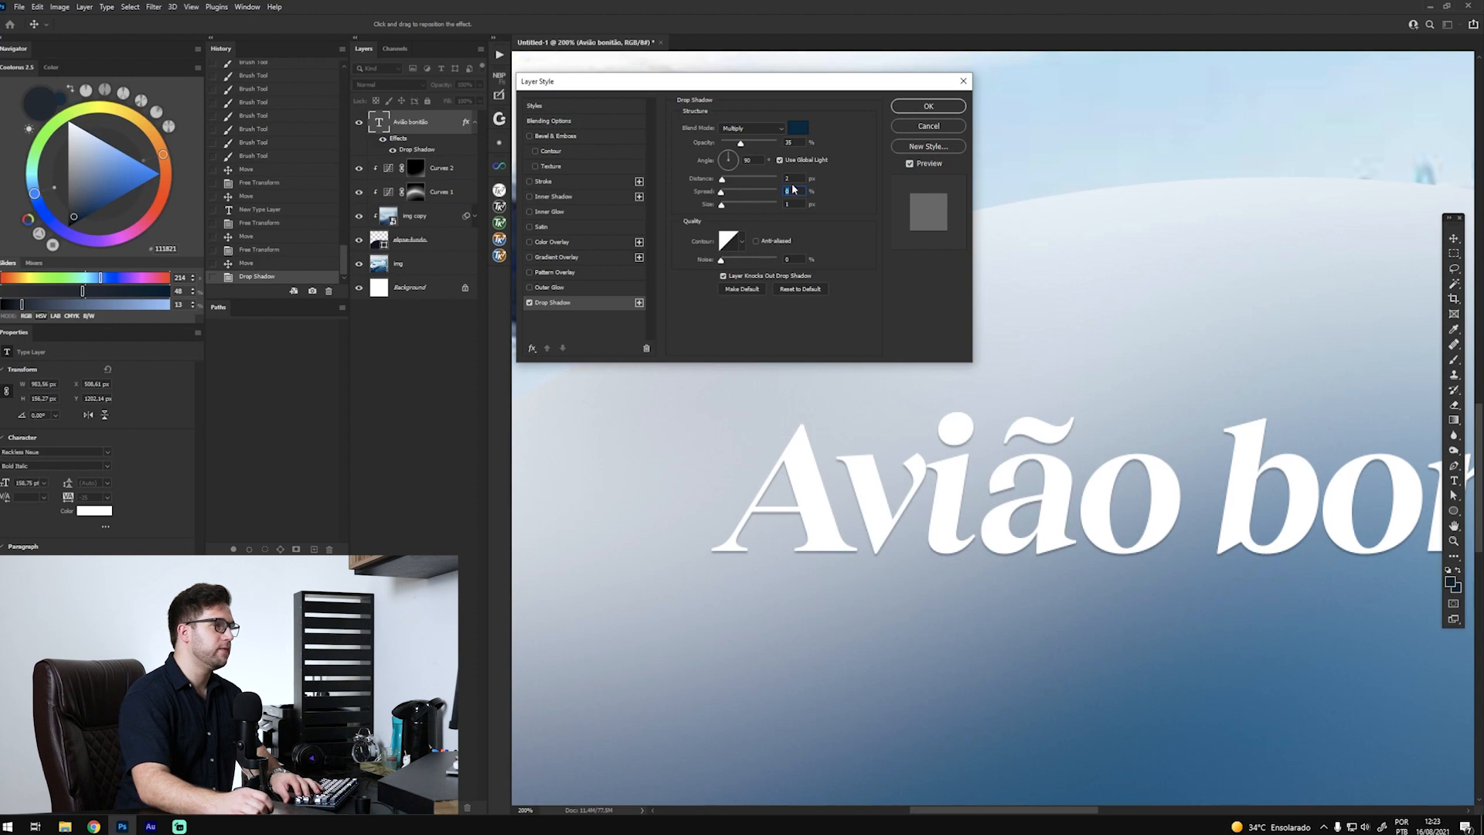
key("shift+Tab")
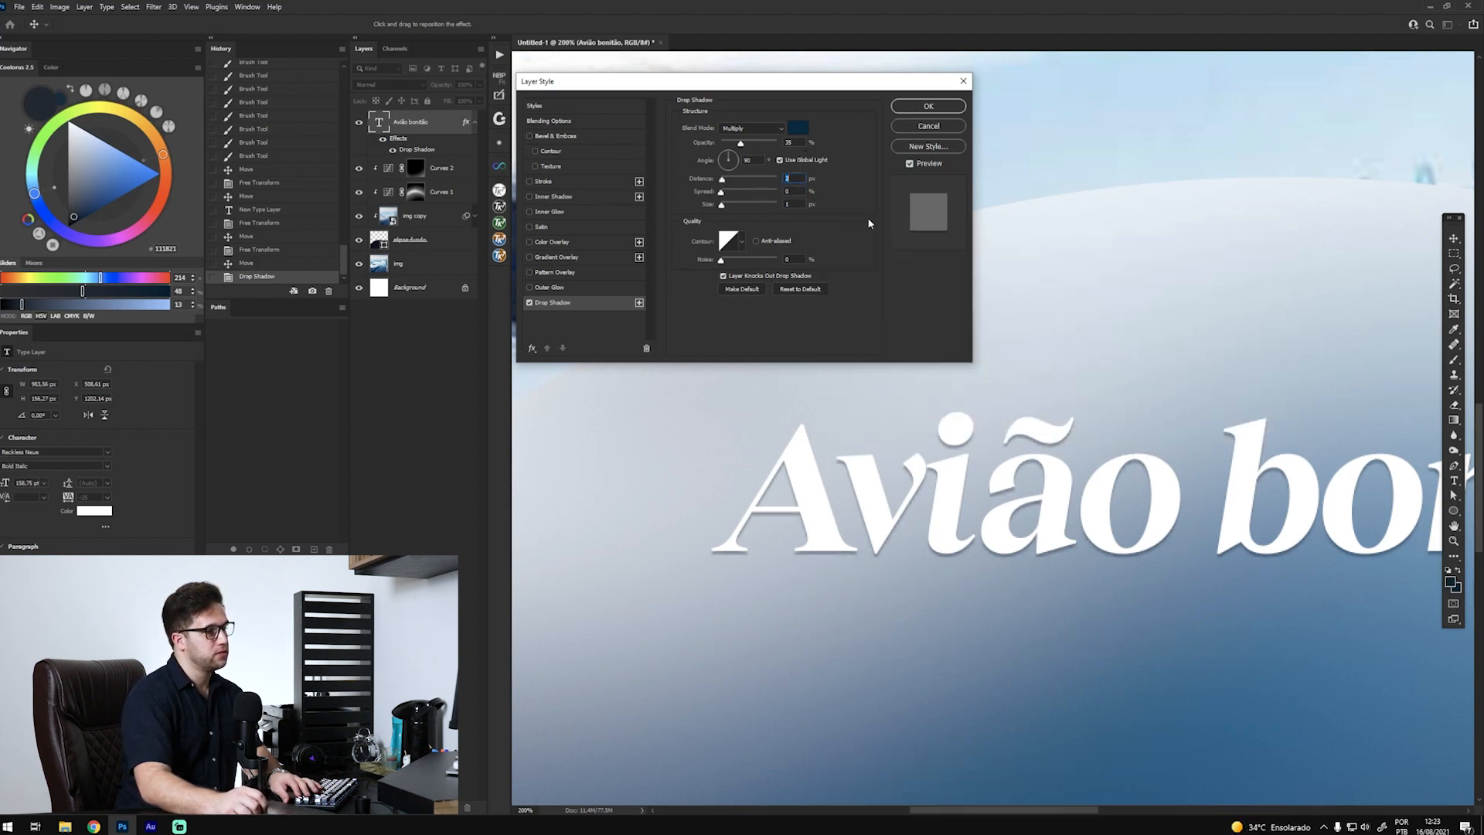
mouse_move(739, 144)
left_mouse_down()
mouse_move(772, 141)
mouse_move(718, 144)
left_mouse_up()
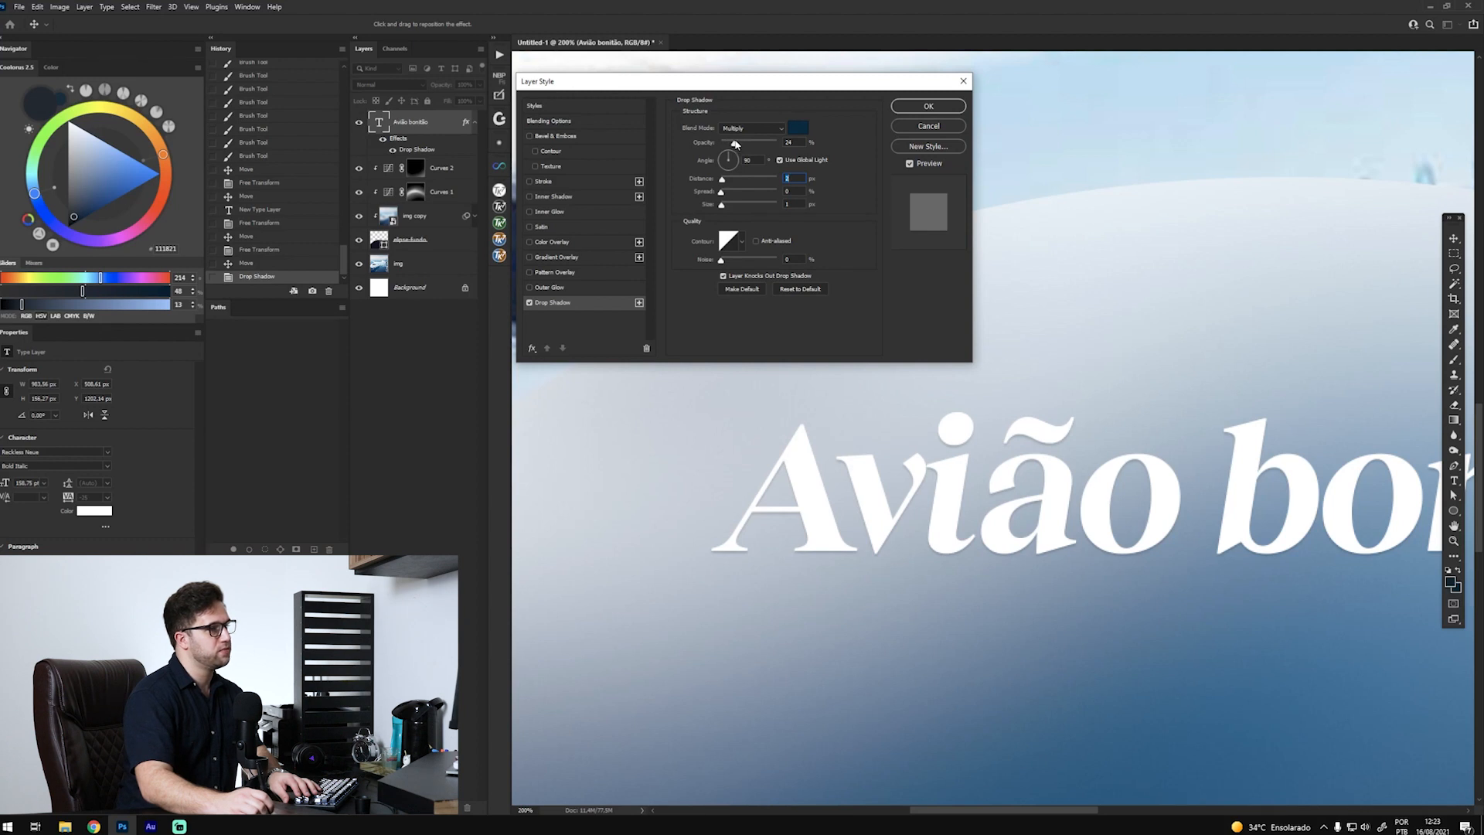
left_click(928, 106)
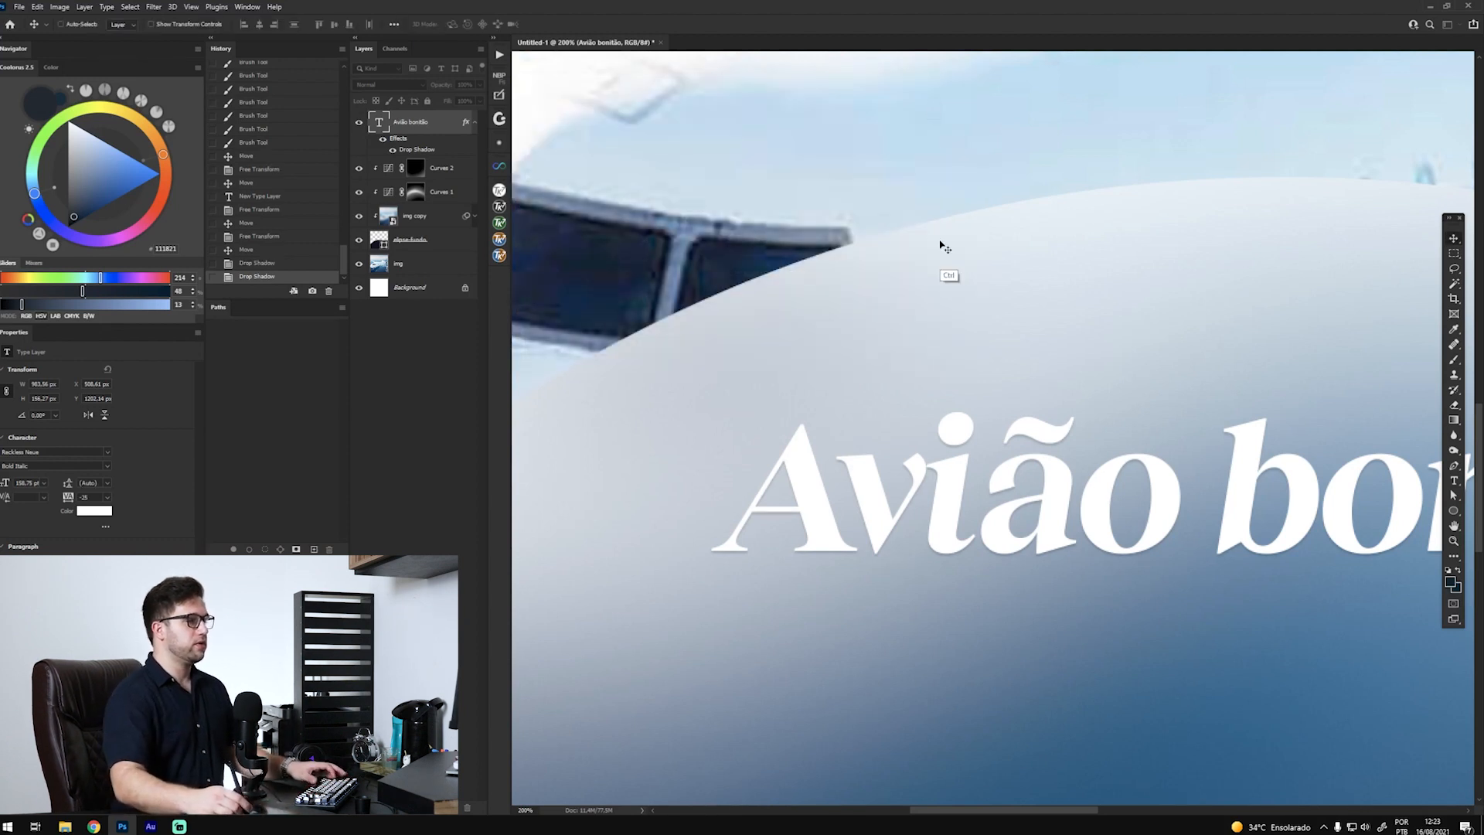
Examine the text's subtle shadow at 100% and in the full composition, and collapse the text layer's effects list.
key("ctrl+minus")
scroll(1082, 402, "right", 3)
scroll(1082, 402, "down", 1)
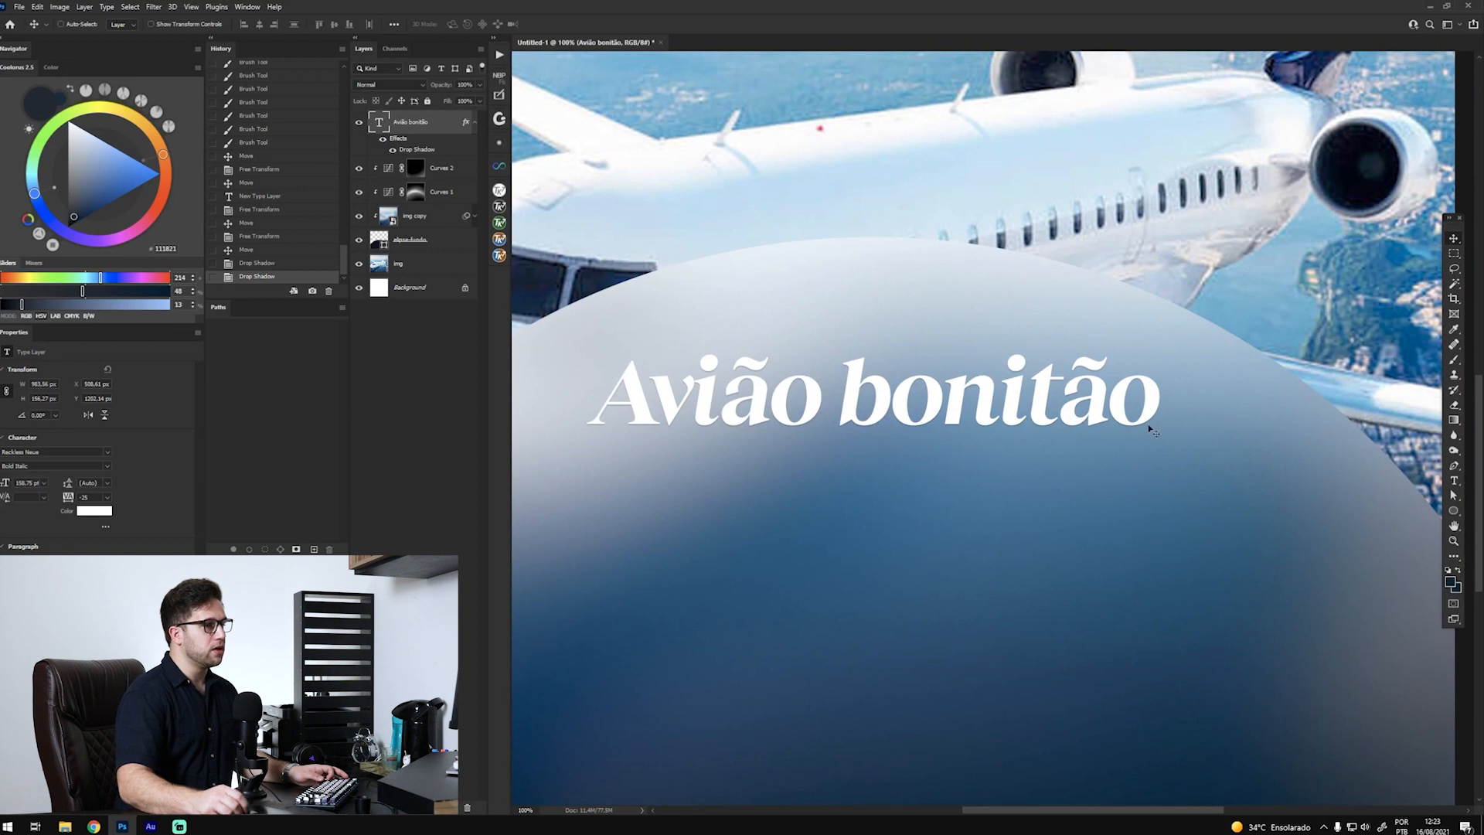
scroll(1152, 445, "left", 1)
scroll(1152, 445, "up", 1)
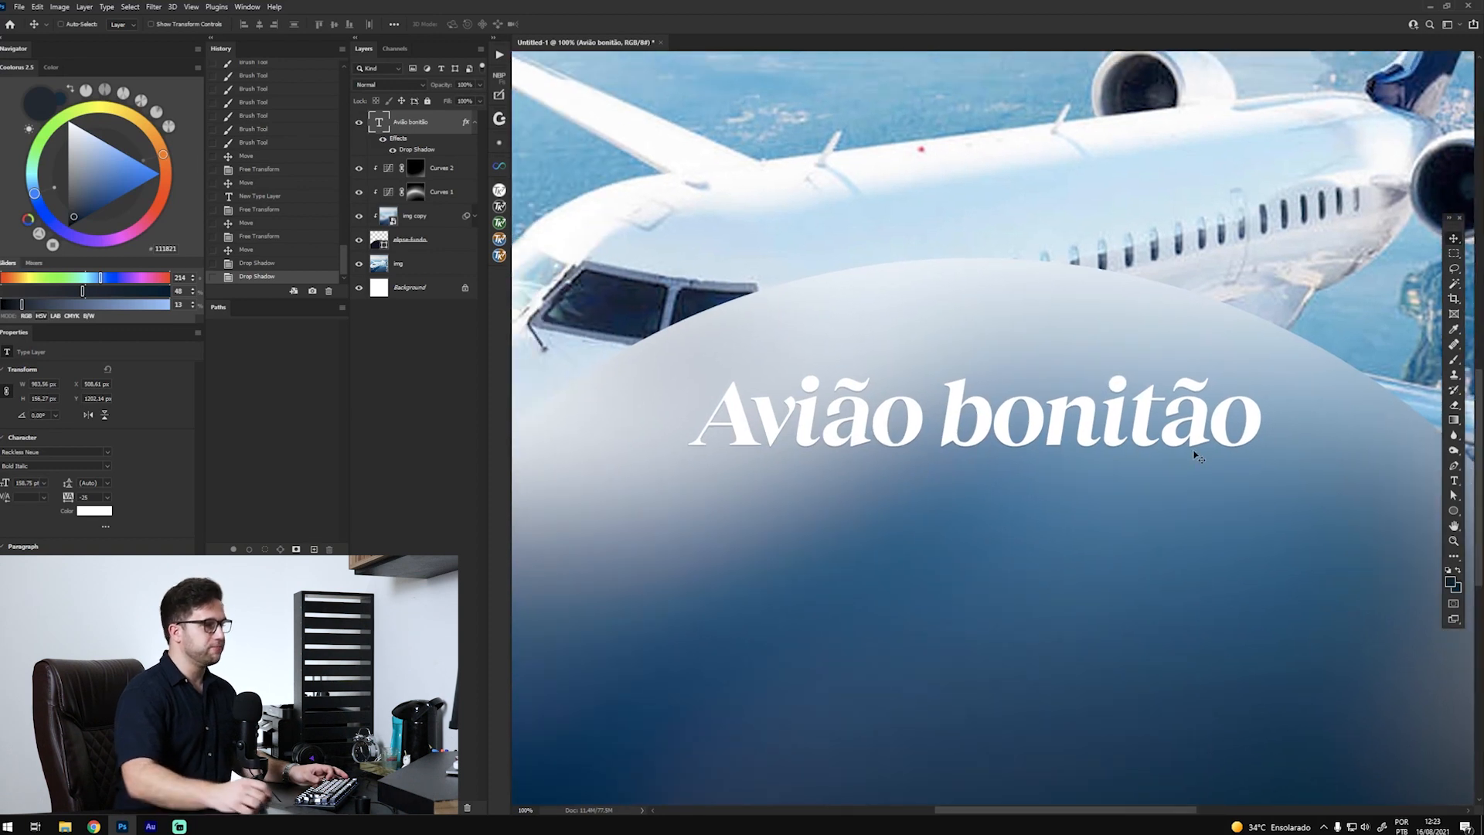
left_click(474, 122)
key("z")
key("ctrl+0")
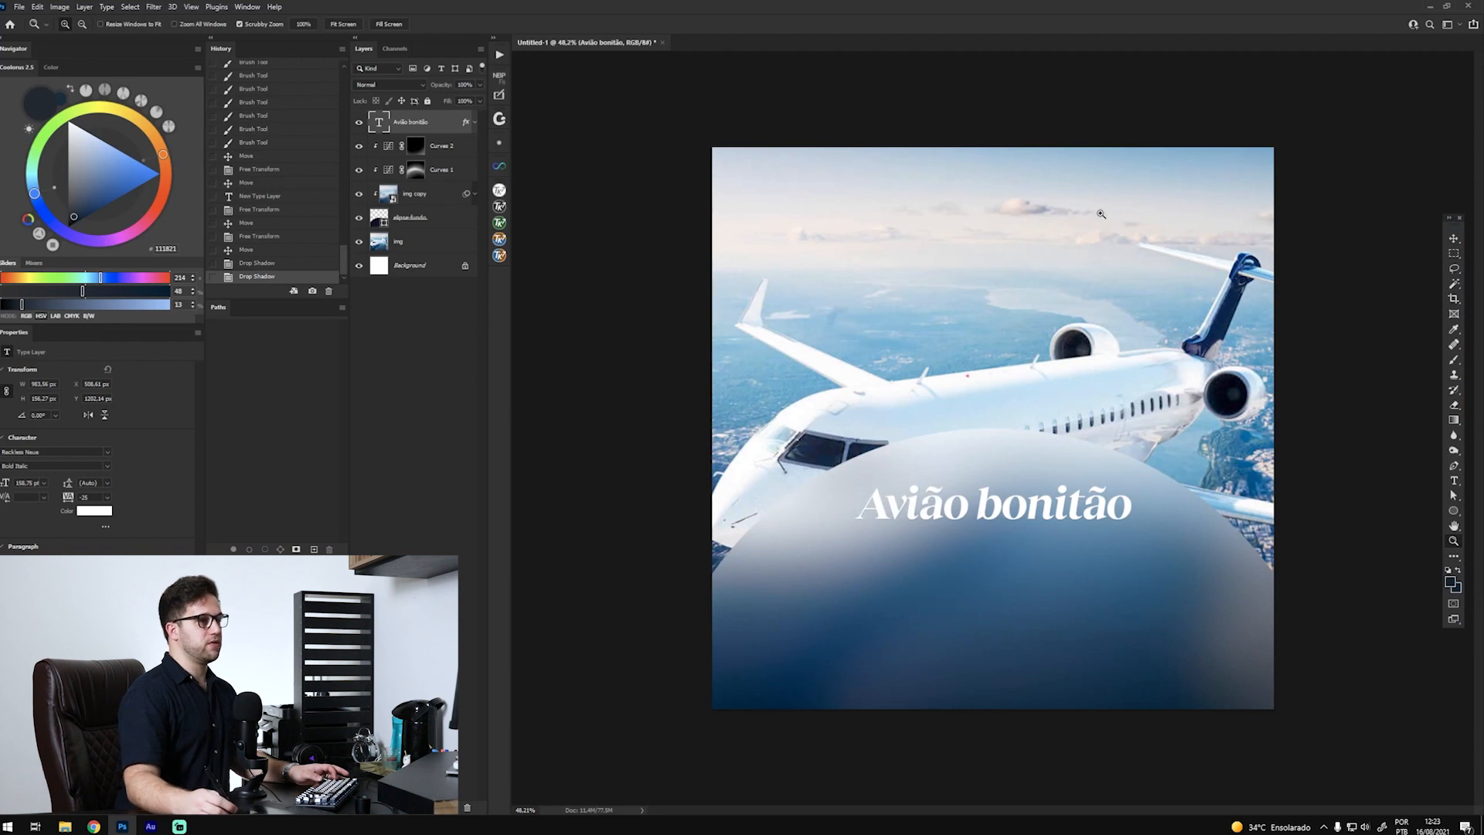
Try moving the elipse-fundo circle up and to the left, and undo the move.
left_click(448, 151)
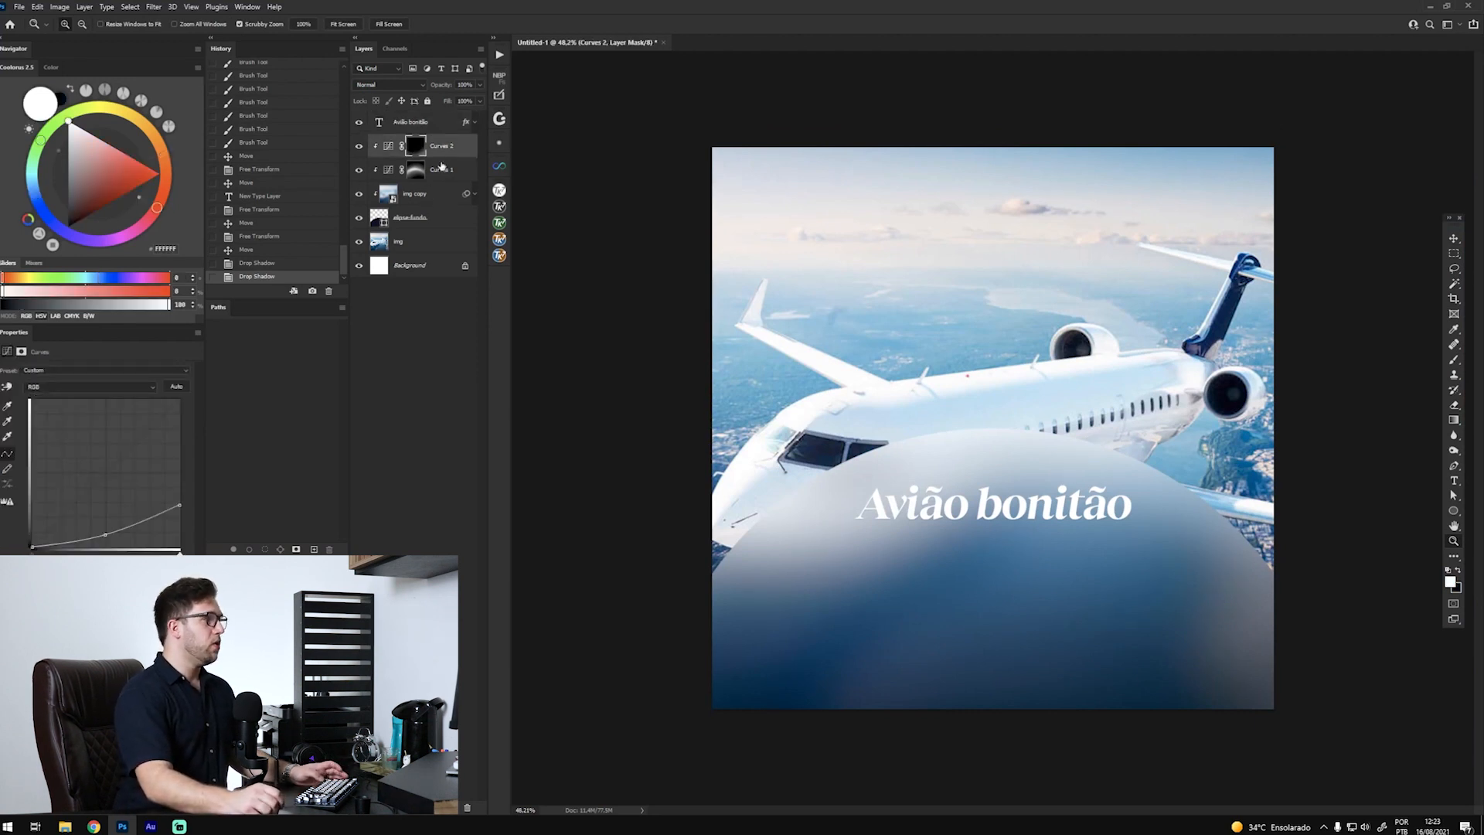
left_click(433, 224)
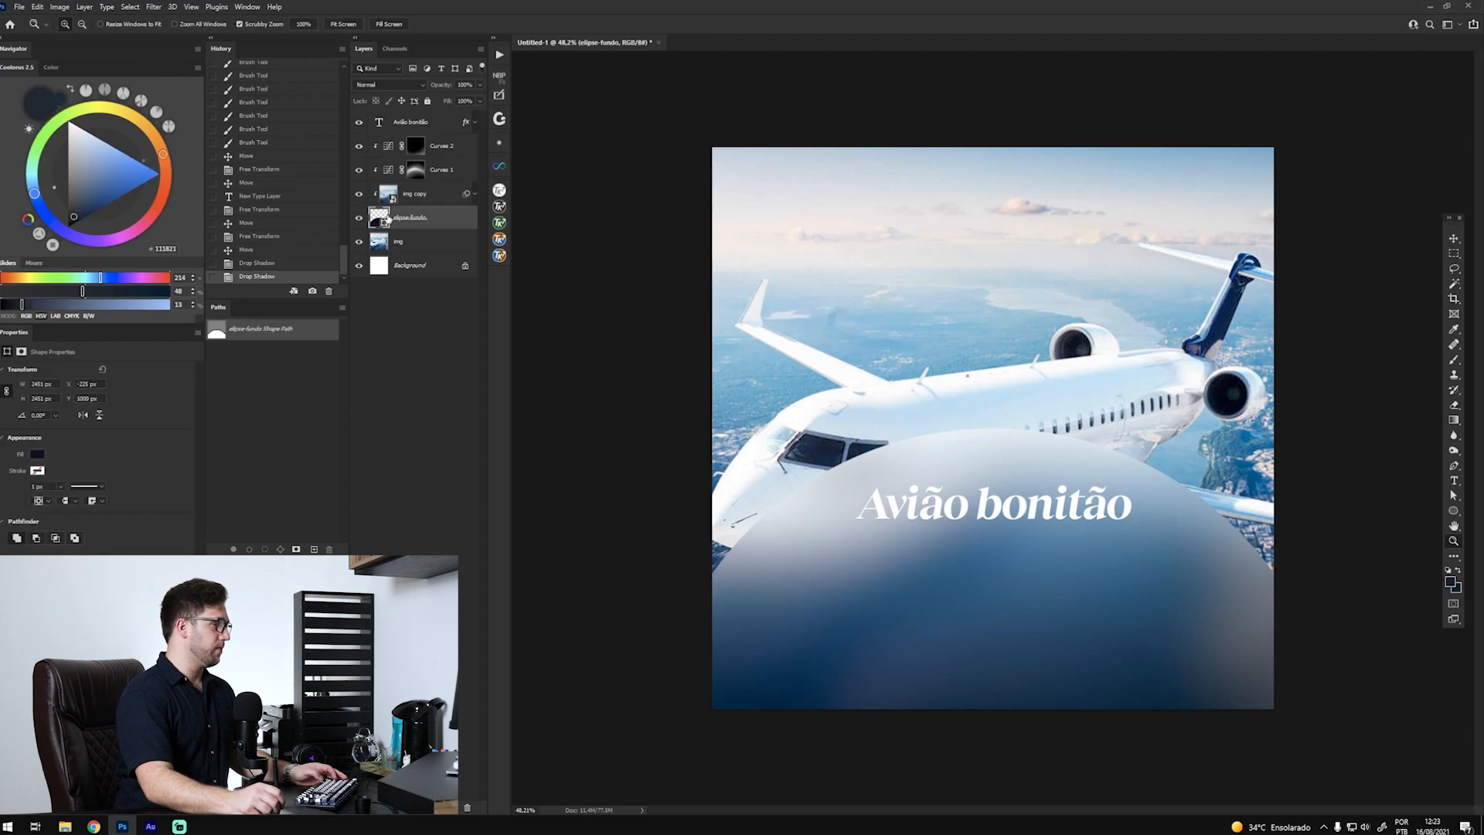
key("v")
left_click_drag(1011, 462, 984, 409)
key("ctrl+z")
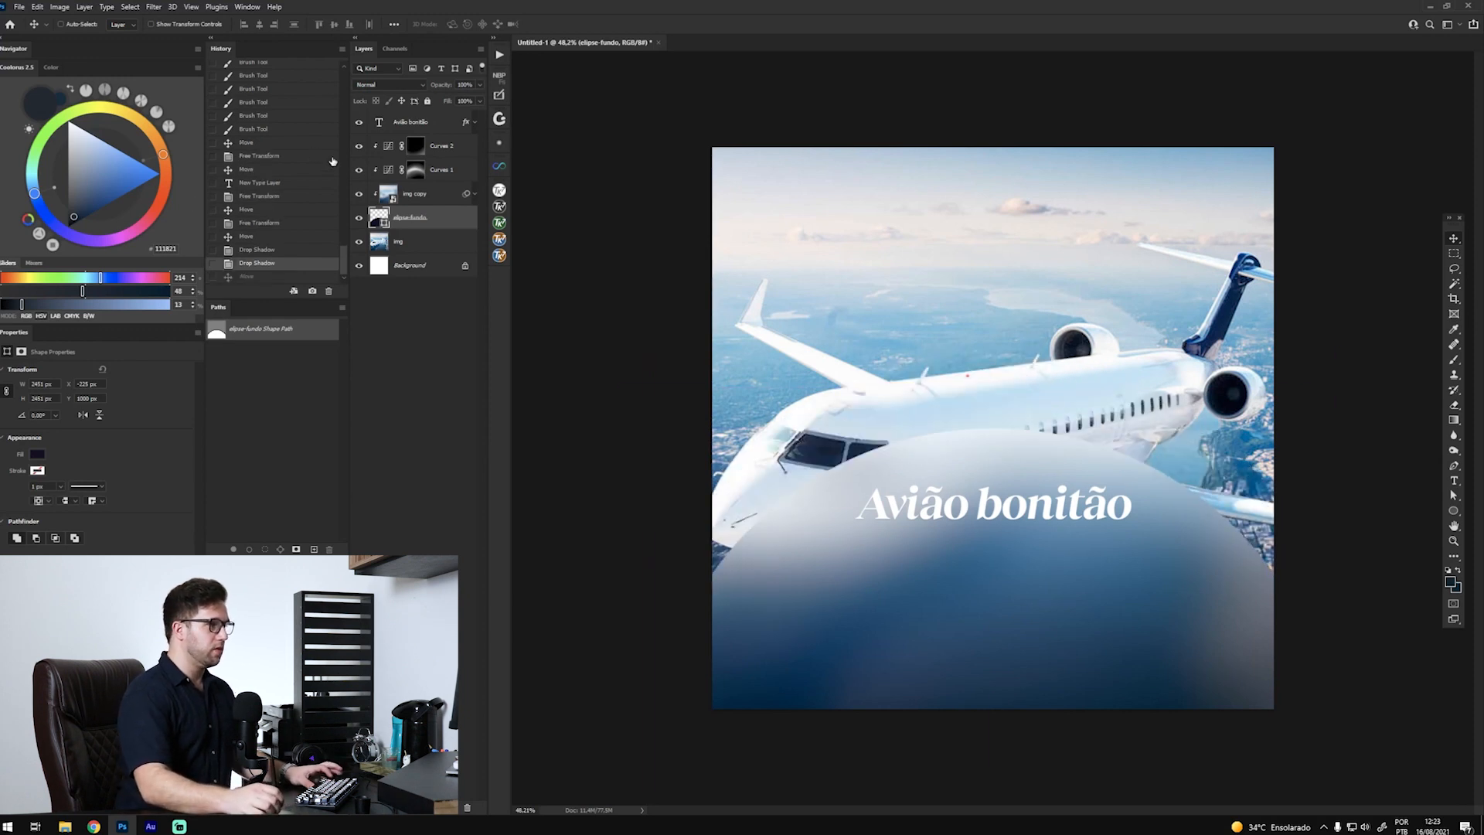
Duplicate the elipse-fundo circle layer directly beneath the original.
left_click_drag(442, 222, 448, 235)
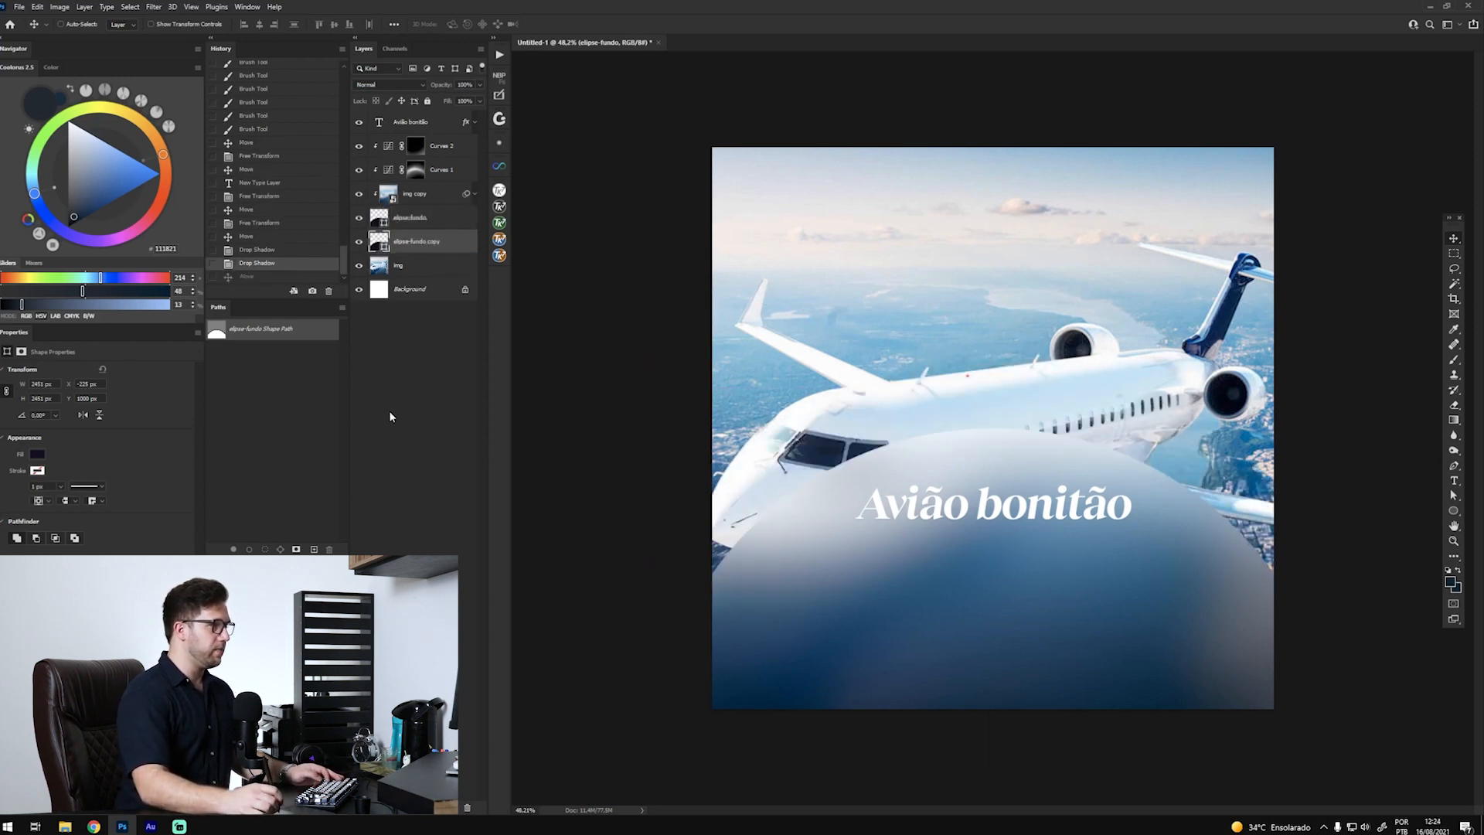
Remove the fill from the elipse-fundo copy circle and give it a very light blue stroke, #e1f5fd.
key("u")
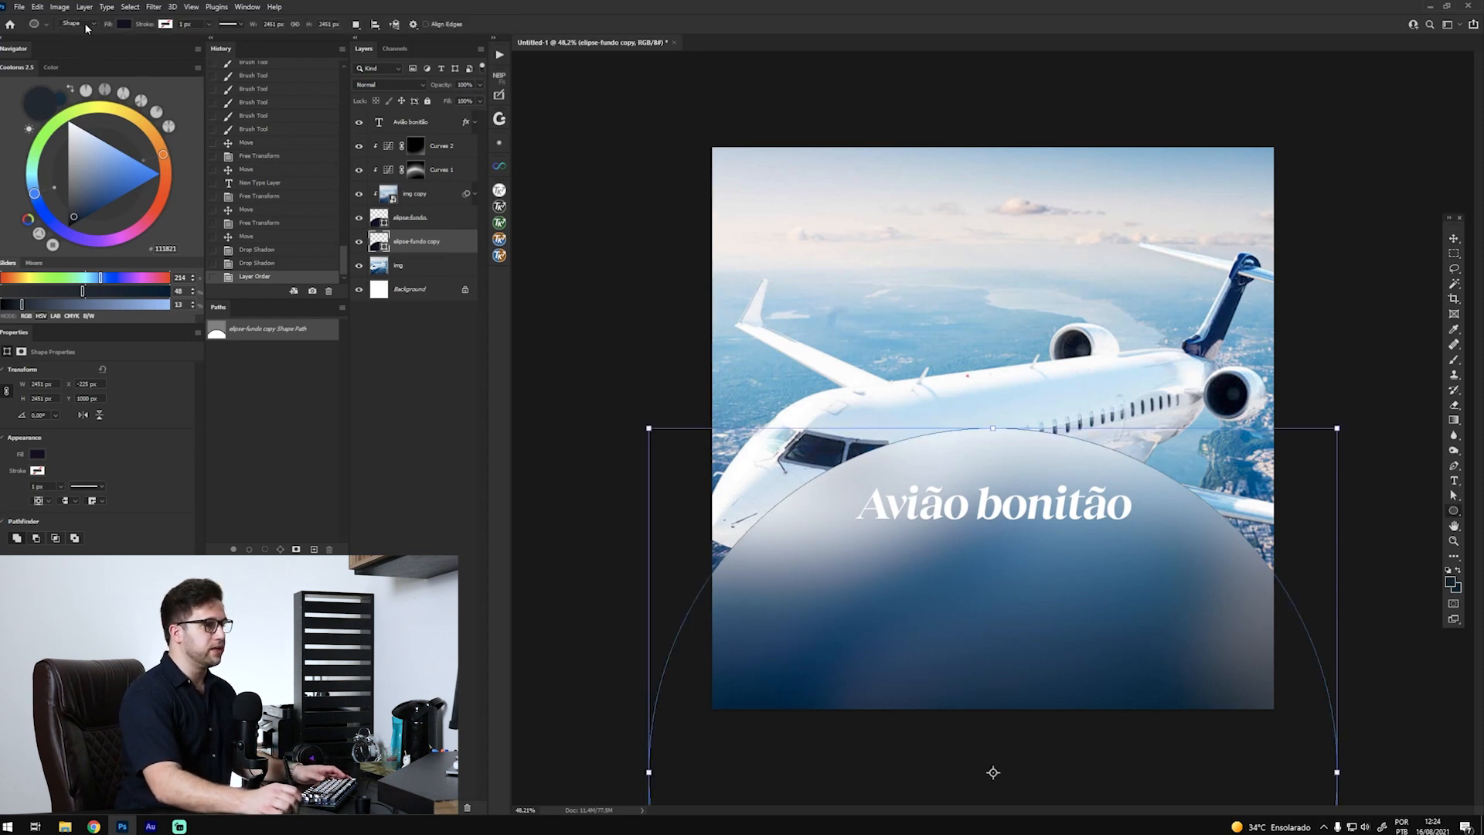
left_click(122, 23)
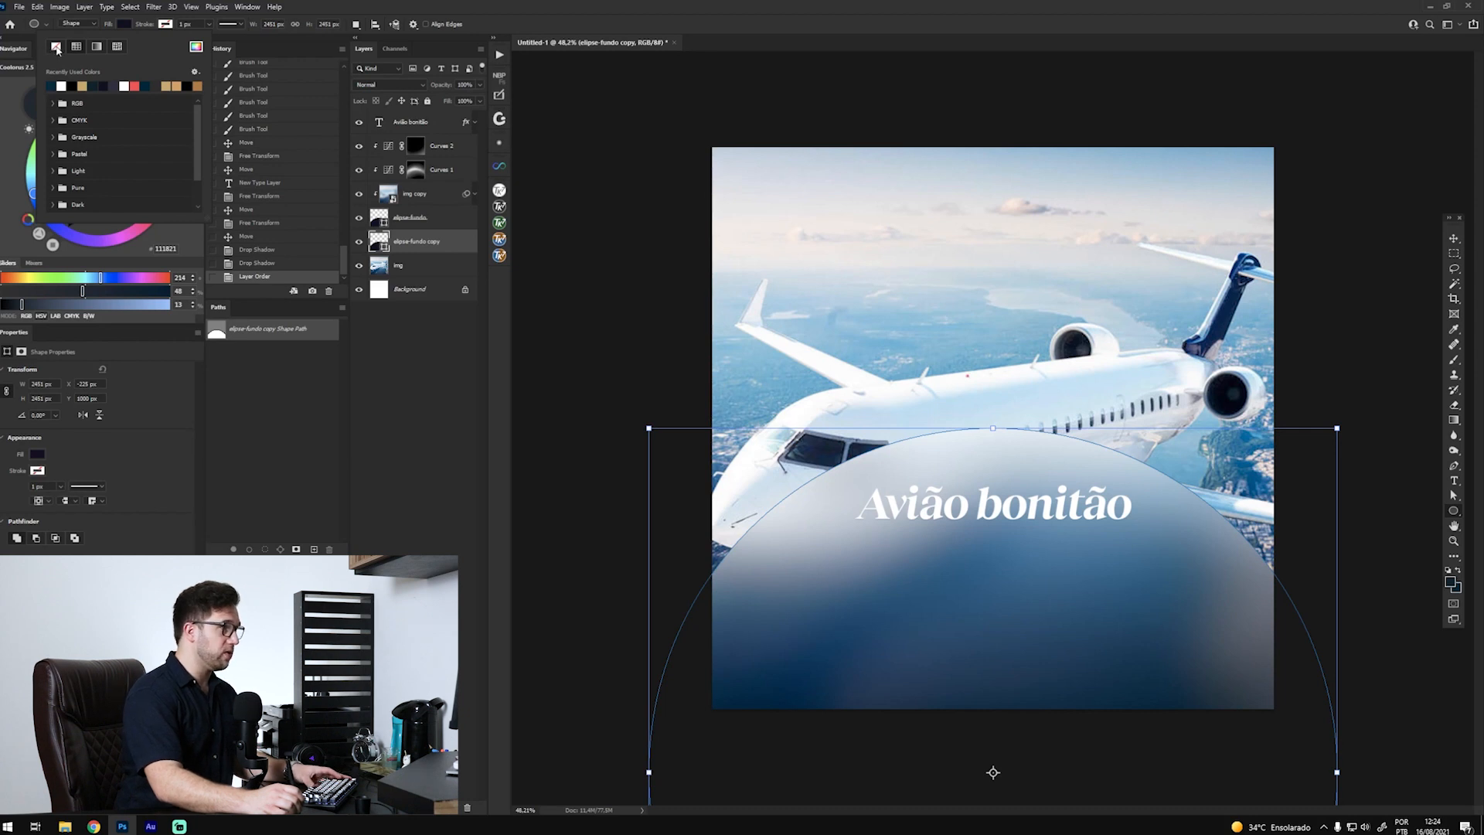
left_click(56, 46)
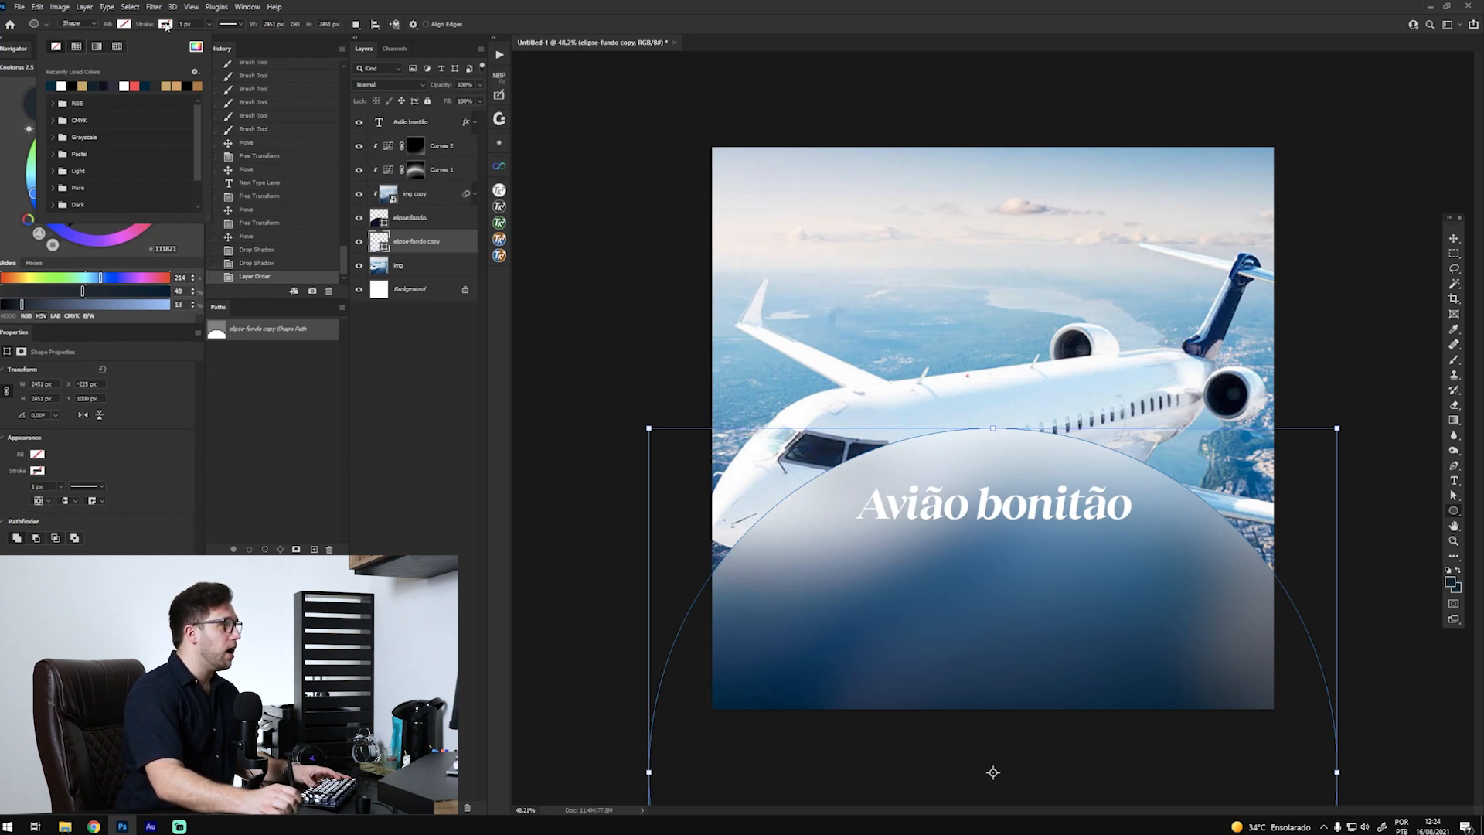
left_click(165, 24)
left_click(166, 24)
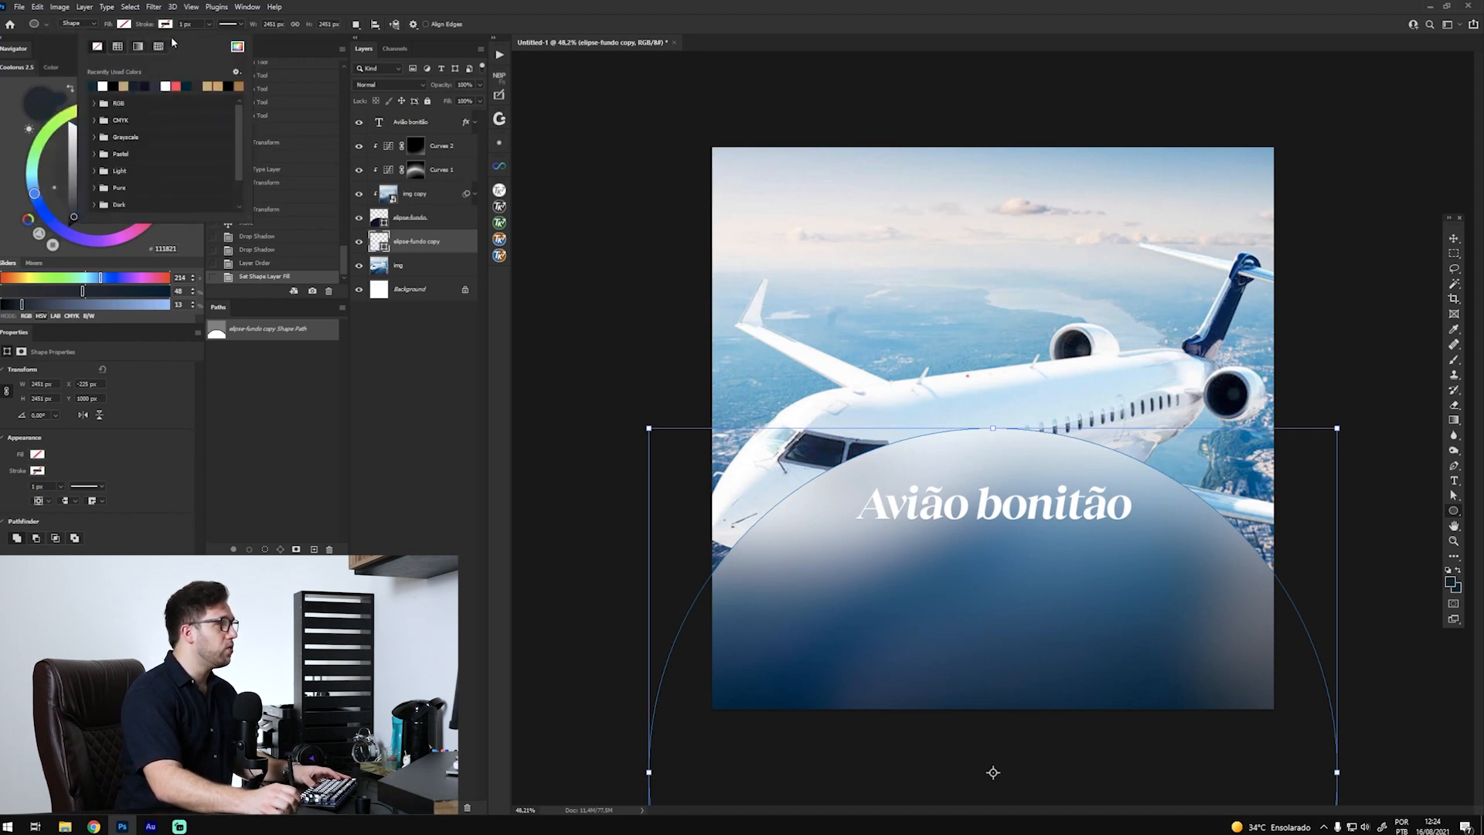
left_click(238, 47)
left_click(1159, 362)
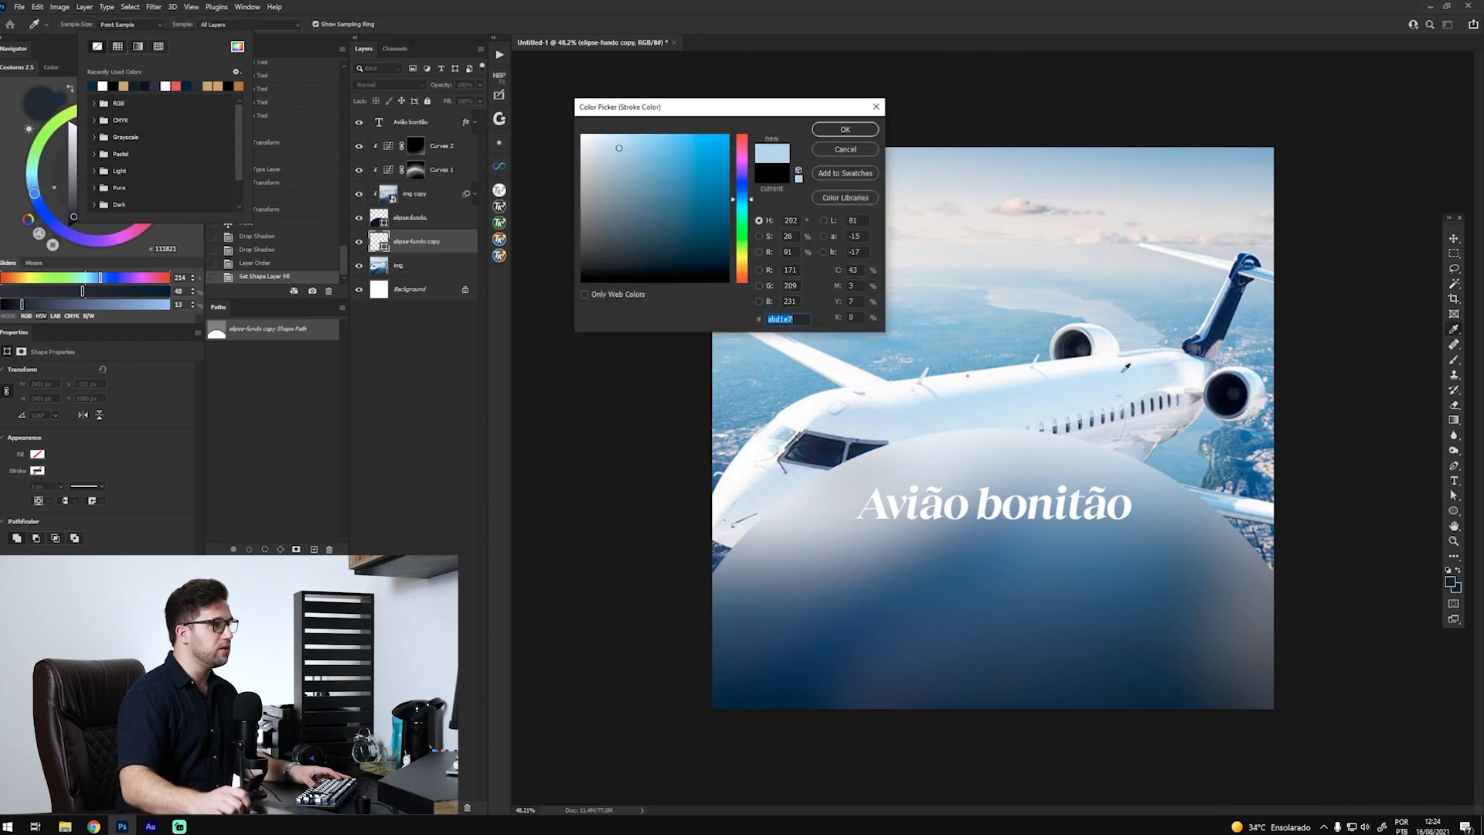
left_click_drag(611, 142, 597, 135)
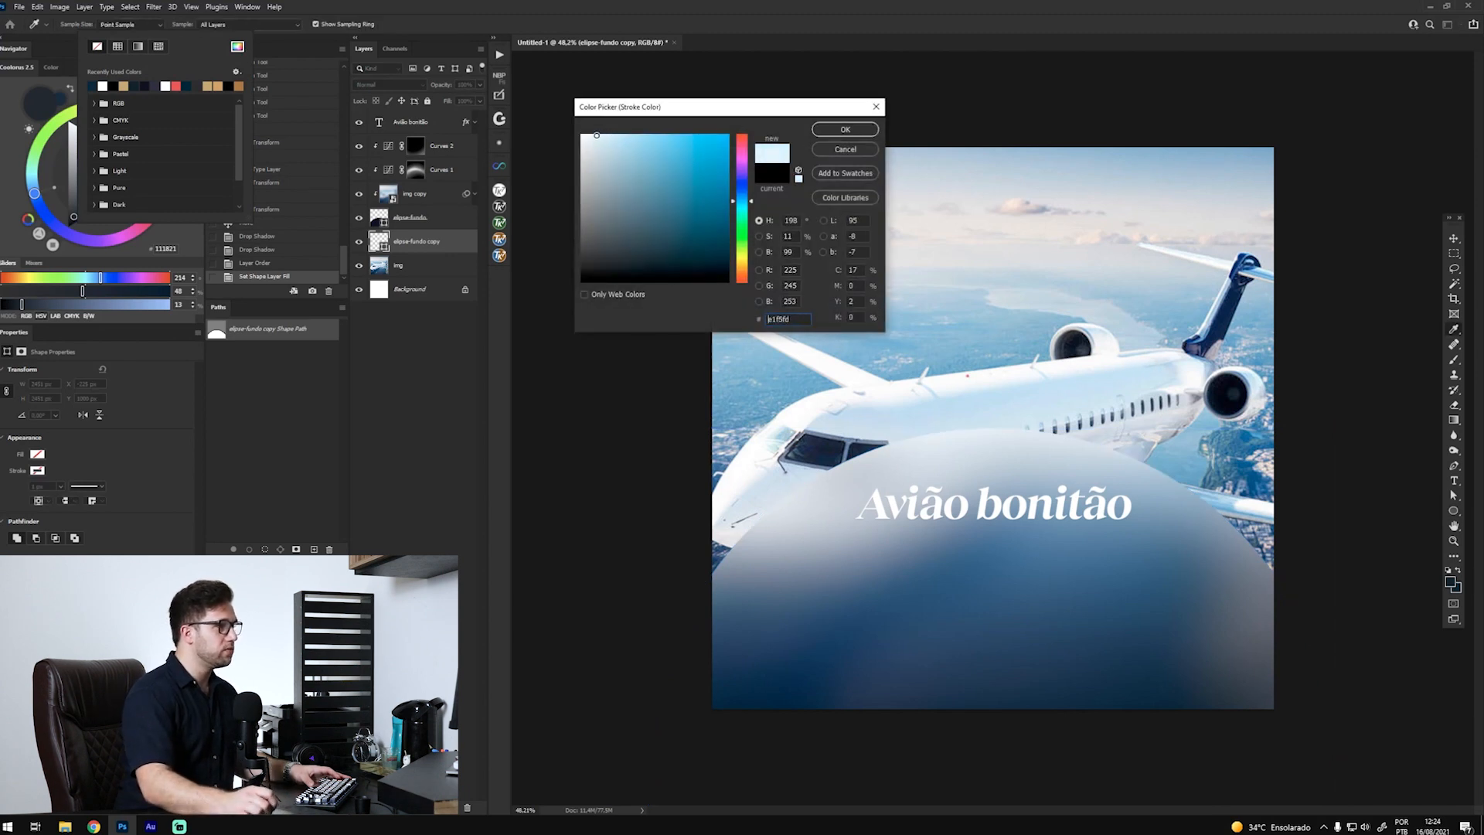
left_click(856, 131)
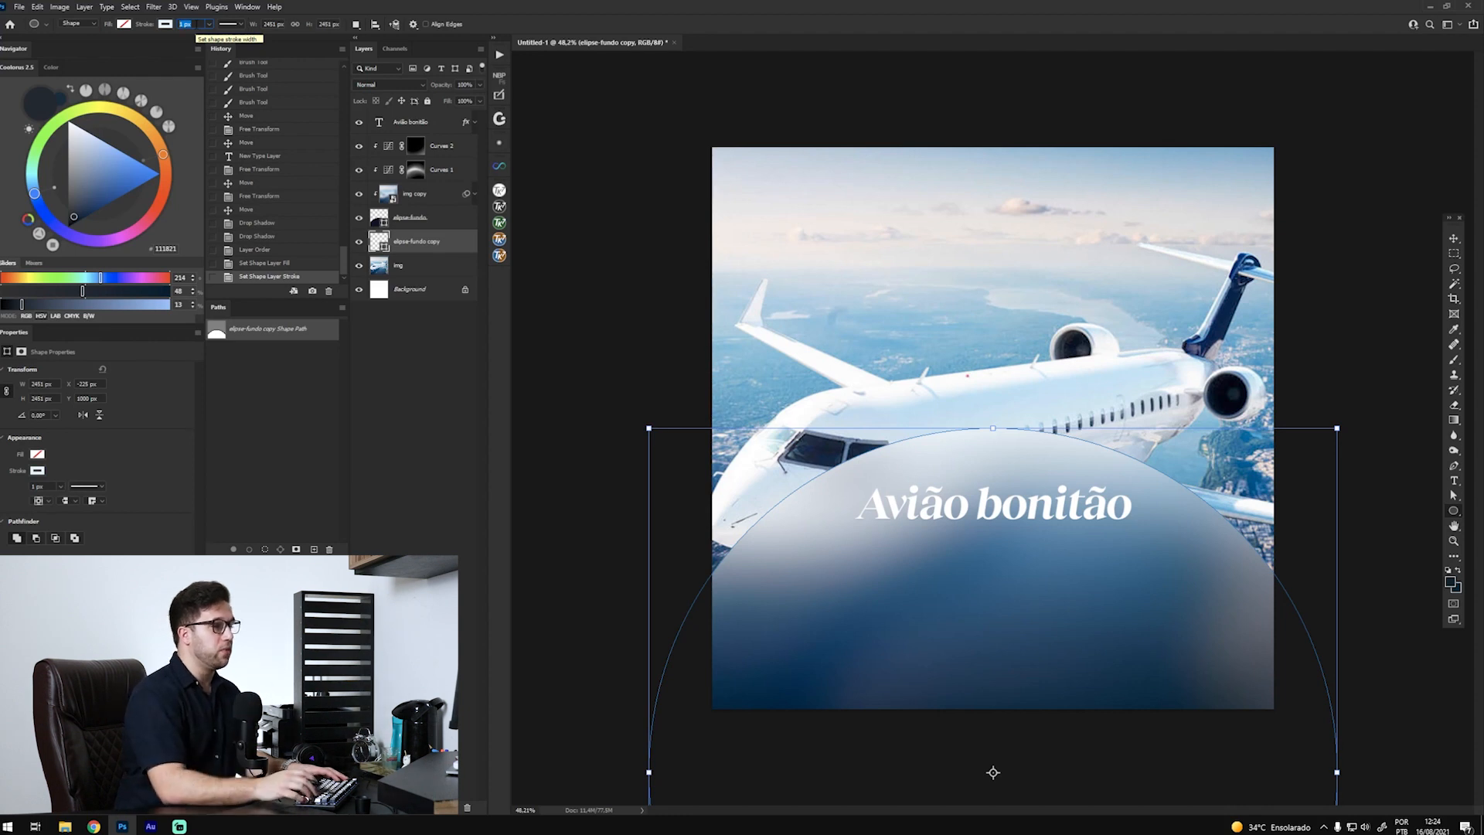
Set the duplicated circle's stroke width to 2 px and view the edge without the path outline.
type("2")
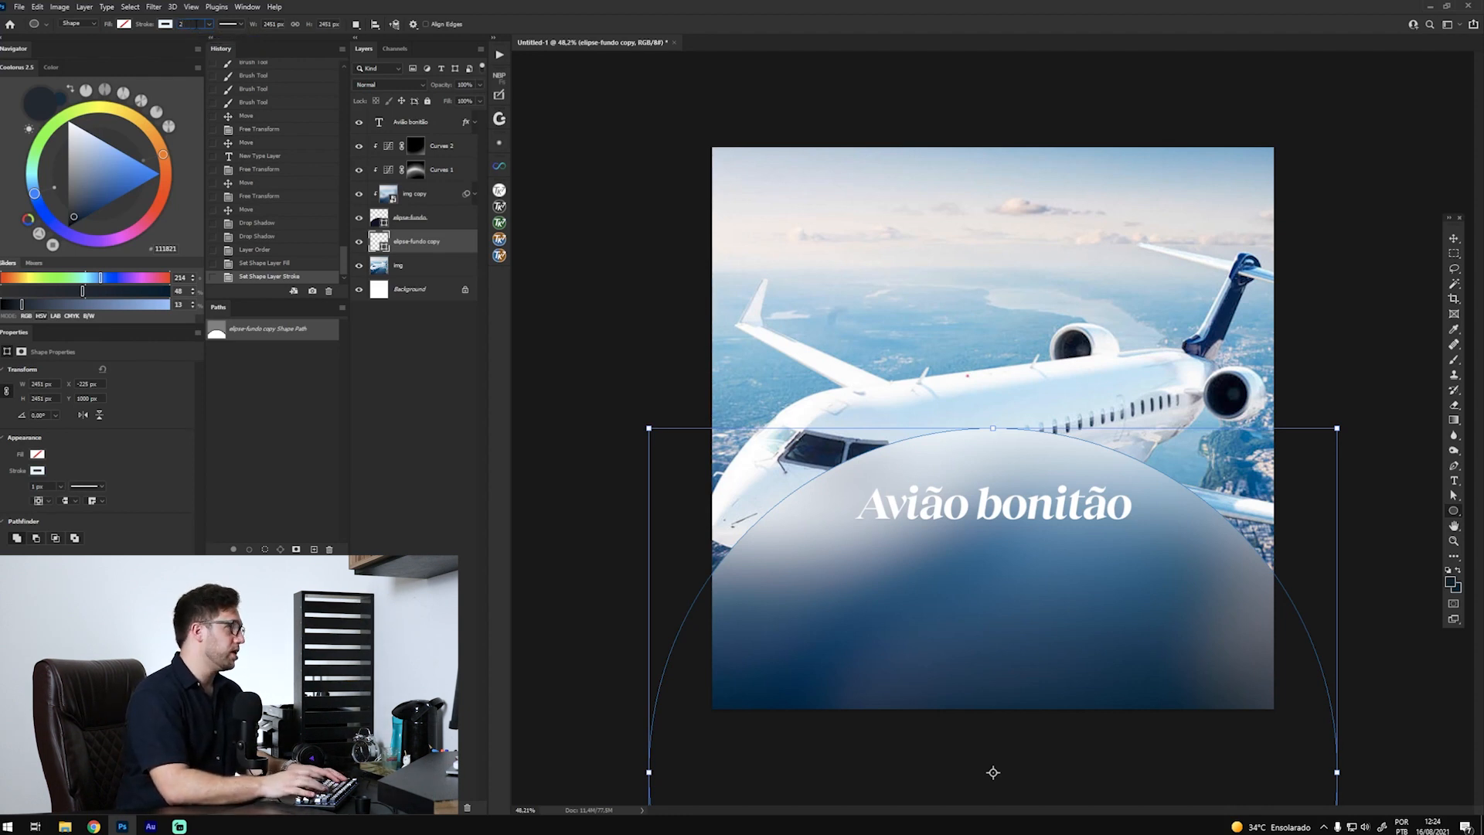
key("Return")
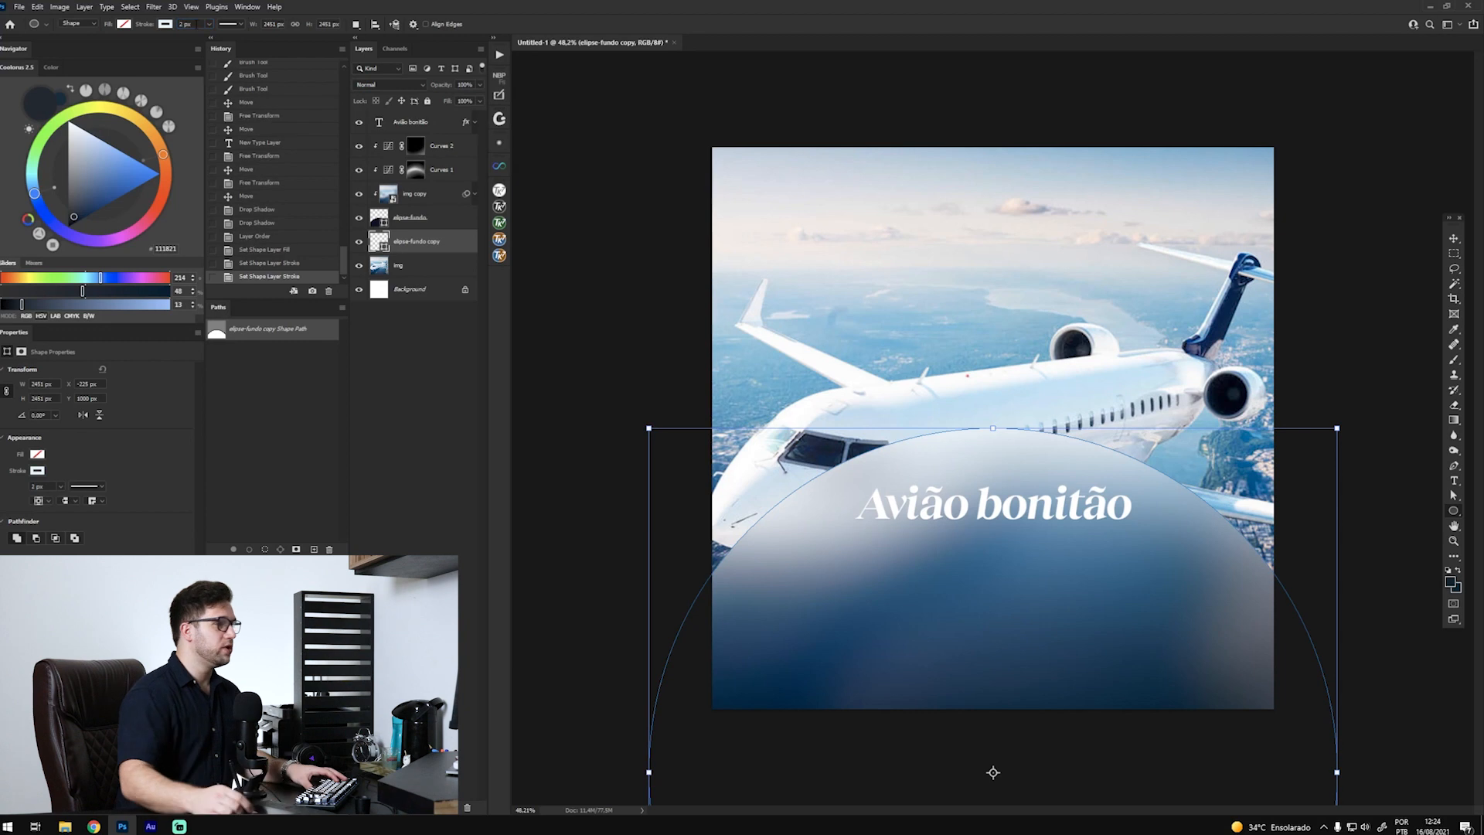
left_click(168, 24)
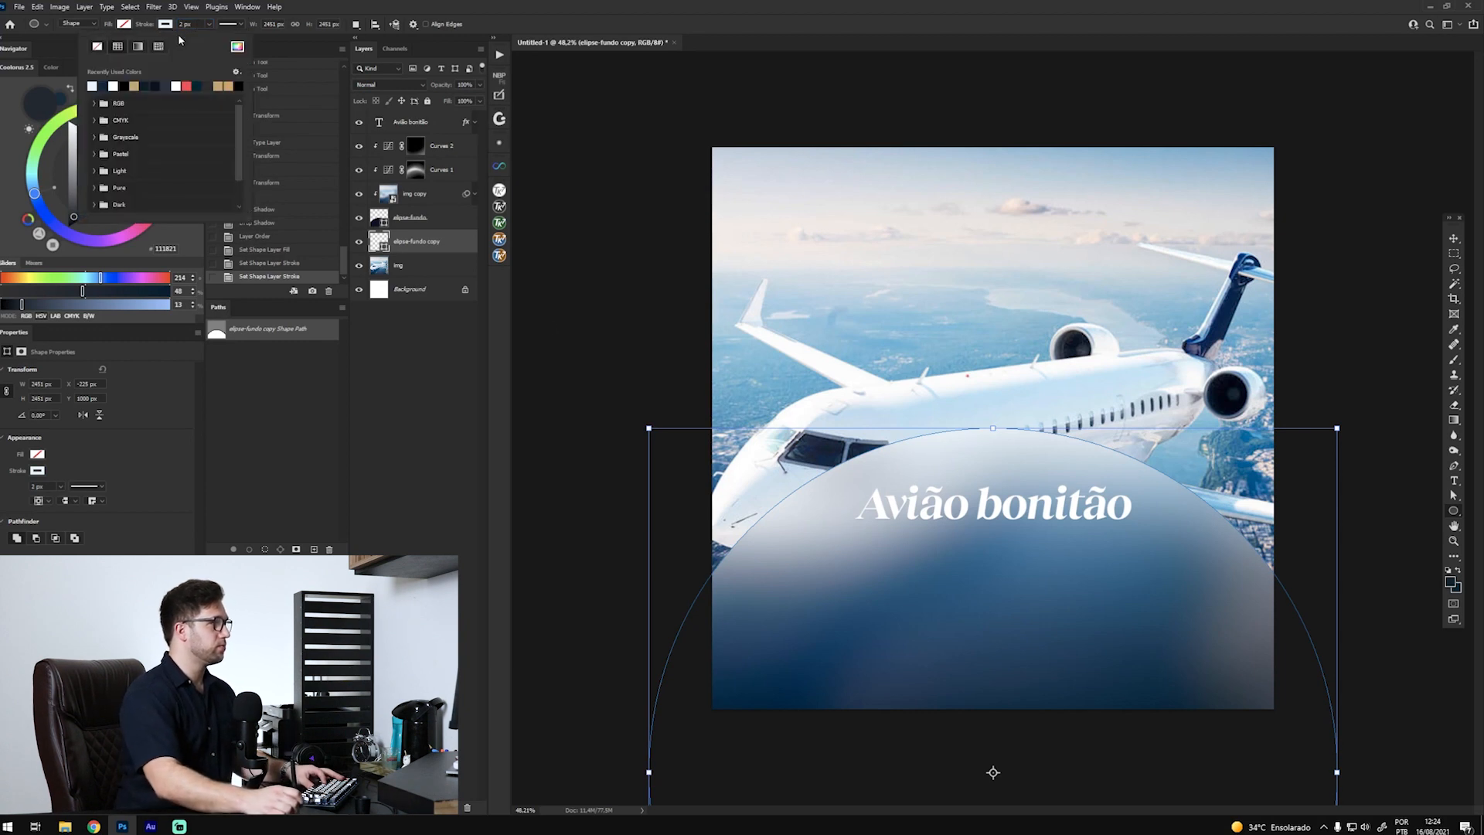
key("v")
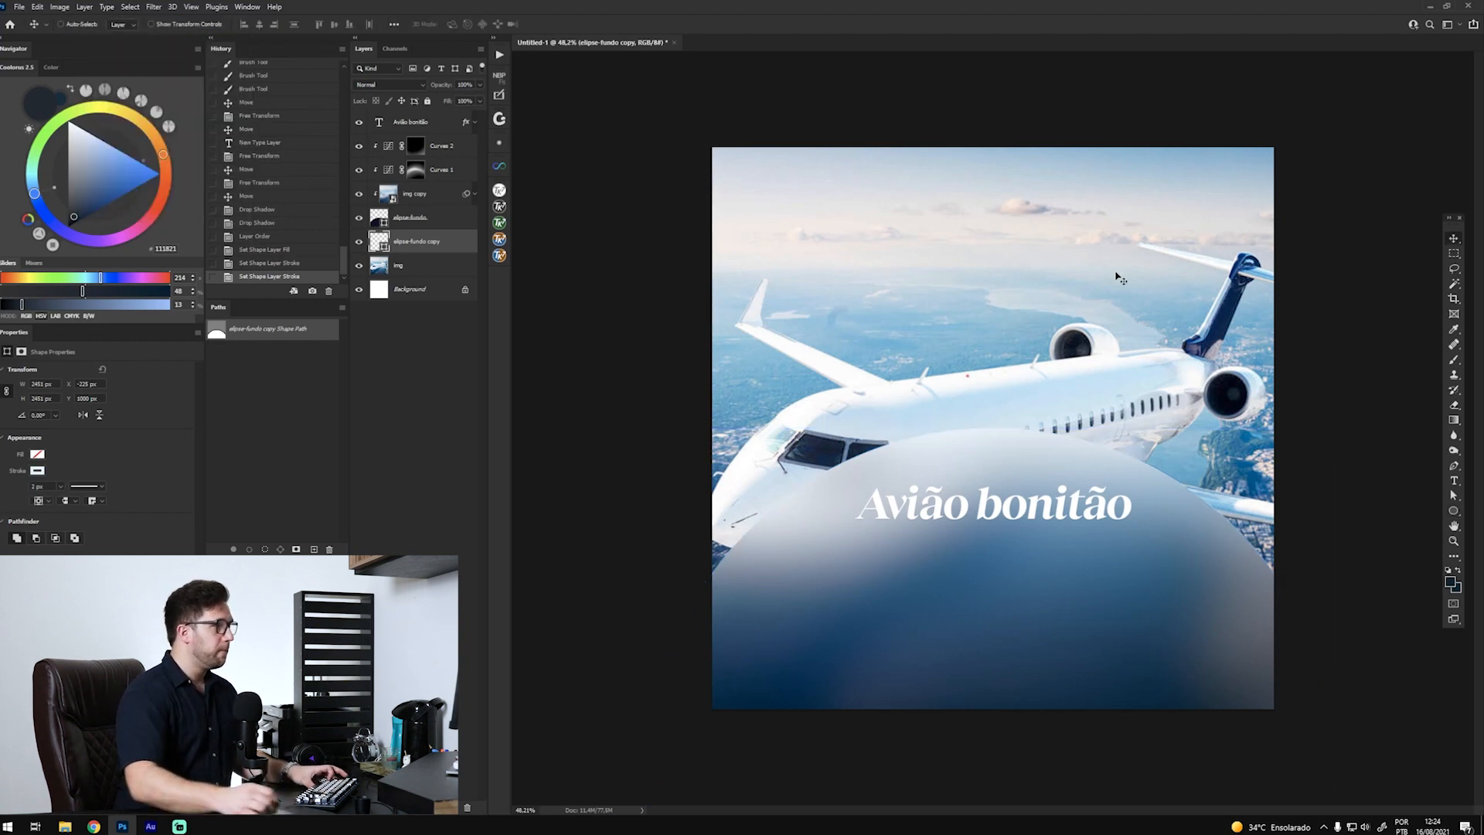
Set the duplicated circle's stroke width to 3 px and inspect the thin light edge up close at 100%.
key("u")
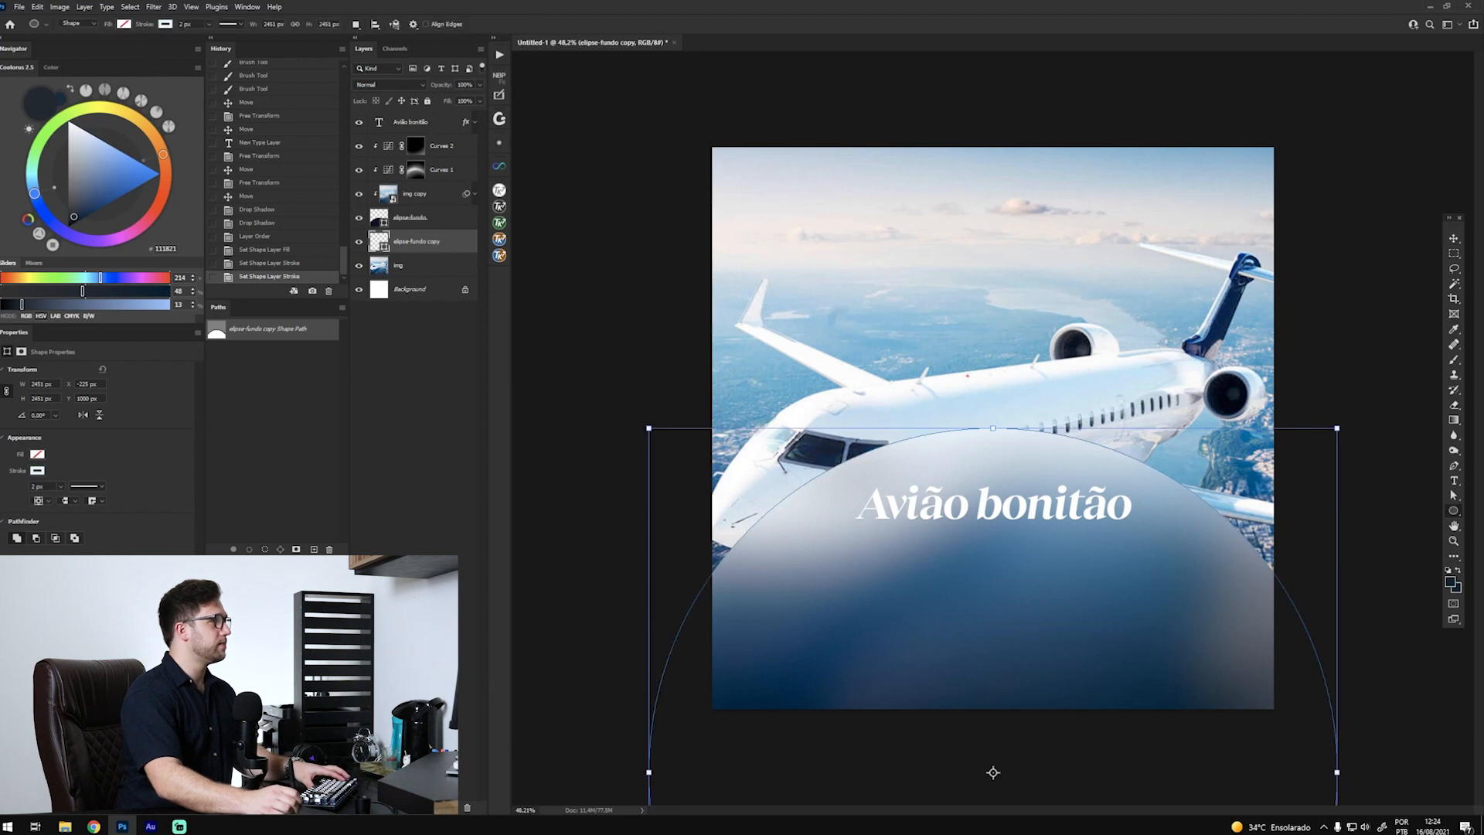
type("3")
key("Return")
key("v")
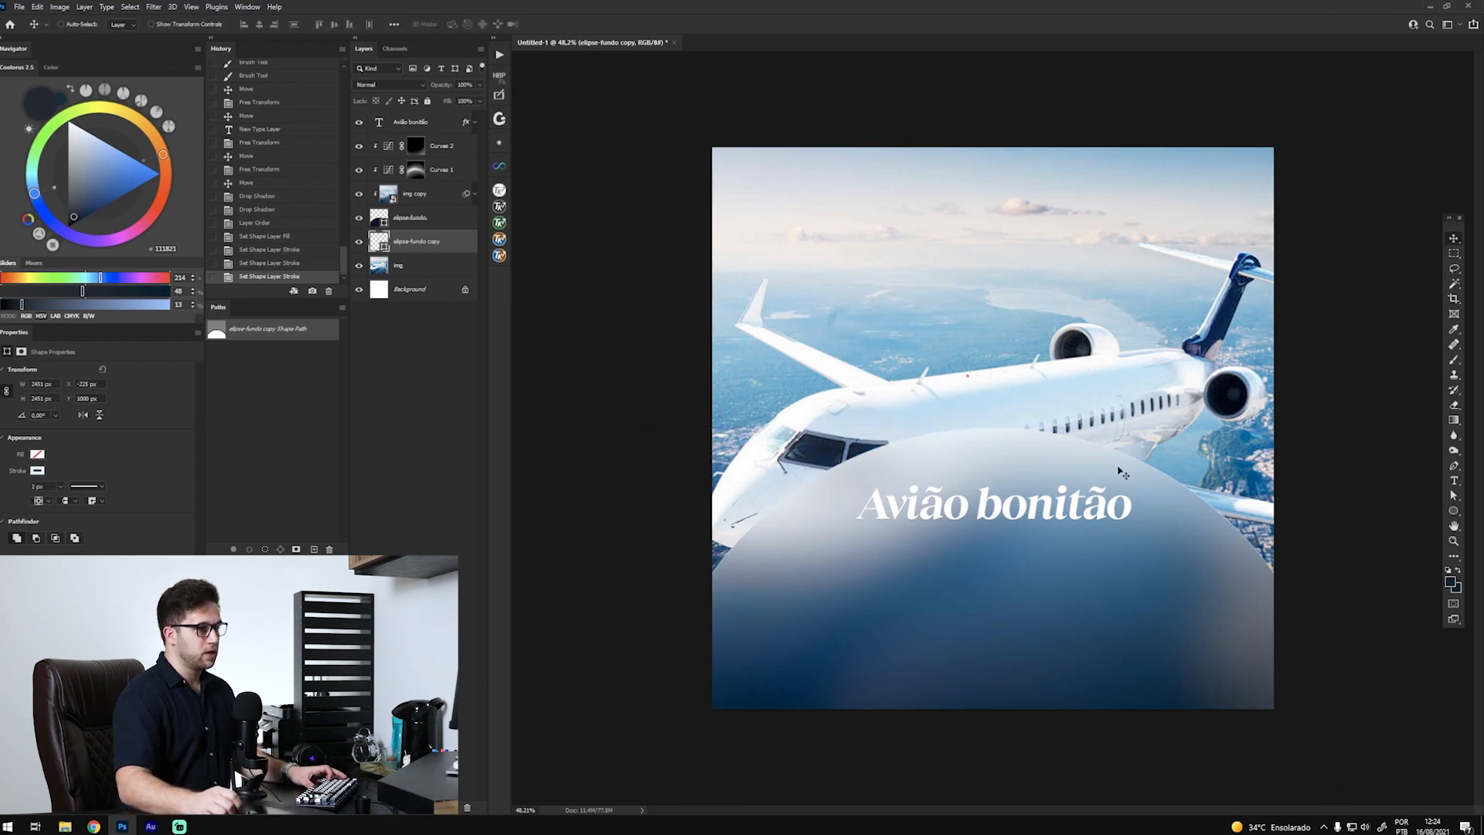
key("z")
left_click_drag(1233, 476, 1272, 464)
left_click_drag(1293, 558, 1131, 458)
key("ctrl+1")
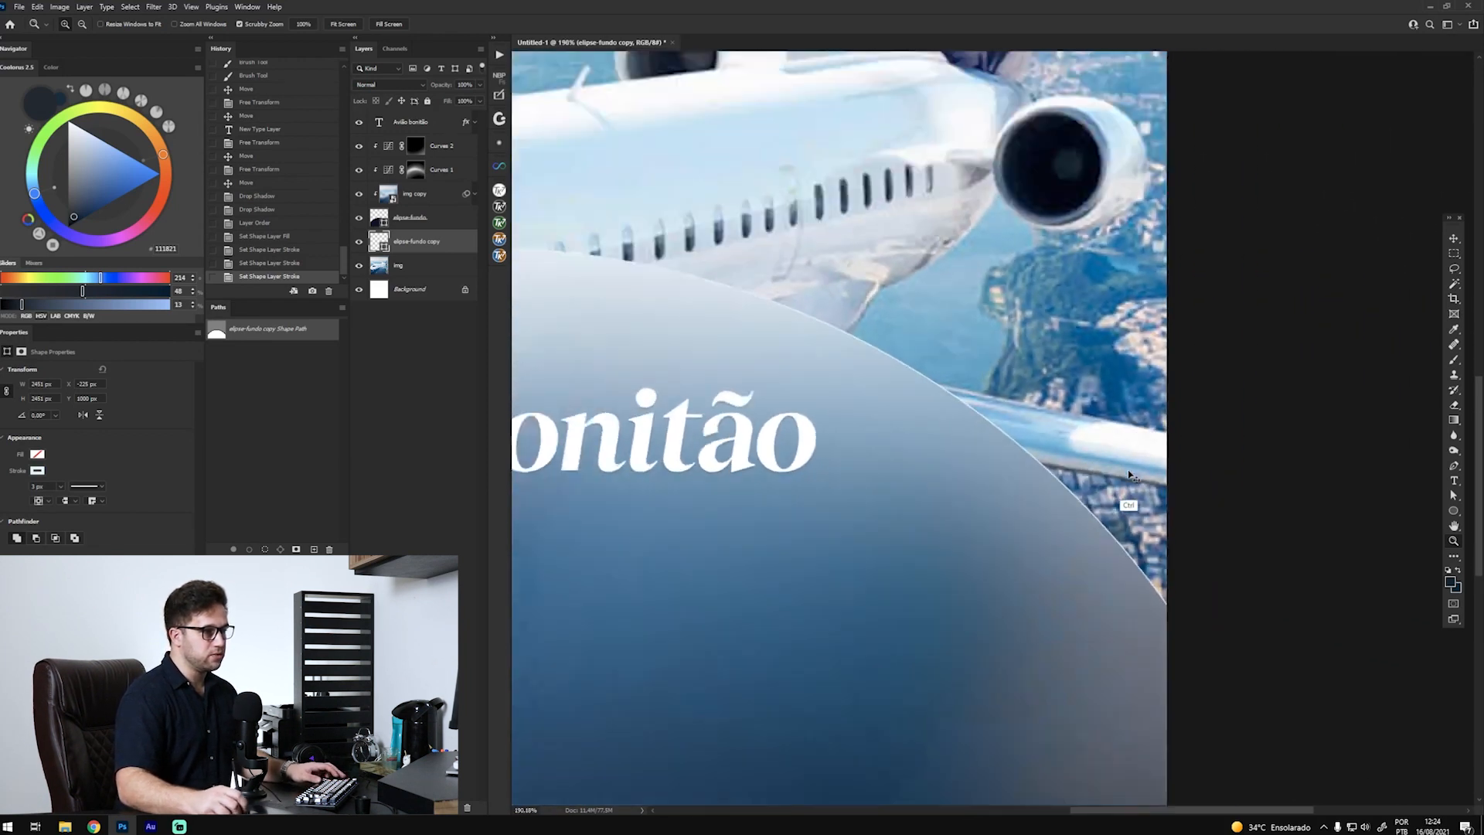
left_click_drag(831, 410, 892, 409)
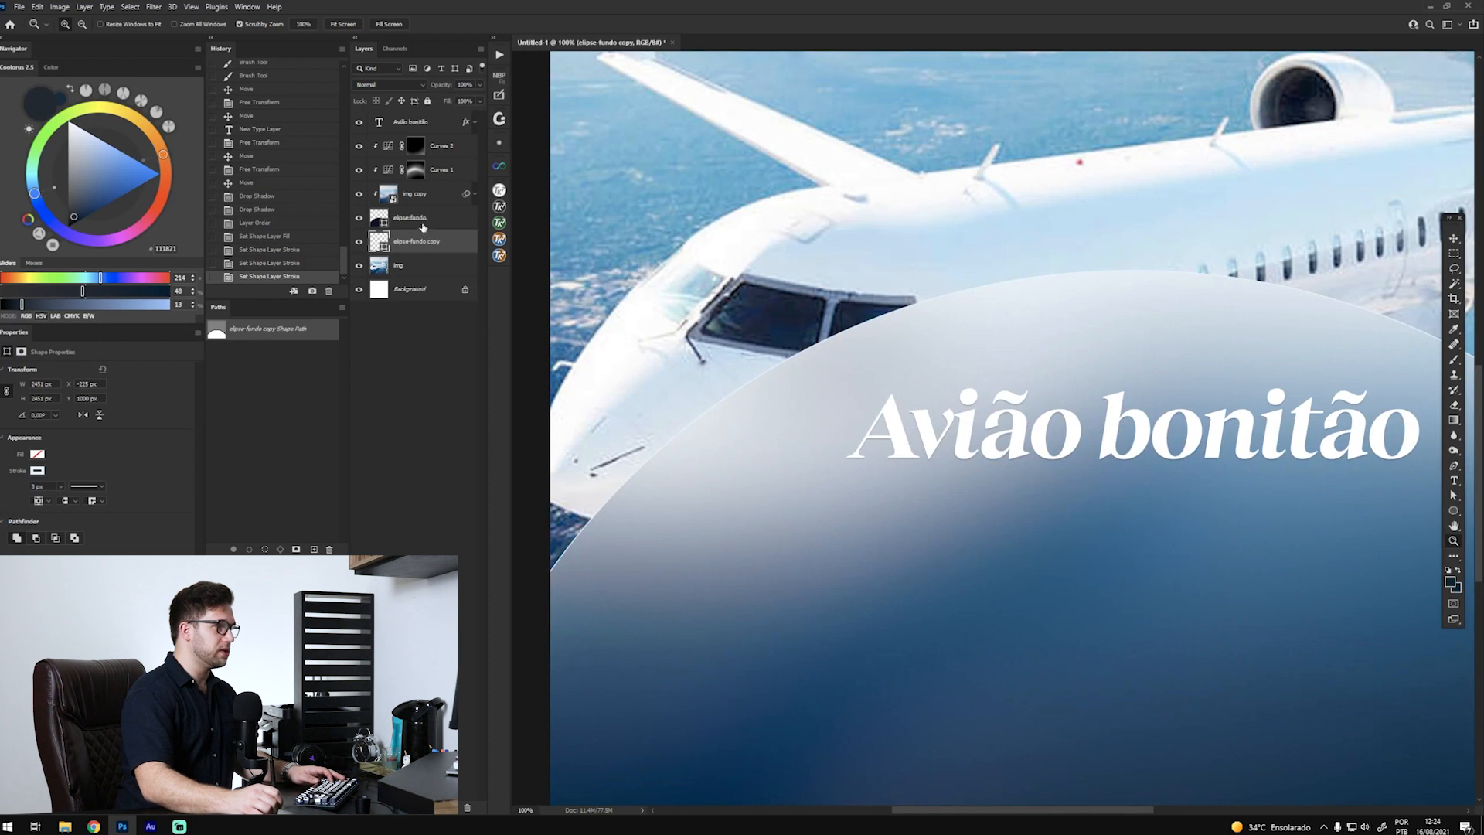
Rename the elipse-fundo copy layer as "light-edge".
double_click(417, 241)
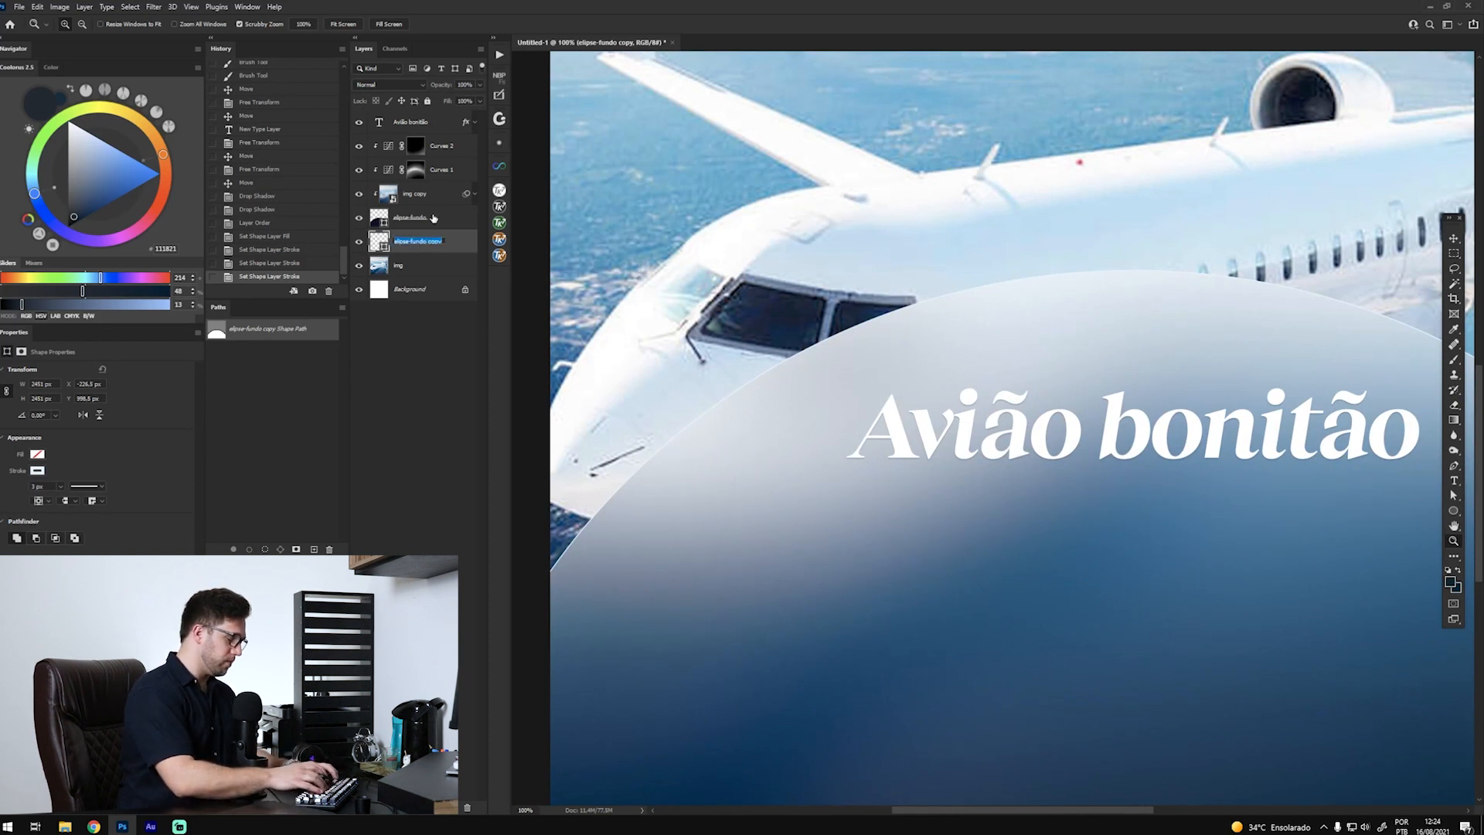
type("brilho-")
key("ctrl+a")
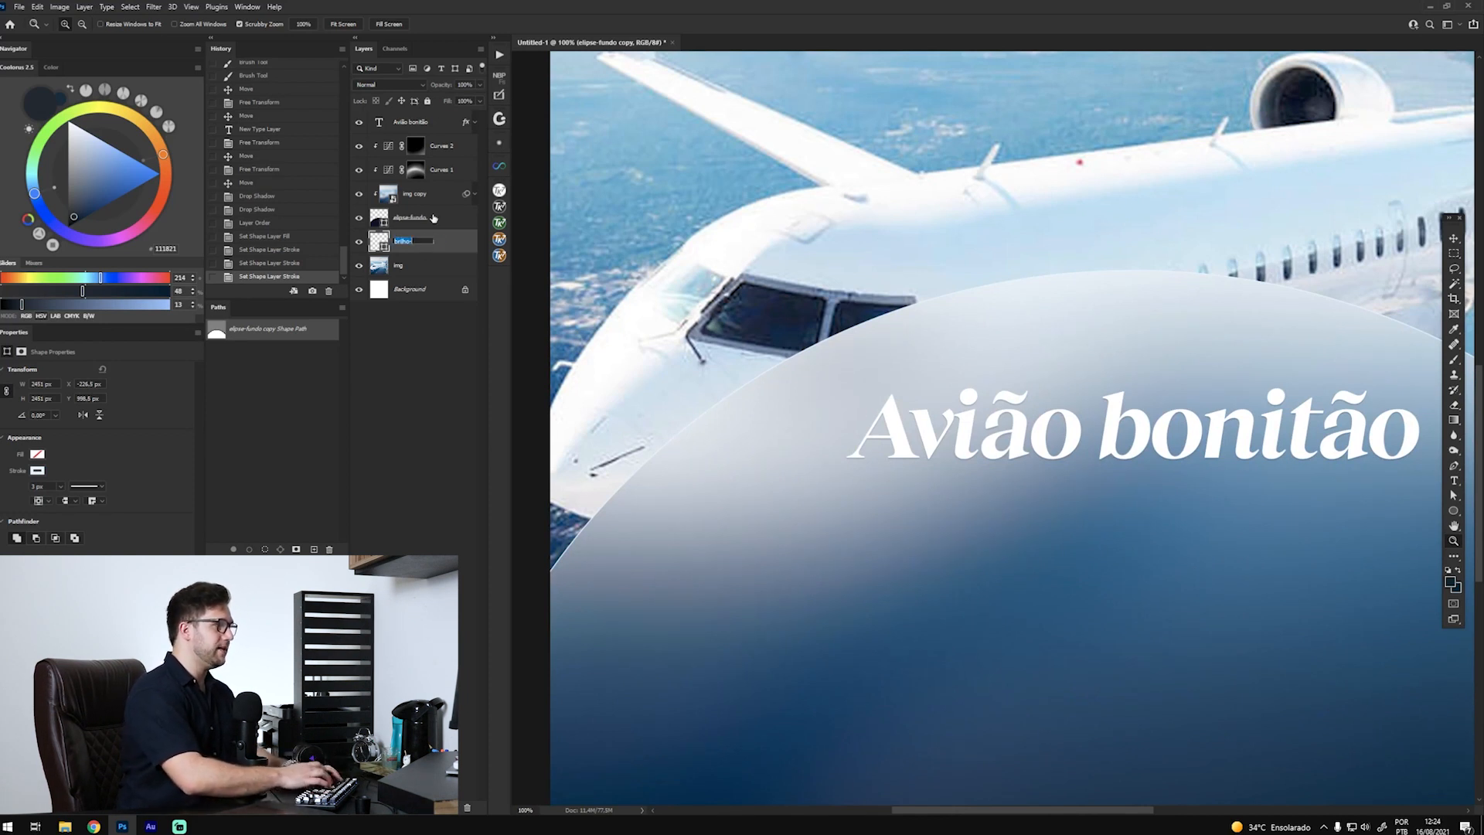
key("Return")
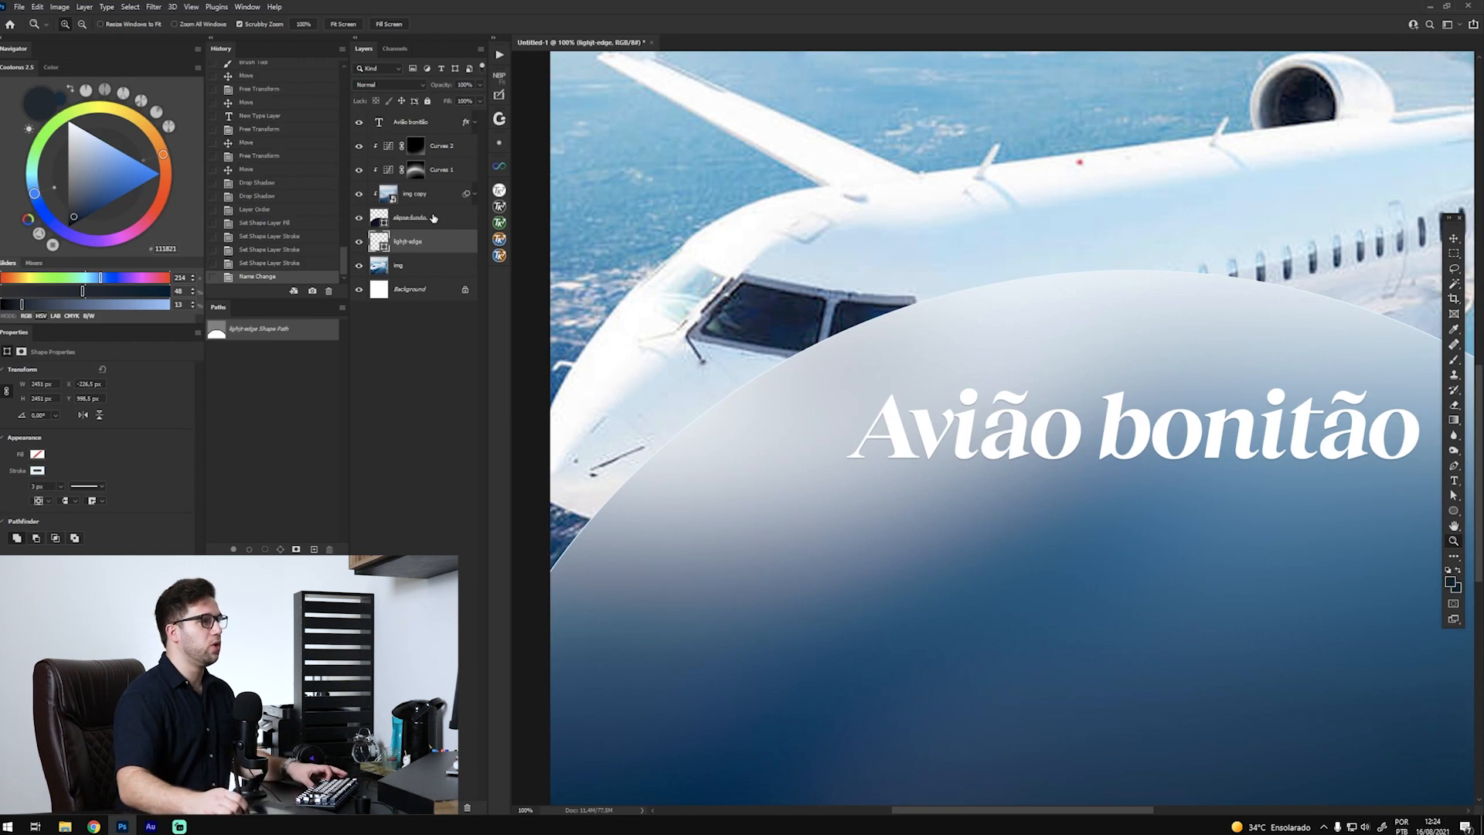
Add a layer mask to the light-edge layer and set the Brush tool to 100% opacity and 19% flow.
scroll(1156, 376, "down", 3)
scroll(1250, 410, "right", 3)
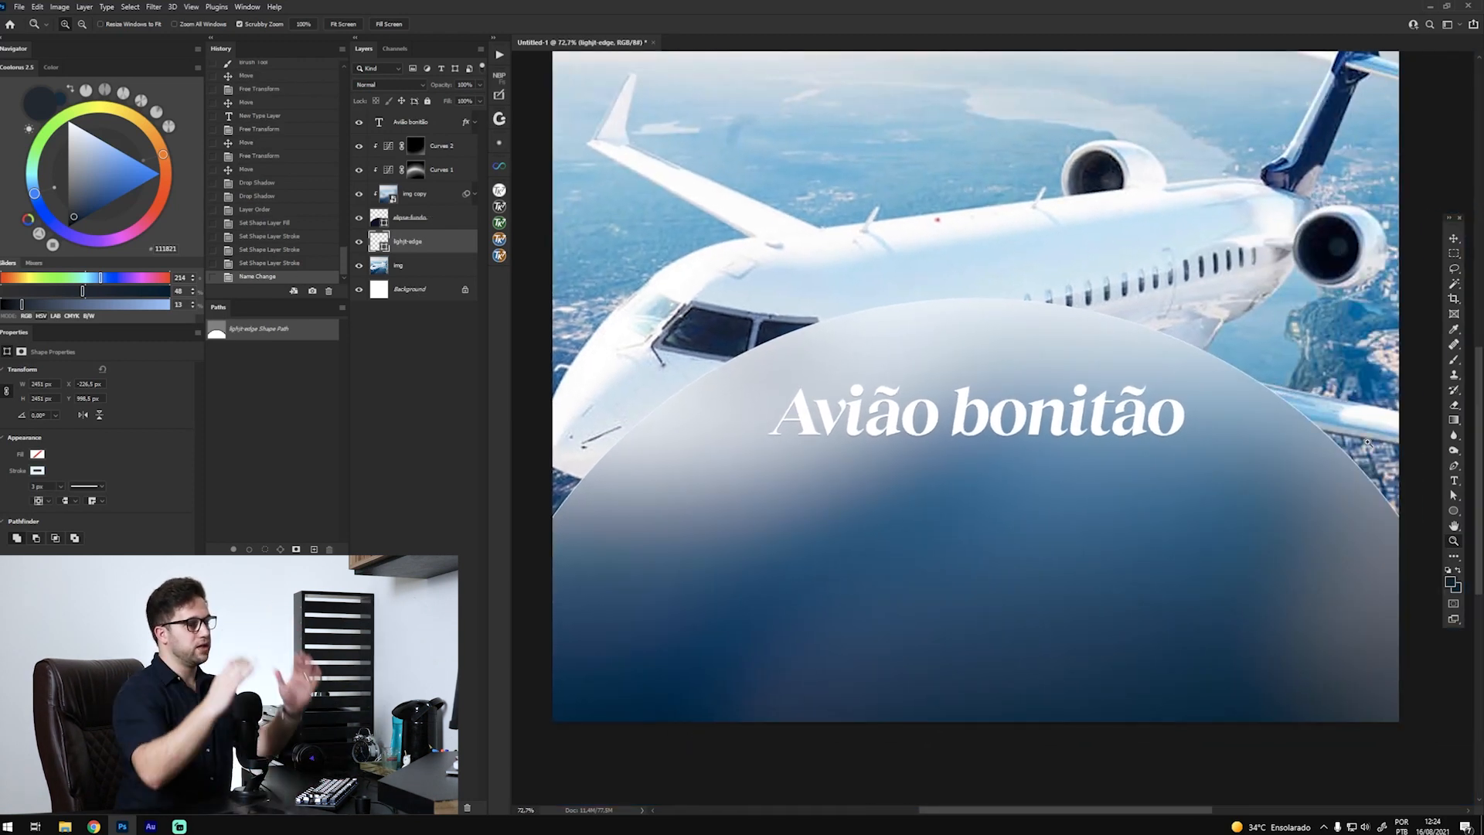
scroll(987, 516, "left", 2)
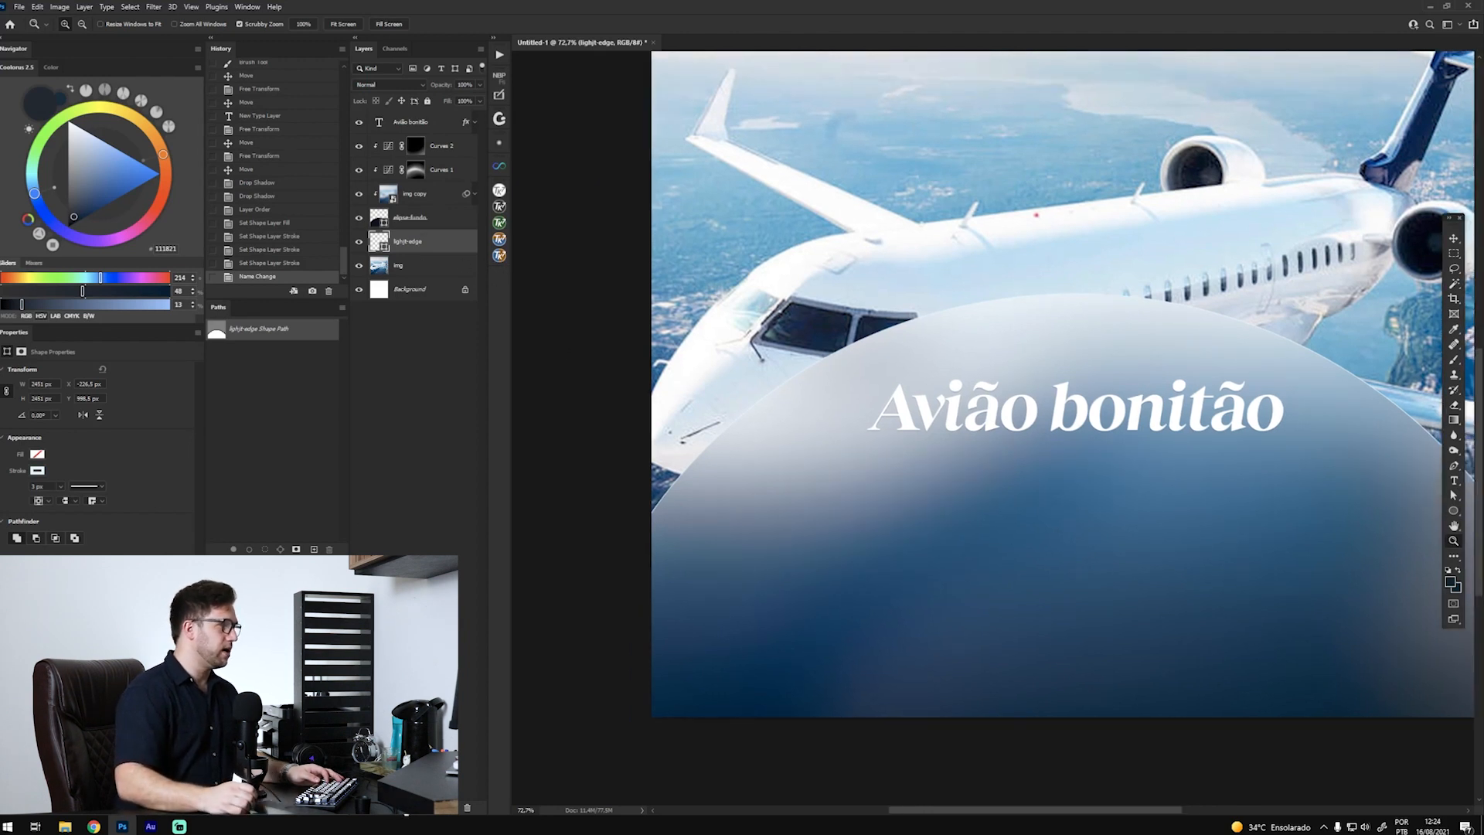
left_click(403, 808)
left_click_drag(769, 511, 677, 529)
key("b")
left_click_drag(845, 484, 715, 498)
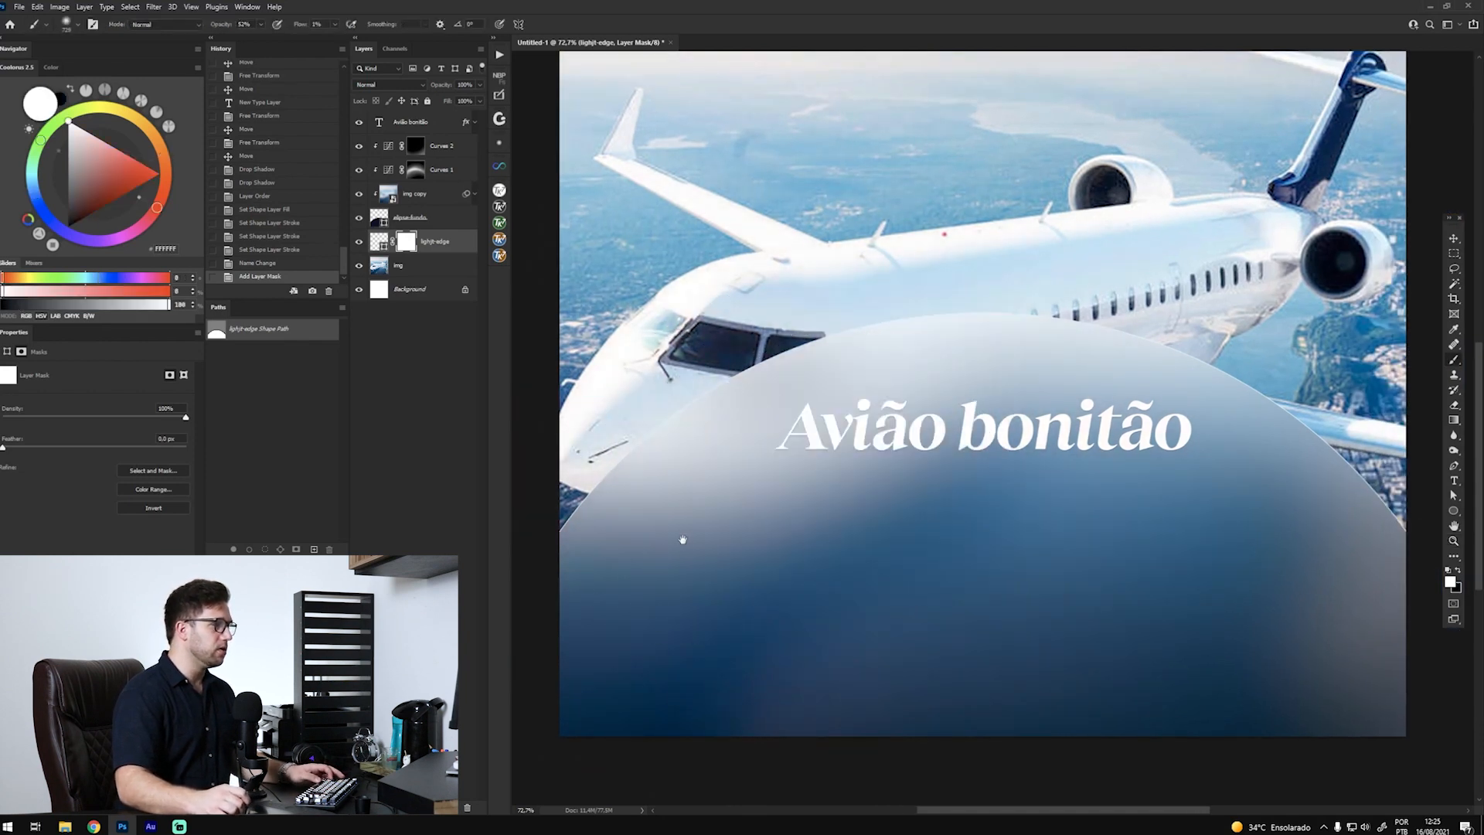
left_click_drag(649, 539, 918, 502)
left_click_drag(227, 27, 316, 28)
Paint black on the light-edge mask to fade the outline toward the lower ends of the arc on both sides.
mouse_move(1073, 404)
left_mouse_down()
mouse_move(911, 456)
mouse_move(933, 398)
left_mouse_up()
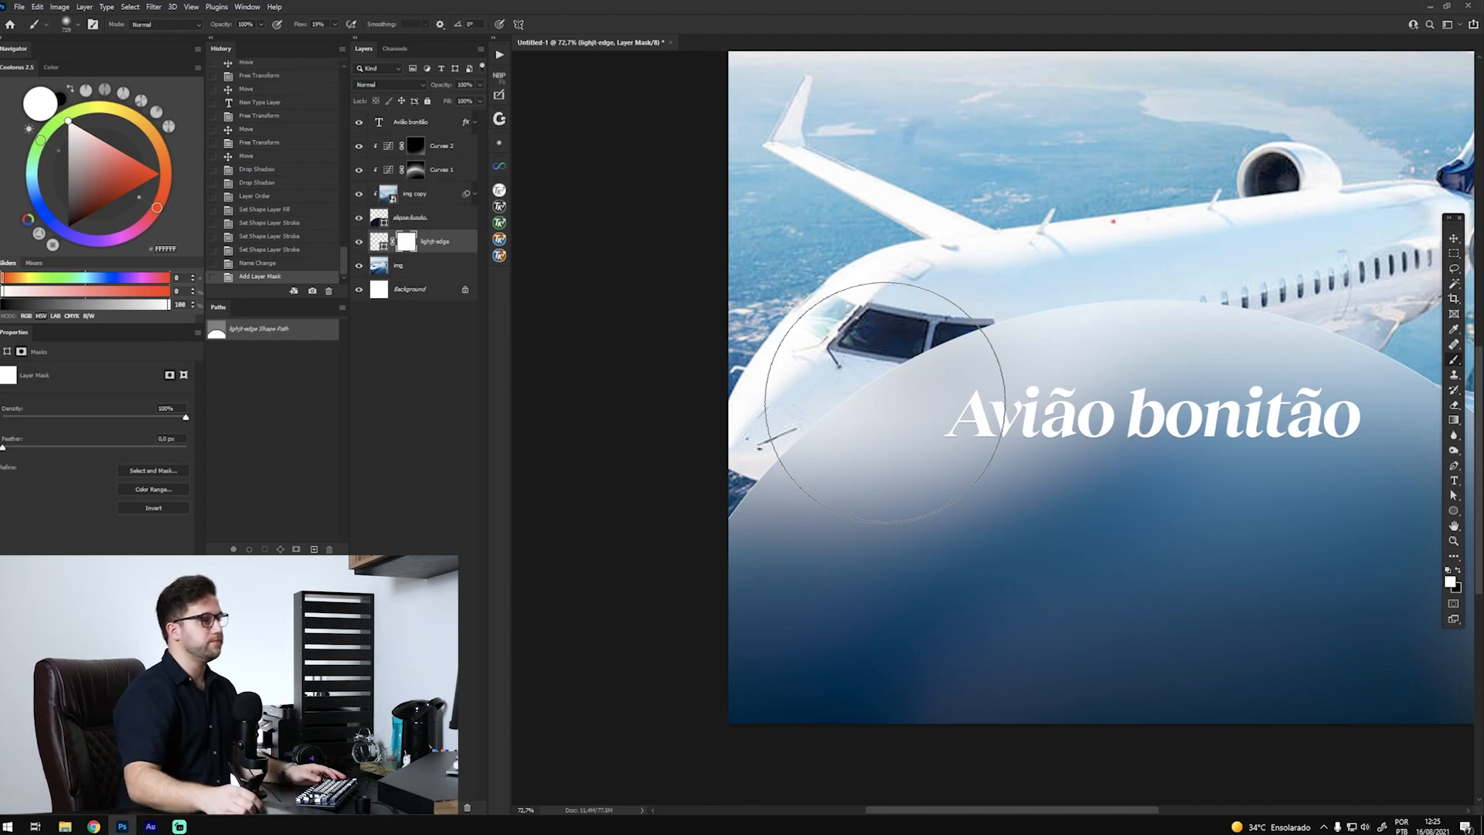
left_click_drag(1078, 387, 922, 378)
left_click_drag(858, 528, 964, 514)
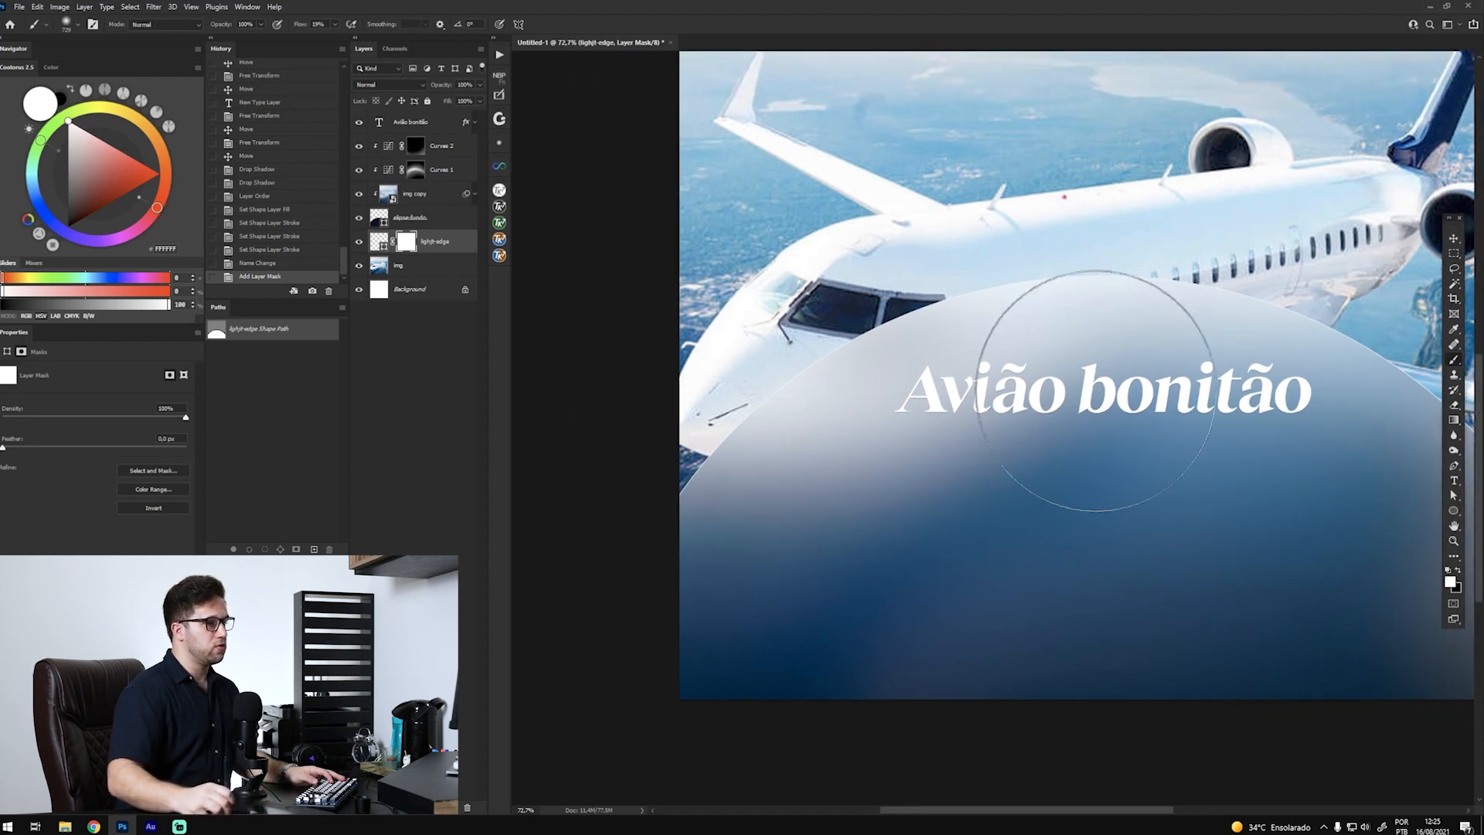
key("z")
key("ctrl+0")
key("b")
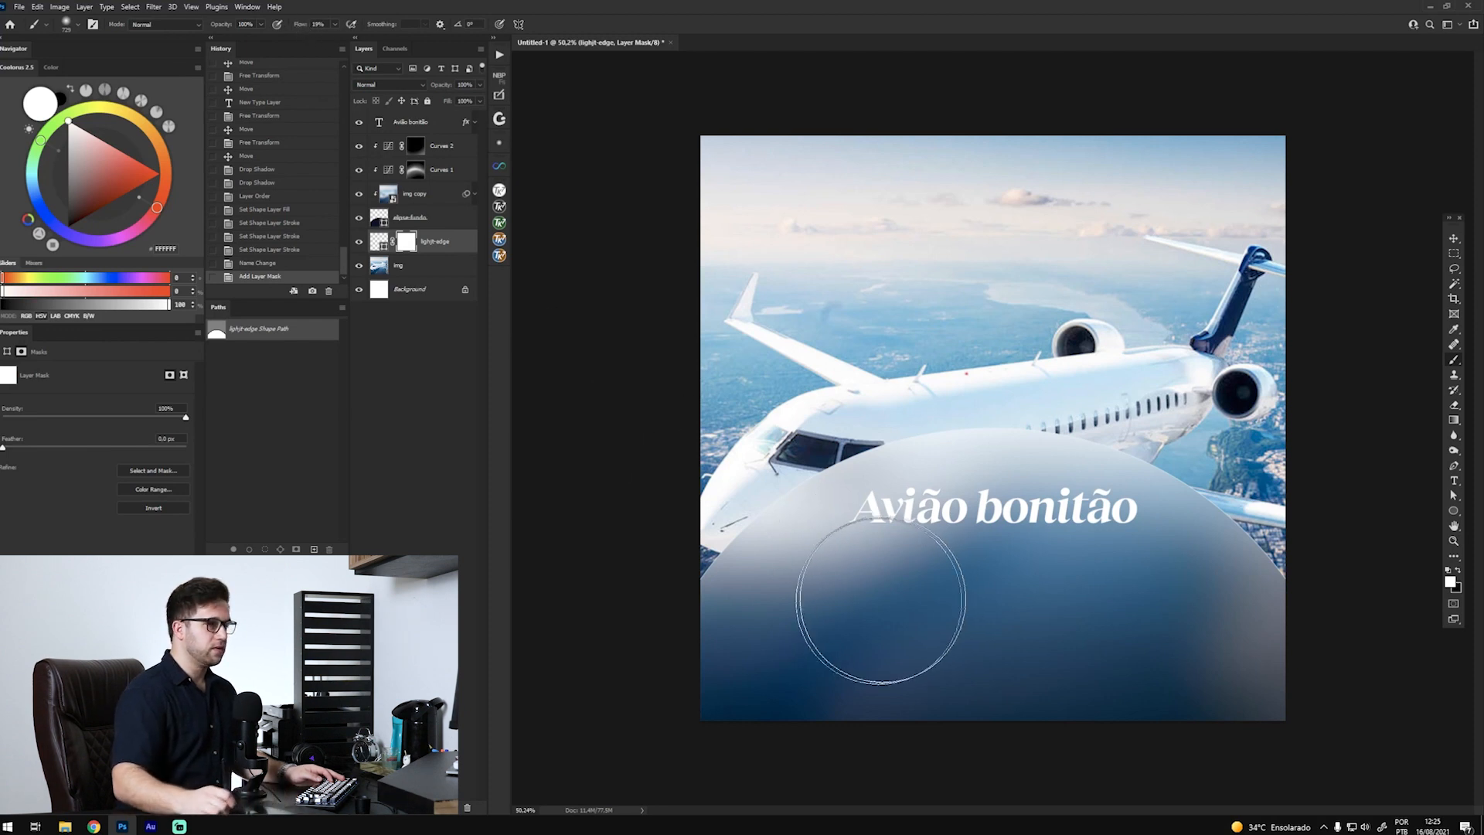
key("x")
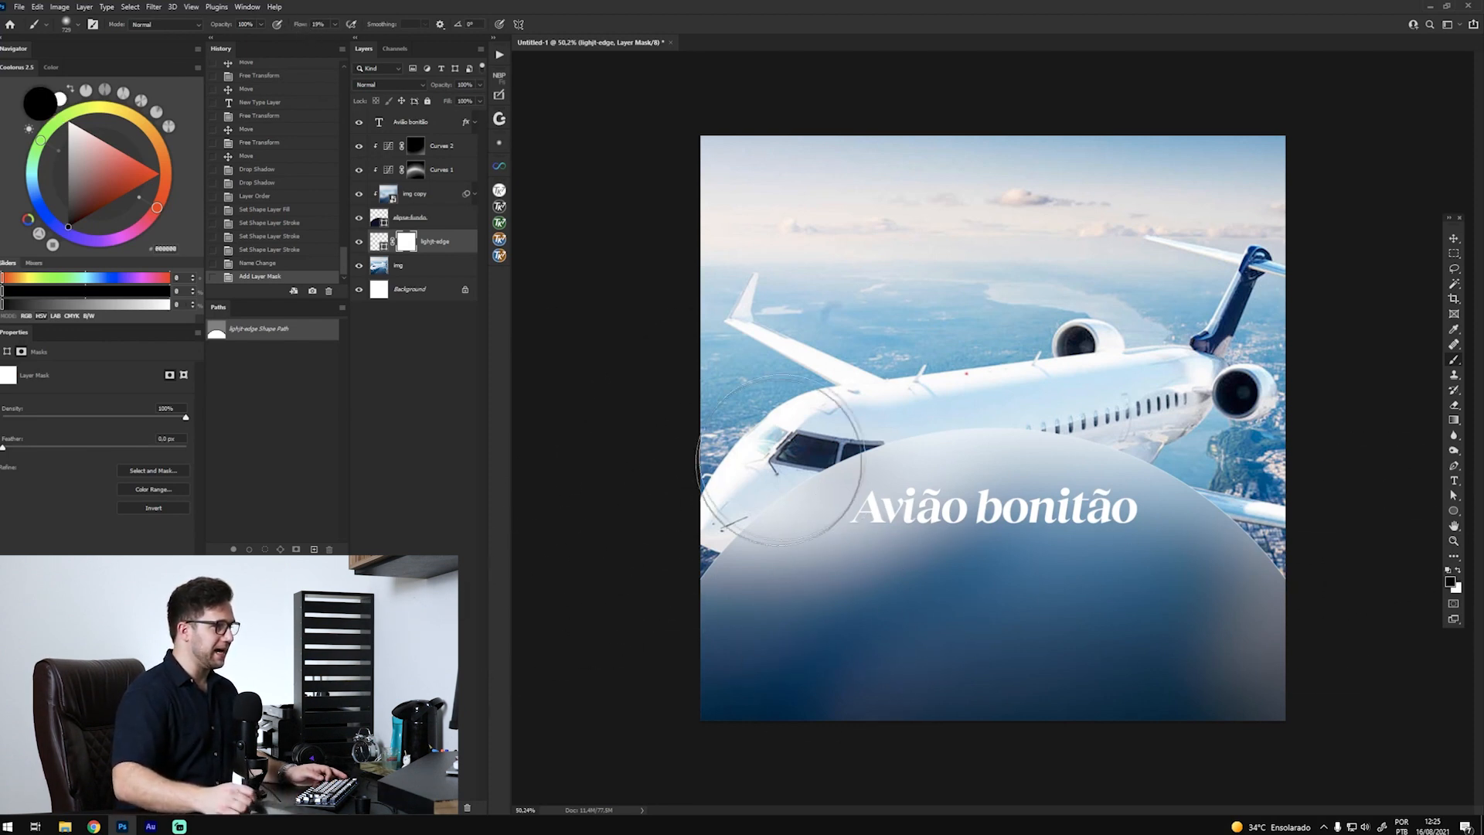
left_click_drag(715, 539, 707, 580)
key("ctrl+space")
left_click_drag(702, 547, 861, 517)
mouse_move(741, 547)
left_mouse_down()
mouse_move(859, 451)
mouse_move(848, 441)
mouse_move(894, 447)
left_mouse_up()
left_click_drag(971, 370, 815, 511)
key("space")
left_click_drag(1065, 572, 926, 593)
left_click_drag(808, 361, 874, 433)
key("space")
left_click_drag(1266, 494, 769, 494)
left_click_drag(1244, 566, 792, 471)
mouse_move(1036, 381)
left_mouse_down()
mouse_move(1214, 551)
mouse_move(1055, 410)
left_mouse_up()
mouse_move(990, 357)
left_mouse_down()
mouse_move(1117, 437)
mouse_move(1034, 417)
mouse_move(927, 309)
left_mouse_up()
key("ctrl+space")
left_click_drag(838, 276, 865, 294)
left_click_drag(795, 369, 1136, 375)
Convert the masked light-edge shape layer to a Smart Object.
key("v")
left_click(381, 241)
left_click_drag(844, 236, 976, 243)
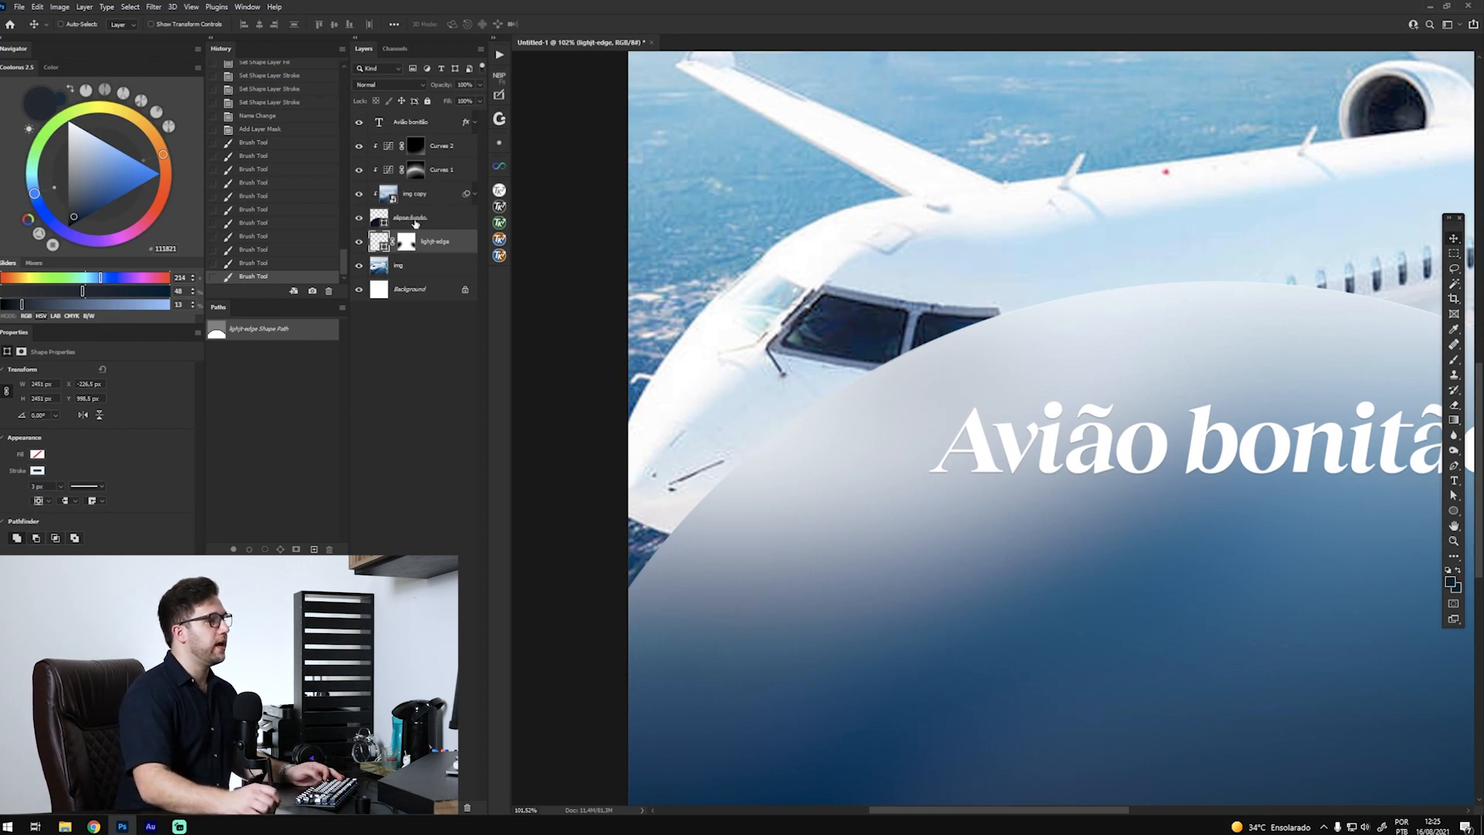
right_click(466, 244)
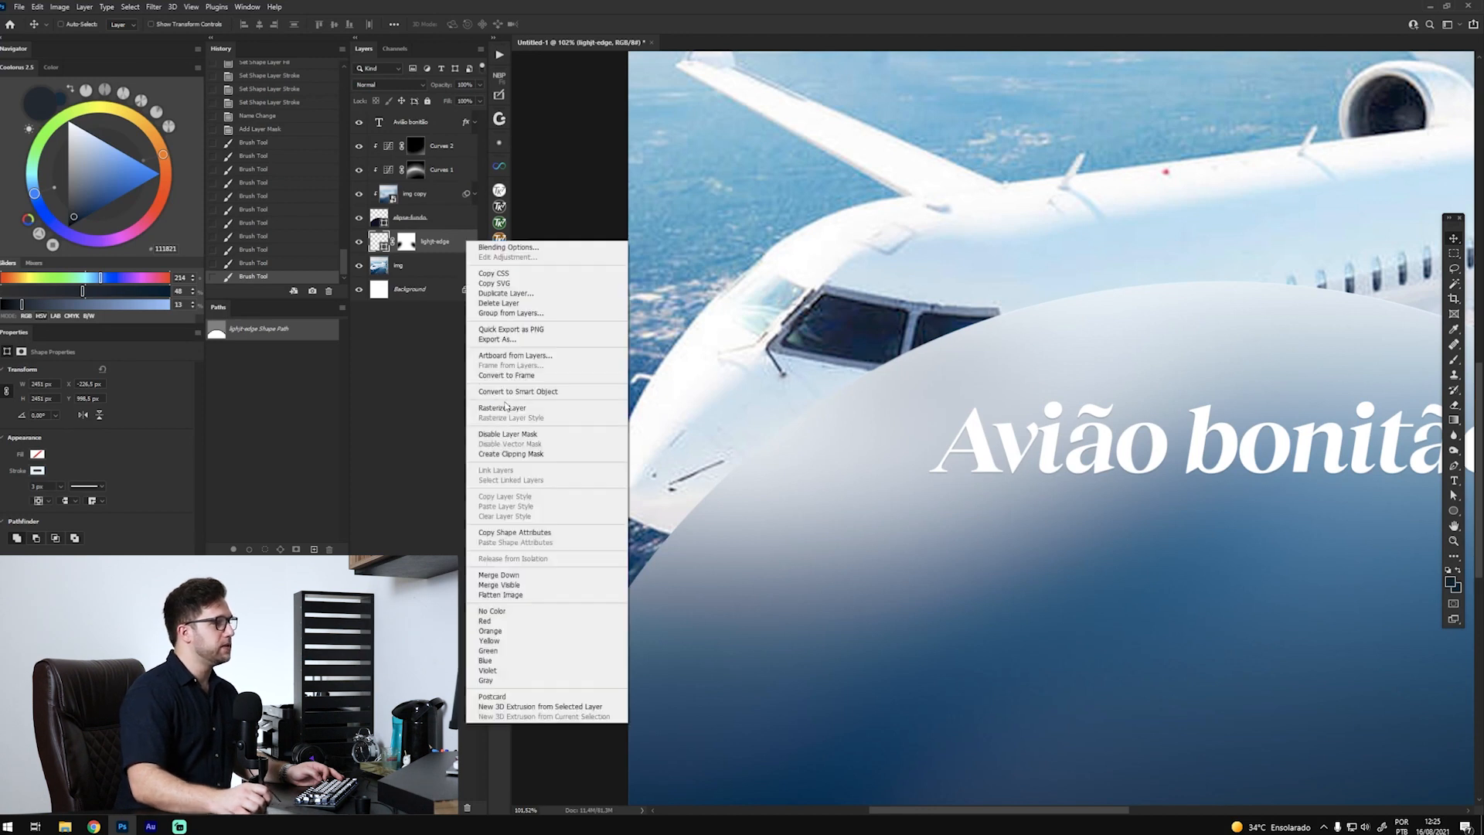
left_click(546, 392)
Try a Gaussian Blur with a 1.4 px radius on the light-edge layer, cancel it, and undo the Smart Object conversion.
left_click(154, 7)
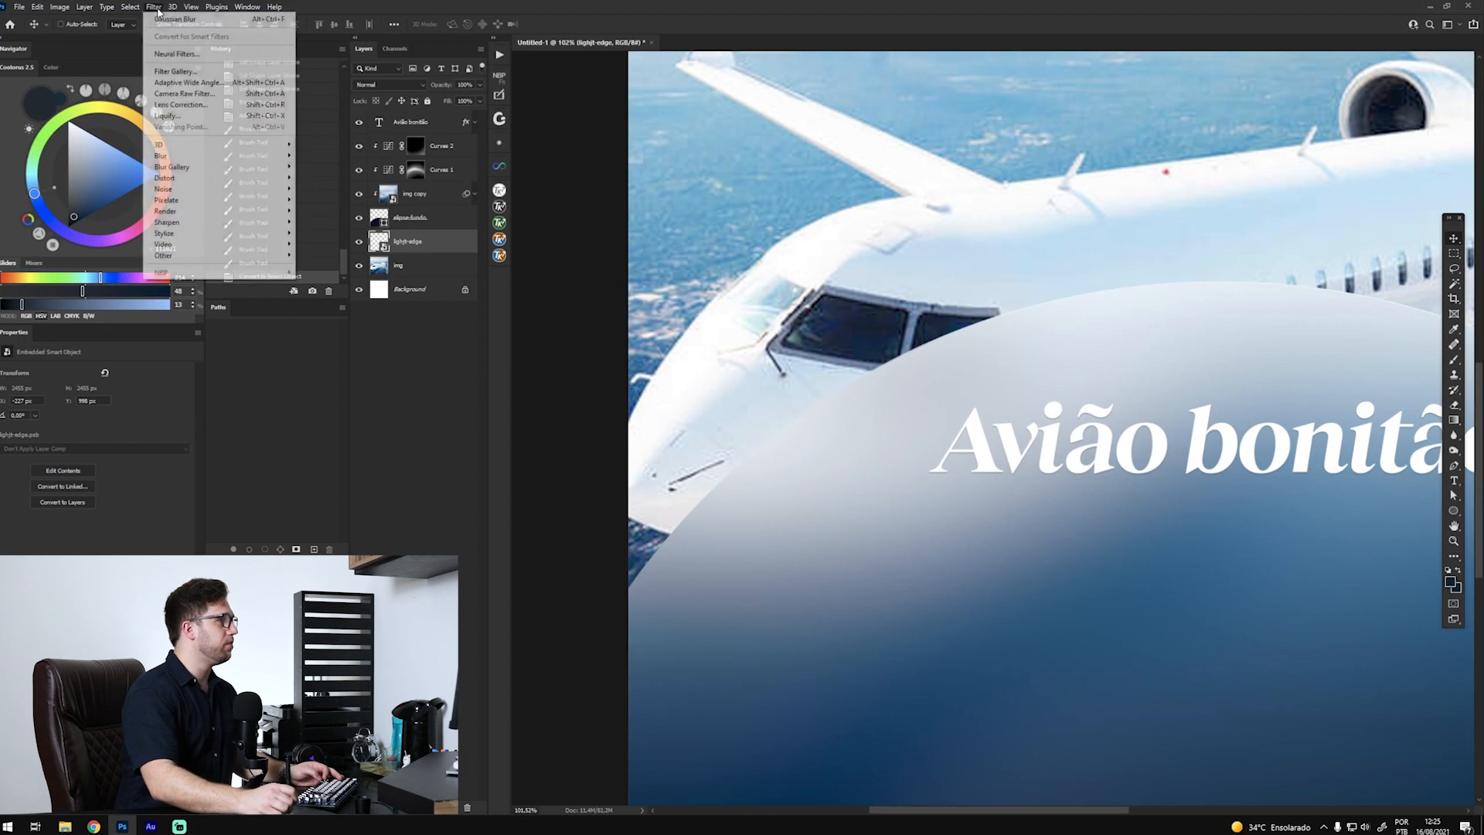
mouse_move(197, 157)
left_click(123, 201)
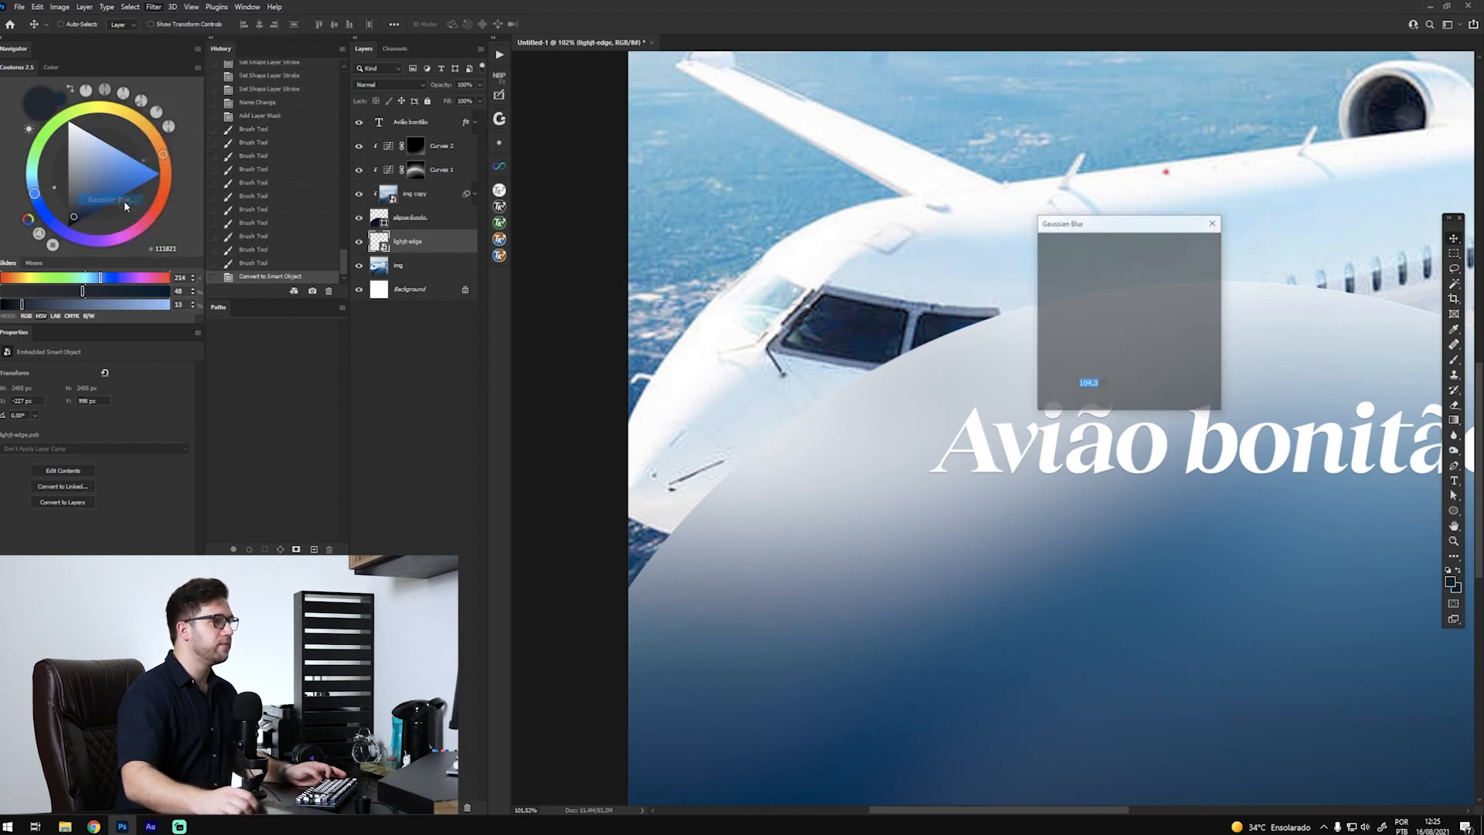
left_click(1080, 401)
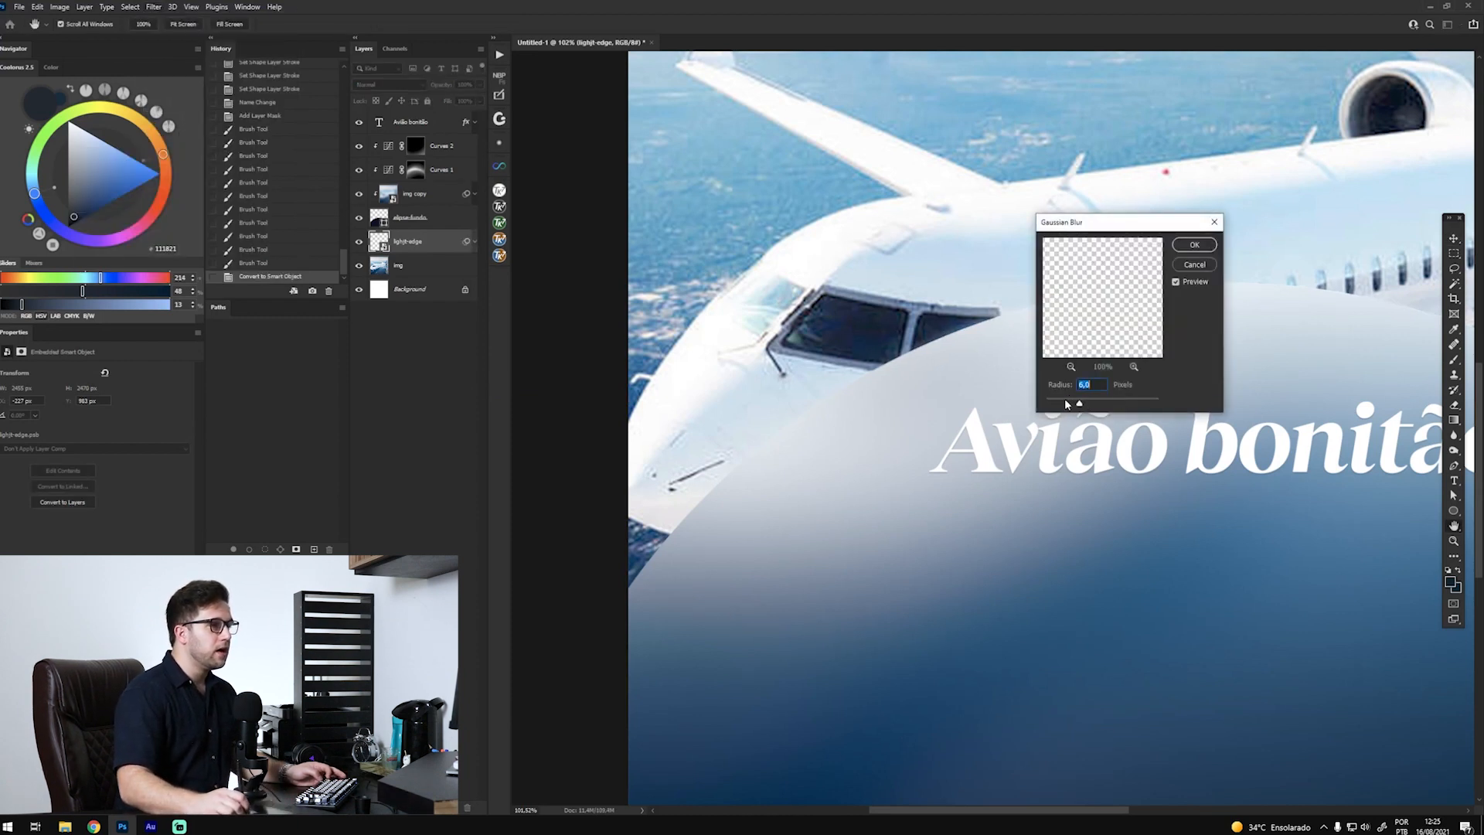
left_click(1049, 402)
key("Up")
key("Up")
key("Up")
key("shift+Up")
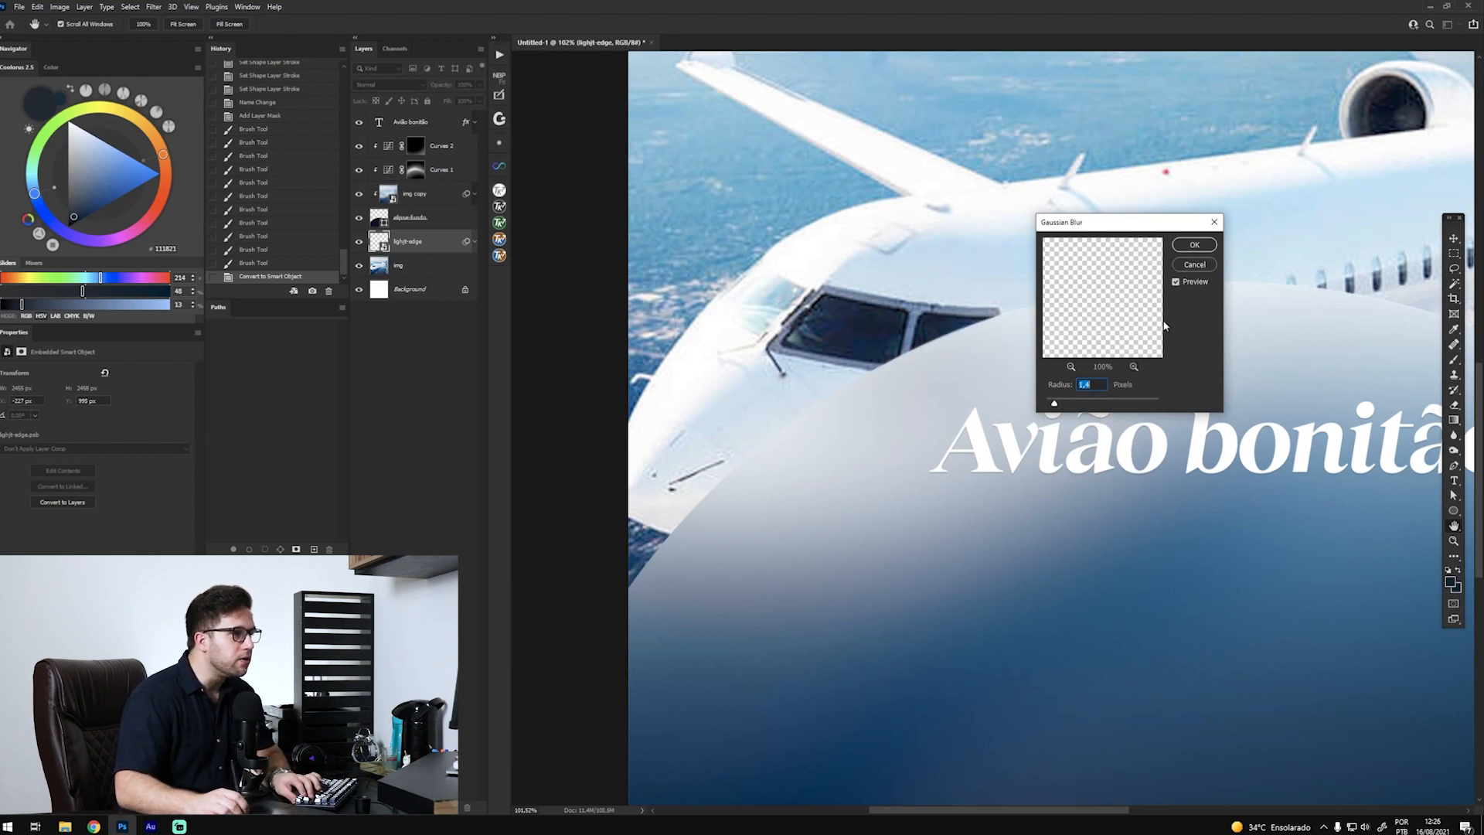
left_click(1195, 264)
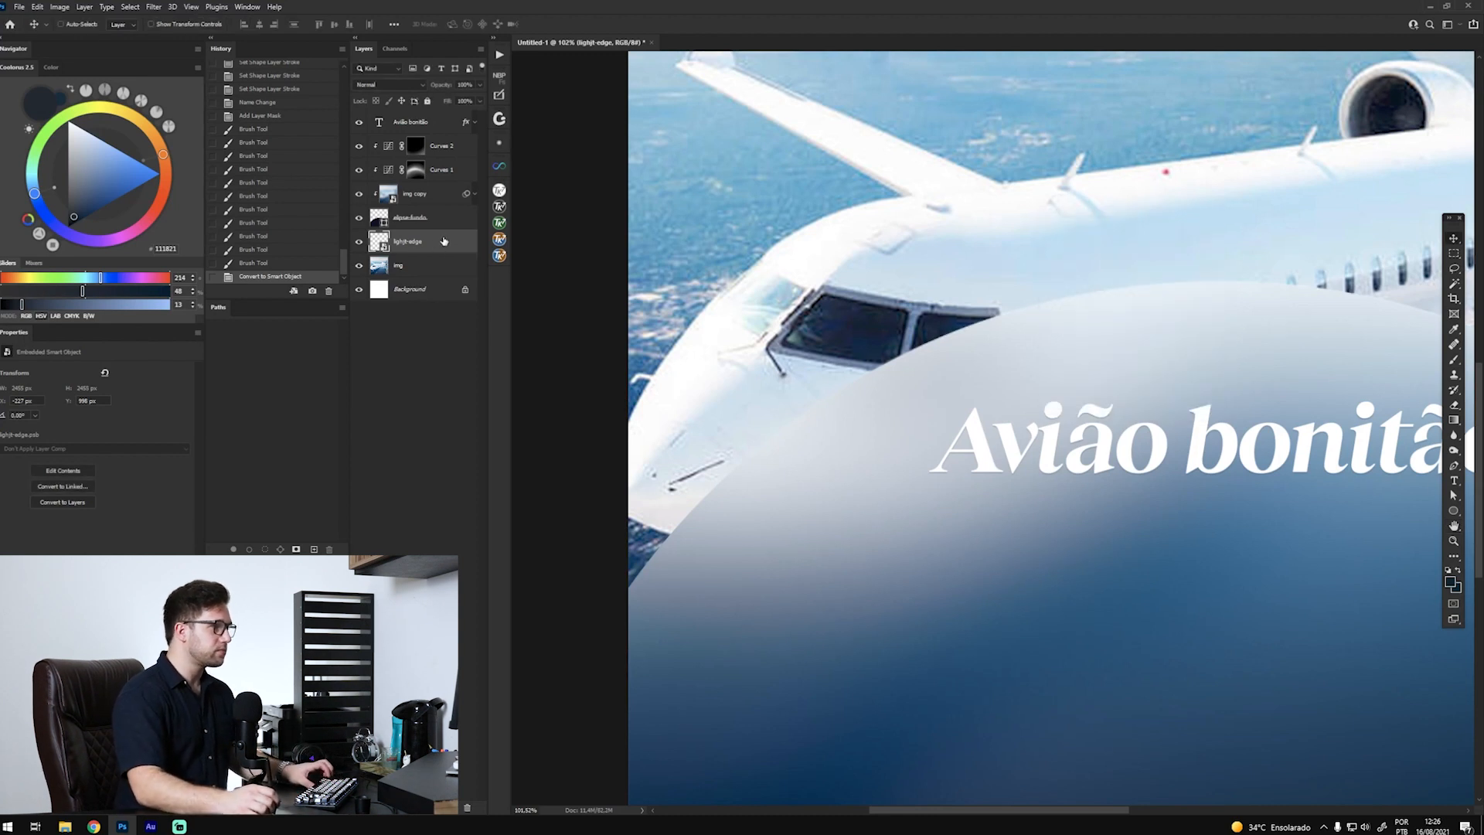
key("ctrl+z")
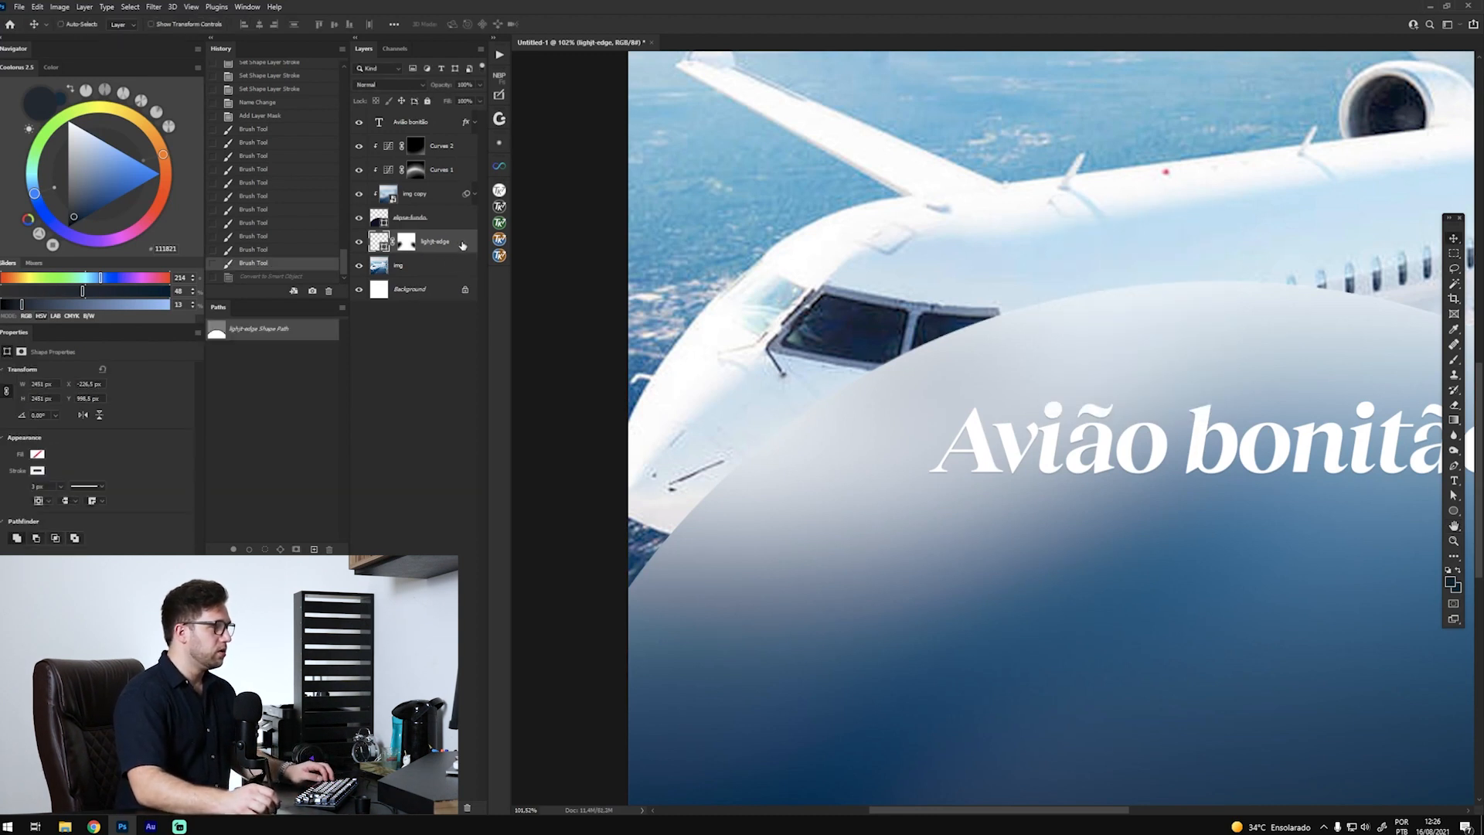
Duplicate the light-edge layer directly below the original and convert the copy to a Smart Object.
left_click_drag(464, 246, 465, 266)
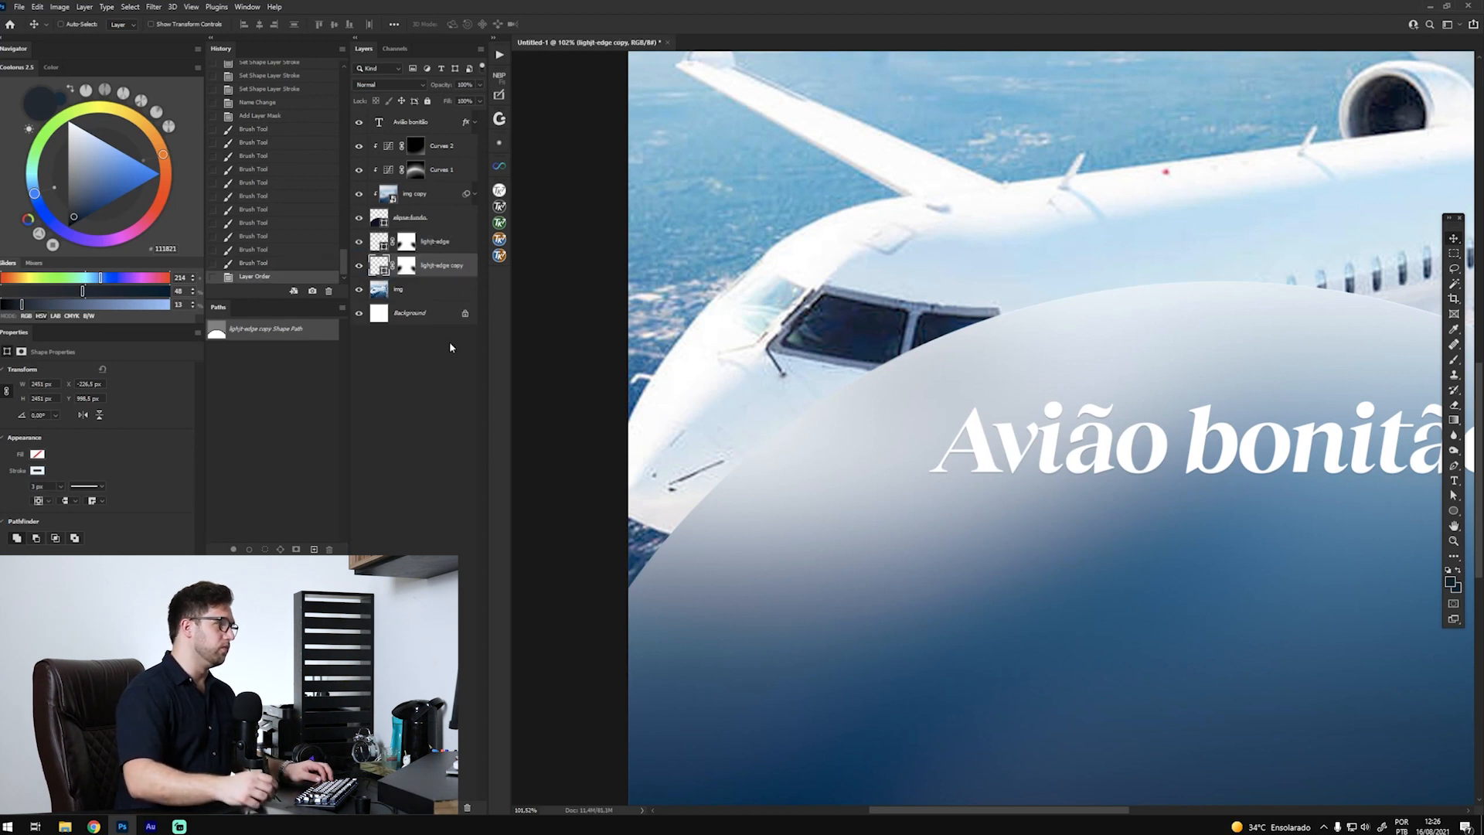
right_click(464, 263)
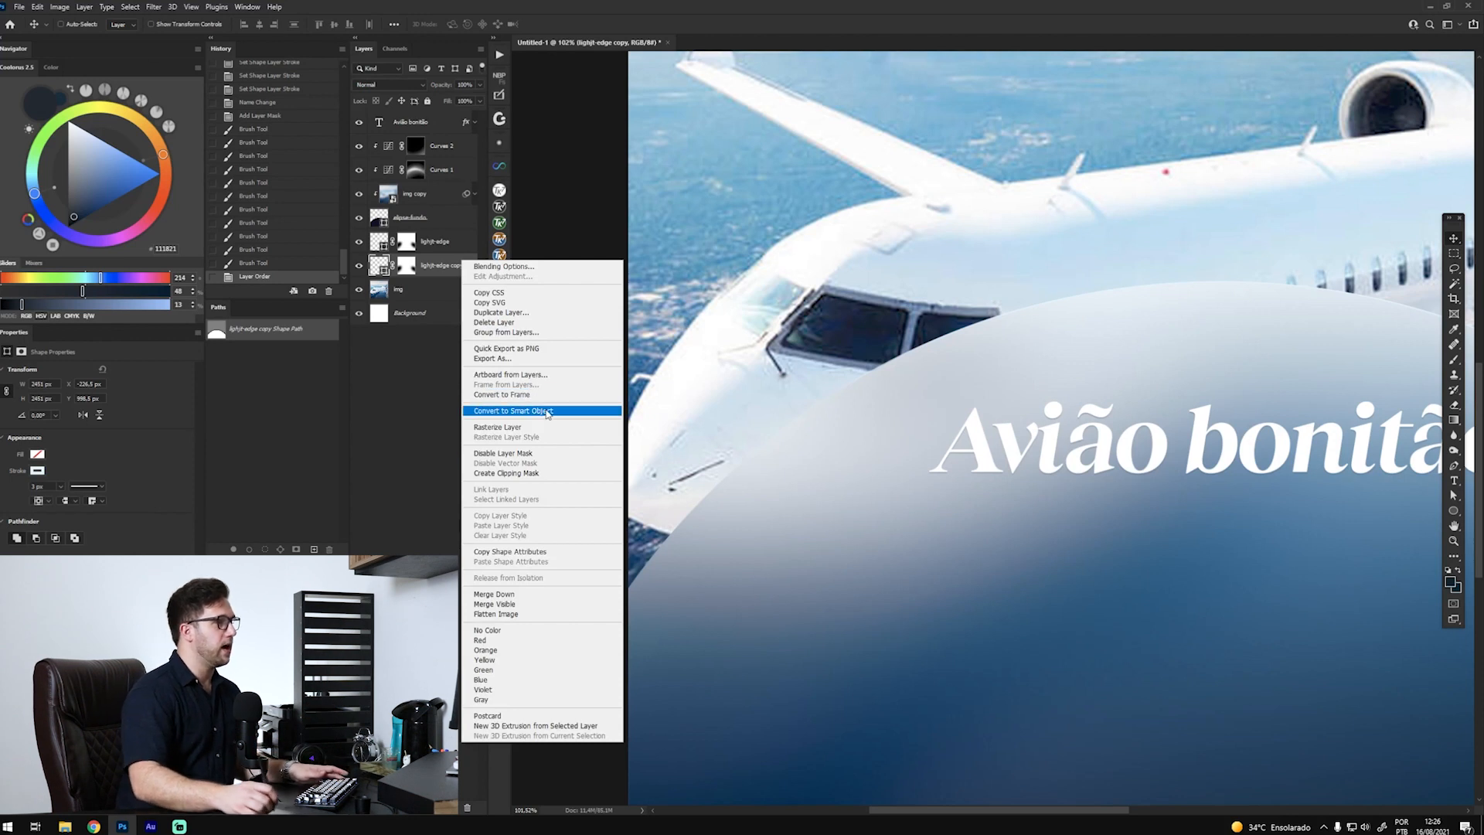
left_click(547, 412)
Apply a Gaussian Blur with a 2.1 px radius to the light-edge copy.
left_click(154, 7)
mouse_move(184, 155)
left_click(115, 198)
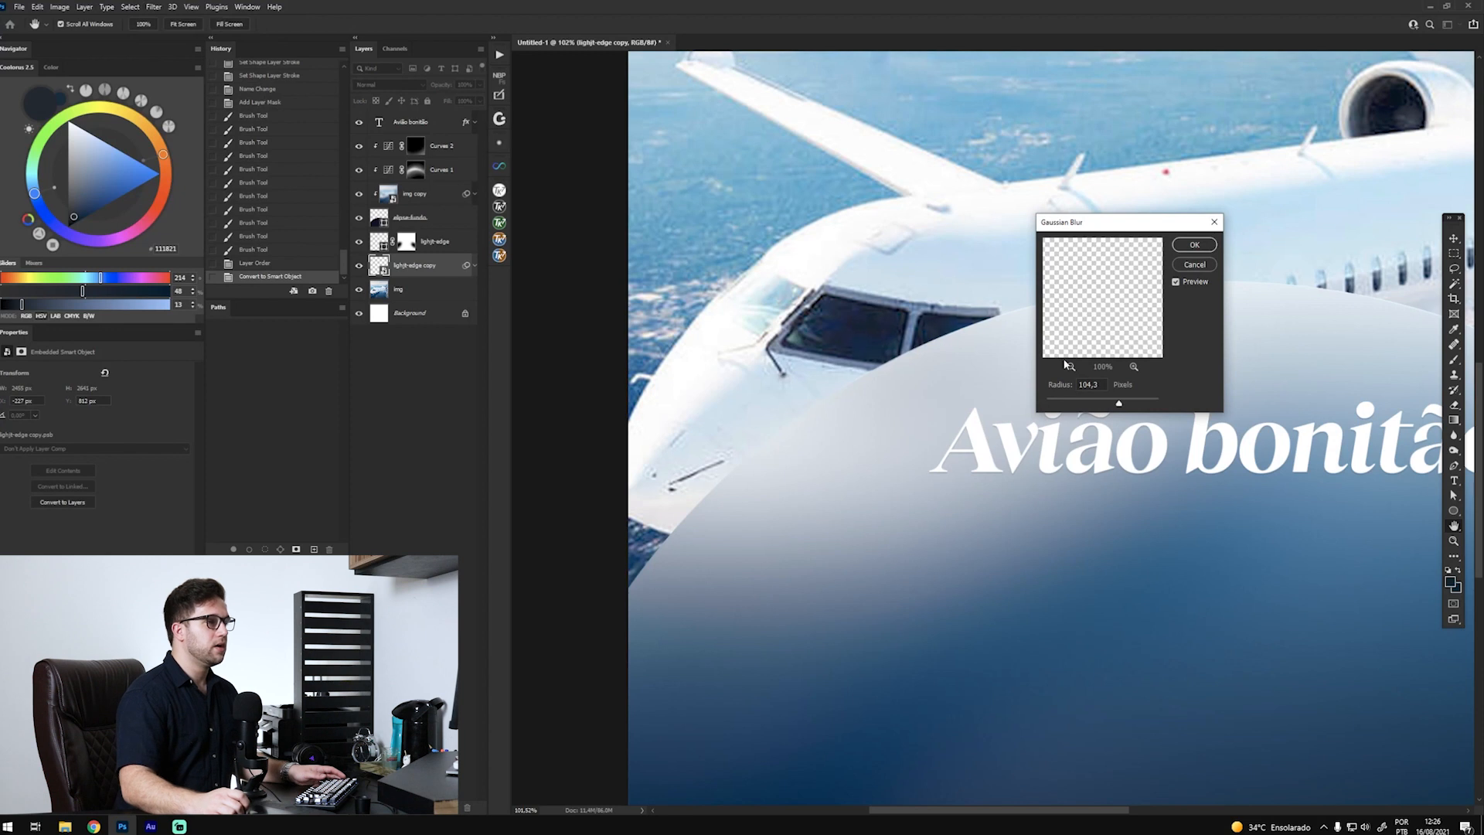
left_click_drag(1119, 403, 1044, 404)
key("shift+Up")
key("shift+Up")
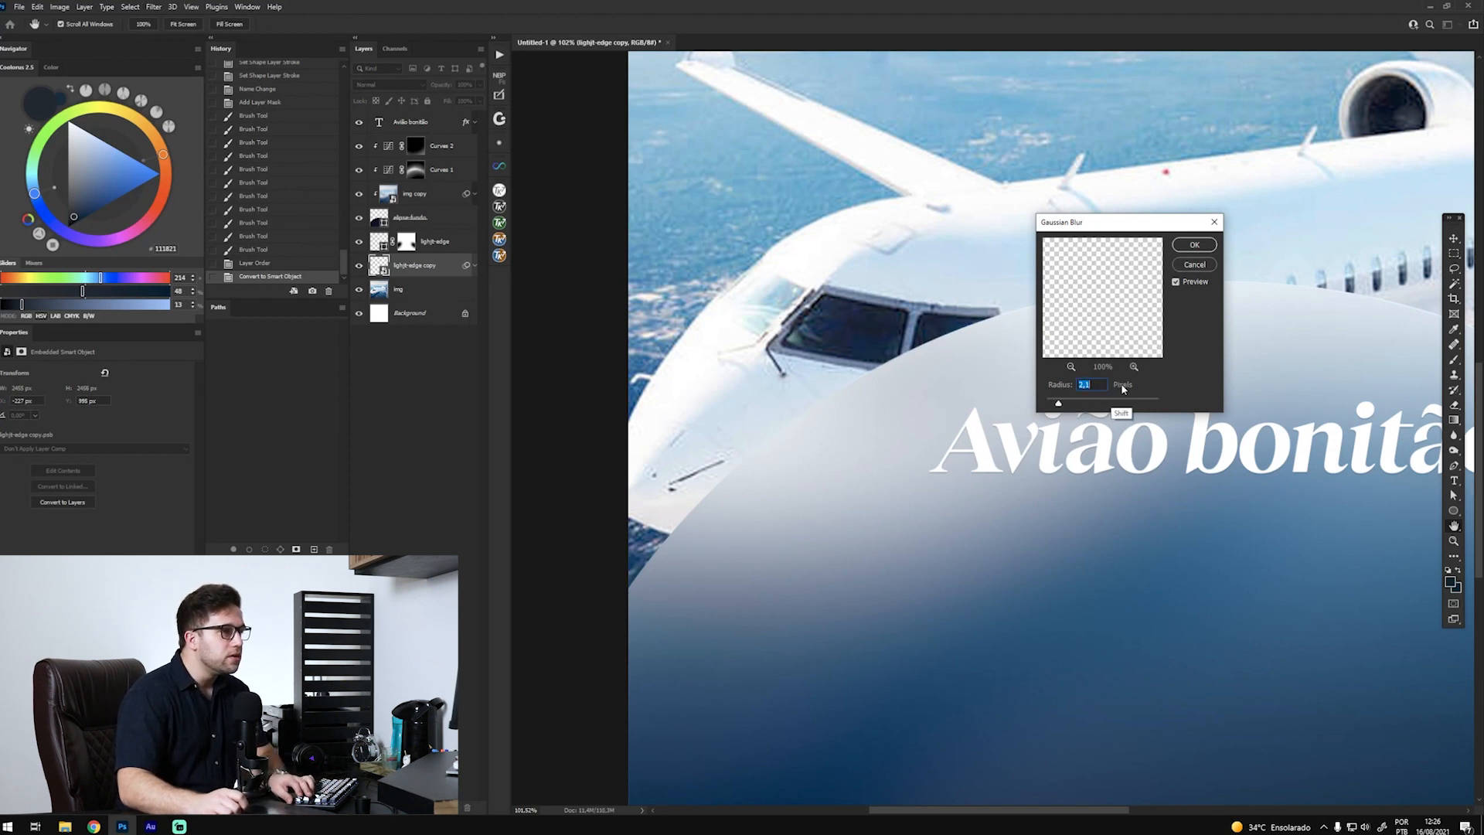
key("Return")
Compare the circle's upper edge with and without the blurred light-edge copy by toggling that layer's visibility.
left_click_drag(1238, 275, 1319, 258)
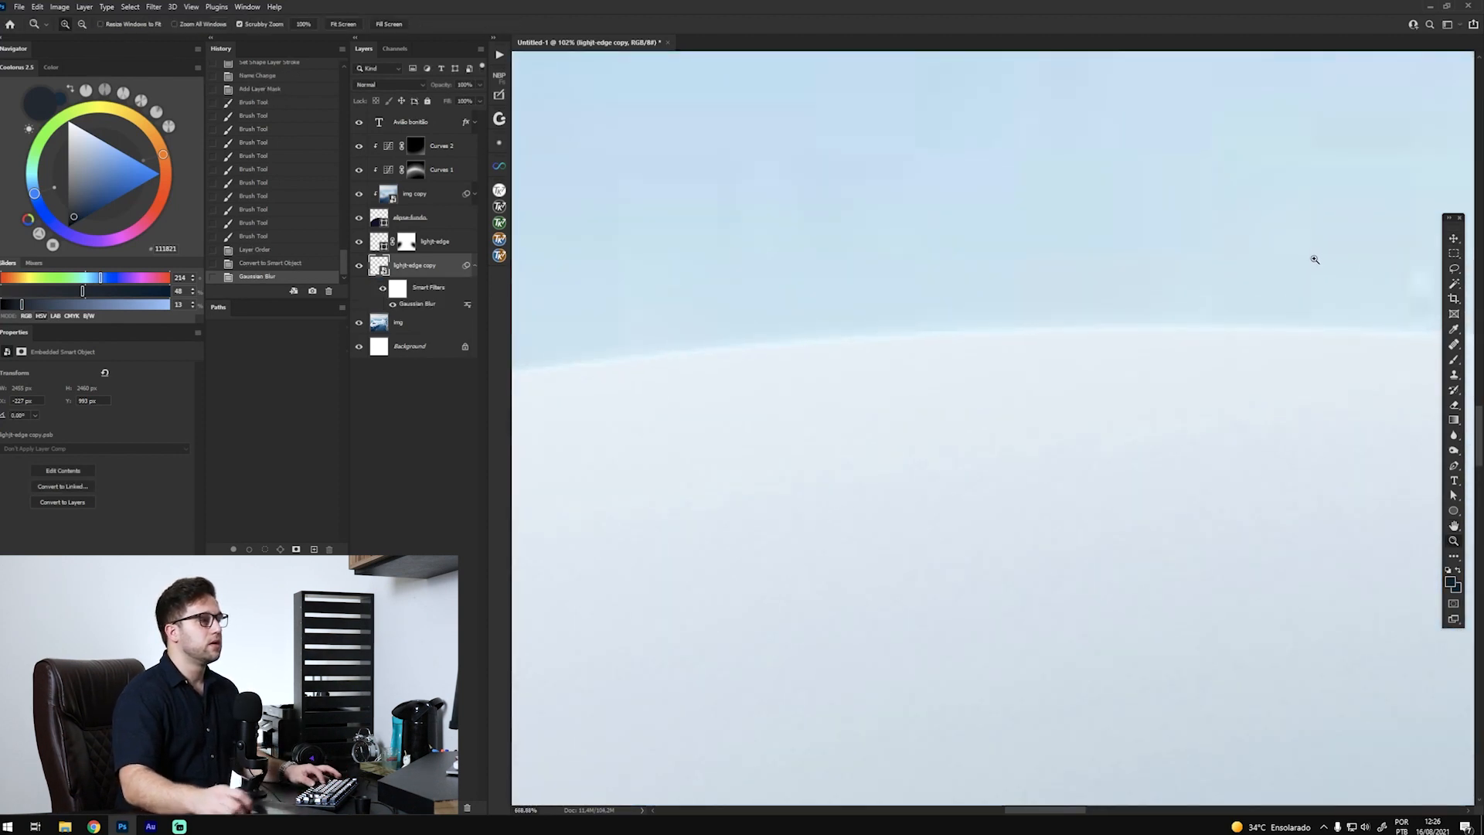
left_click(358, 265)
left_click(358, 265)
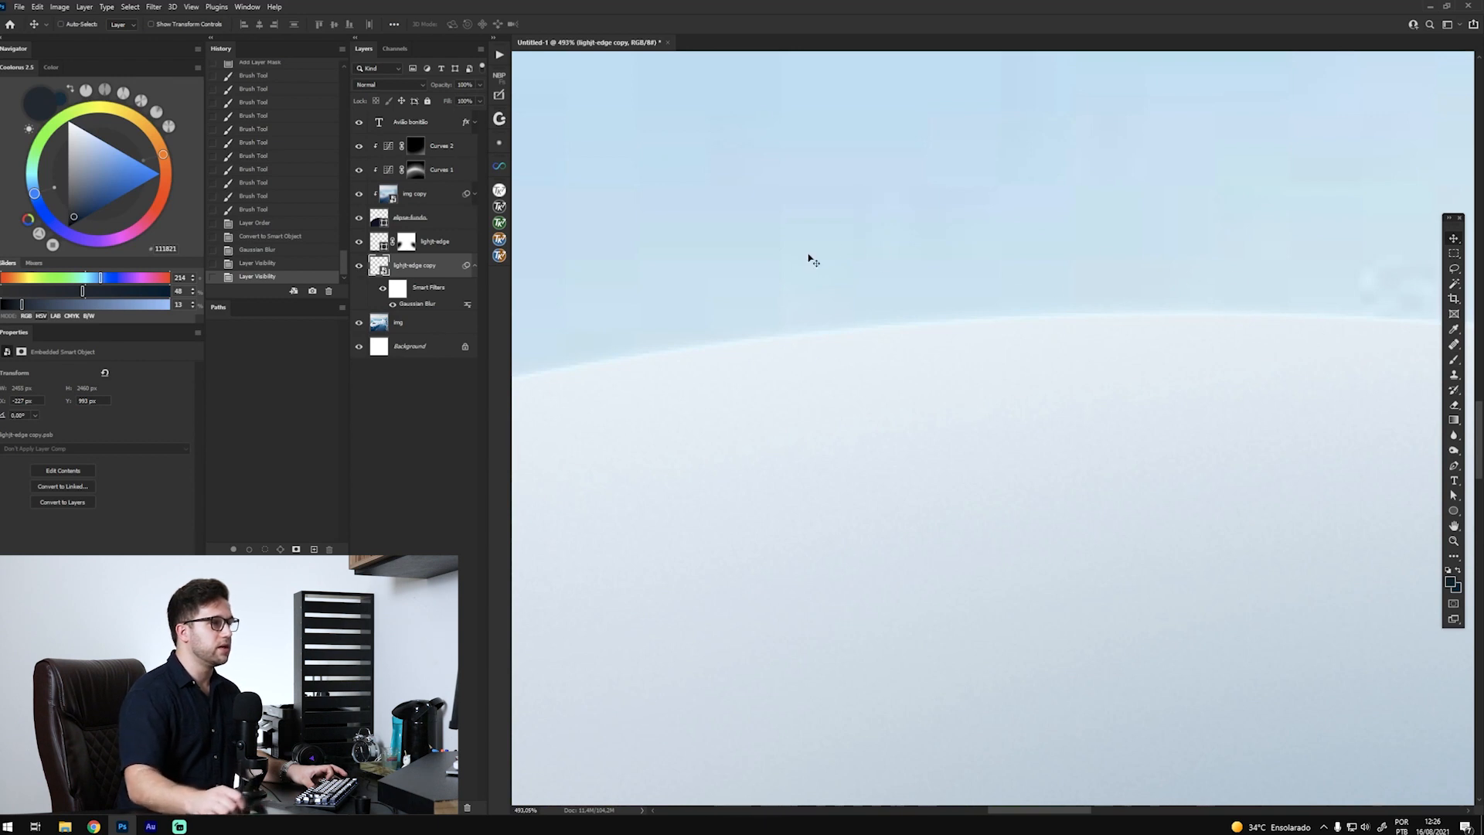
left_click(359, 266)
left_click(360, 266)
left_click(359, 267)
left_click(359, 267)
left_click(359, 267)
left_click(358, 267)
key("z")
left_click_drag(970, 251, 797, 252)
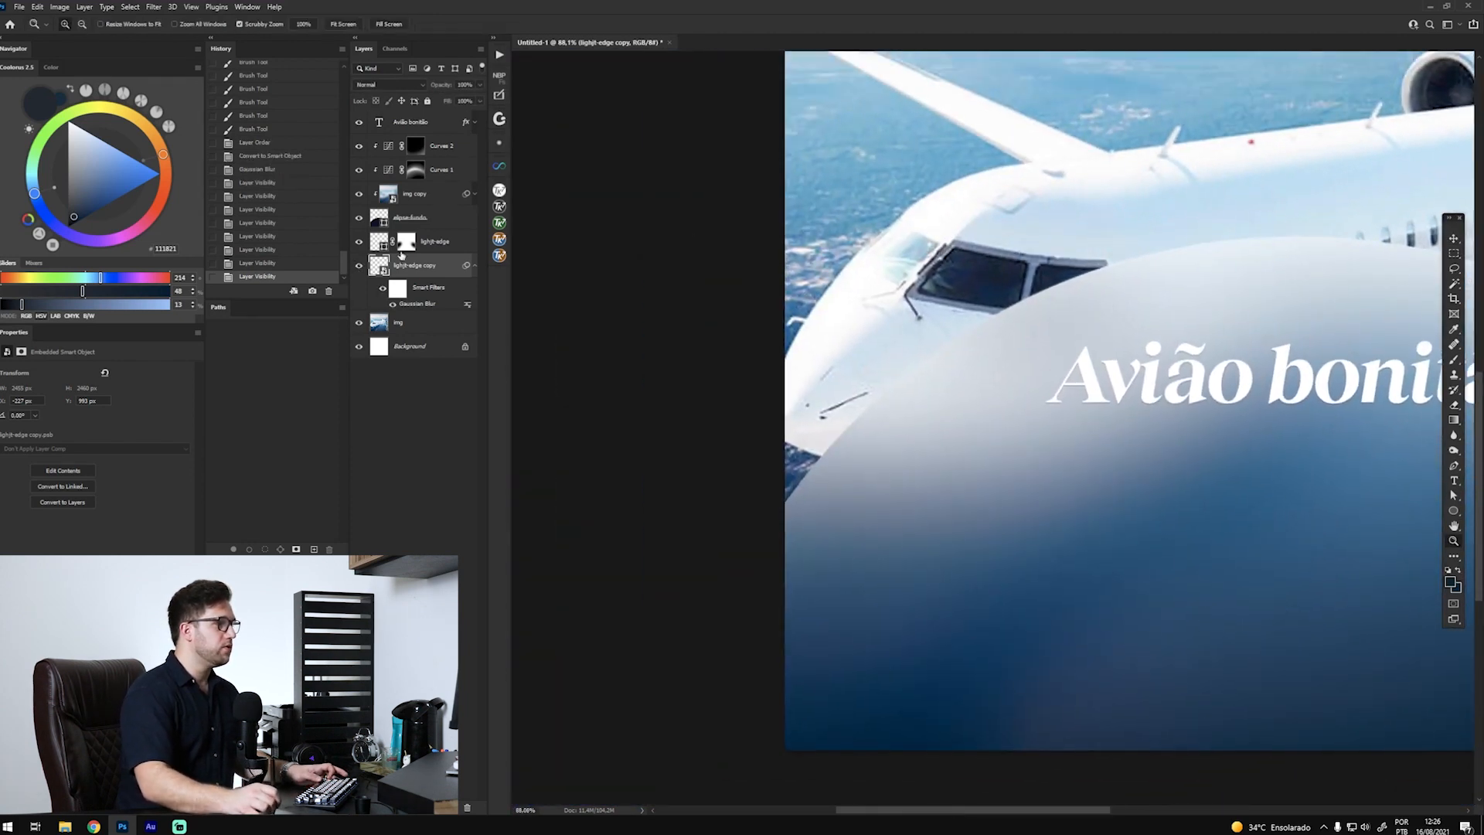
Collapse the light-edge copy's smart filter list and examine the glow around the circle in the whole composition.
left_click(476, 266)
left_click_drag(1181, 297, 1046, 294)
left_click_drag(1171, 306, 1114, 314)
key("v")
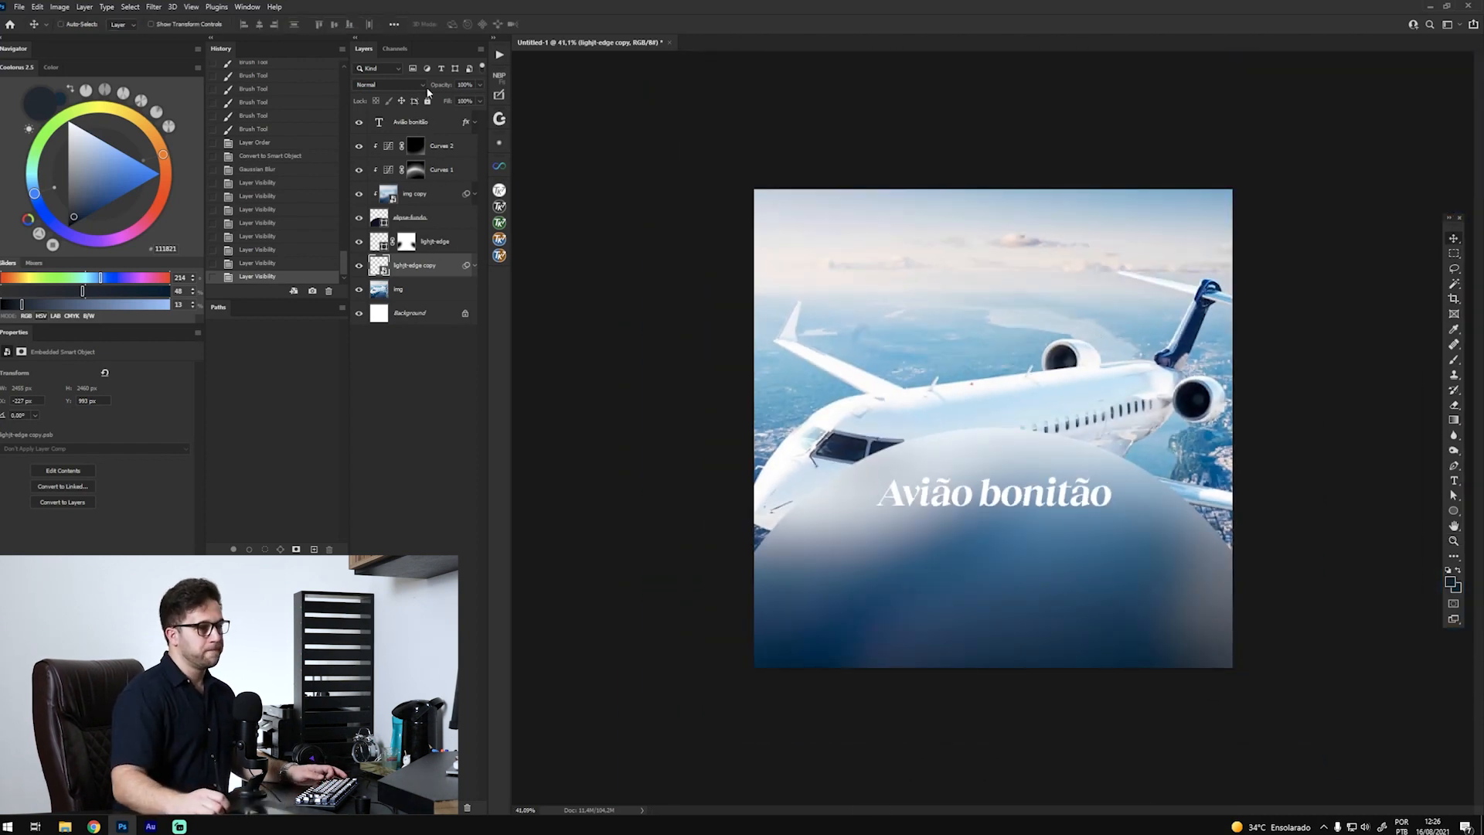
key("z")
left_click_drag(1179, 490, 1191, 200)
left_click_drag(1022, 650, 1045, 624)
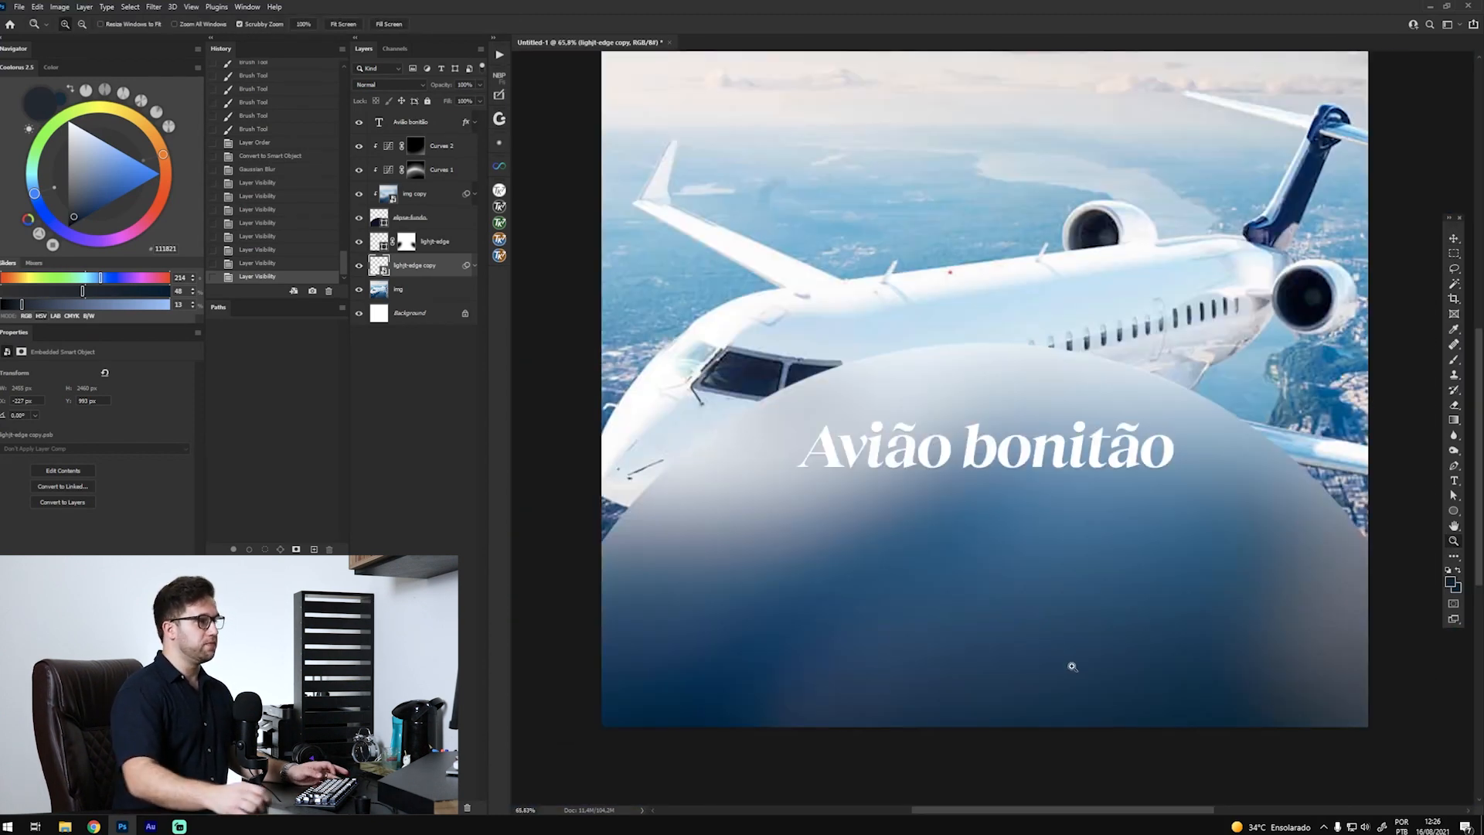
Create a new layer above Curves 2 and fill it with 50% Gray at 100% opacity in Normal mode.
left_click(446, 124)
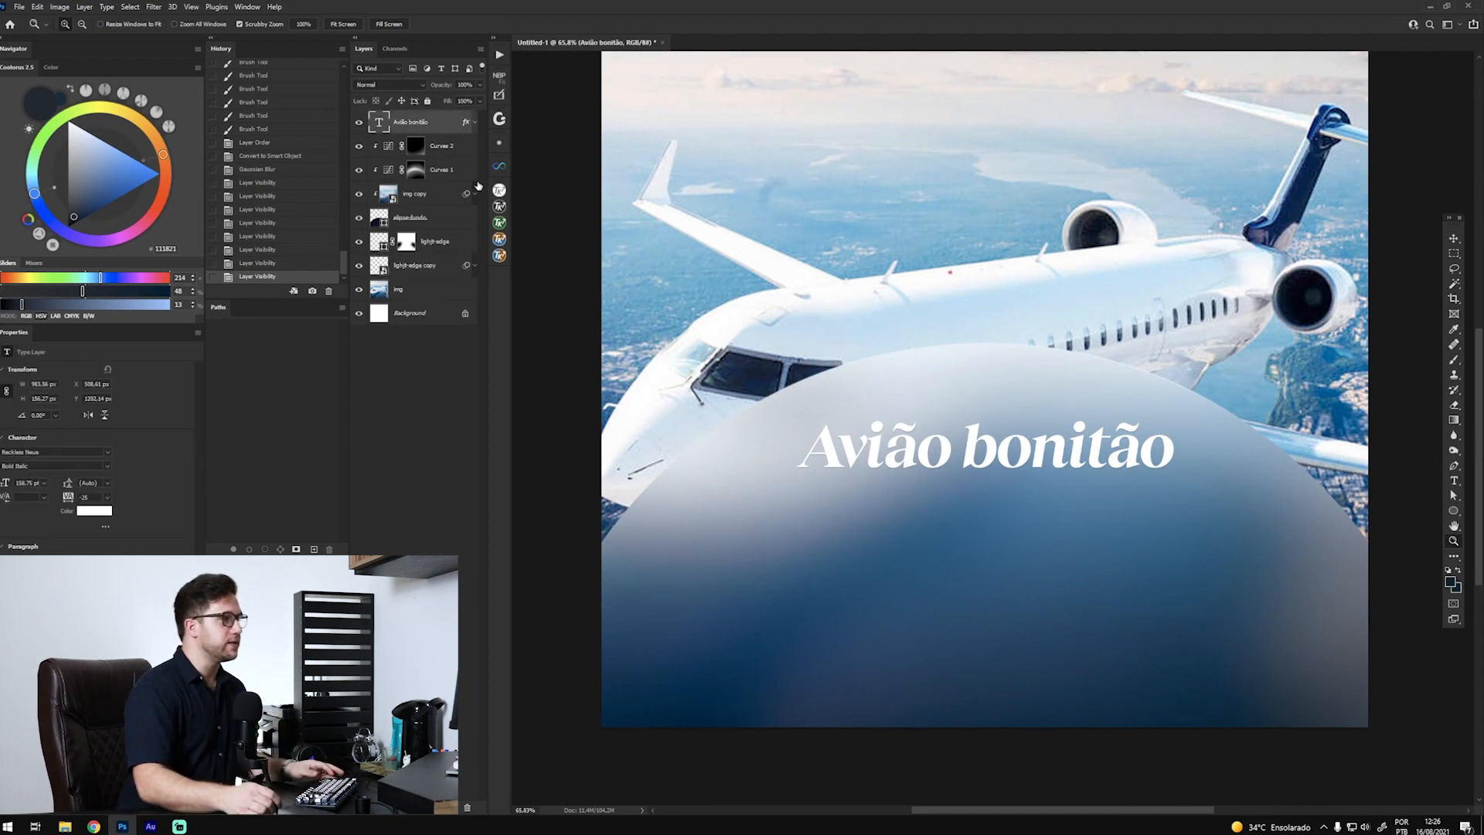
left_click(454, 155)
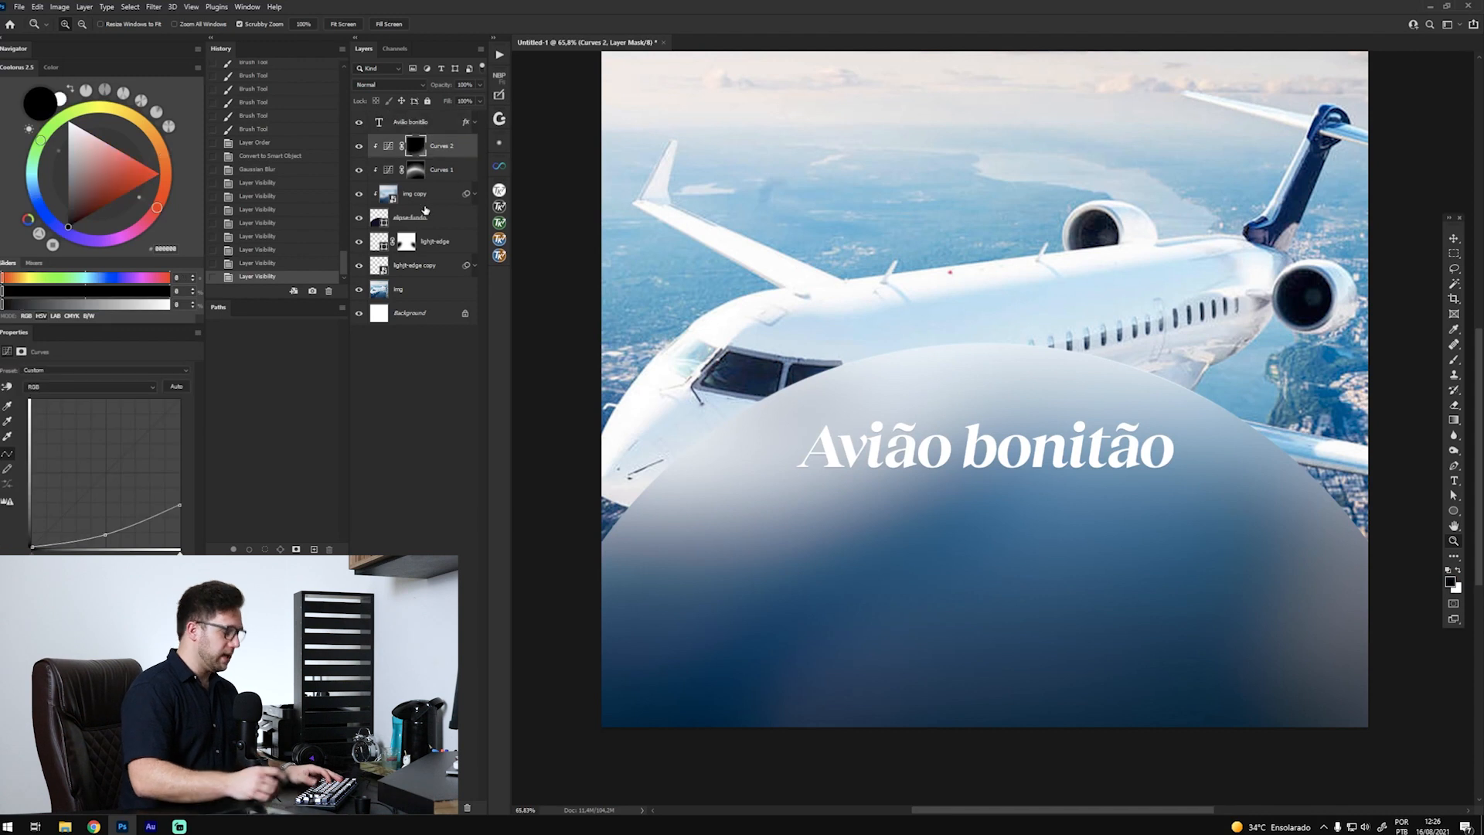
key("ctrl+shift+alt+n")
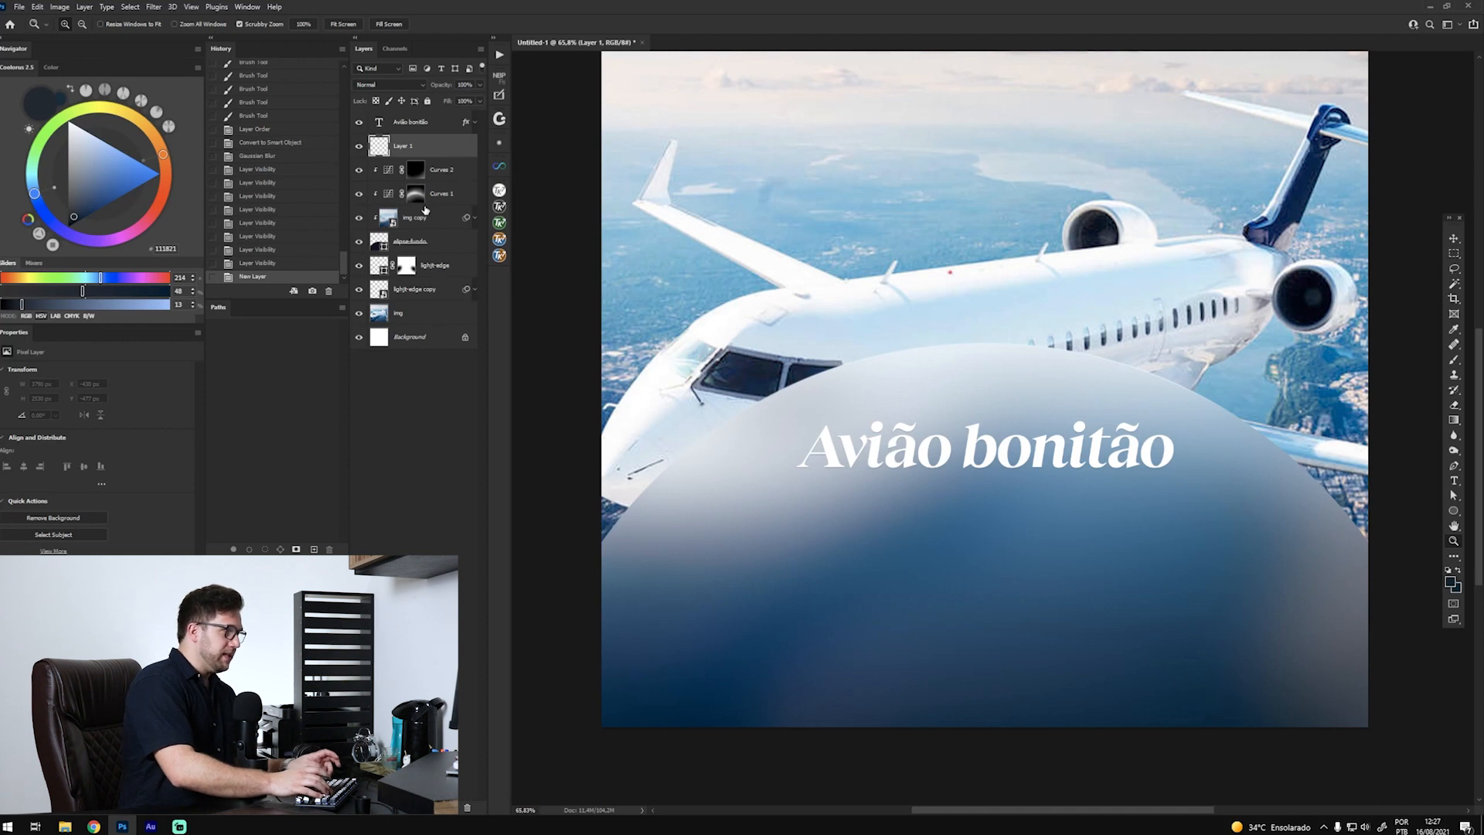
key("shift+F5")
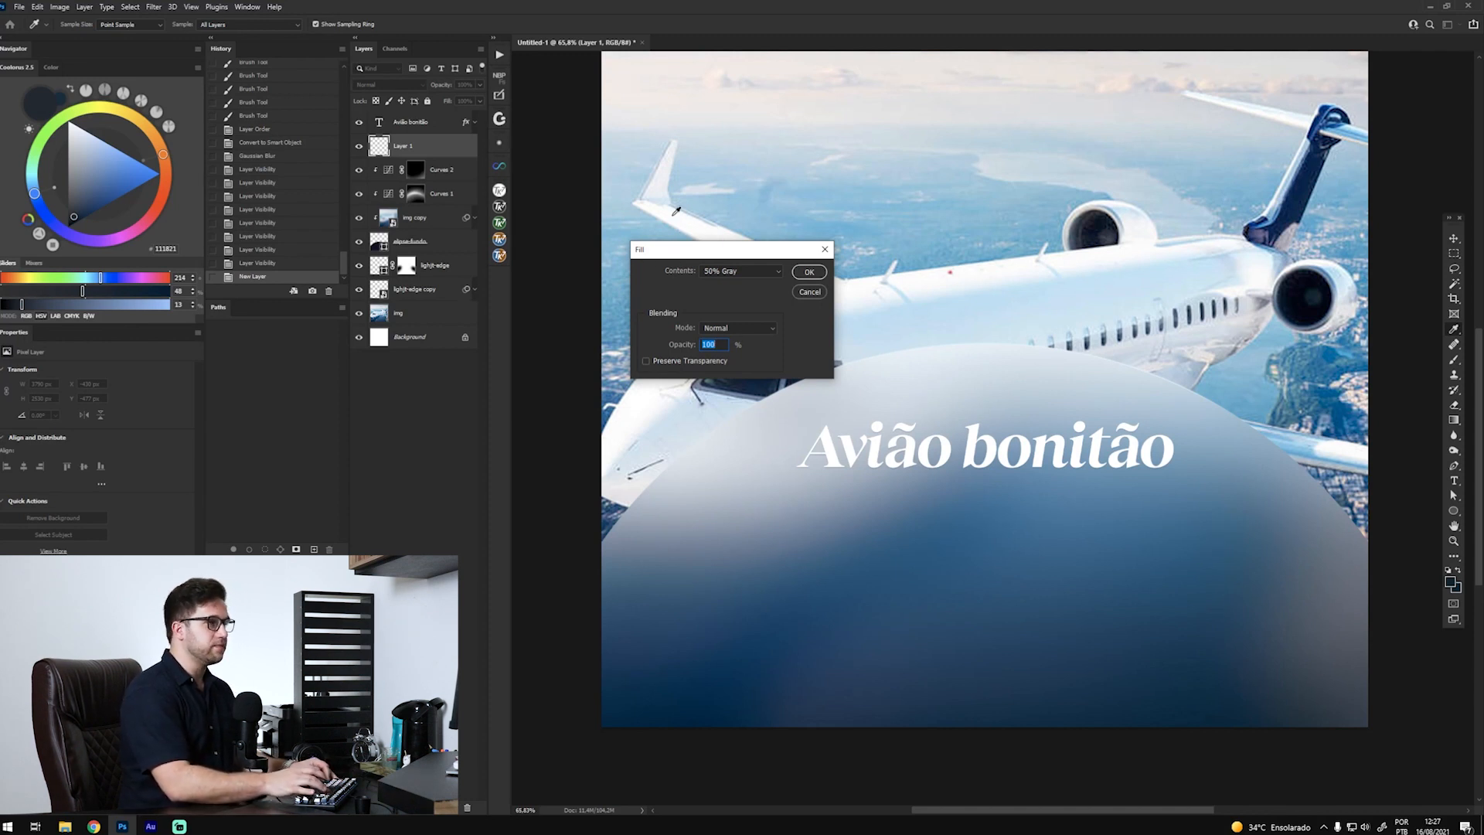
left_click(807, 273)
Clip the gray layer to the circle's layer stack with a clipping mask.
key("z")
left_click_drag(980, 250, 909, 358)
key("v")
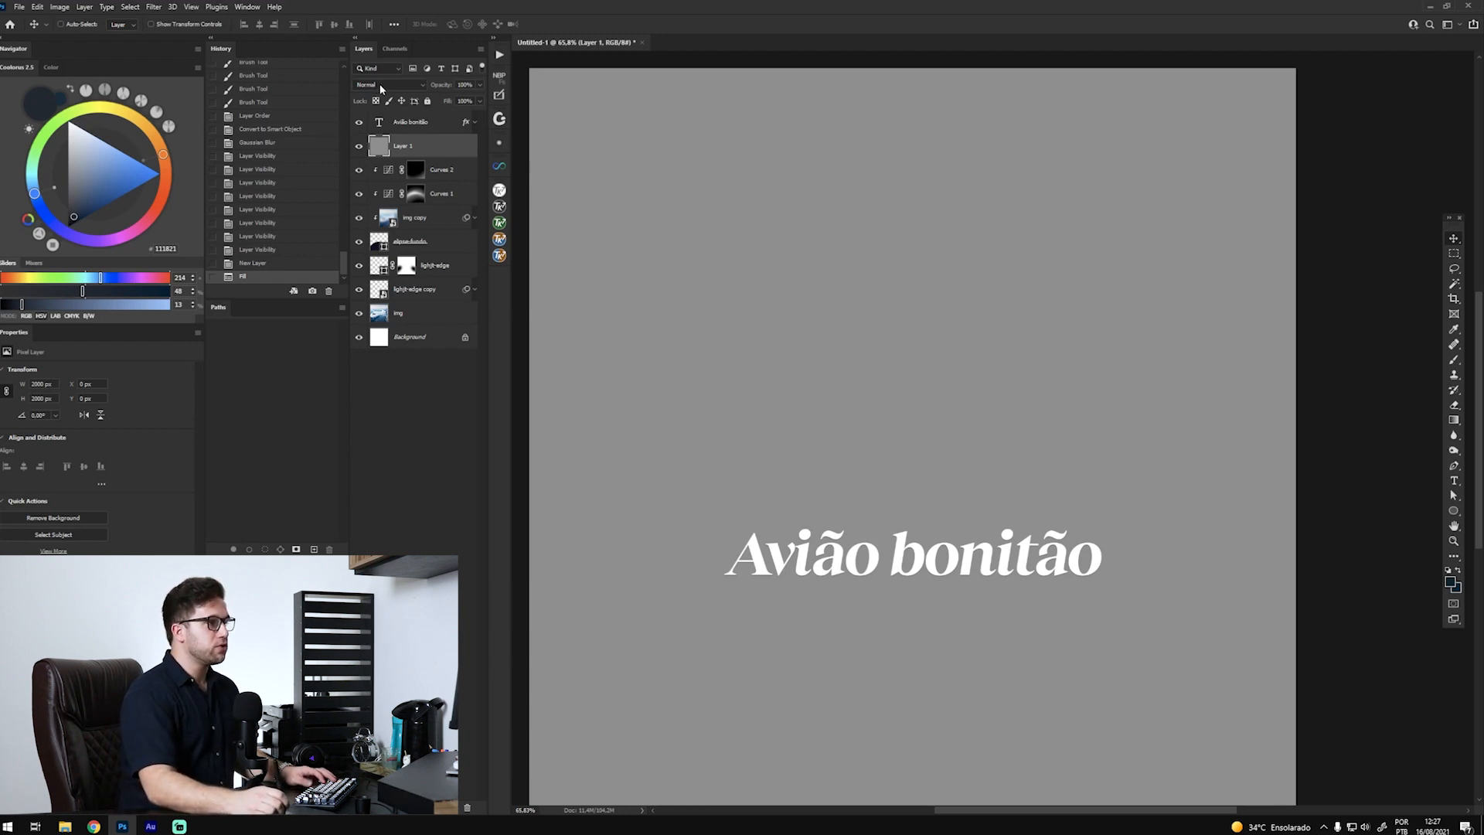
key("ctrl+alt+g")
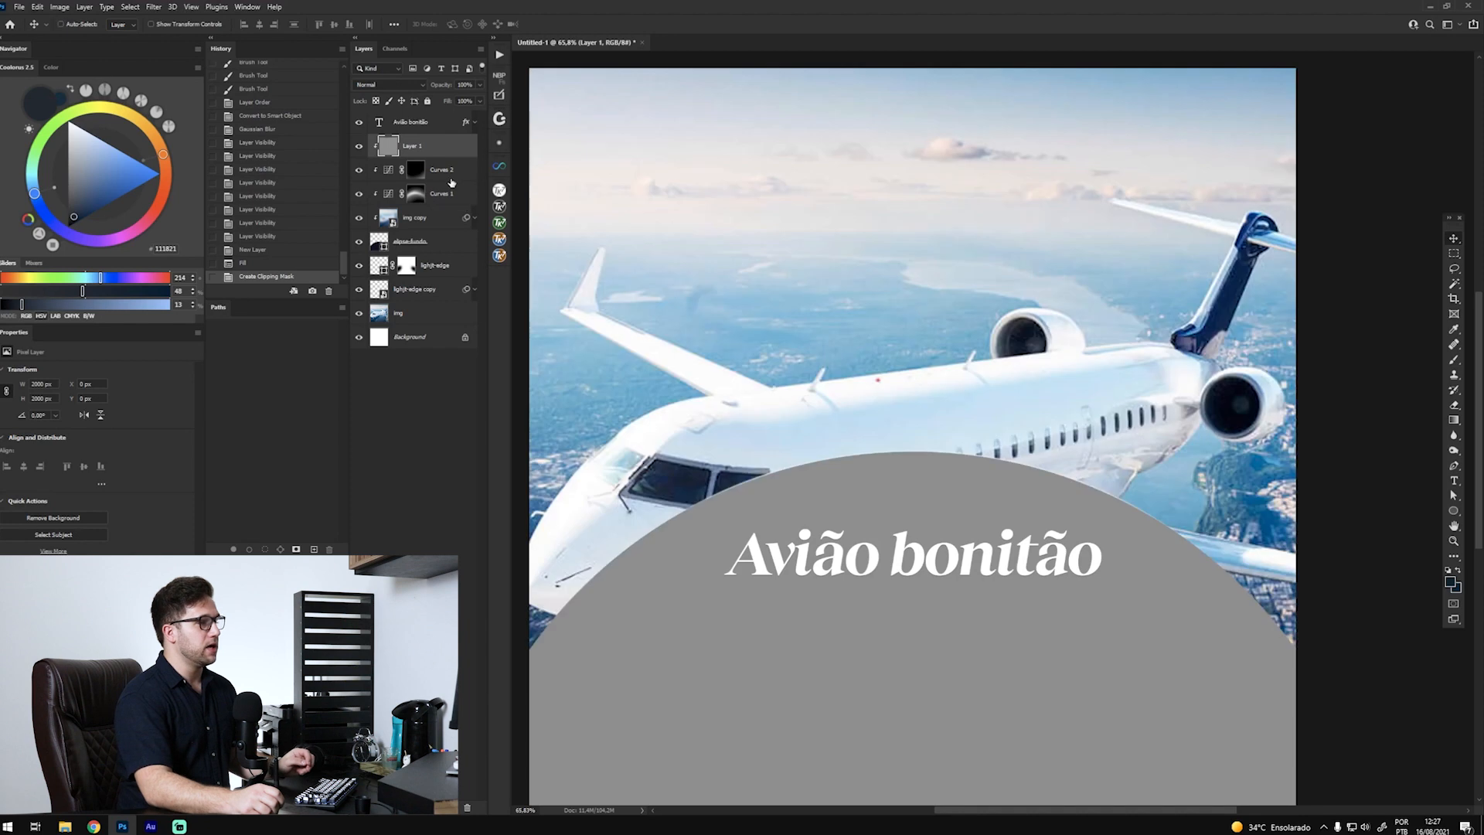
left_click_drag(966, 623, 1039, 479)
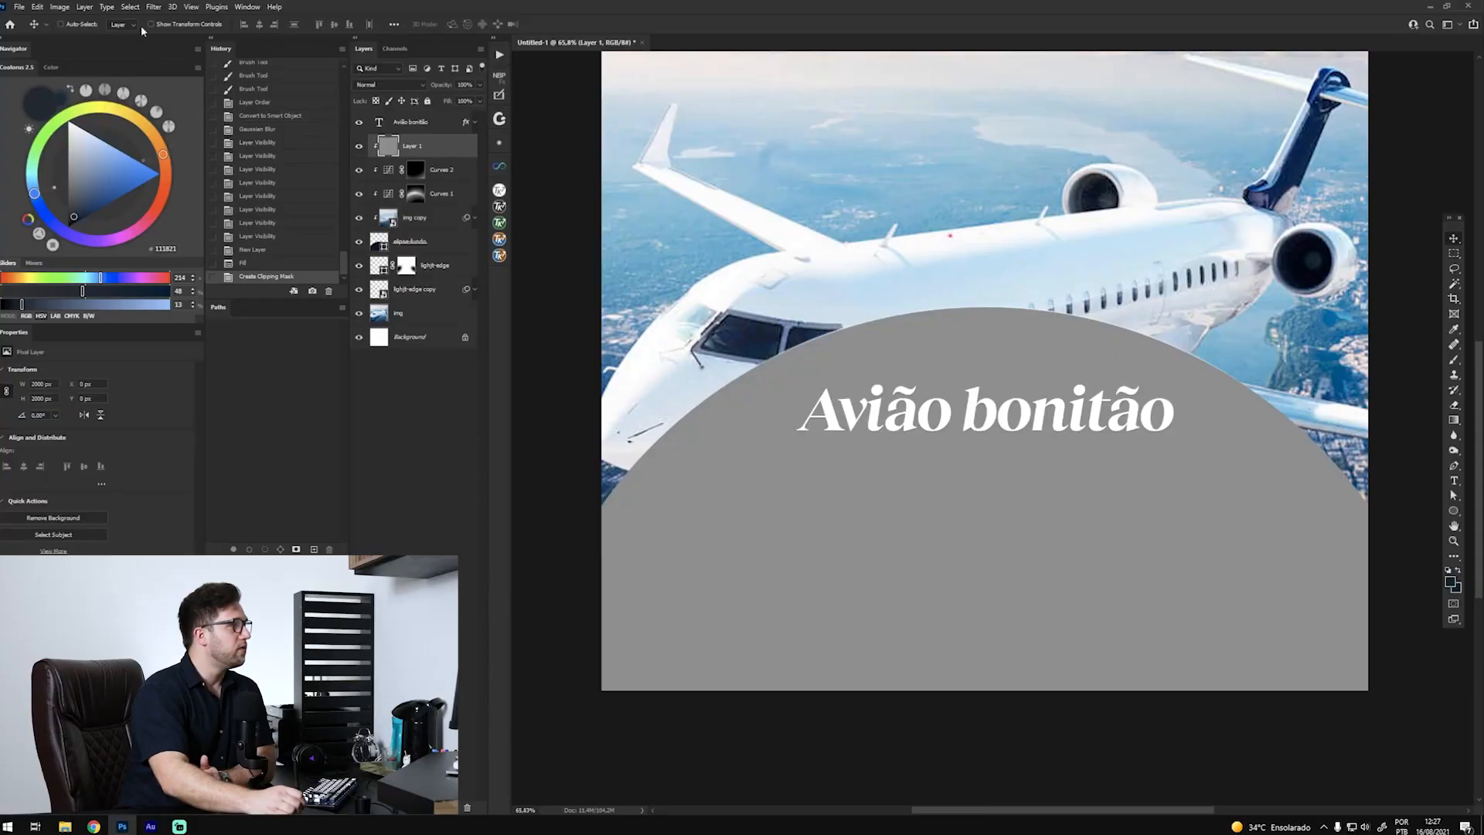
Add 7% uniform monochromatic noise to the gray layer and set its blend mode to Overlay.
left_click(154, 6)
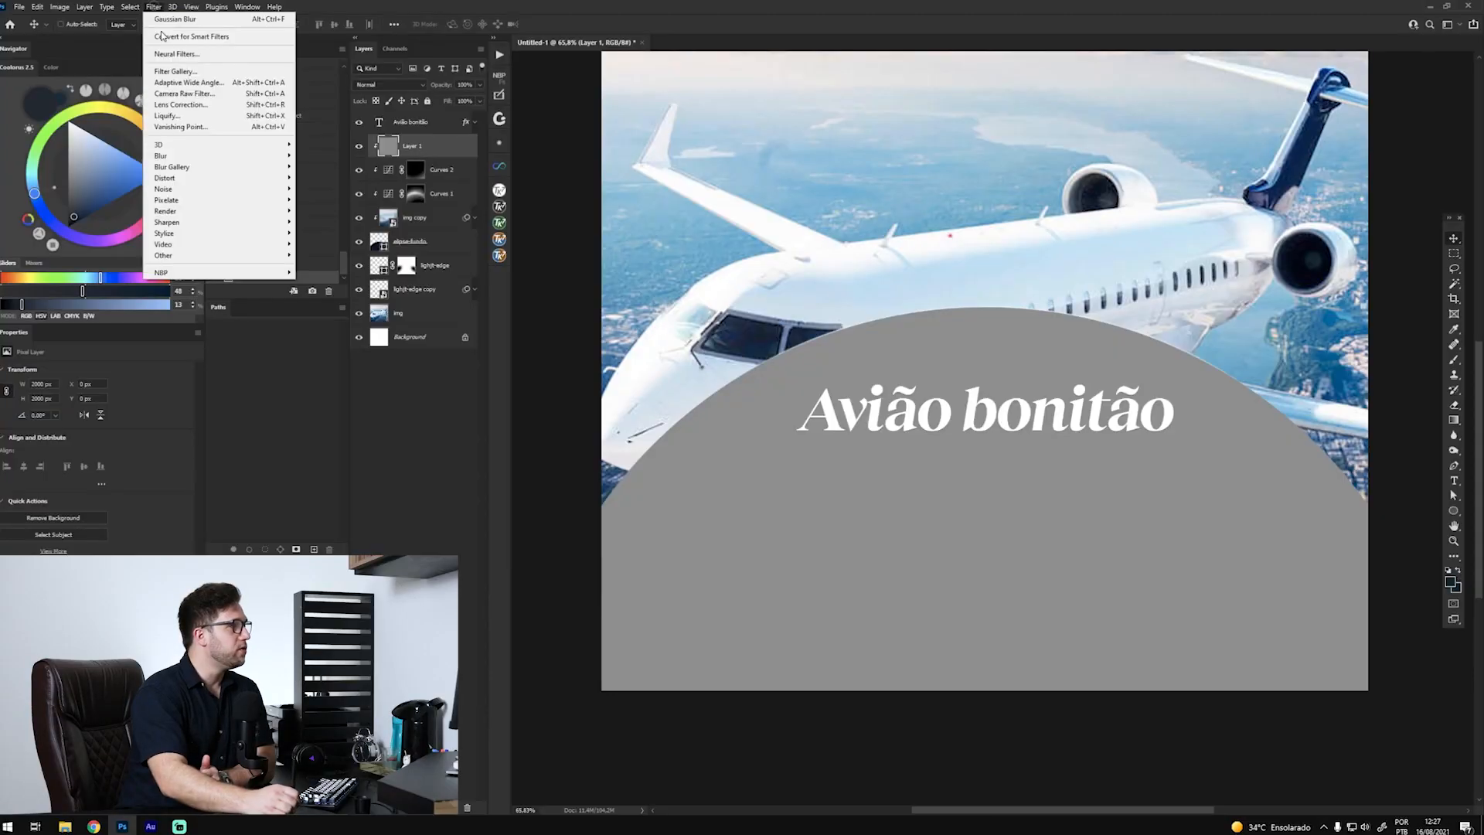
mouse_move(178, 189)
left_click(317, 191)
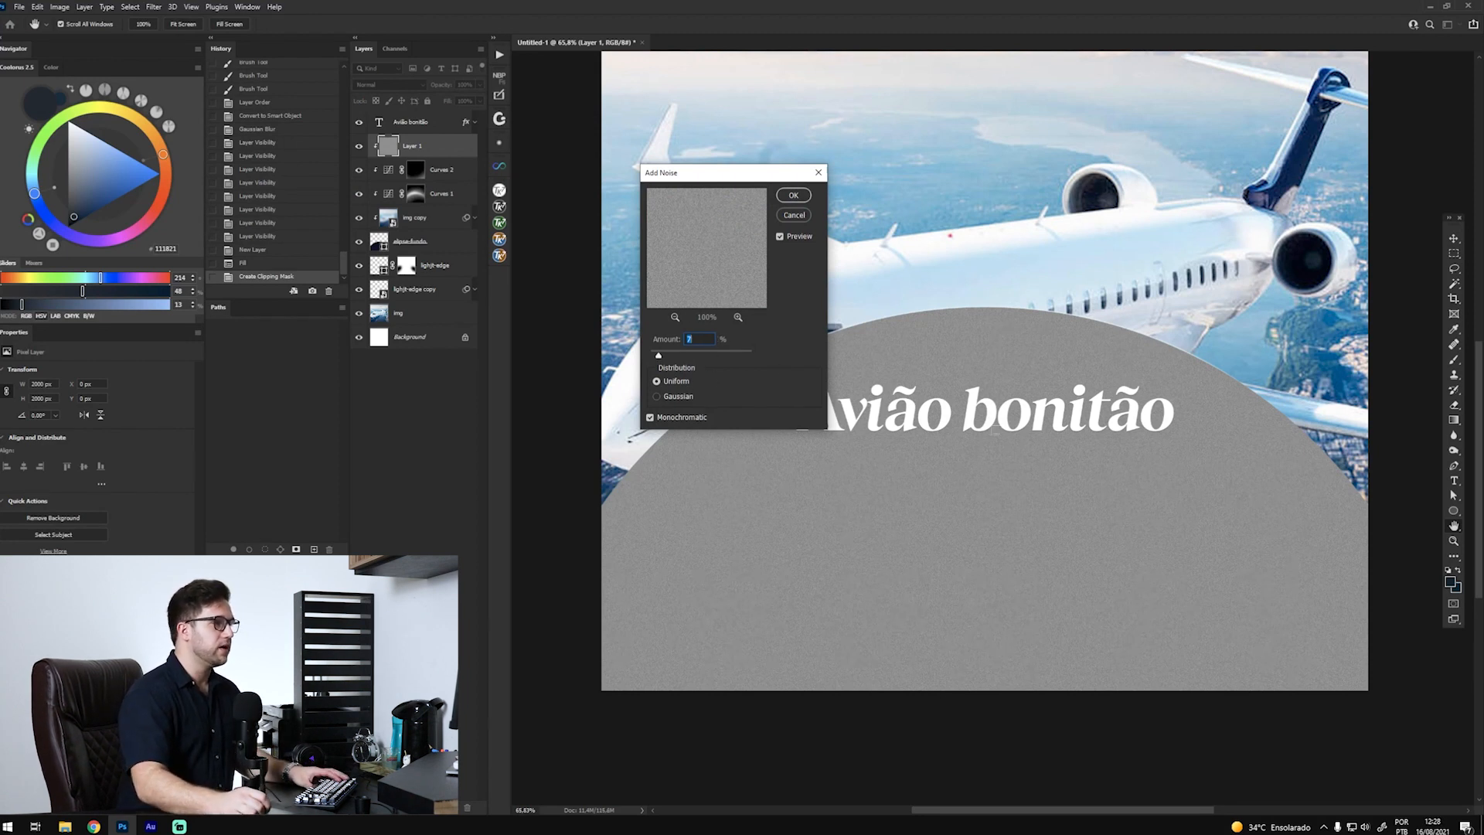
left_click(801, 200)
left_click(386, 84)
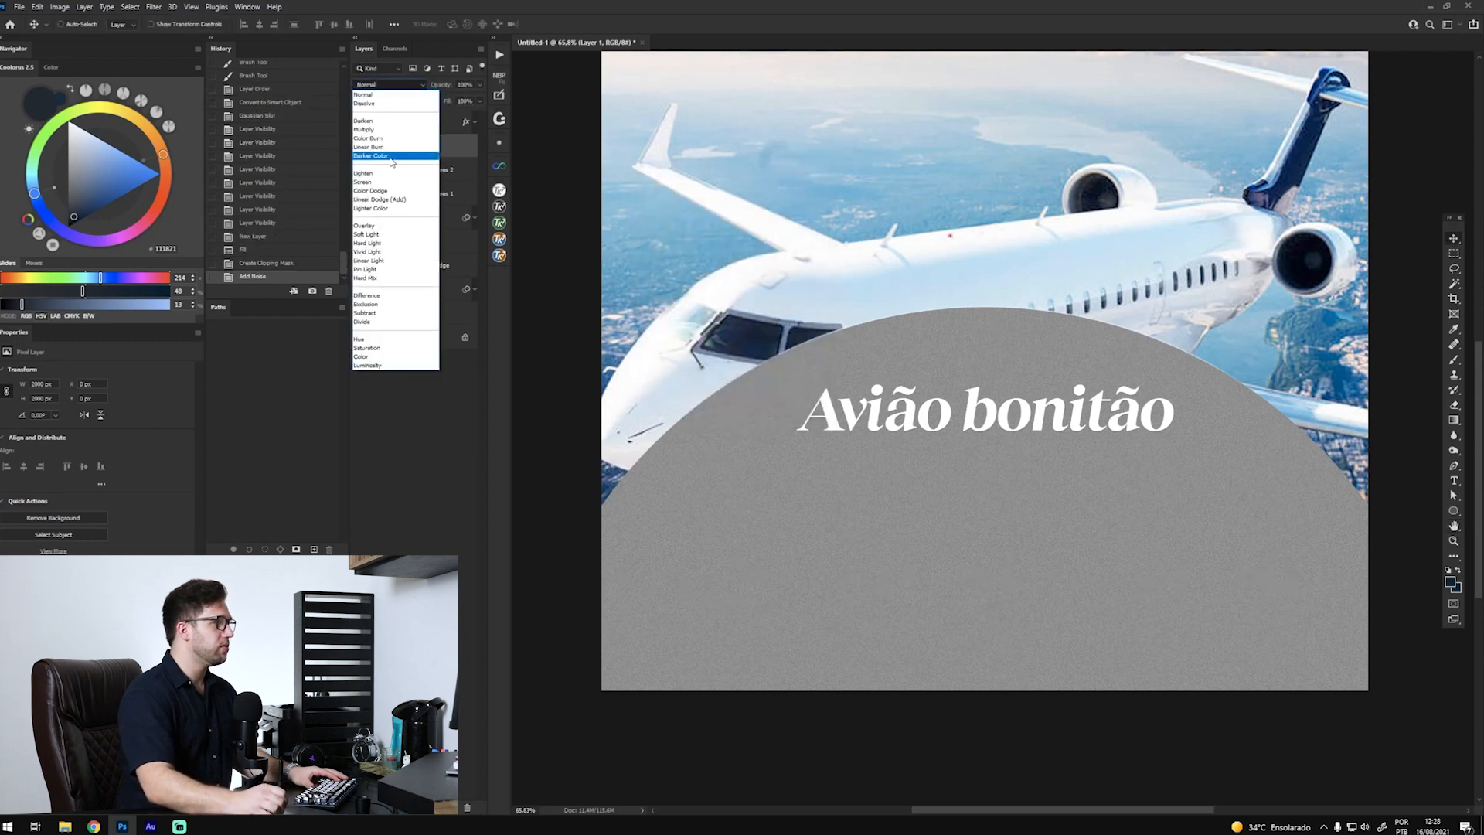
left_click(364, 226)
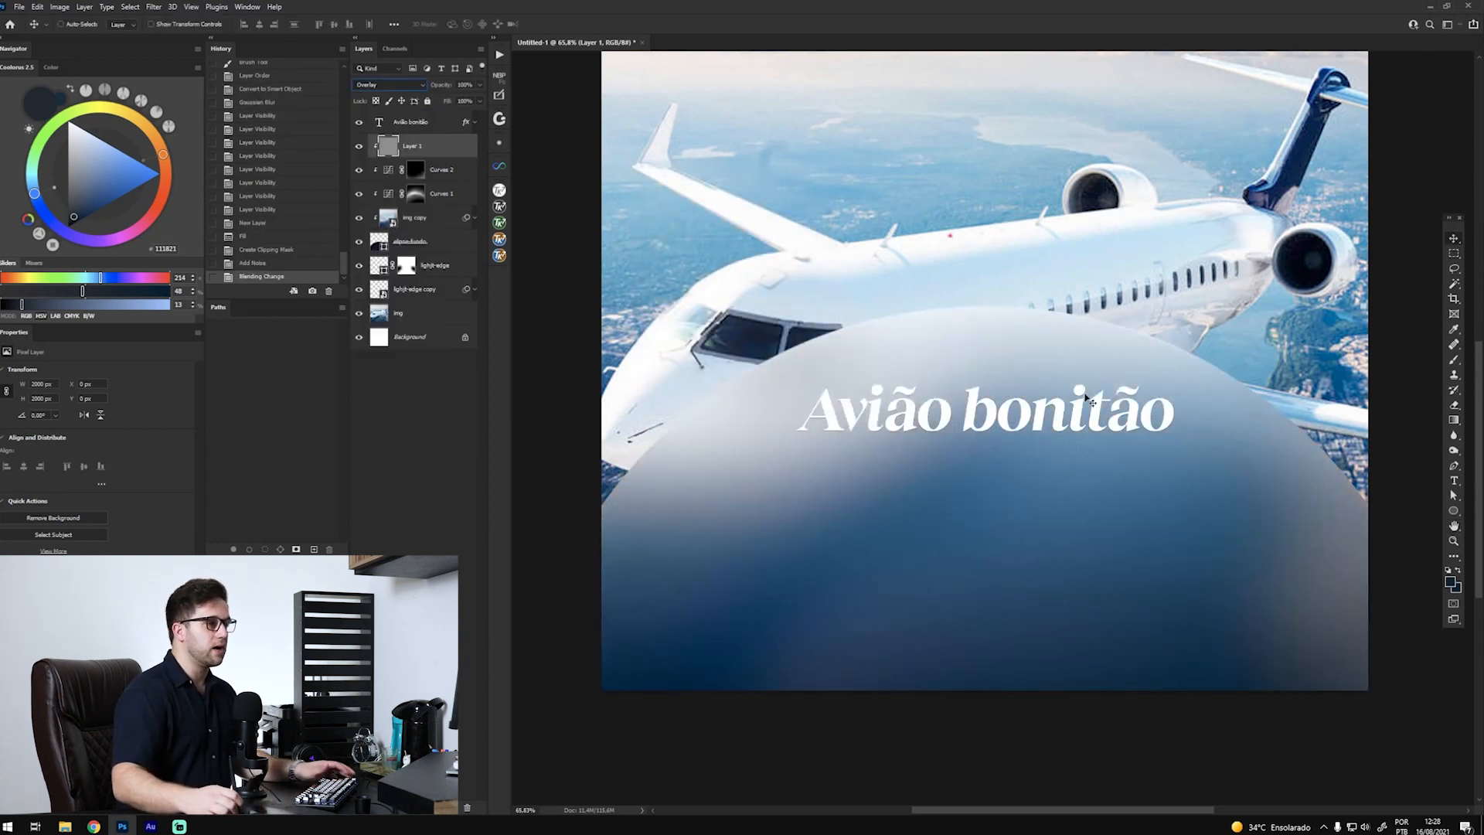
Examine the noise texture up close across the glass circle, around the text and along the circle's edge.
key("z")
left_click_drag(1038, 471, 1103, 454)
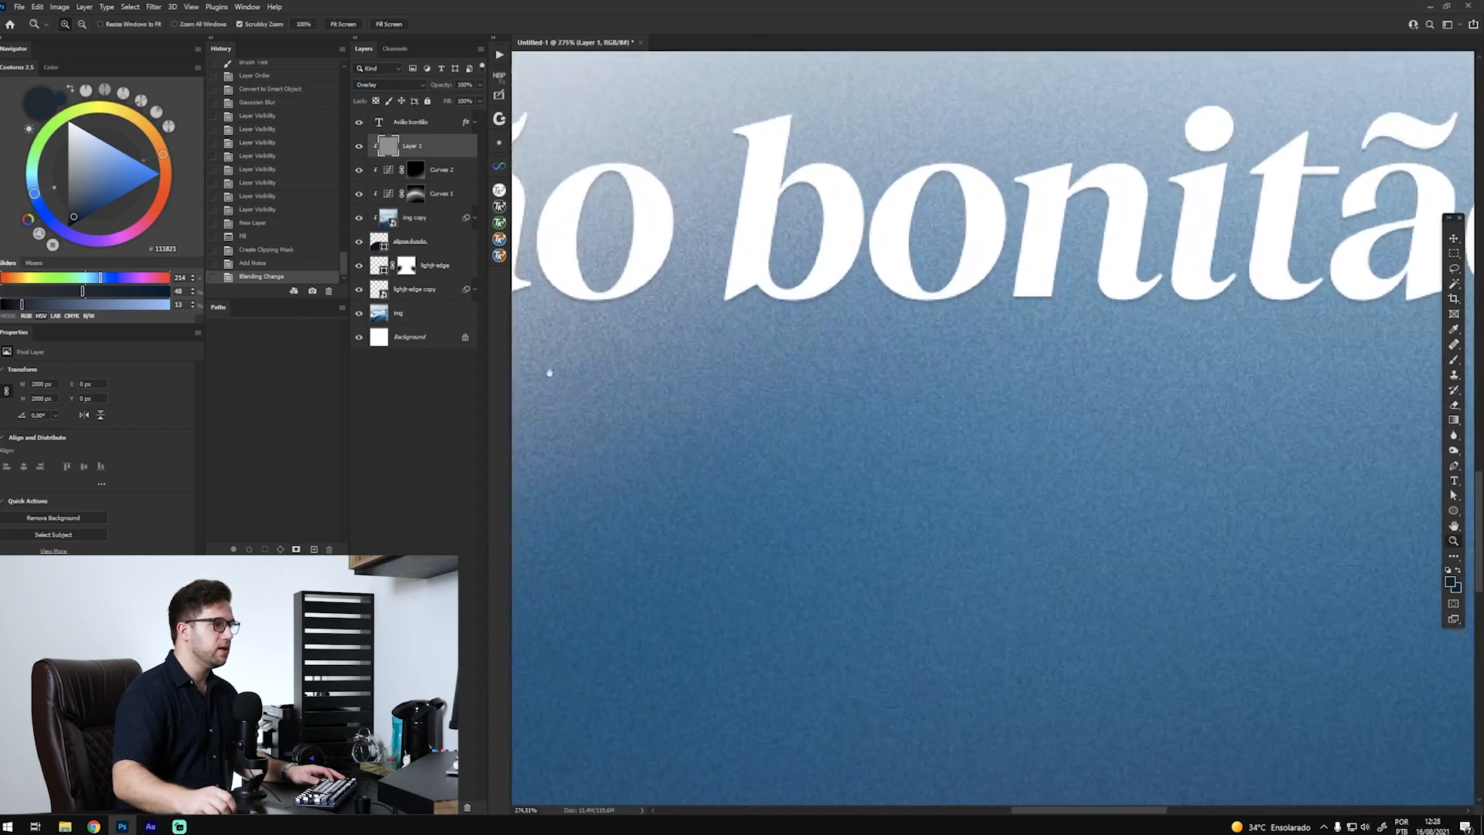
left_click_drag(549, 373, 1173, 500)
left_click_drag(901, 484, 1293, 474)
left_click_drag(784, 576, 1130, 290)
left_click_drag(974, 551, 978, 438)
left_click_drag(1011, 506, 781, 669)
left_click_drag(1057, 433, 685, 703)
left_click_drag(1128, 440, 679, 593)
left_click_drag(1135, 547, 618, 551)
left_click_drag(1264, 565, 810, 517)
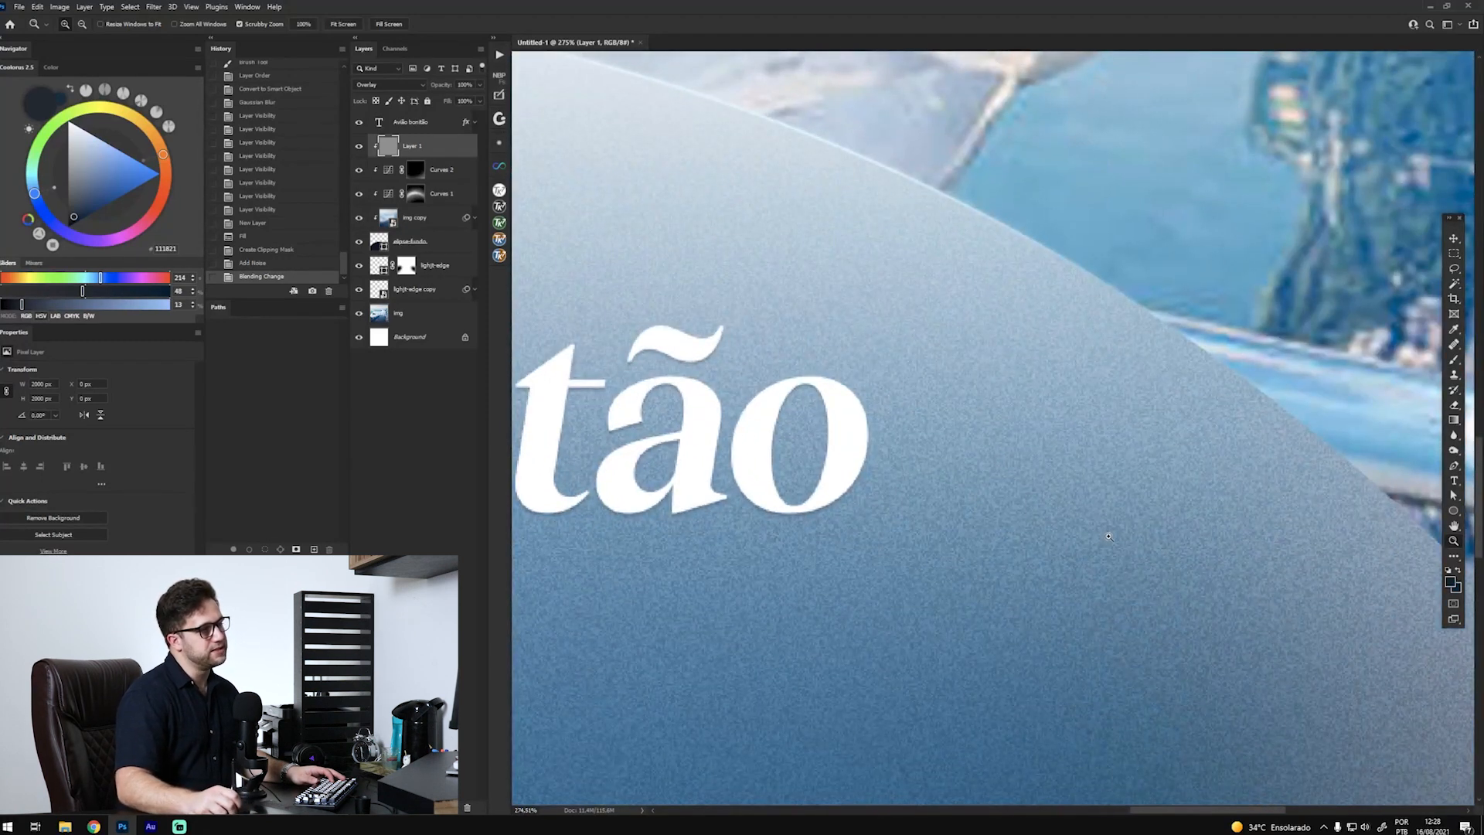
left_click_drag(1151, 492, 984, 448)
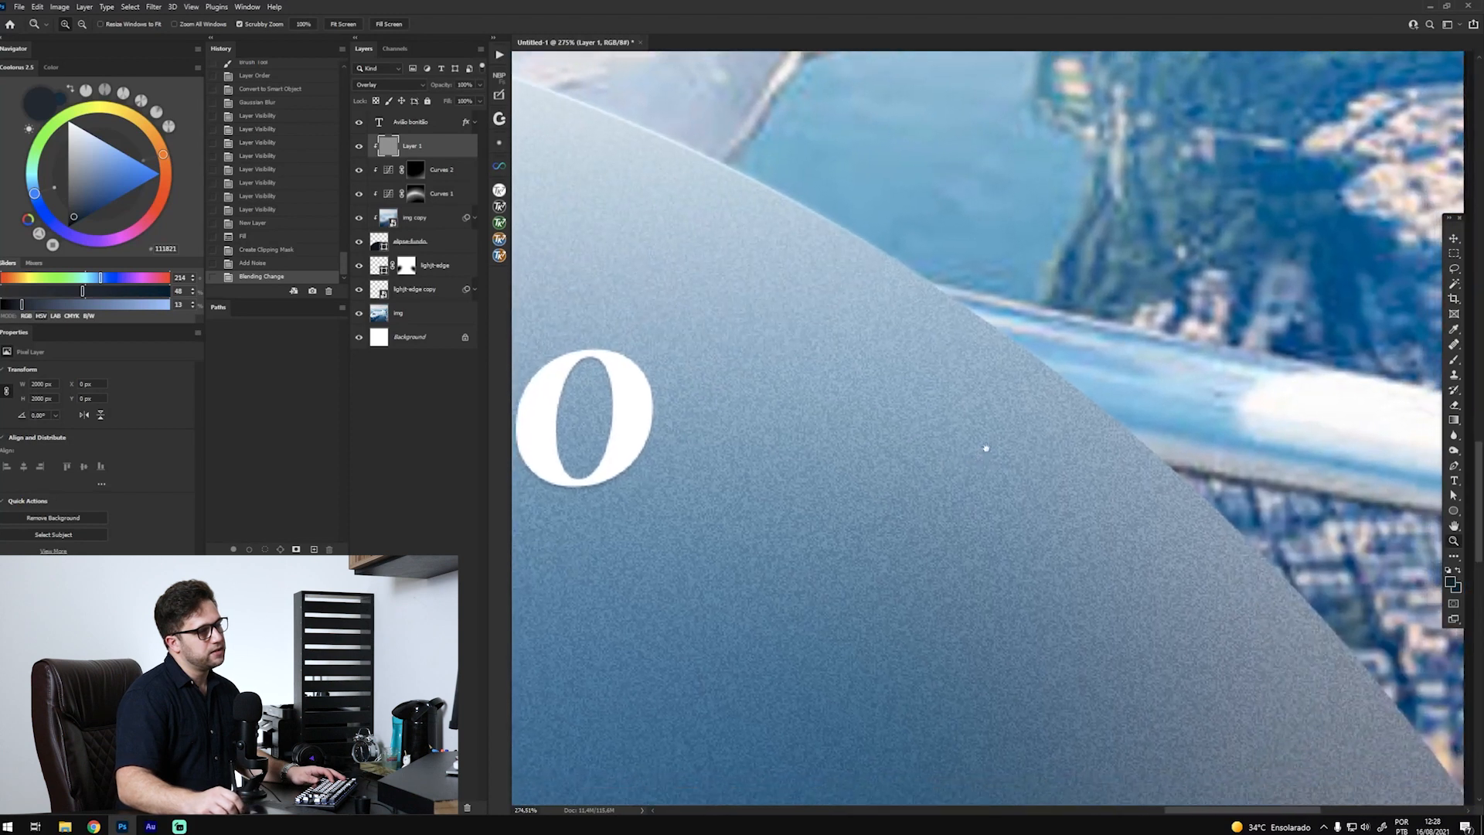
left_click_drag(1118, 439, 1067, 427)
left_click_drag(1128, 496, 1174, 492)
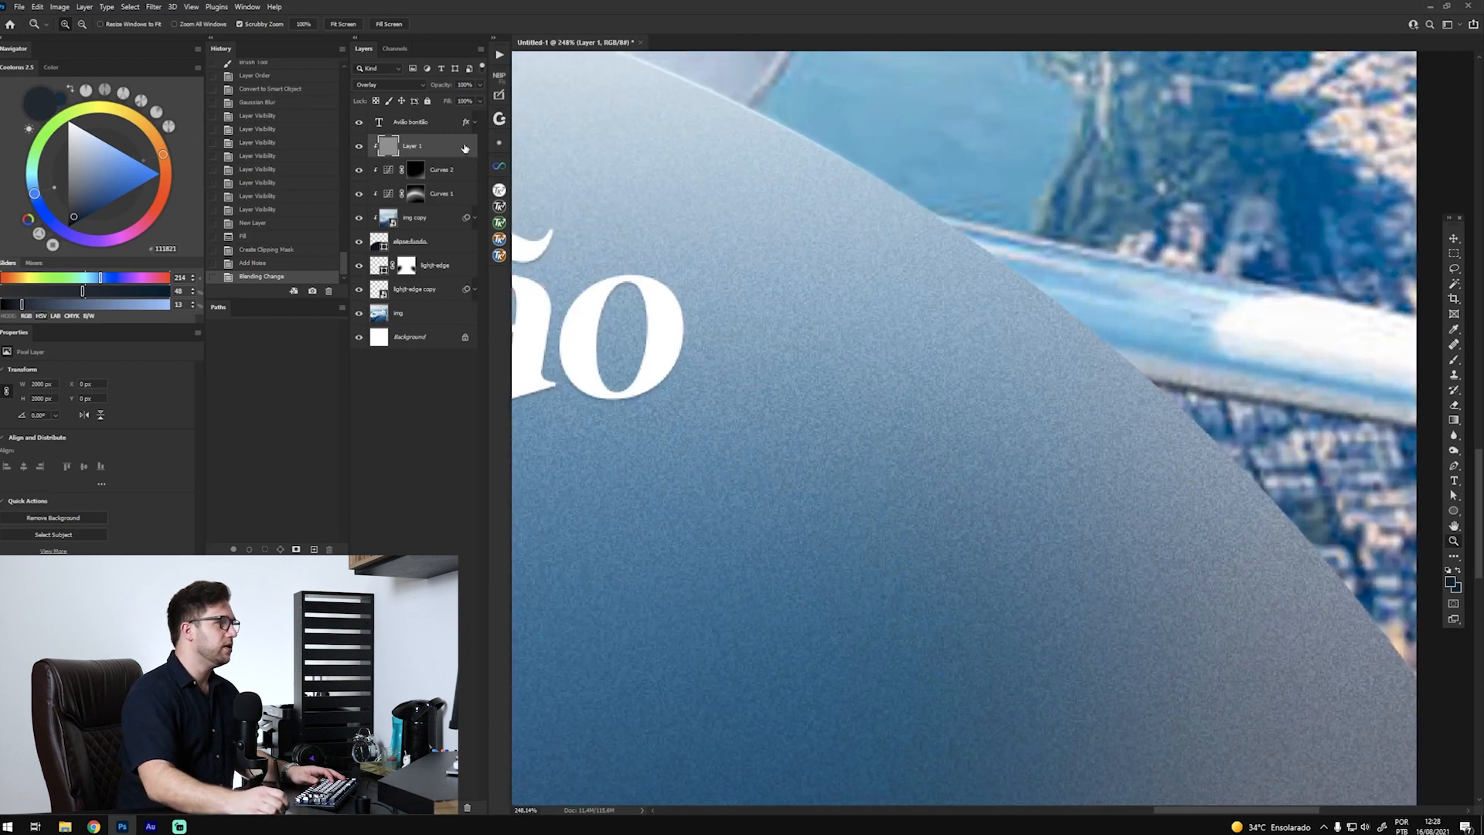
Lower the noise layer's opacity to about 46% and check the grain in the full composition.
left_click_drag(446, 87, 429, 88)
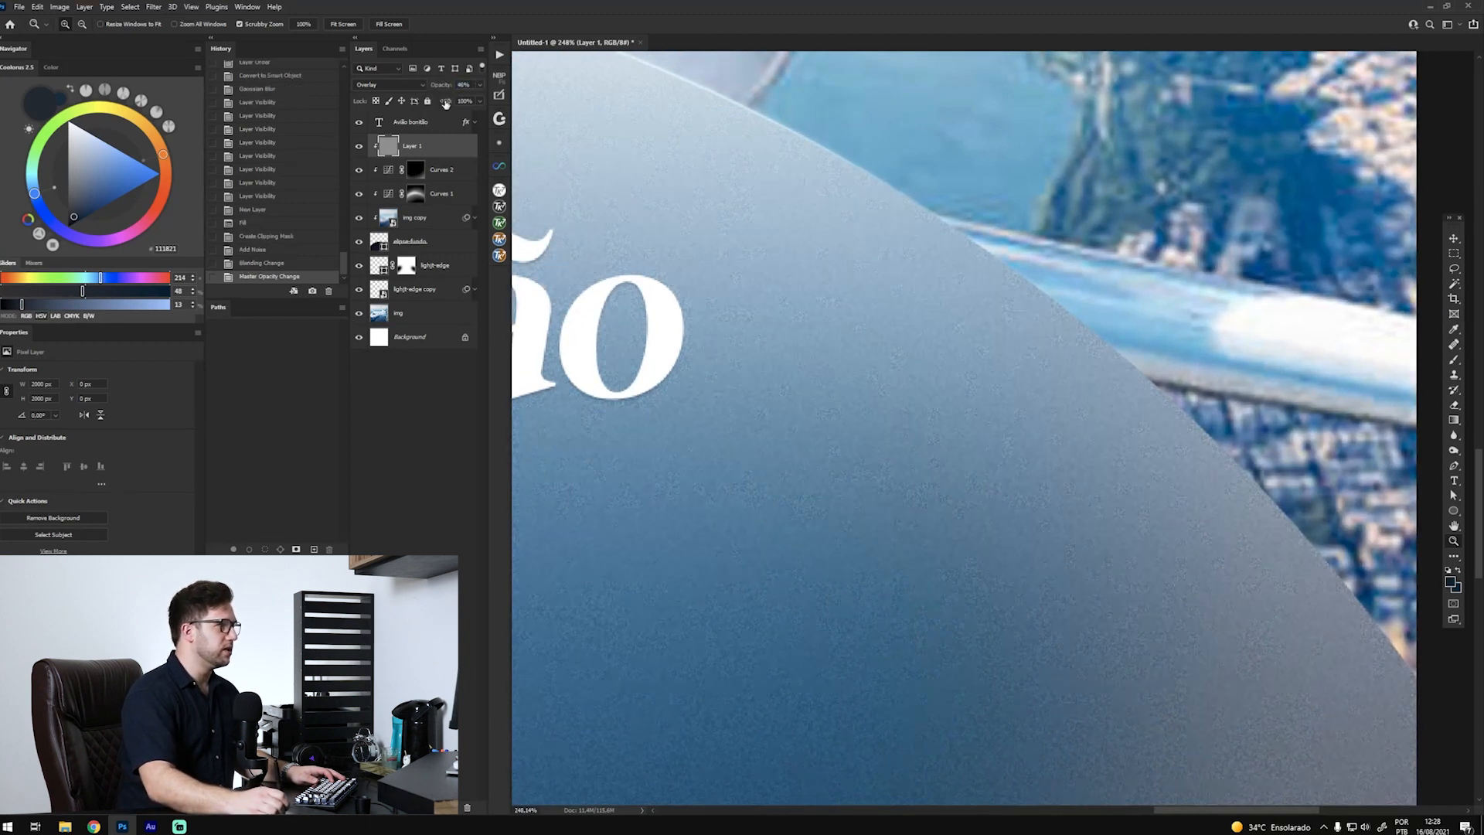
left_click_drag(1165, 531, 1084, 516)
left_click_drag(752, 638, 948, 589)
key("ctrl+0")
left_click_drag(1027, 508, 1000, 686)
key("v")
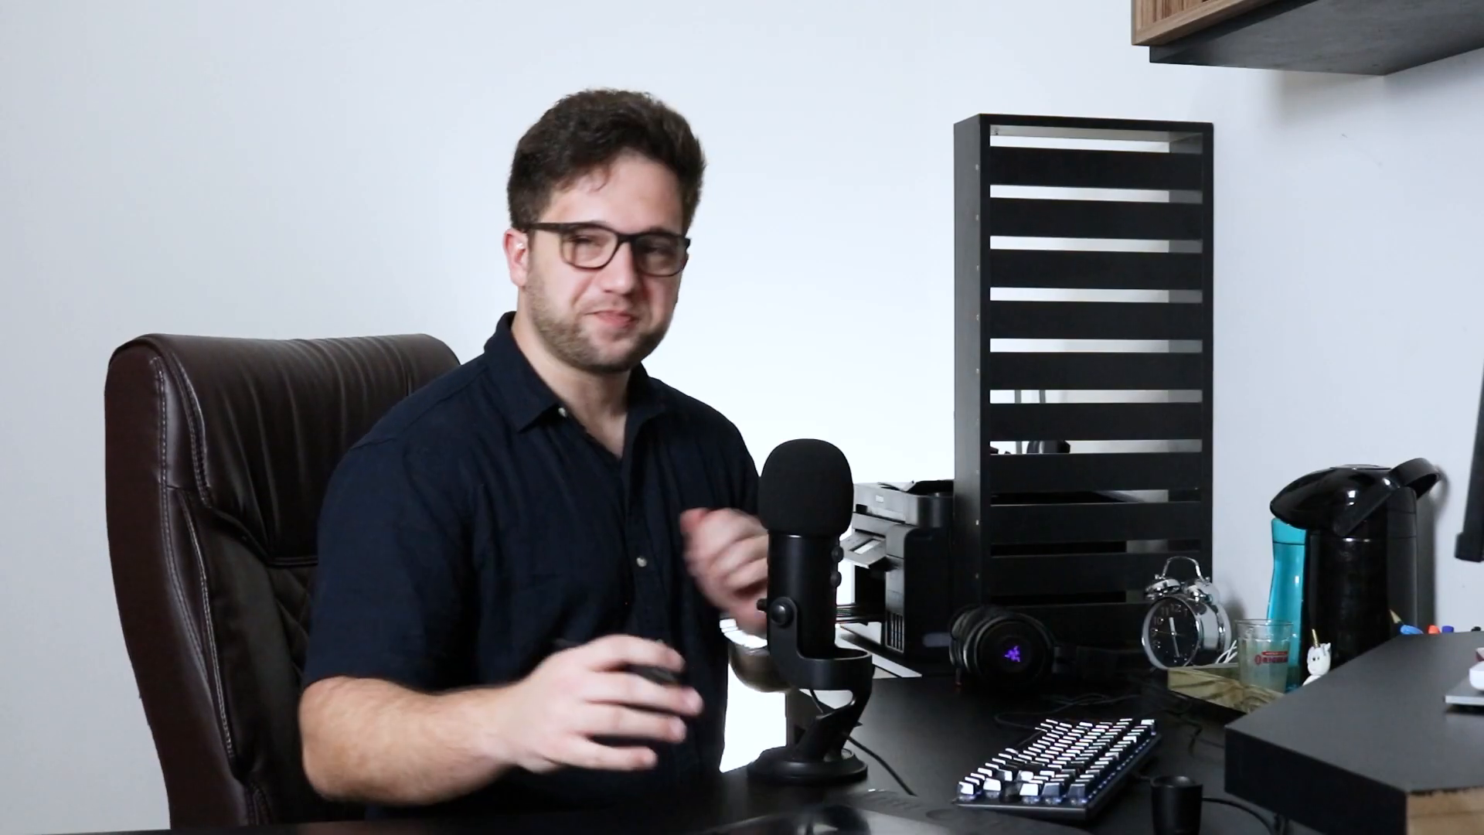